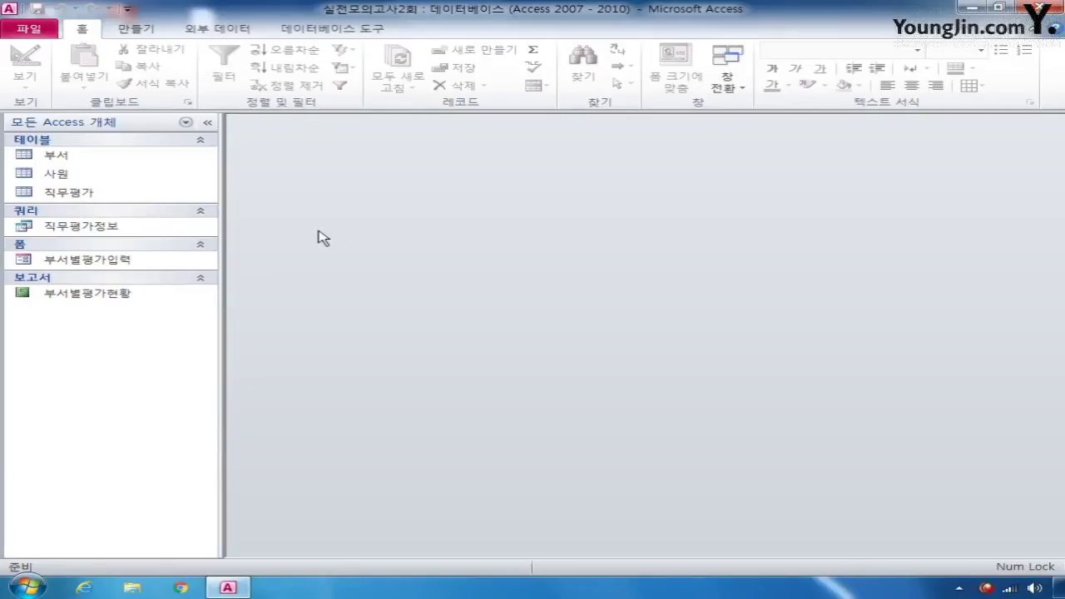
# - Open 직무평가 in Design view and make 사번 plus 평가년도 its composite primary key
pyautogui.rightClick(102, 195)
pyautogui.click(190, 228)
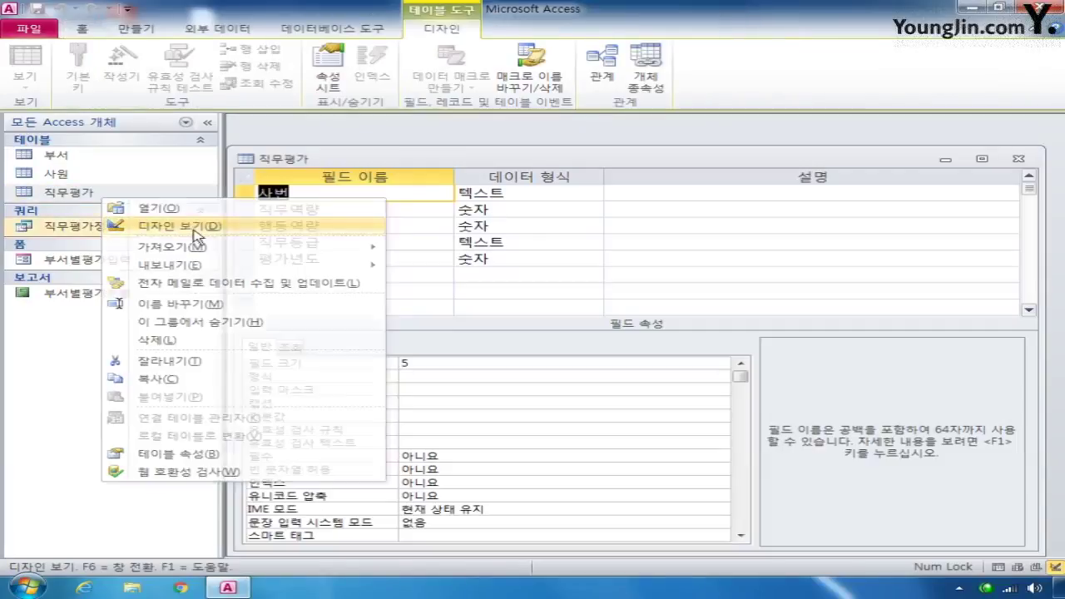
pyautogui.moveTo(445, 163)
pyautogui.mouseDown()
pyautogui.moveTo(454, 138)
pyautogui.moveTo(452, 152)
pyautogui.mouseUp()
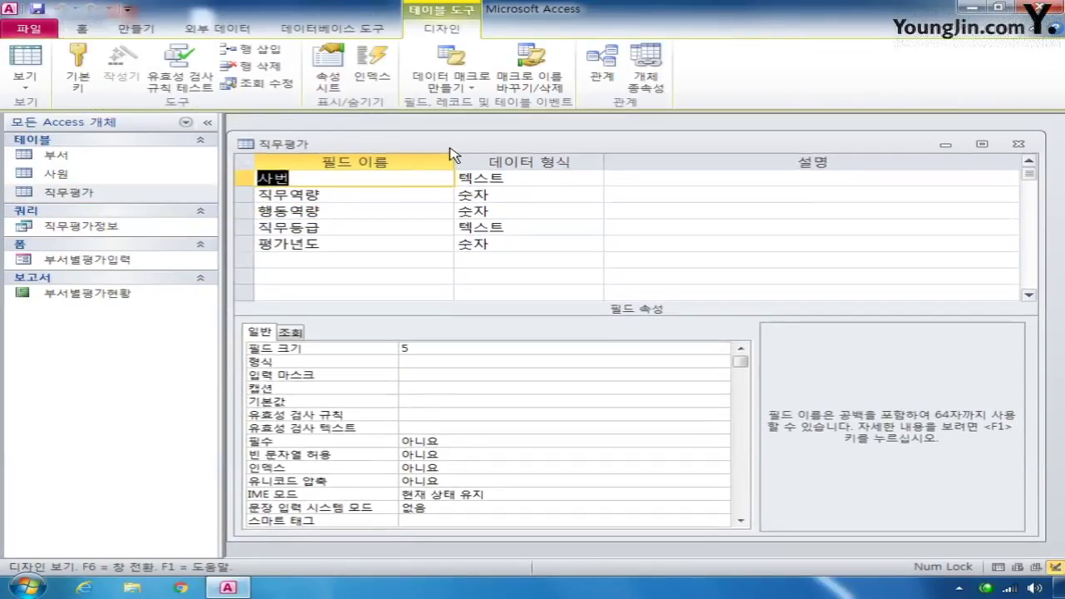
pyautogui.click(242, 178)
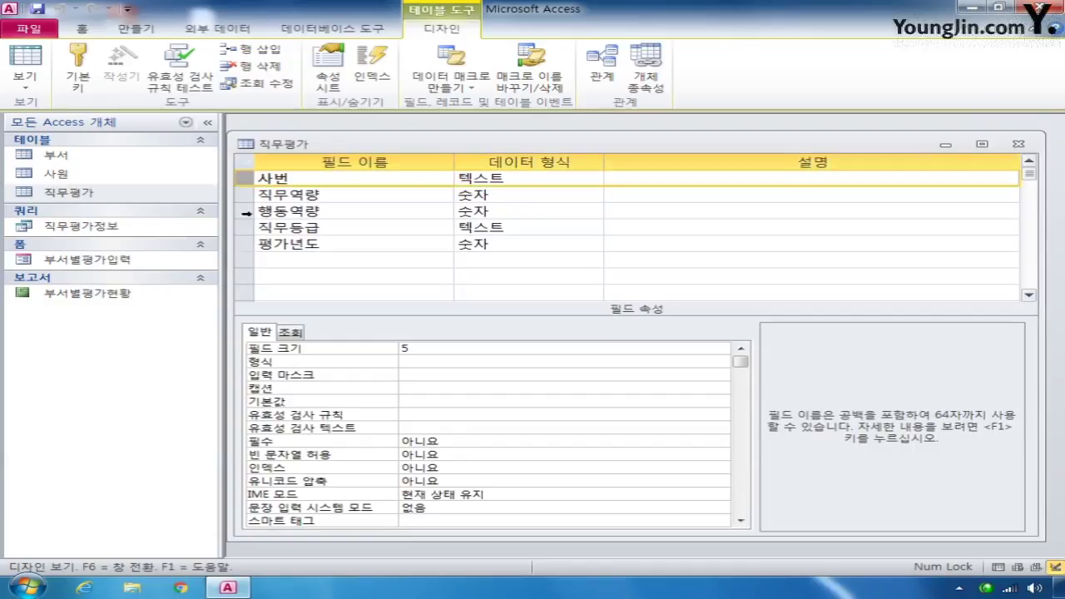
pyautogui.keyDown('ctrl'); pyautogui.click(243, 244); pyautogui.keyUp('ctrl')
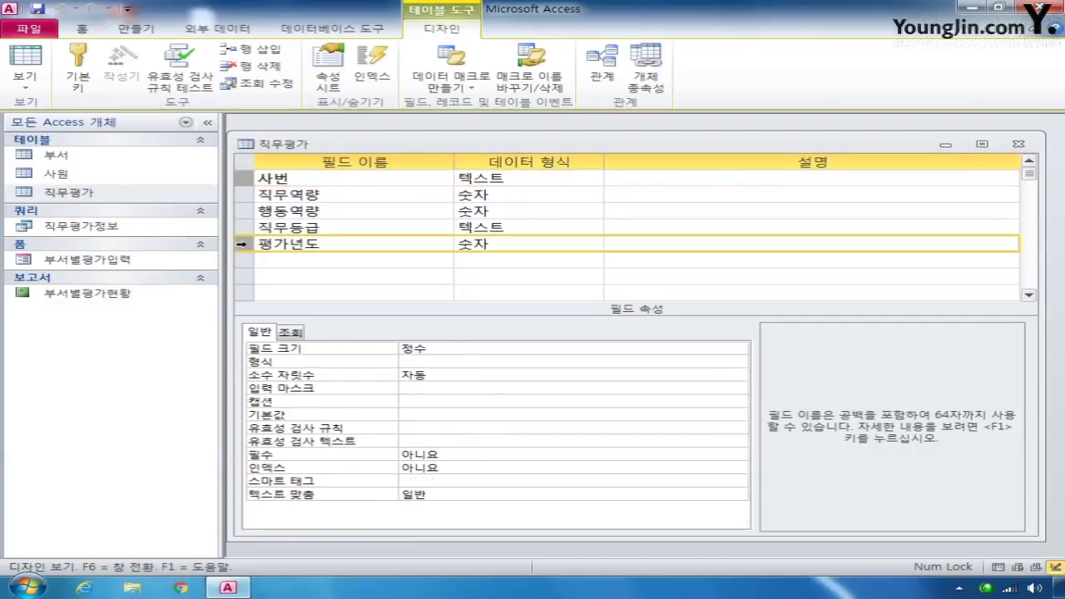
pyautogui.click(79, 70)
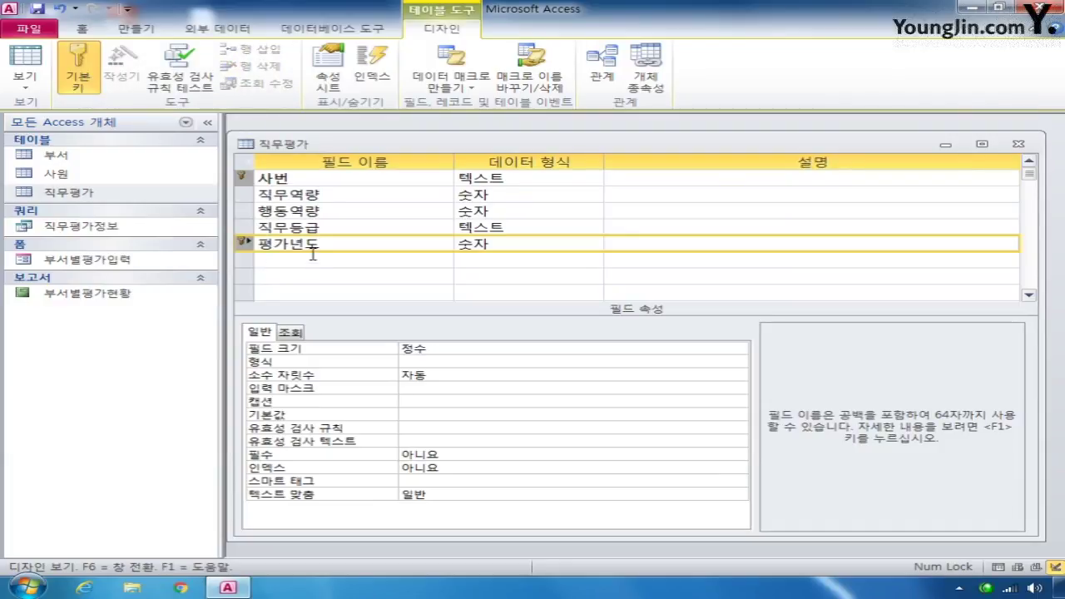
pyautogui.click(243, 178)
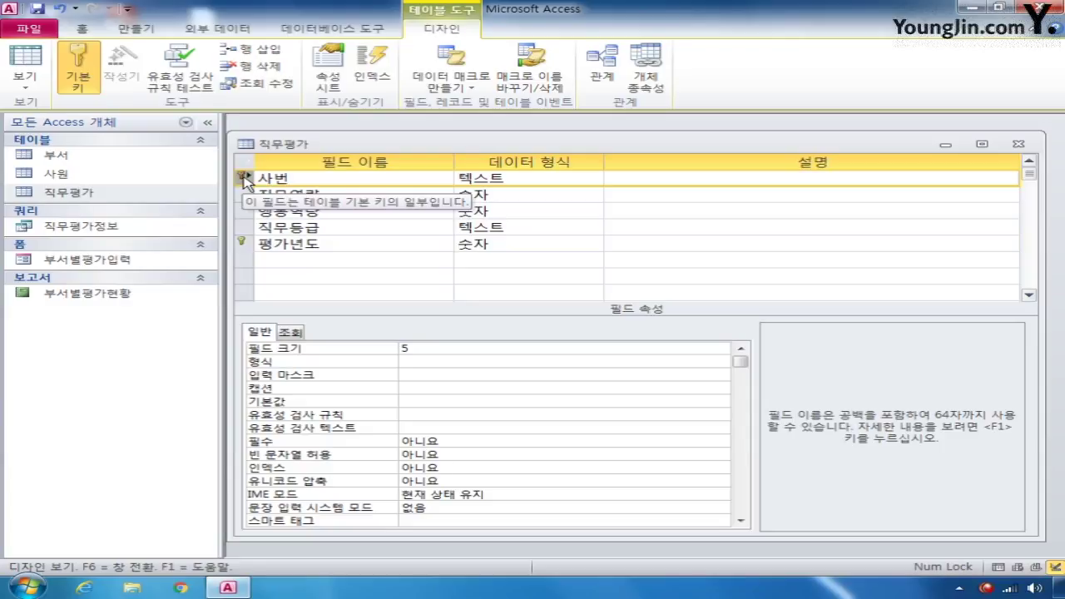
# - Enter >L0000 as the input mask of the 사번 field
pyautogui.click(426, 376)
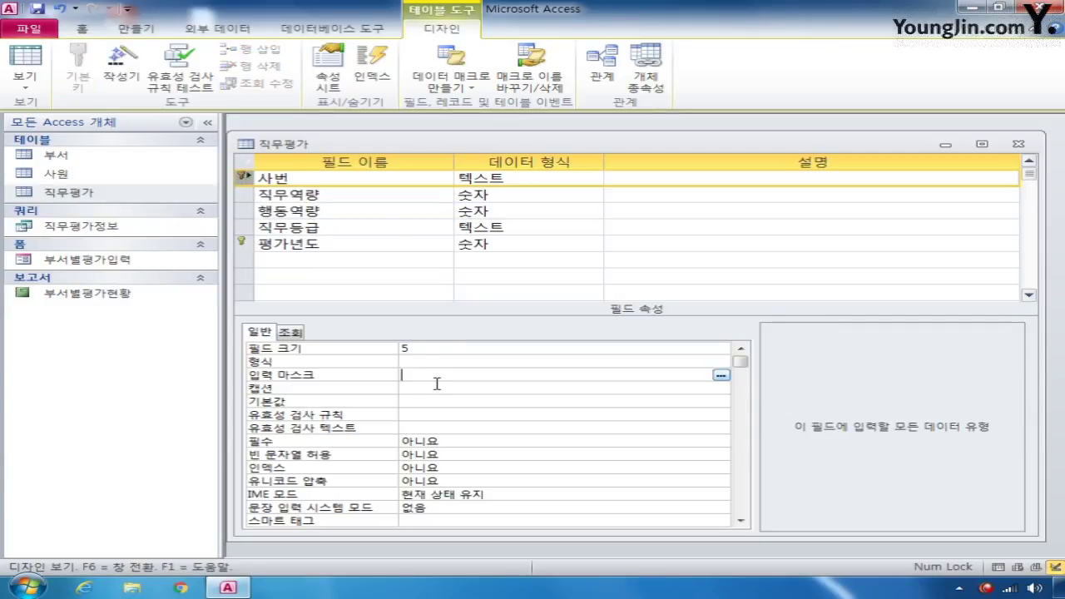
pyautogui.write('>ㄴ')
pyautogui.press('BackSpace')
pyautogui.write('L0000')
# - Set the 직무역량 field's validation rule to Between 0 And 100
pyautogui.click(241, 200)
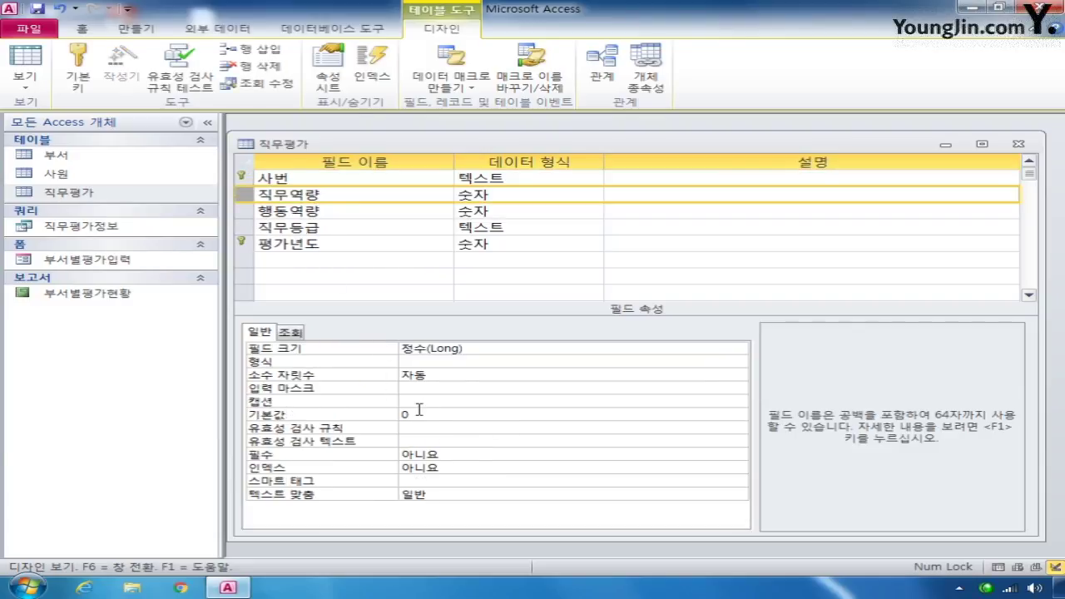
pyautogui.click(437, 427)
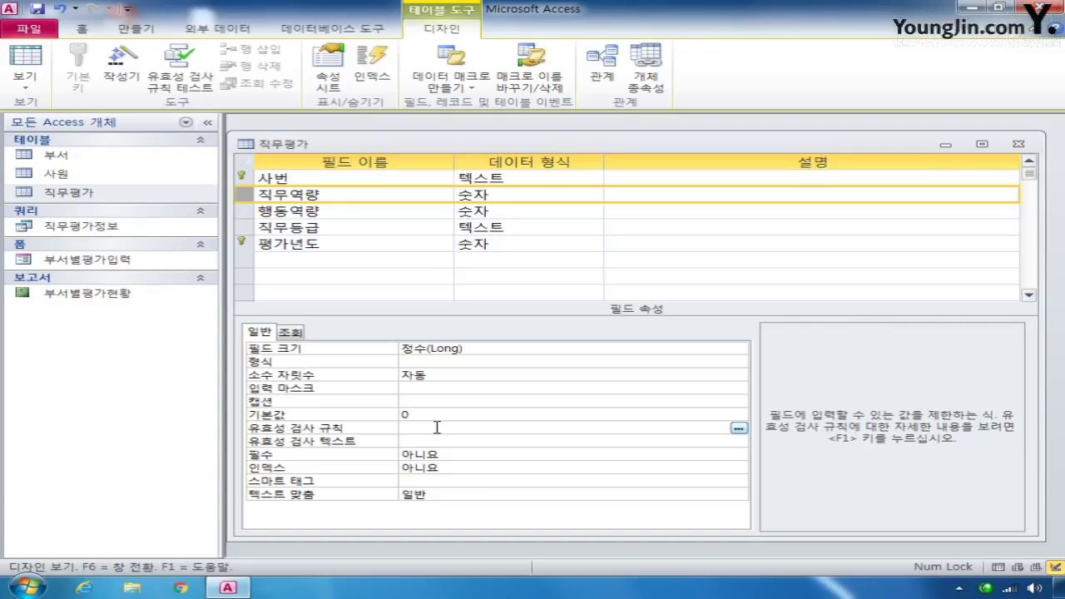
pyautogui.write('between 0 and 100')
pyautogui.hotkey('shift', 'Left')
pyautogui.hotkey('shift', 'Left')
pyautogui.hotkey('shift', 'Left')
pyautogui.hotkey('shift', 'Left')
pyautogui.hotkey('shift', 'Left')
pyautogui.hotkey('shift', 'Left')
pyautogui.hotkey('shift', 'Left')
pyautogui.hotkey('shift', 'Left')
pyautogui.hotkey('shift', 'Left')
pyautogui.hotkey('shift', 'Left')
pyautogui.hotkey('shift', 'Left')
pyautogui.hotkey('shift', 'Left')
pyautogui.hotkey('shift', 'Left')
pyautogui.hotkey('shift', 'Left')
pyautogui.hotkey('shift', 'Left')
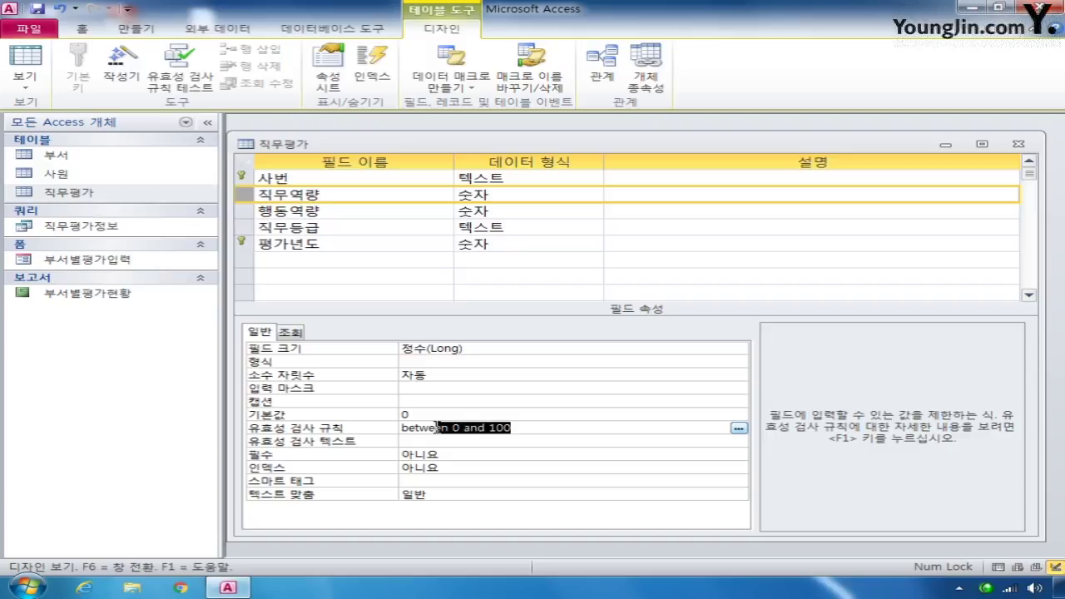
pyautogui.hotkey('shift', 'Left')
pyautogui.hotkey('shift', 'Left')
# - Give 행동역량 the same Between 0 And 100 rule, then save and test existing data
pyautogui.click(242, 211)
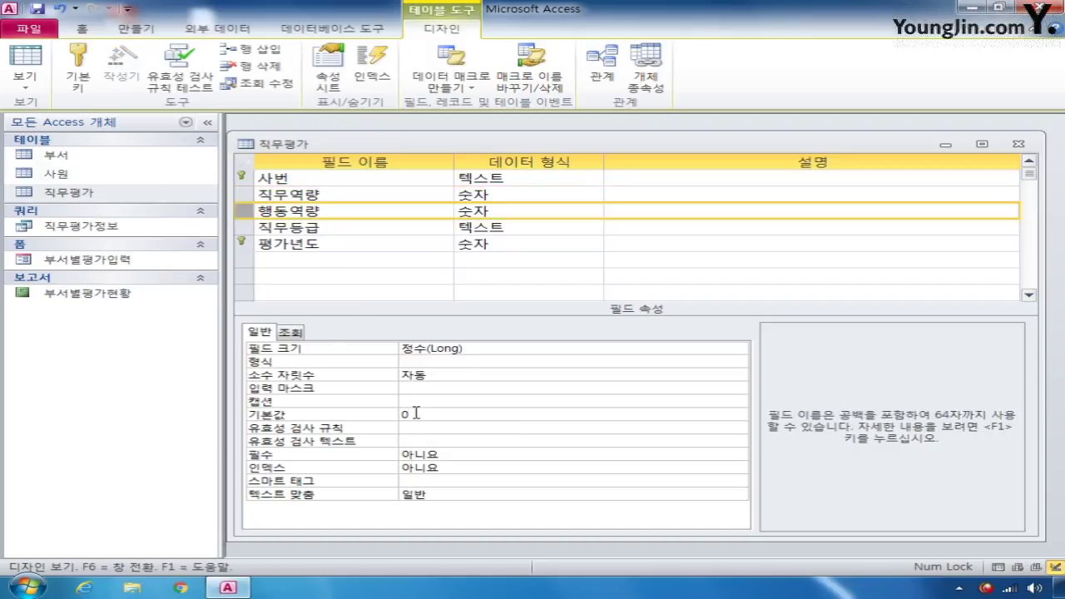
pyautogui.click(437, 428)
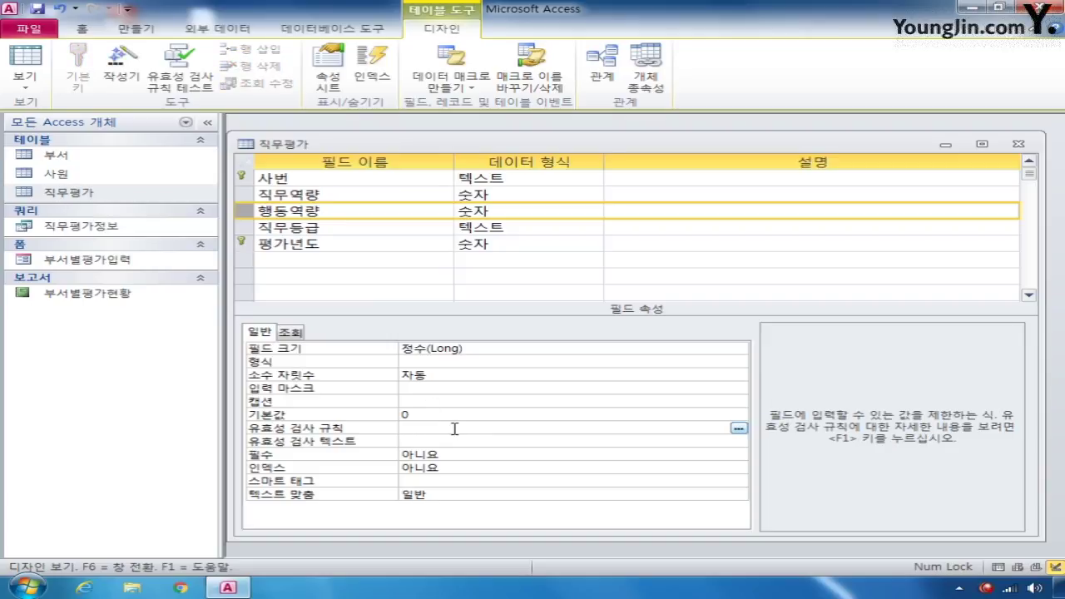
pyautogui.write('between 0 and 100')
pyautogui.click(1019, 144)
pyautogui.click(446, 338)
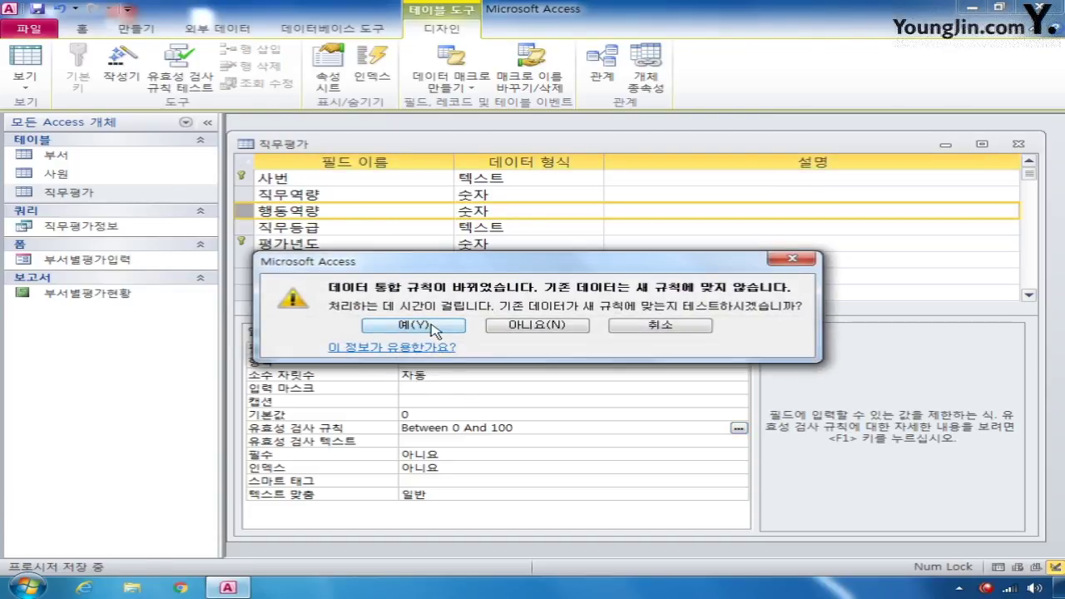
pyautogui.click(433, 326)
# - In the 사원 design, give 사번 rule Not Like "* *" and message '이름 사이에 공백을 입력하지 마세요.'
pyautogui.rightClick(83, 177)
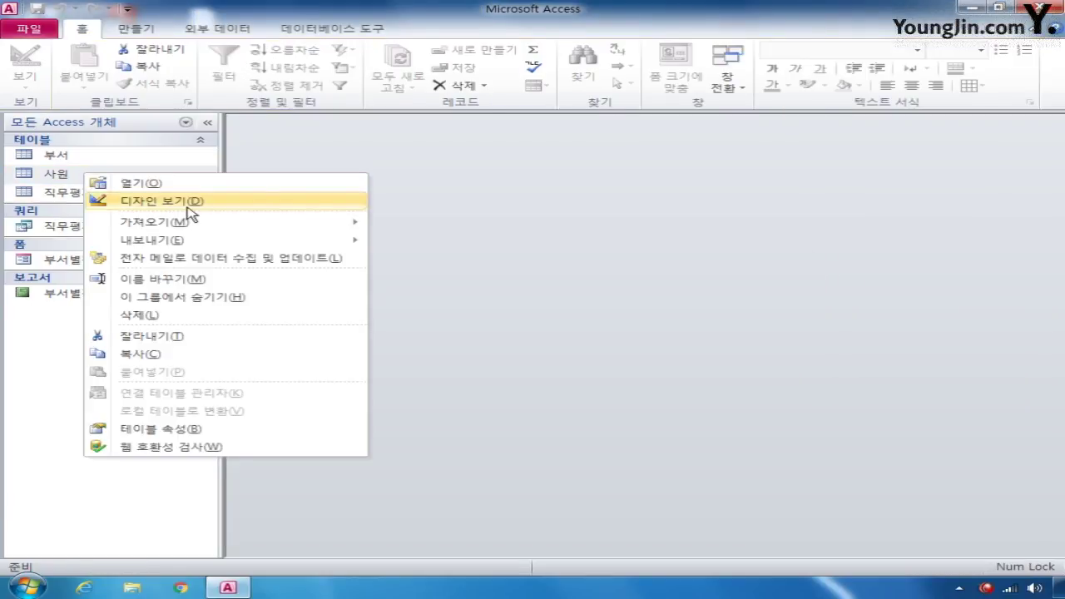
pyautogui.click(190, 203)
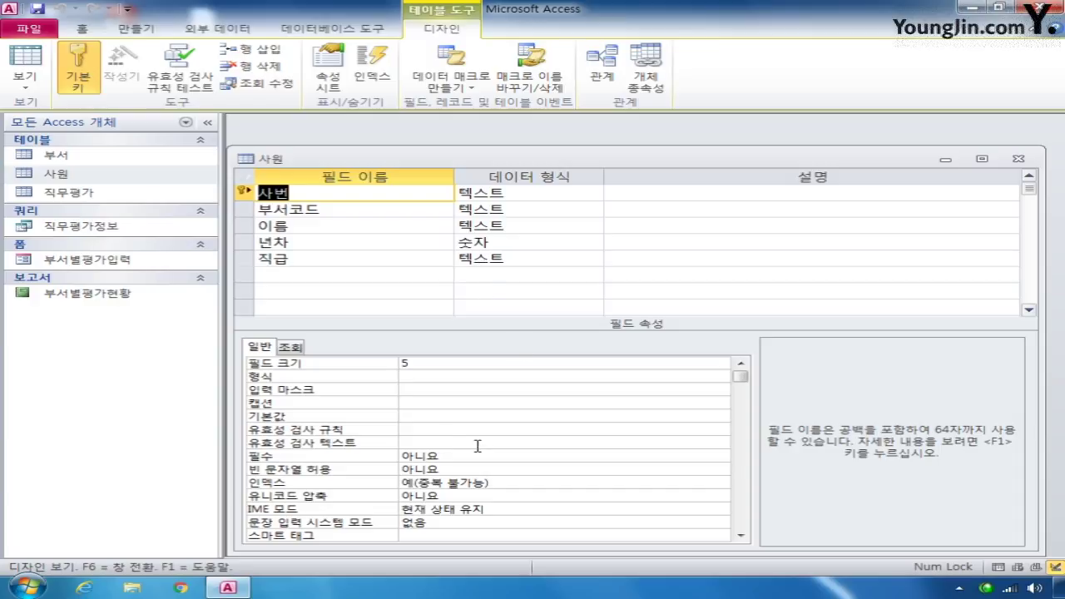
pyautogui.click(436, 430)
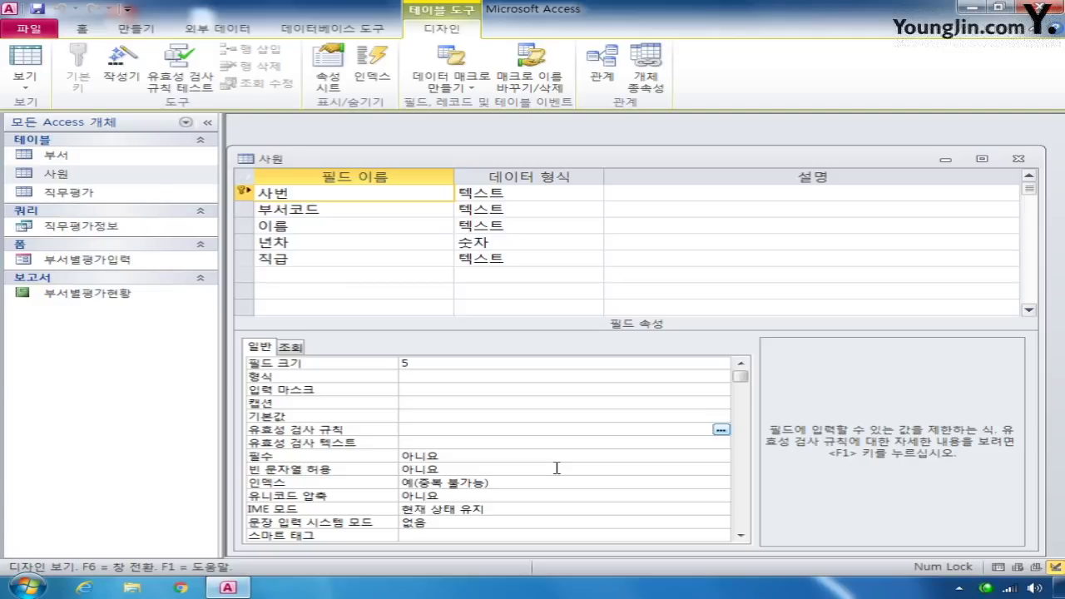
pyautogui.write('nt')
pyautogui.write('ot li')
pyautogui.write('ke')
pyautogui.write(' "*')
pyautogui.write('*"')
pyautogui.press('Left')
pyautogui.press('Left')
pyautogui.hotkey('shift', 'Left')
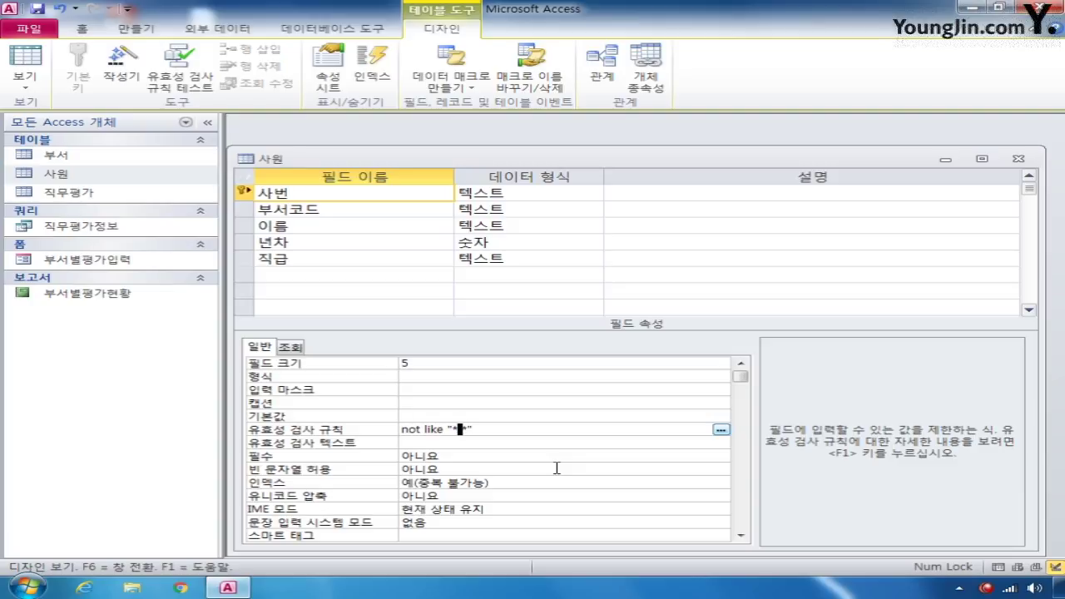
pyautogui.click(416, 443)
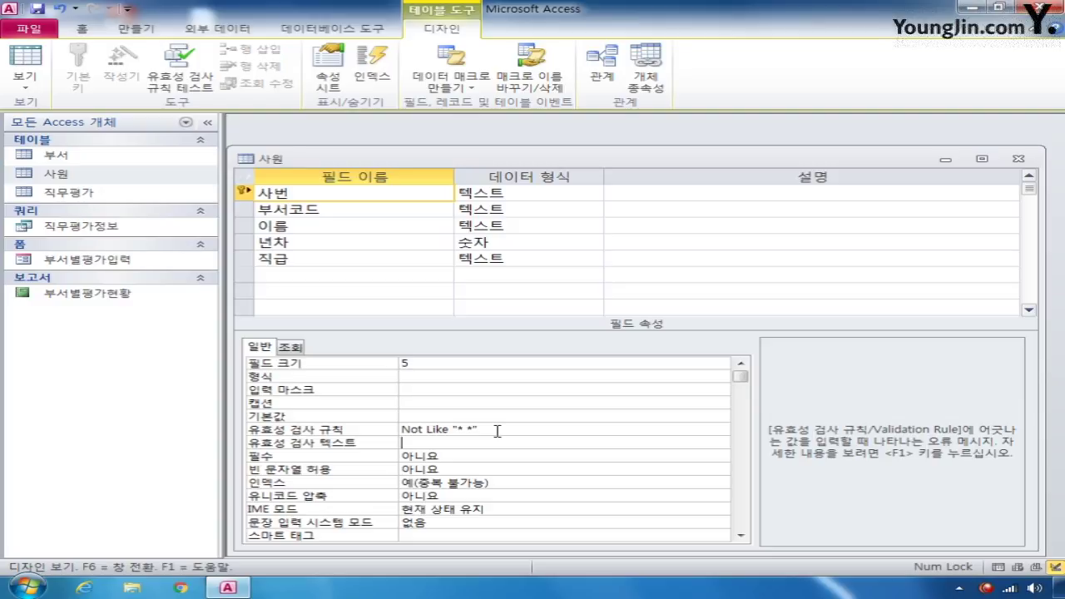
pyautogui.write('이름 사이에 공백을 입력하')
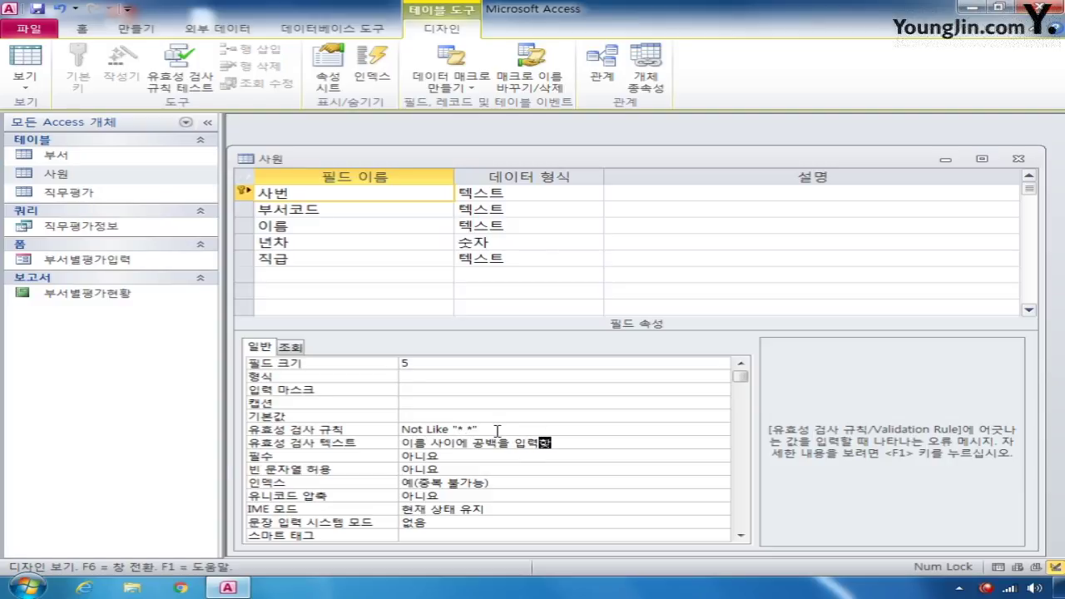
pyautogui.write('지 마세요.')
# - Set 부서코드's index to 예(중복 가능), then save and close the 사원 design
pyautogui.click(246, 212)
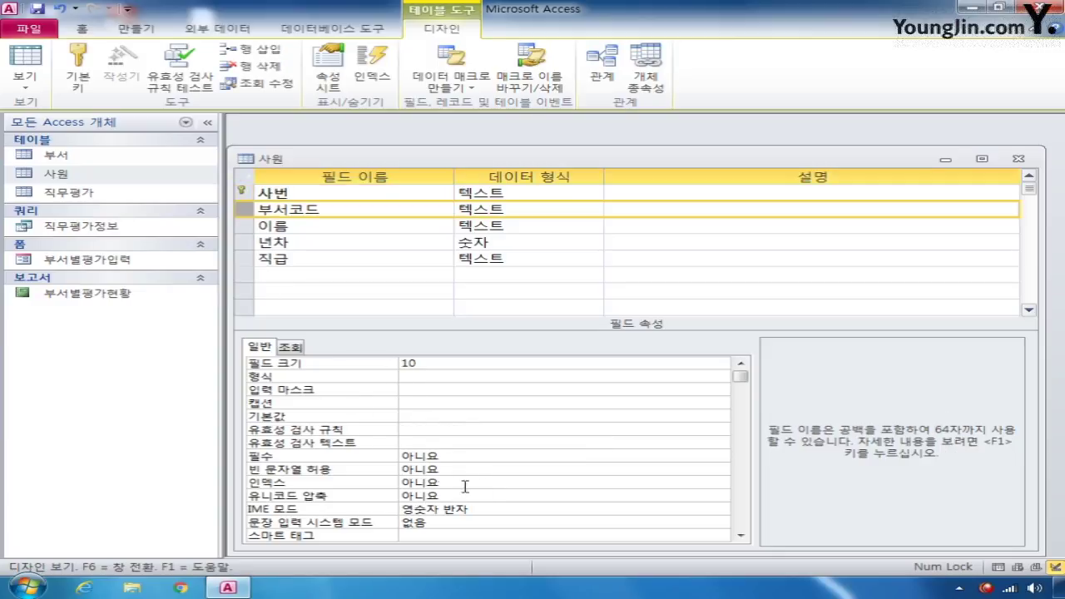
pyautogui.click(666, 484)
pyautogui.click(721, 483)
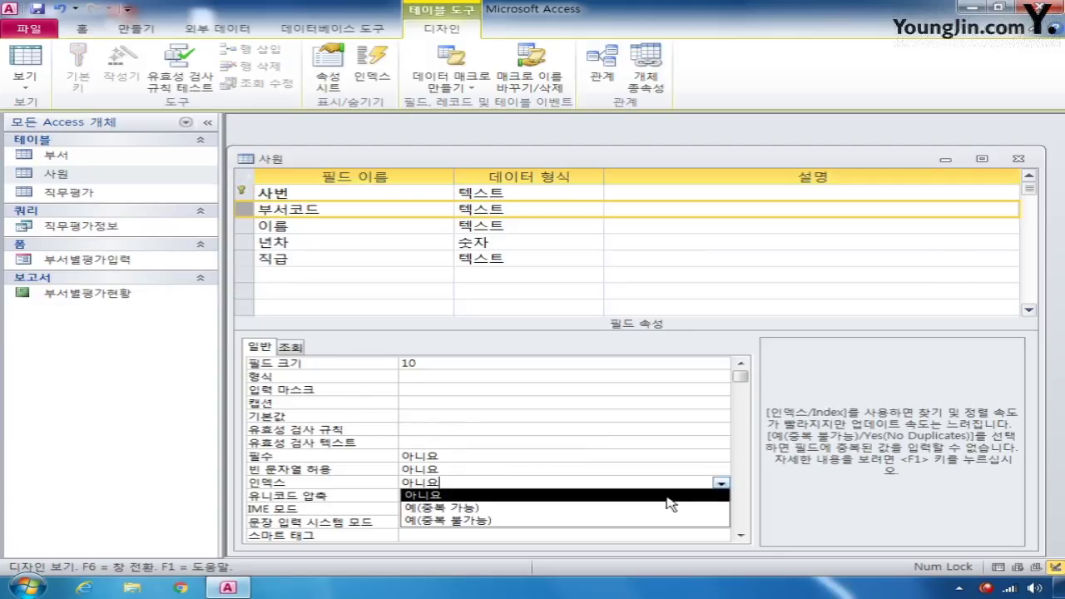
pyautogui.click(629, 508)
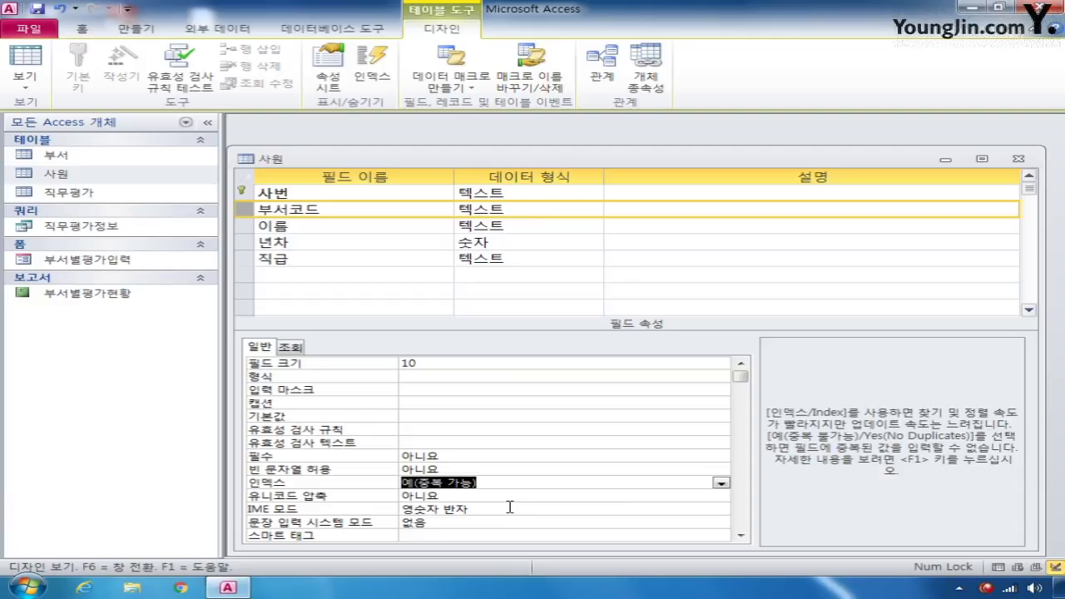
pyautogui.click(1008, 157)
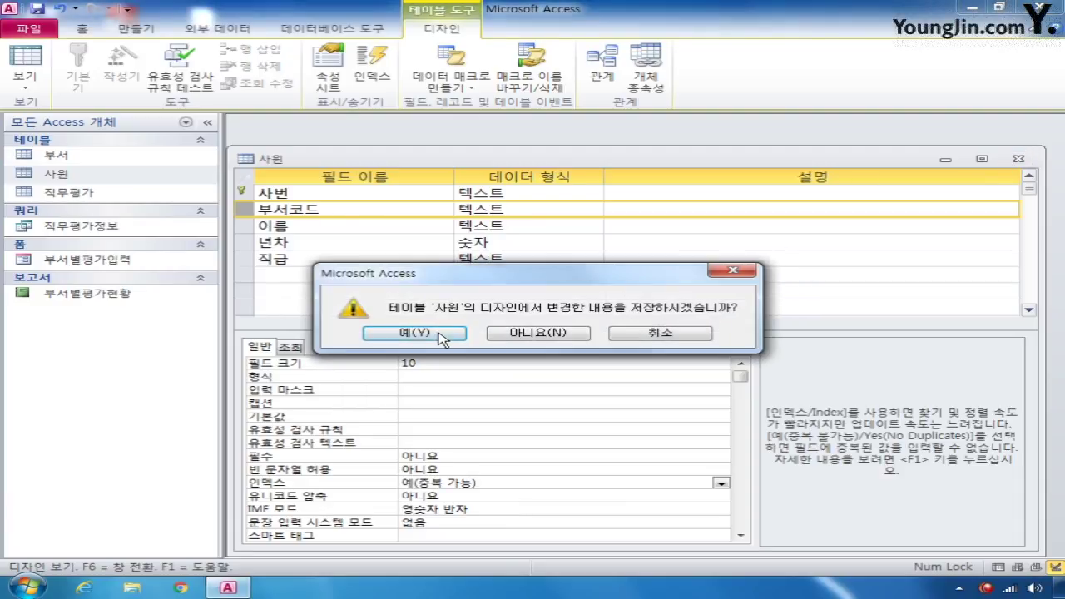
pyautogui.click(440, 334)
pyautogui.click(438, 332)
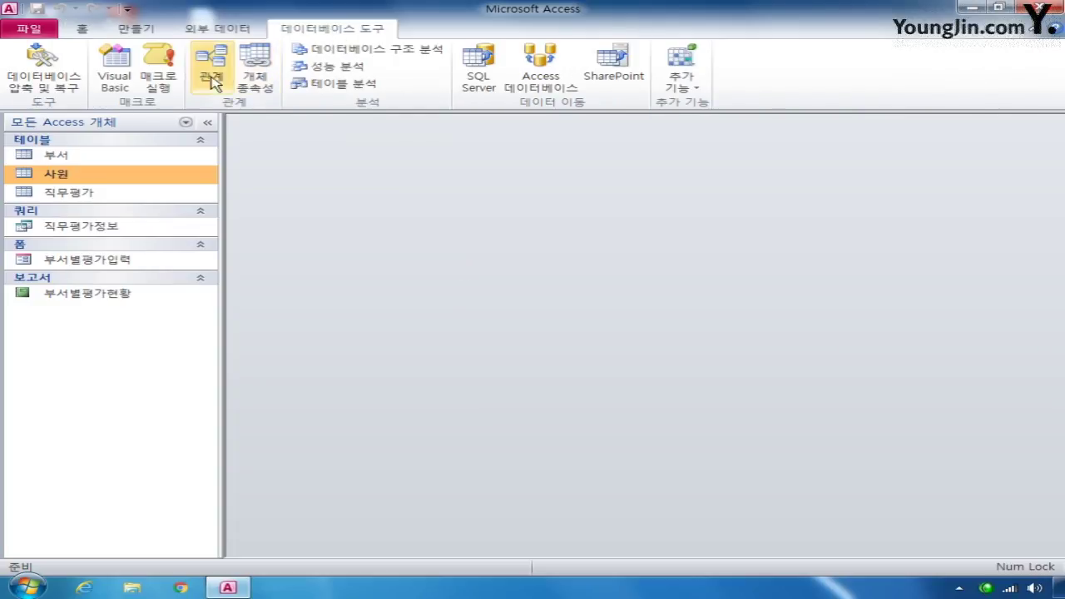
# - Open the Relationships window and add the 직무평가, 사원 and 부서 tables
pyautogui.click(211, 67)
pyautogui.moveTo(530, 219); pyautogui.dragTo(471, 162)
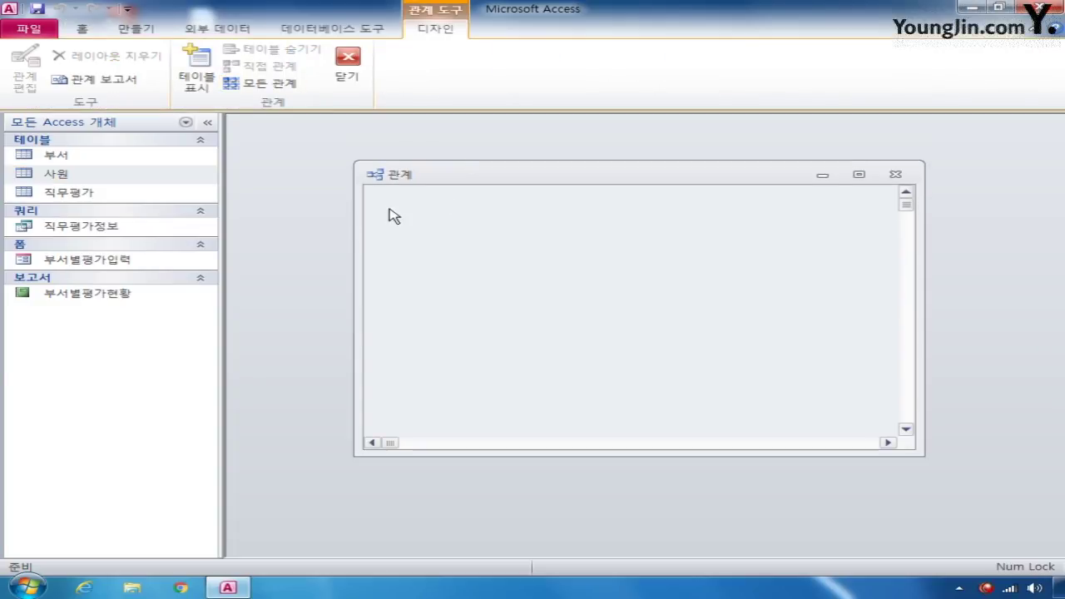
pyautogui.rightClick(445, 228)
pyautogui.click(496, 239)
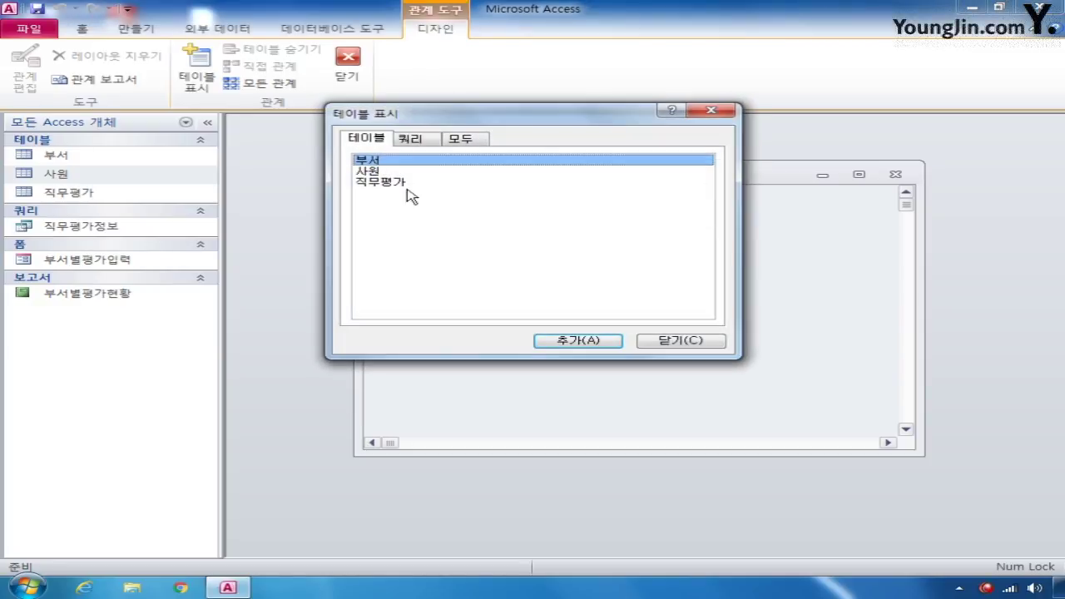
pyautogui.click(398, 183)
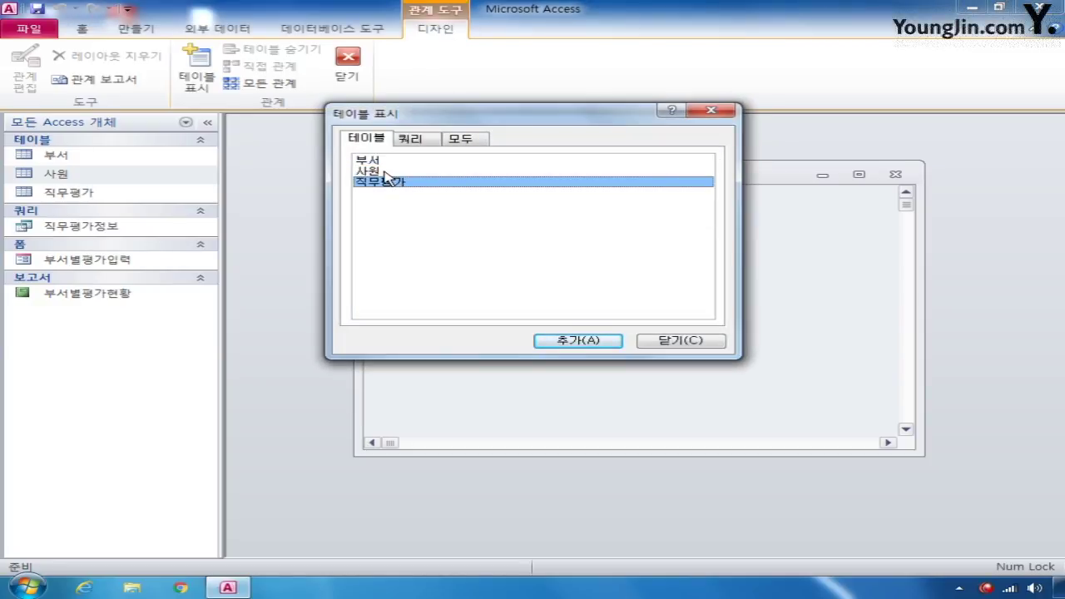
pyautogui.doubleClick(385, 173)
pyautogui.doubleClick(374, 161)
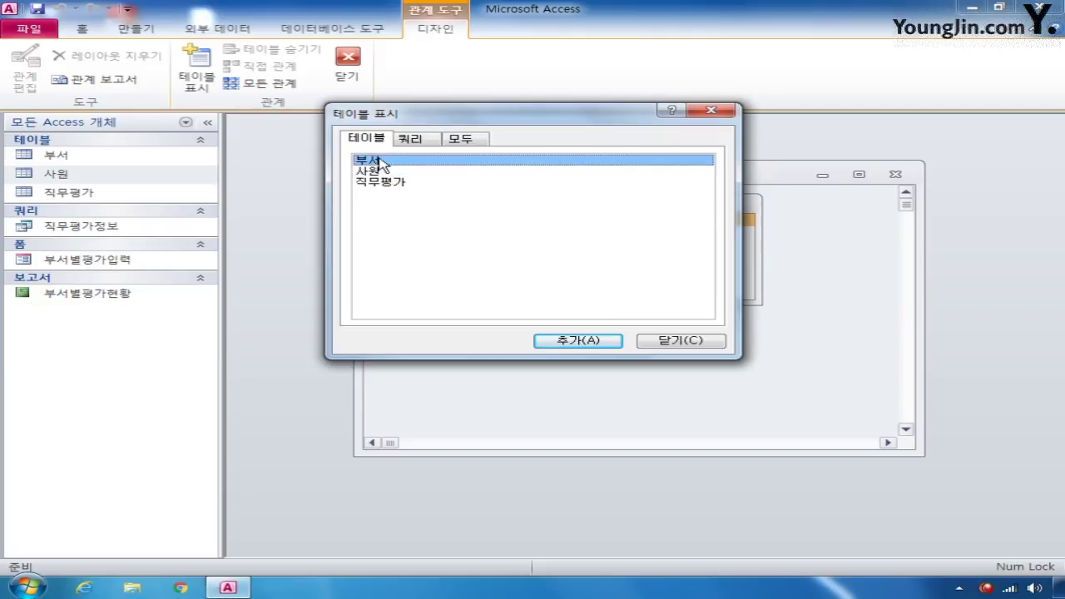
pyautogui.click(681, 342)
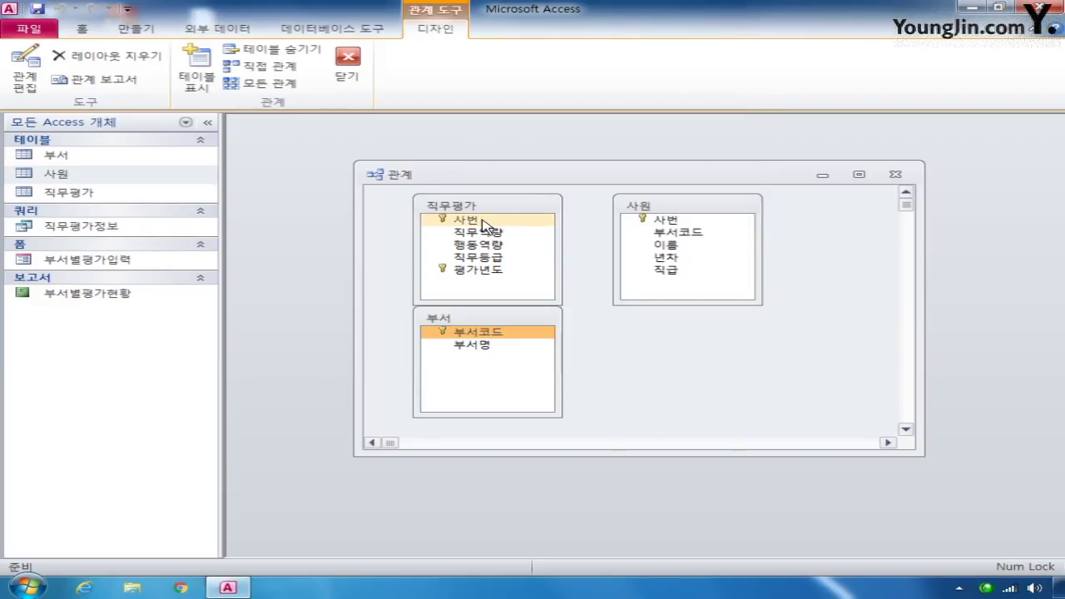
# - Relate 직무평가 to 사원 on 사번 with referential integrity enforced
pyautogui.click(489, 223)
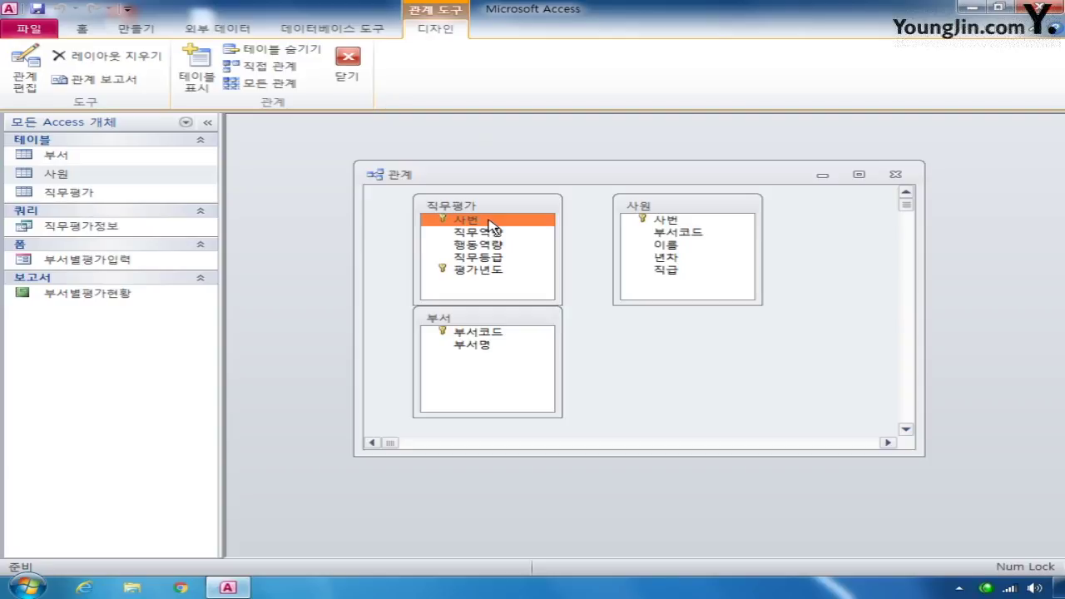
pyautogui.click(666, 220)
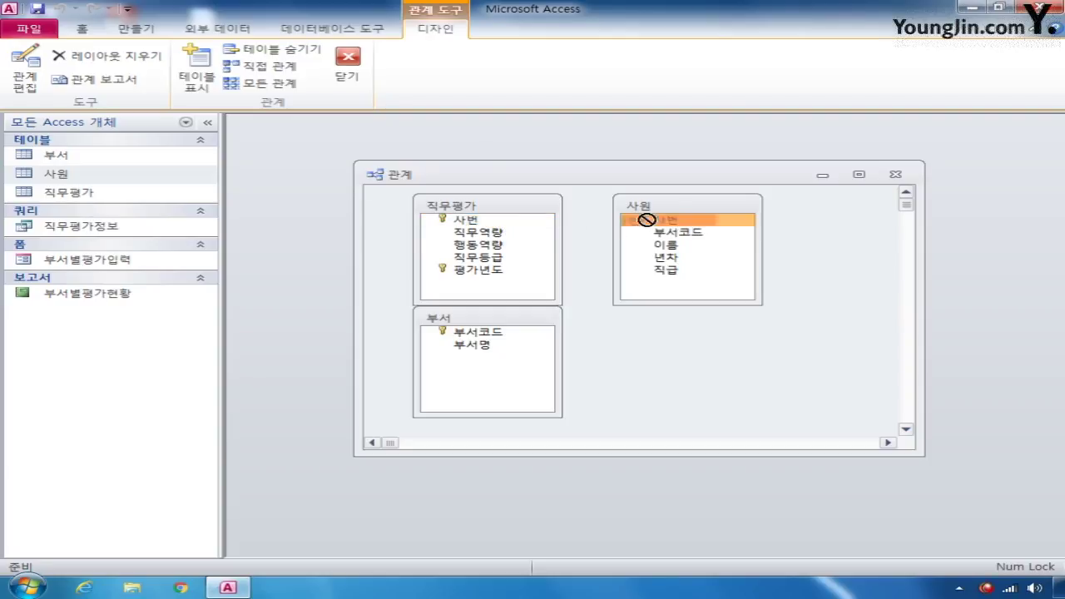
pyautogui.moveTo(643, 220); pyautogui.dragTo(498, 222)
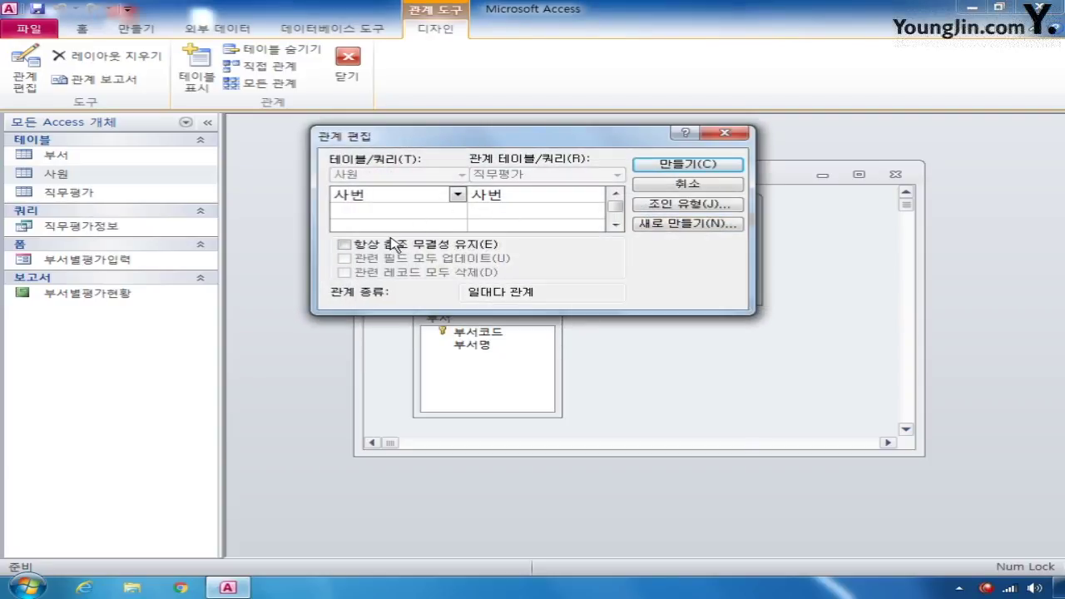
pyautogui.click(376, 244)
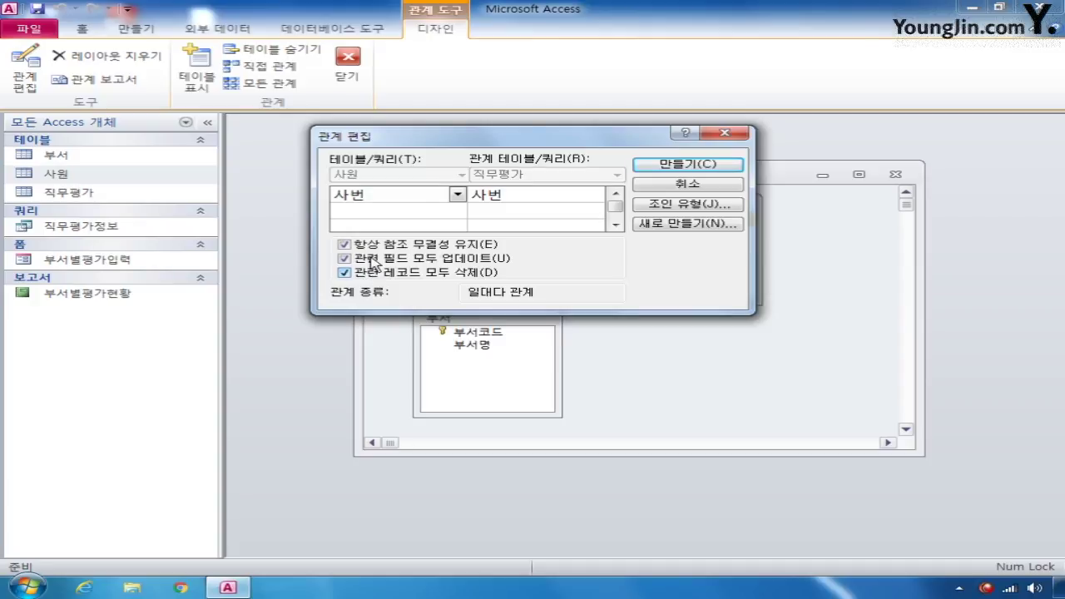
pyautogui.click(704, 164)
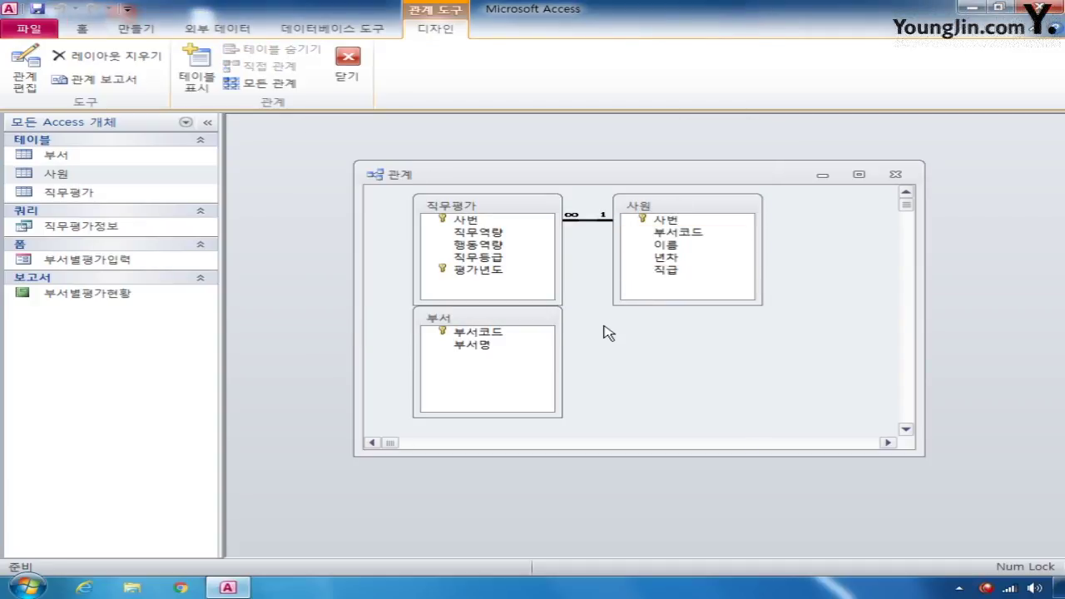
# - Relate 부서 to 사원 on 부서코드 with integrity and cascading updates/deletes, then save
pyautogui.click(698, 233)
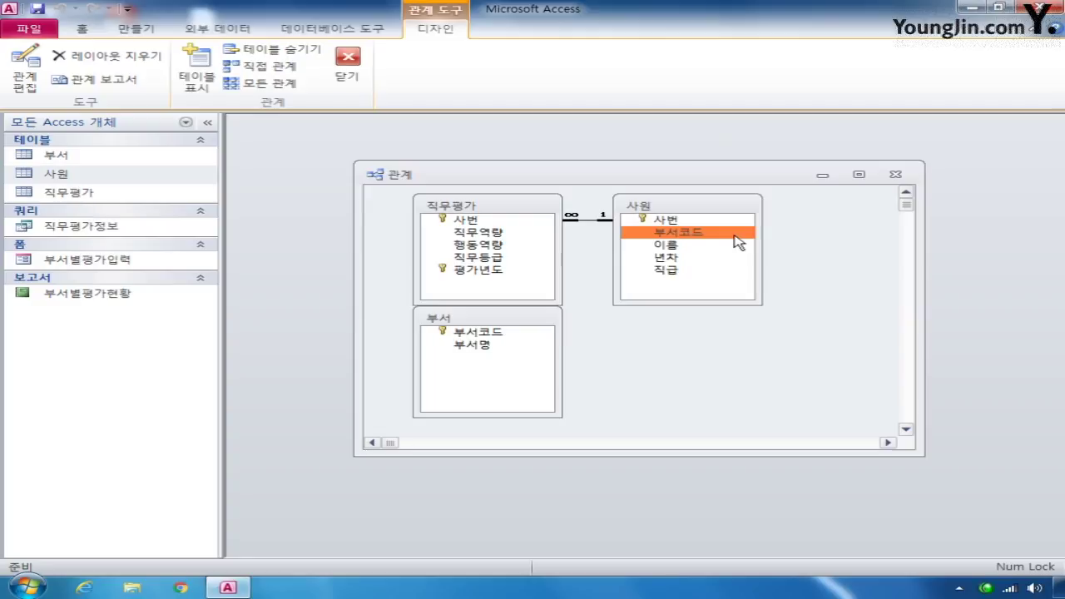
pyautogui.click(545, 333)
pyautogui.moveTo(505, 333); pyautogui.dragTo(712, 237)
pyautogui.click(344, 244)
pyautogui.click(344, 258)
pyautogui.click(344, 272)
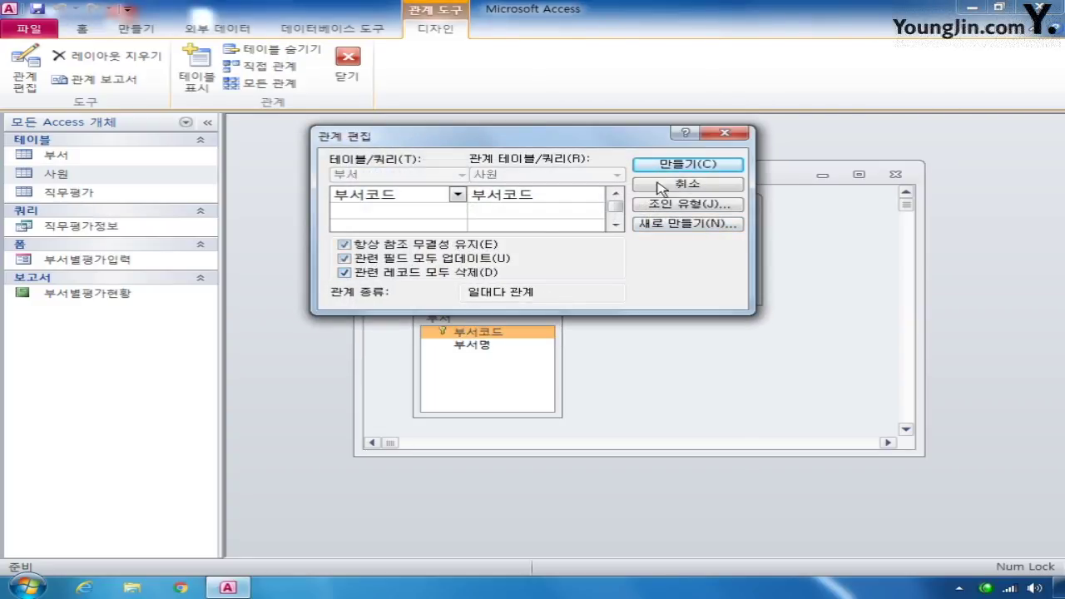
pyautogui.click(666, 165)
pyautogui.click(895, 174)
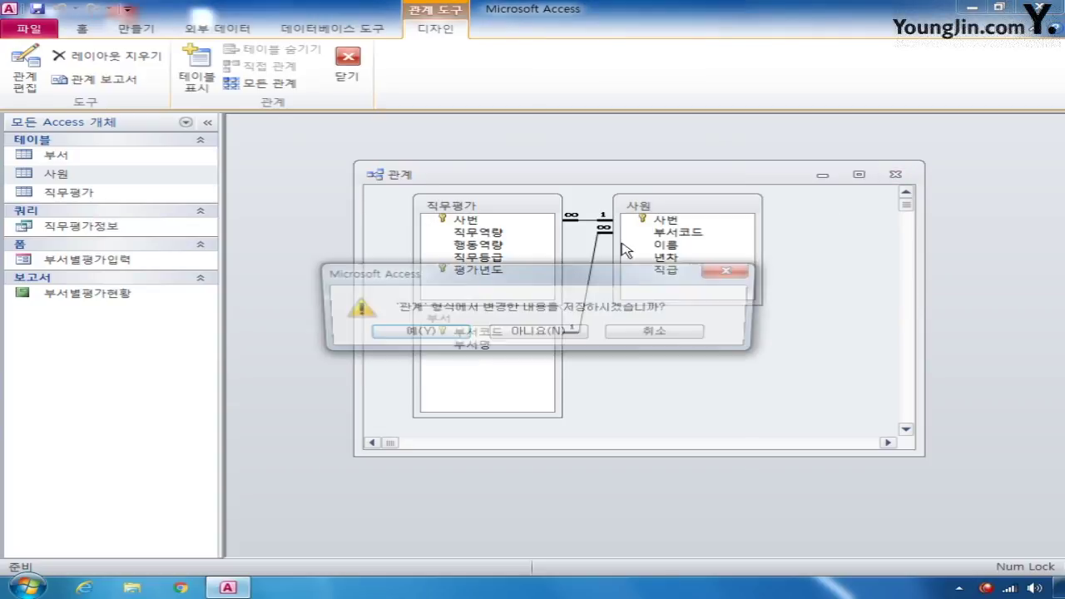
pyautogui.click(418, 330)
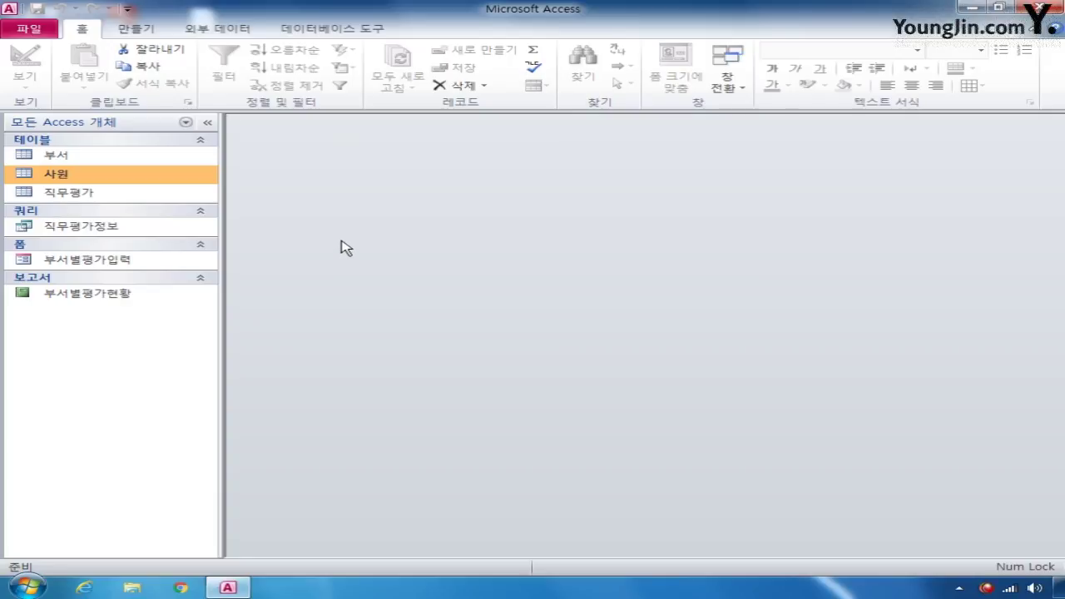
# - Pick the 직무역량등급 Excel workbook as the source and choose to link rather than import
pyautogui.click(226, 28)
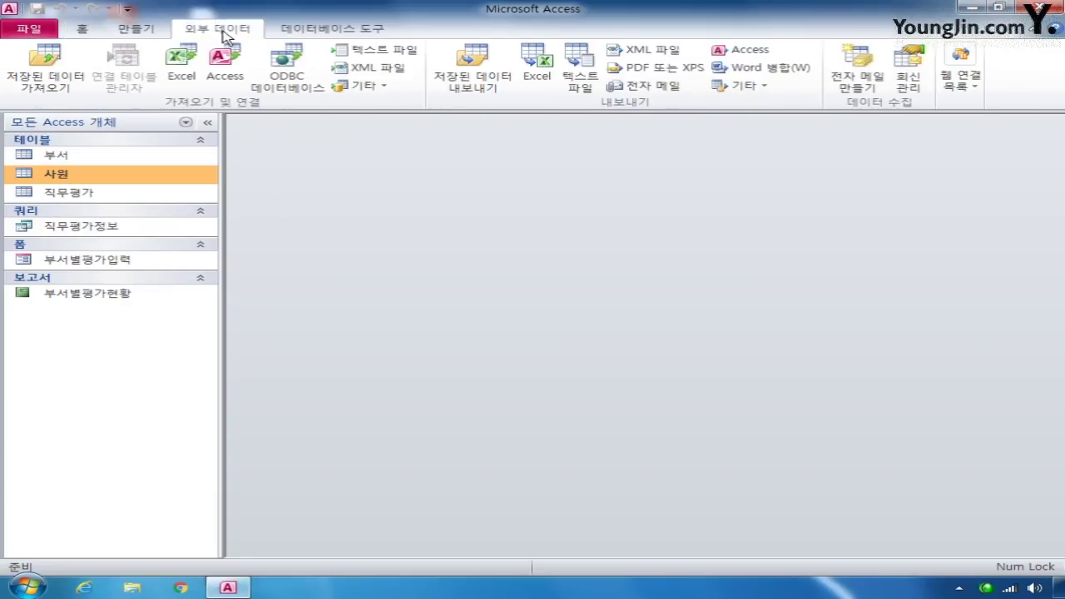
pyautogui.click(182, 67)
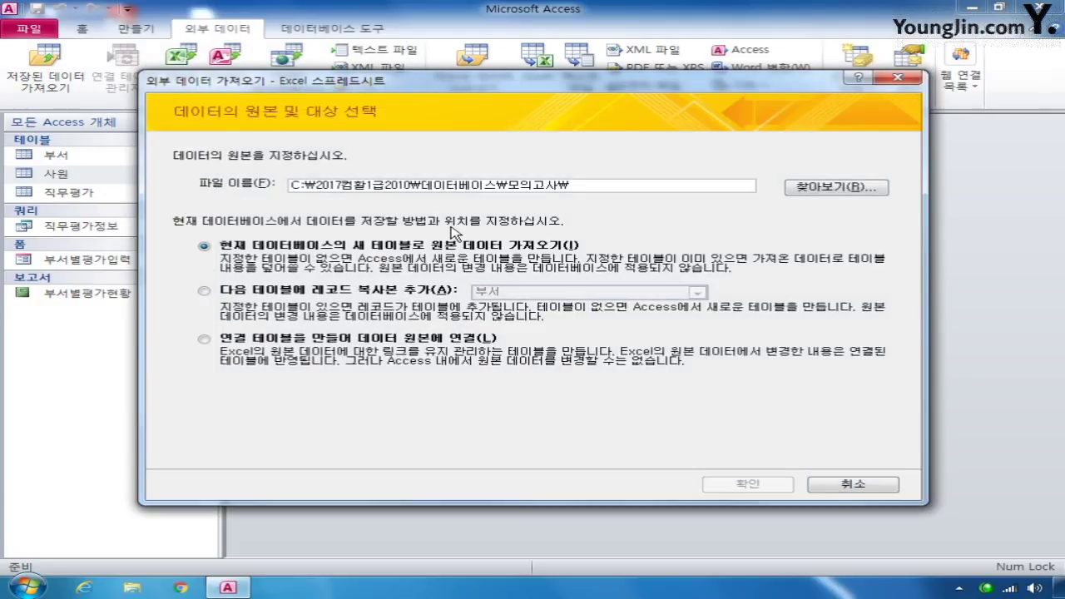
pyautogui.click(822, 188)
pyautogui.doubleClick(417, 250)
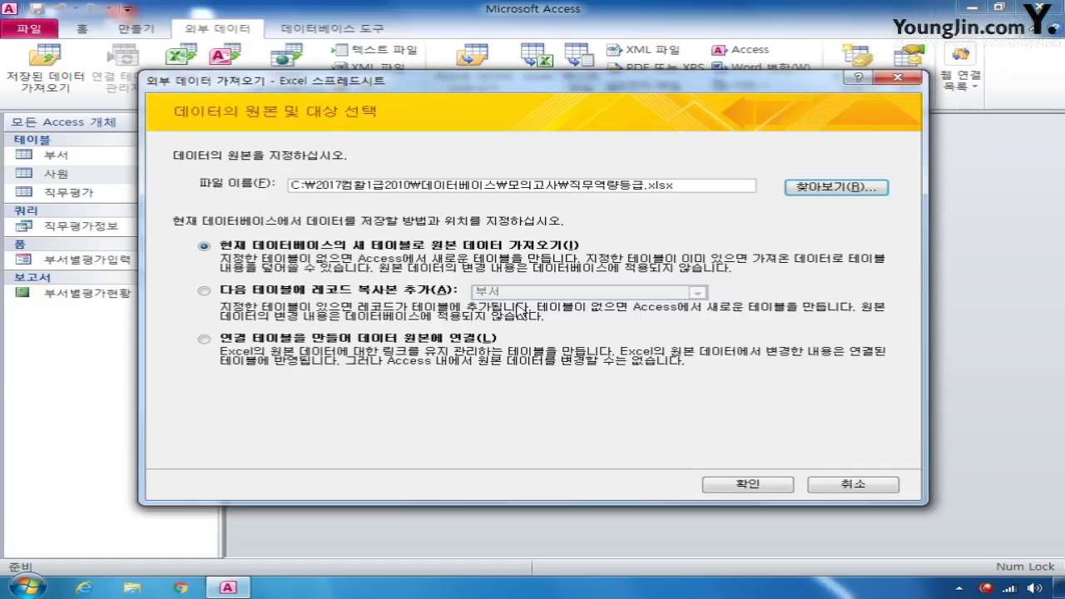
pyautogui.click(376, 338)
pyautogui.click(752, 484)
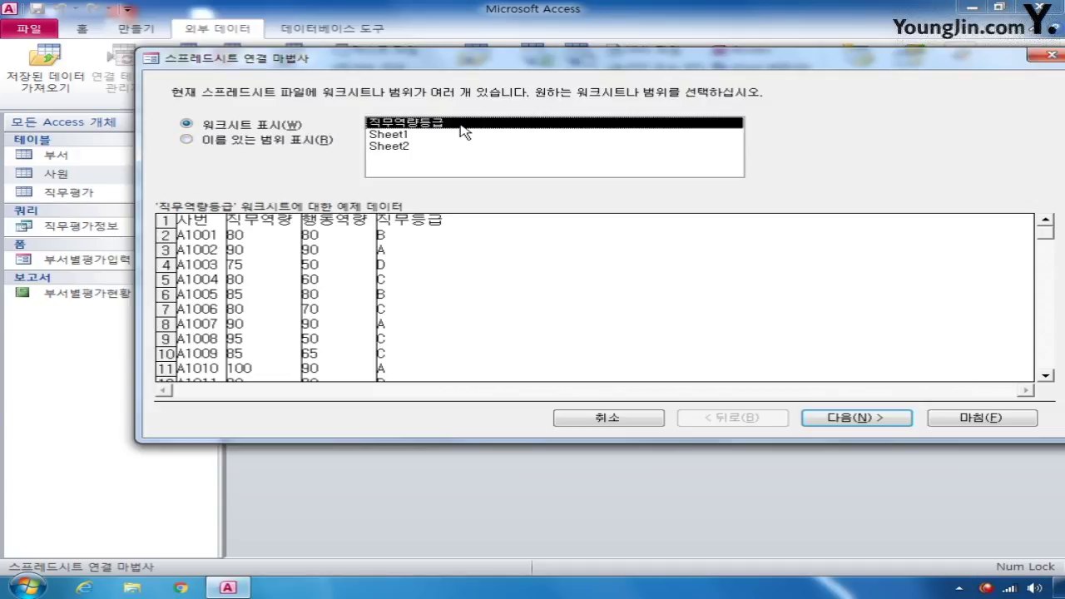
# - Accept the worksheet with first-row headers and name the linked table 직무등급
pyautogui.click(832, 418)
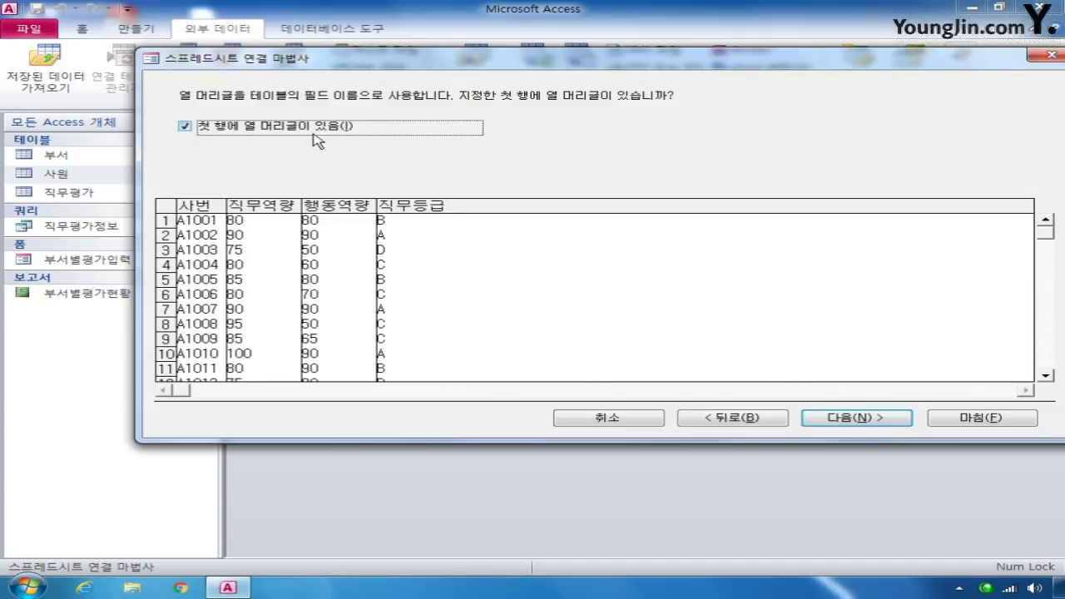
pyautogui.click(880, 423)
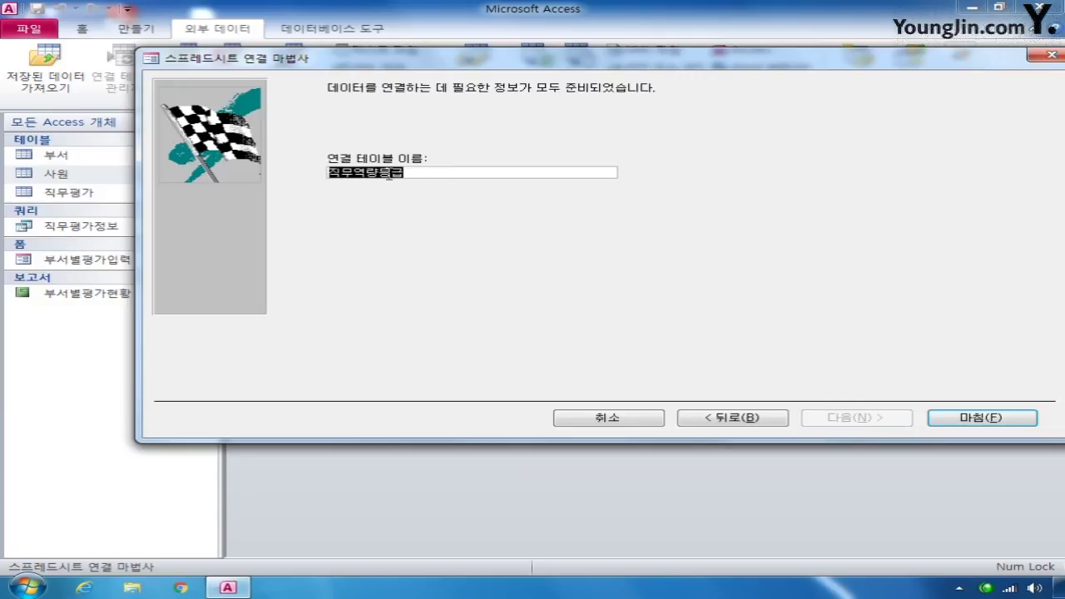
pyautogui.click(379, 172)
pyautogui.press('BackSpace')
pyautogui.press('BackSpace')
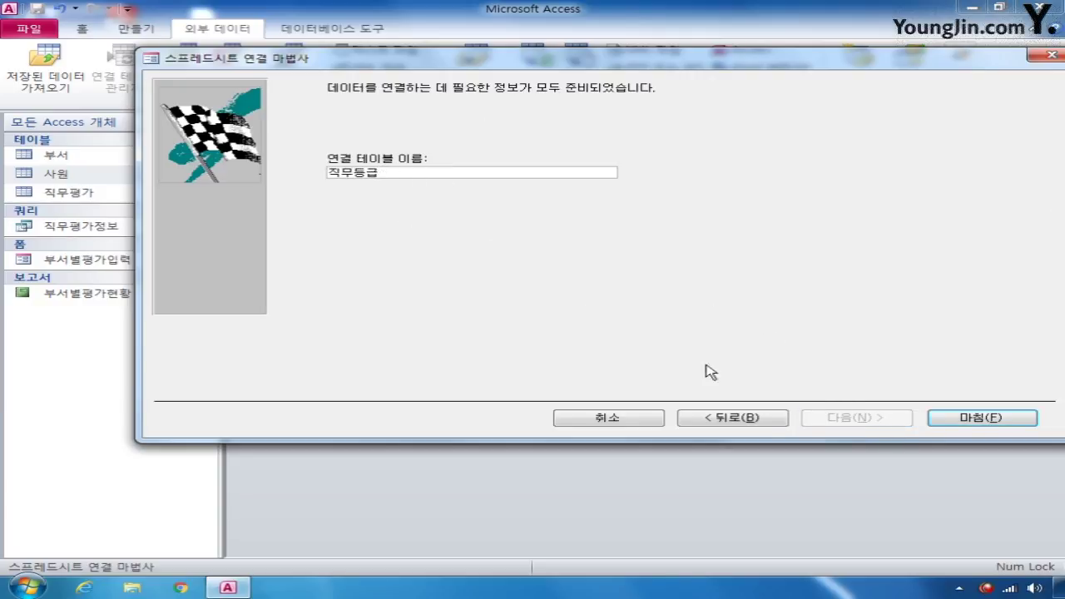
pyautogui.click(1022, 424)
pyautogui.click(533, 337)
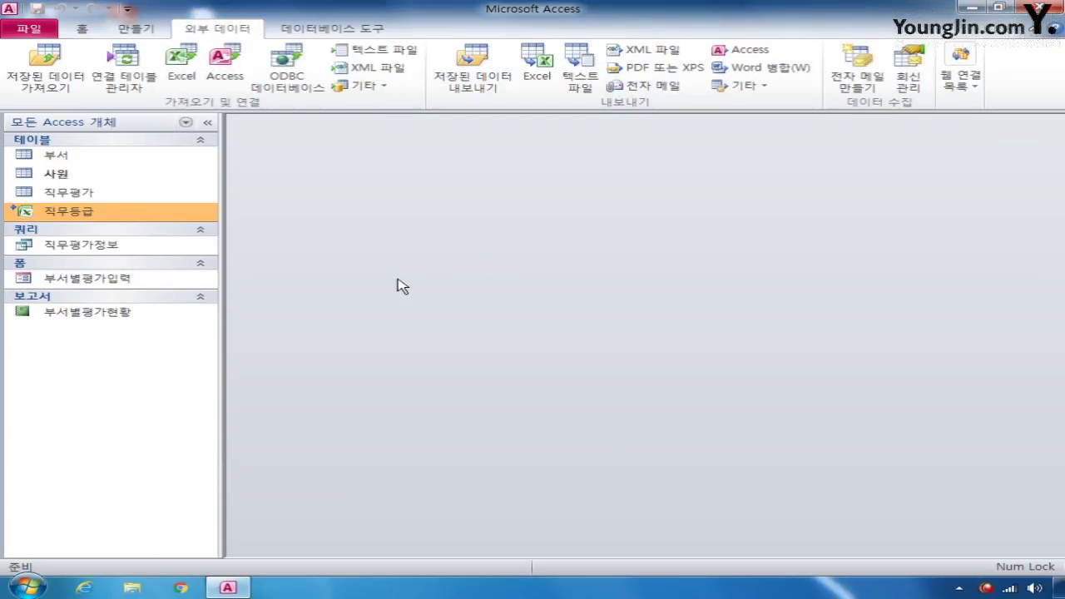
# - Open 부서별평가입력 in Design view and set its Default View to 연속 폼
pyautogui.rightClick(101, 279)
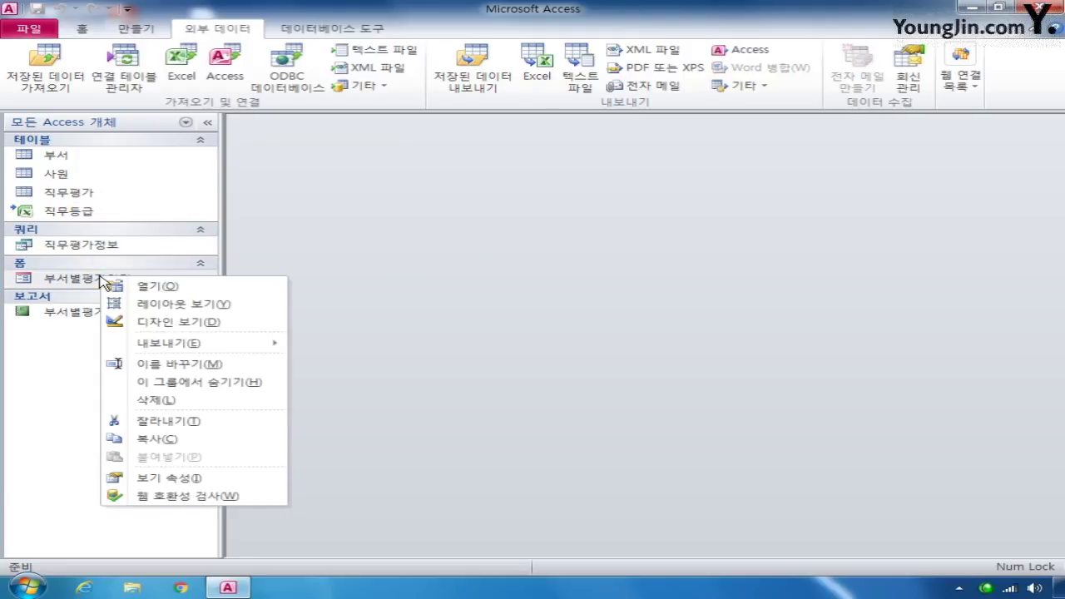
pyautogui.click(177, 322)
pyautogui.moveTo(654, 161); pyautogui.dragTo(408, 156)
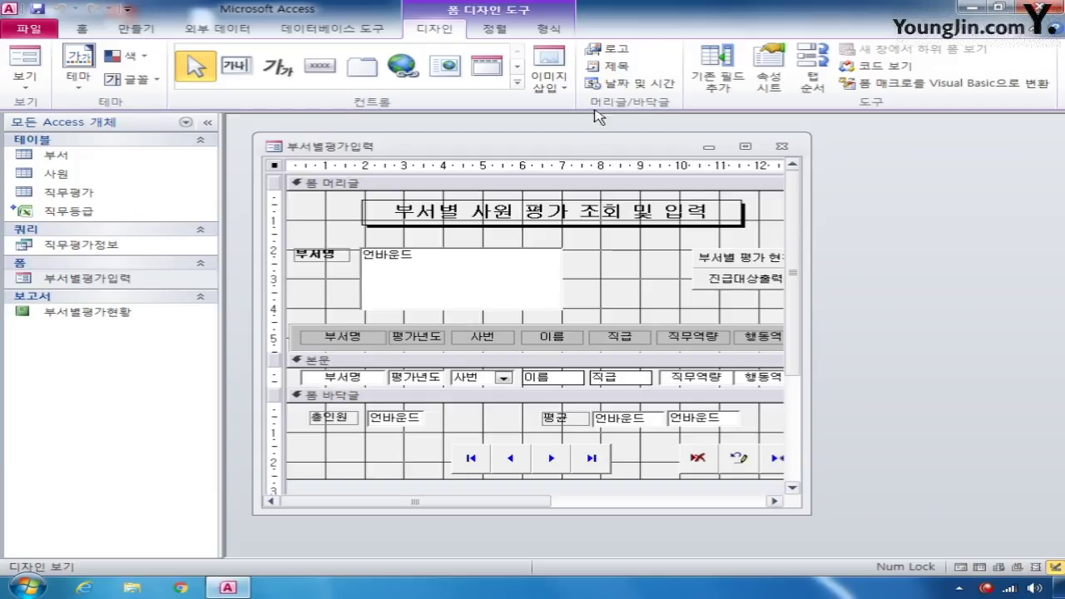
pyautogui.click(769, 73)
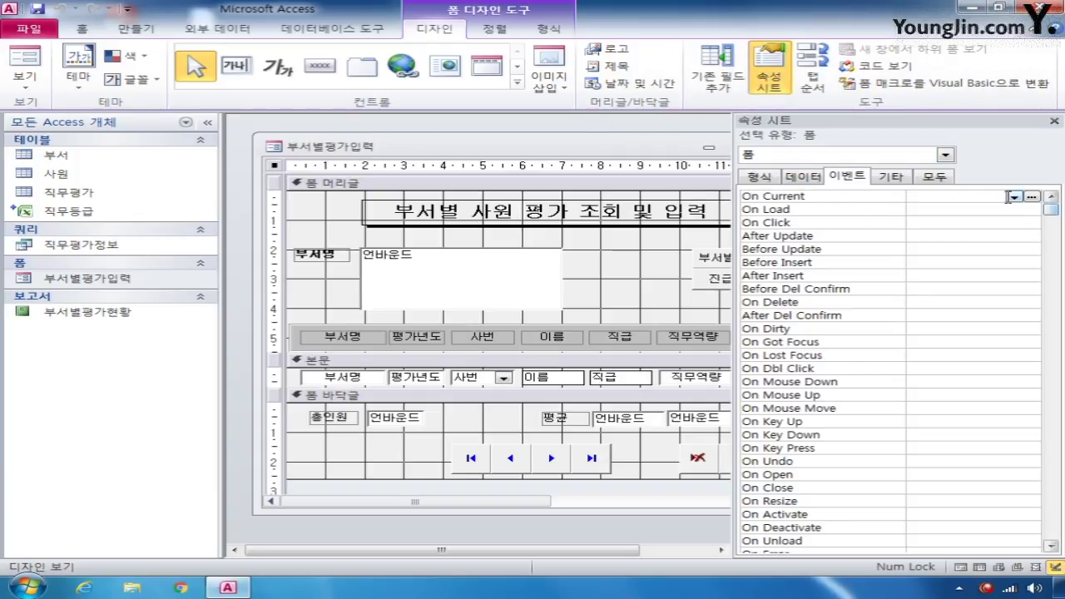
pyautogui.click(933, 176)
pyautogui.click(979, 249)
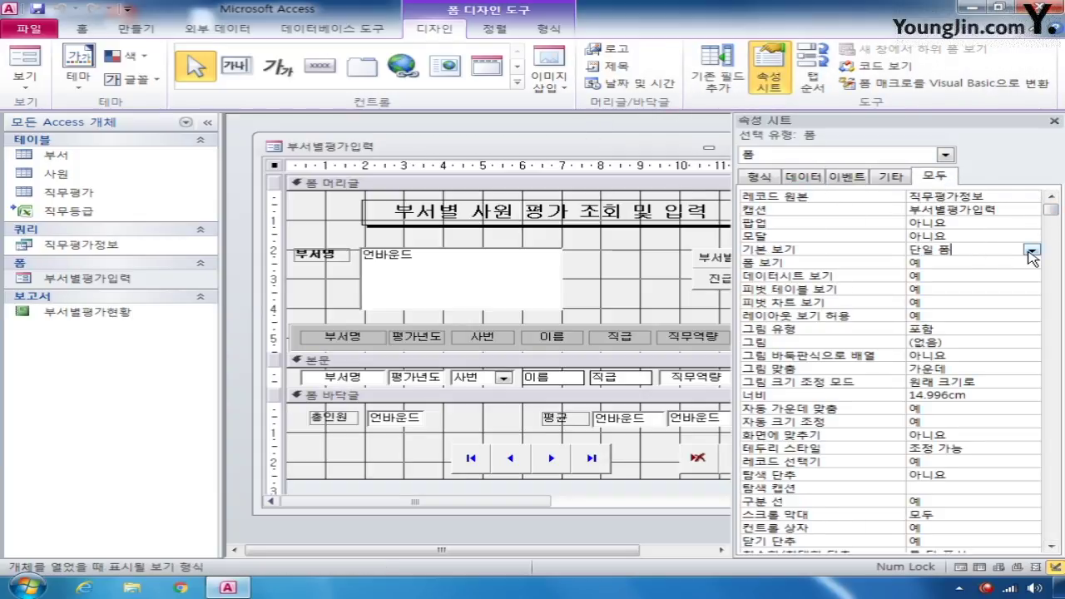
pyautogui.click(1032, 251)
pyautogui.click(1008, 273)
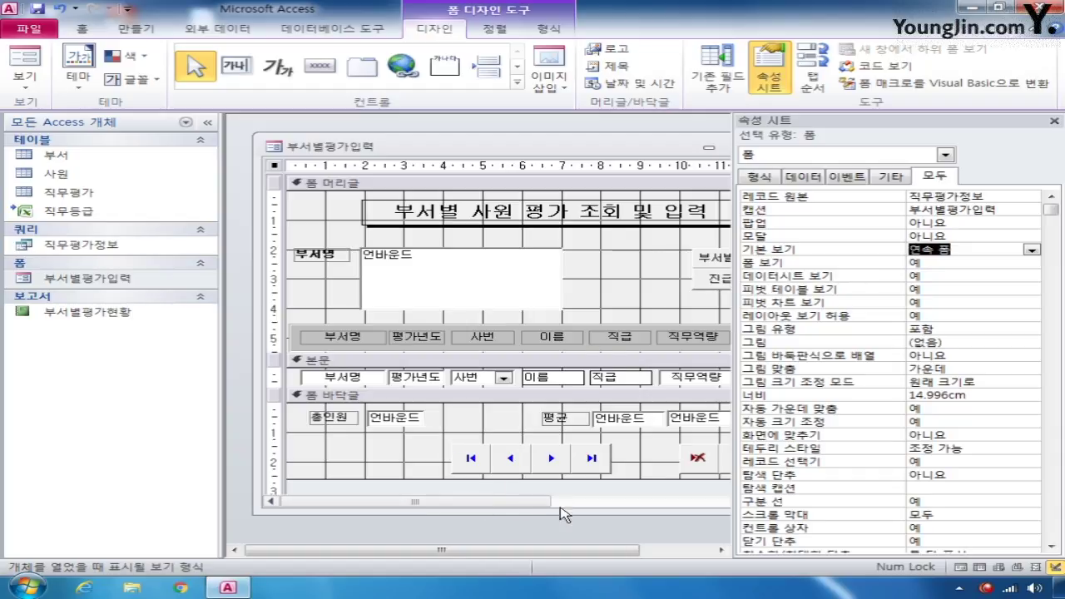
# - Collapse the navigation pane and expand the form Controls gallery
pyautogui.moveTo(516, 504); pyautogui.dragTo(573, 505)
pyautogui.click(209, 123)
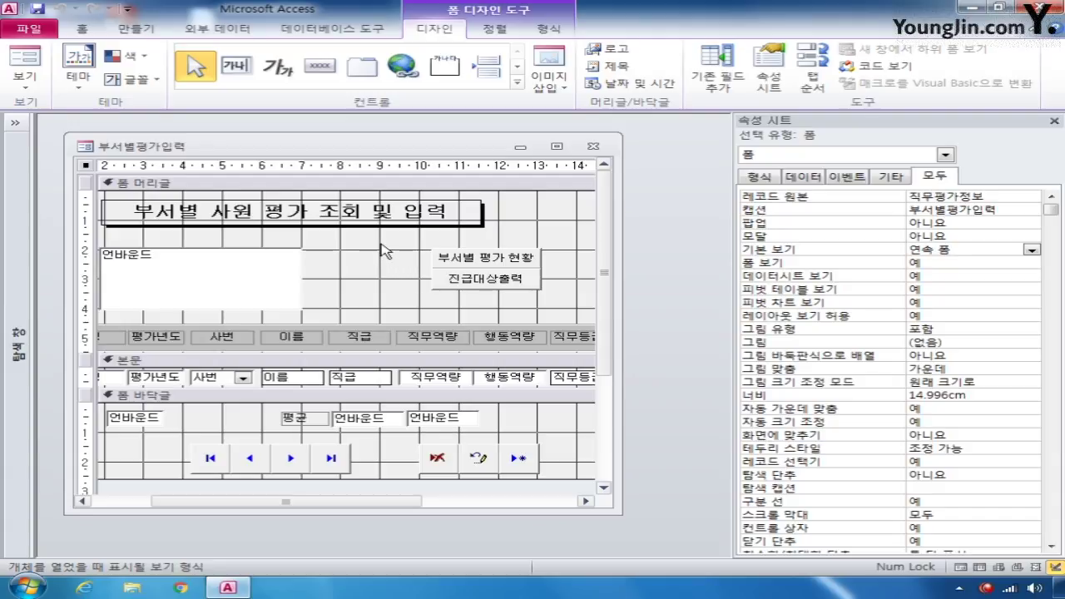
pyautogui.click(517, 87)
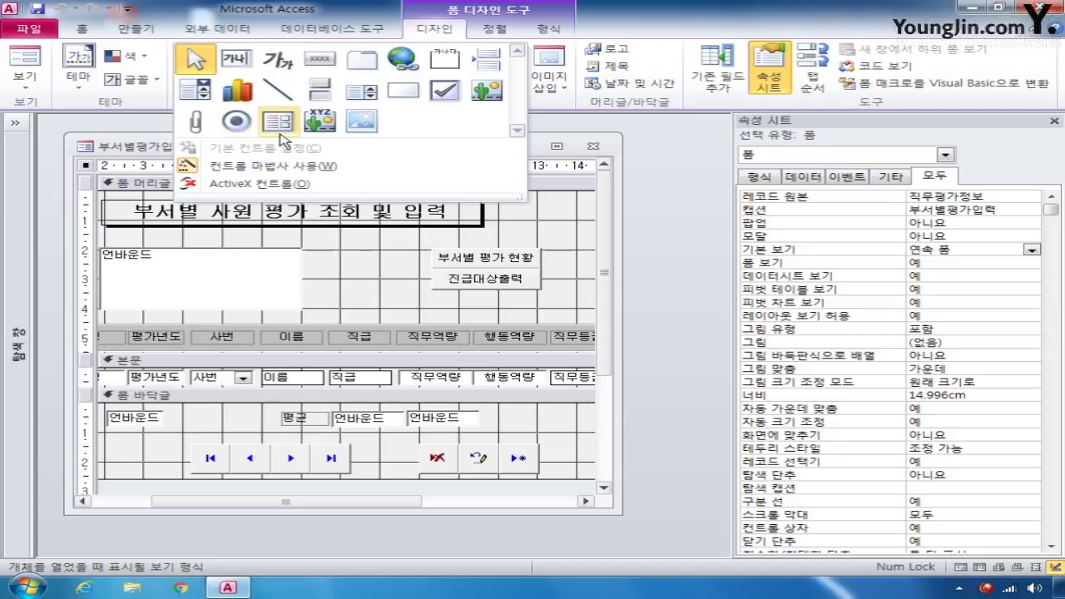
# - Add a check box to the form header and name it chk전체부서
pyautogui.click(447, 94)
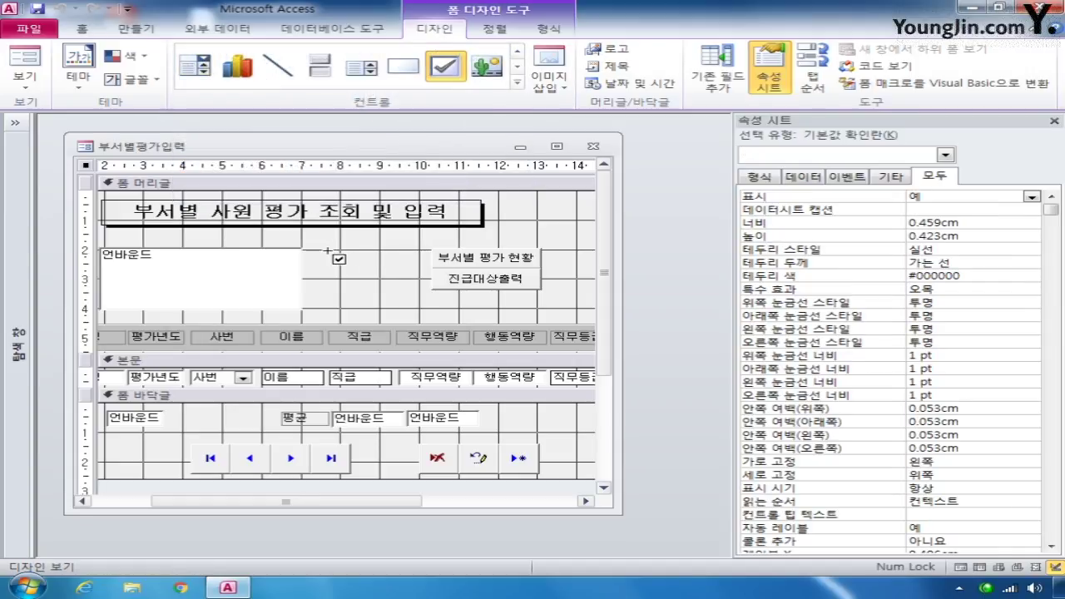
pyautogui.moveTo(329, 252); pyautogui.dragTo(404, 268)
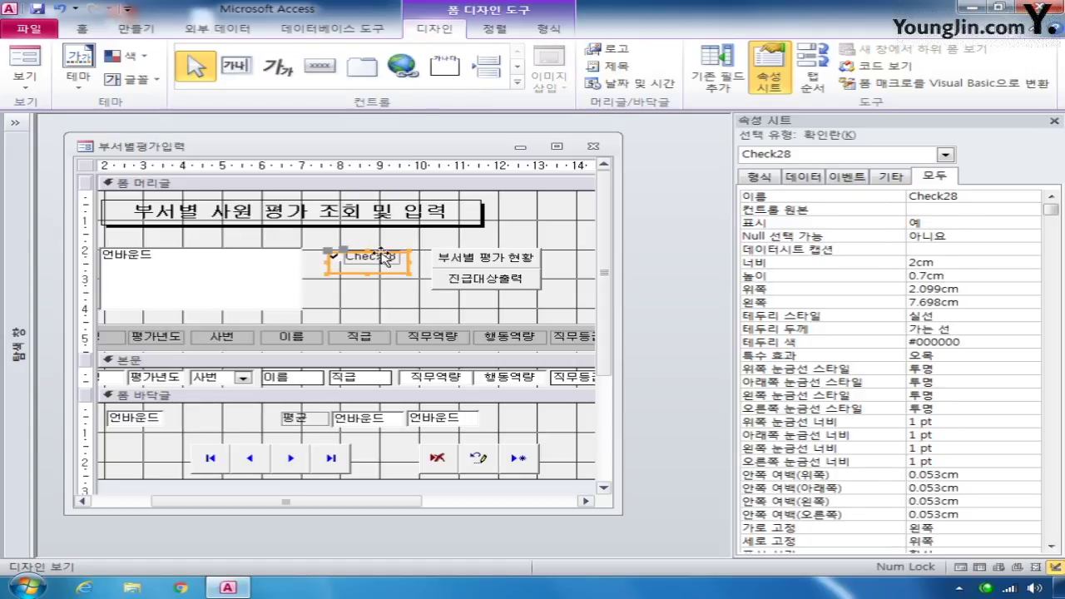
pyautogui.doubleClick(974, 203)
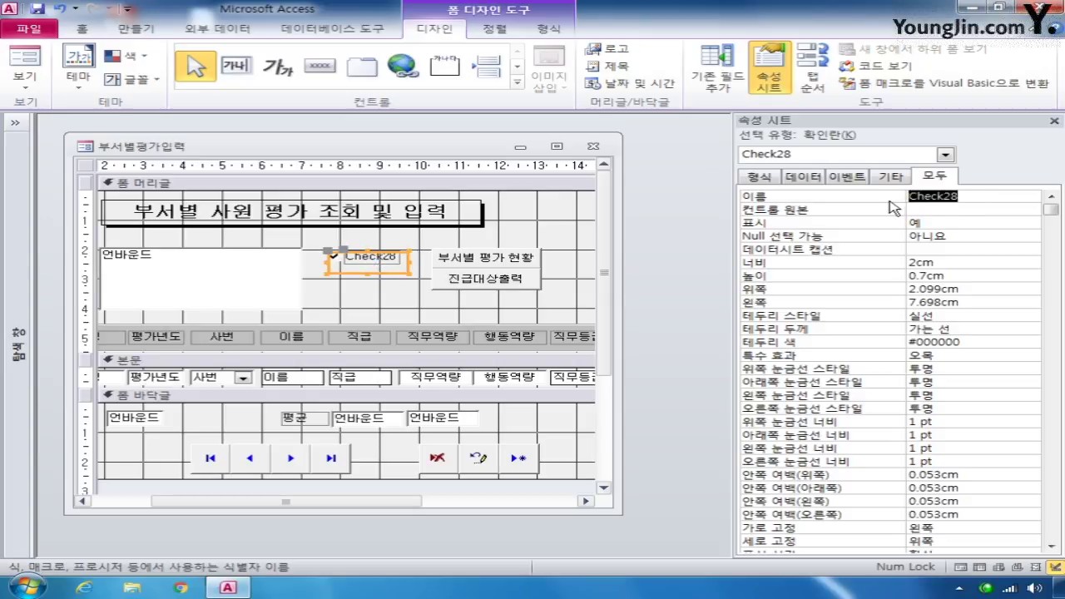
pyautogui.press('Delete')
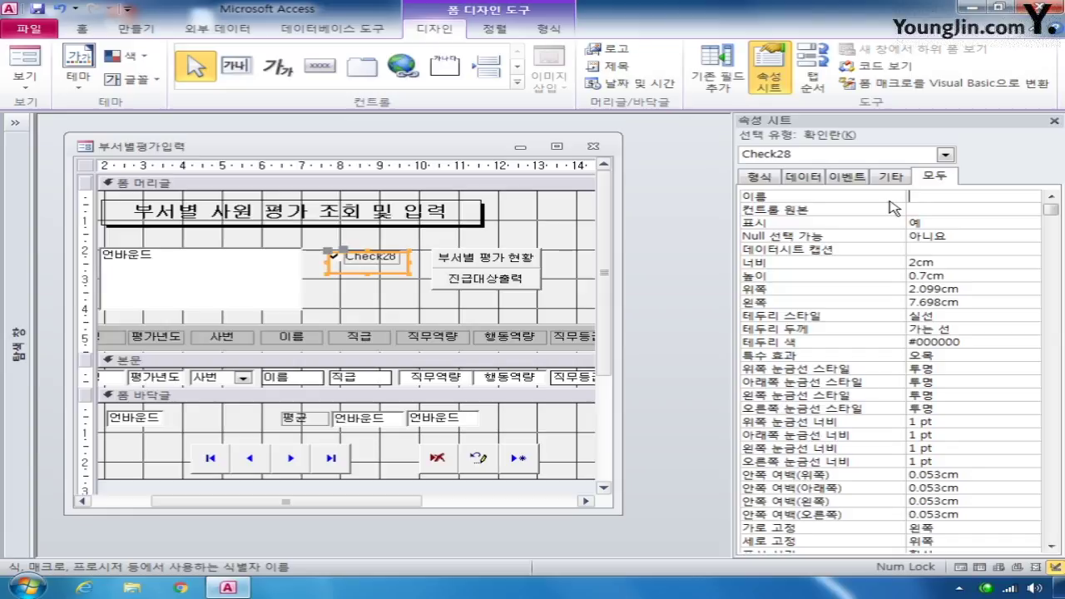
pyautogui.write('chk전체부서')
pyautogui.click(384, 272)
# - Change the check box label's caption to 전체부서 and set its font weight to 굵게
pyautogui.click(381, 258)
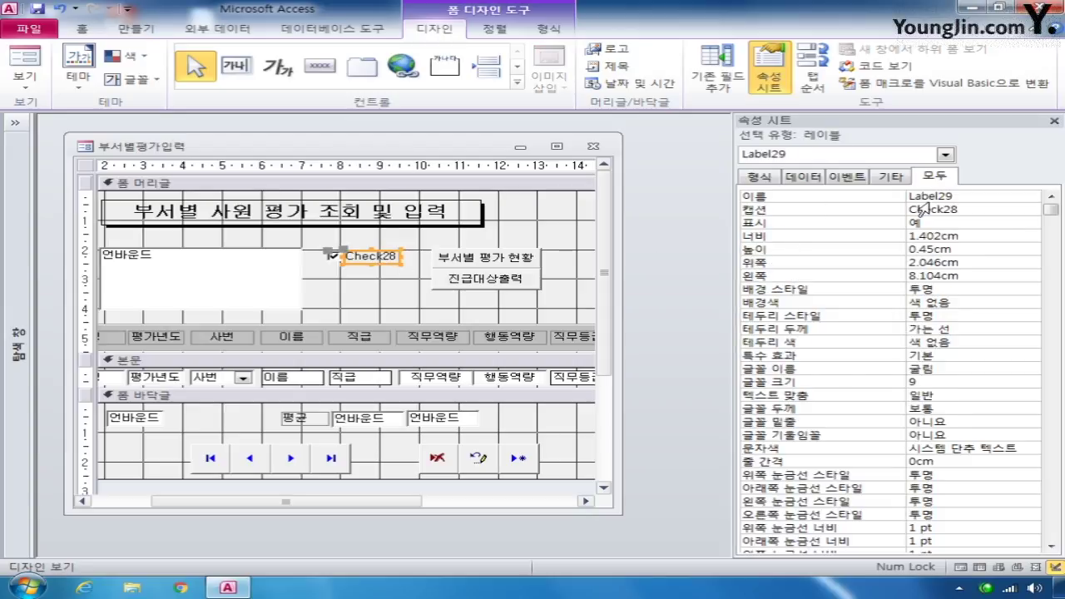
pyautogui.click(853, 210)
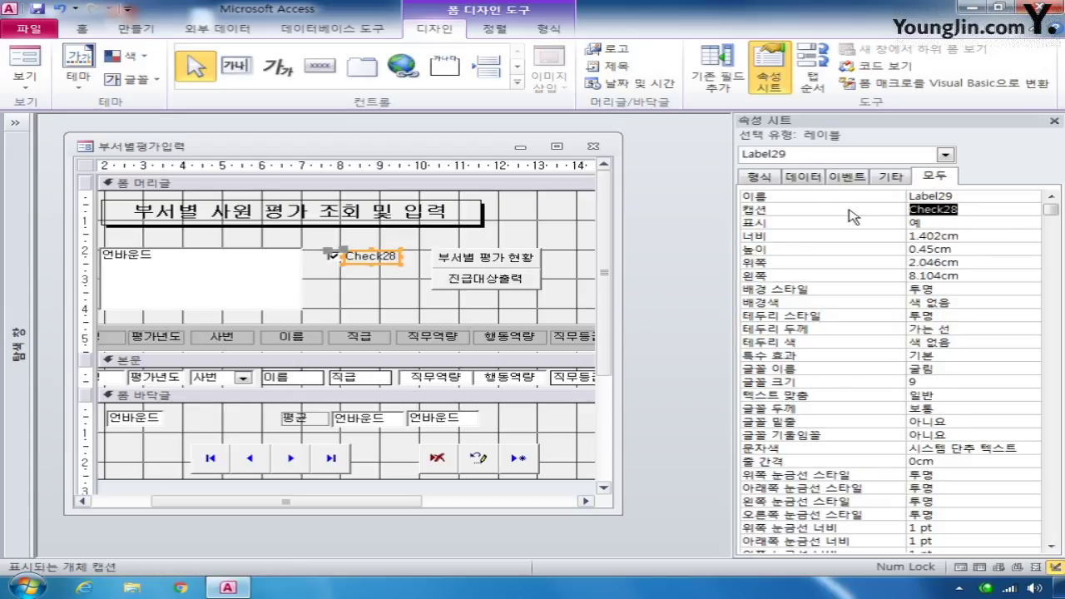
pyautogui.write('전체부서')
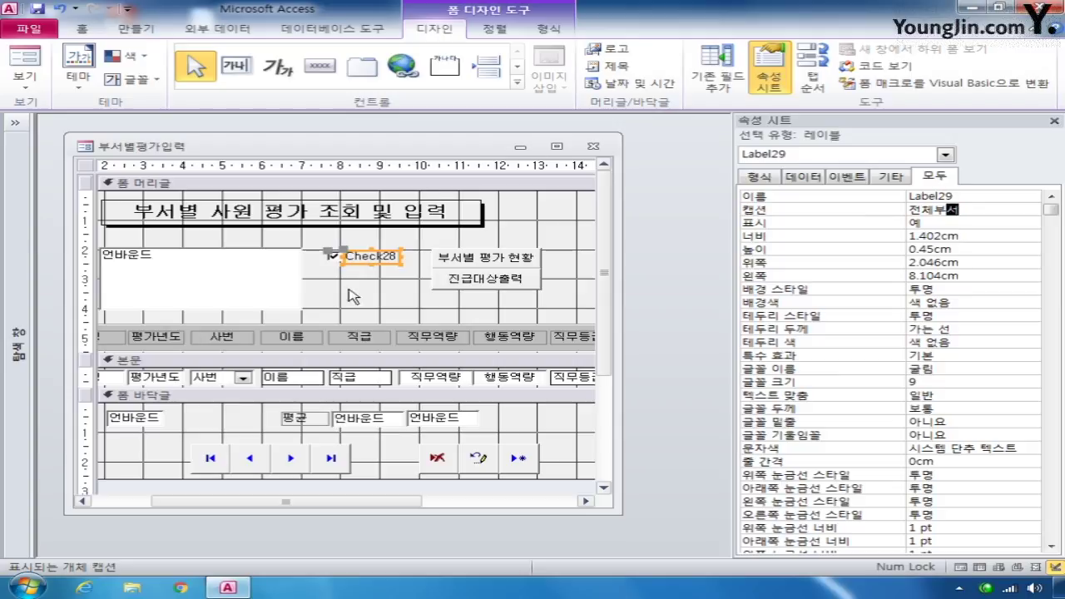
pyautogui.click(403, 308)
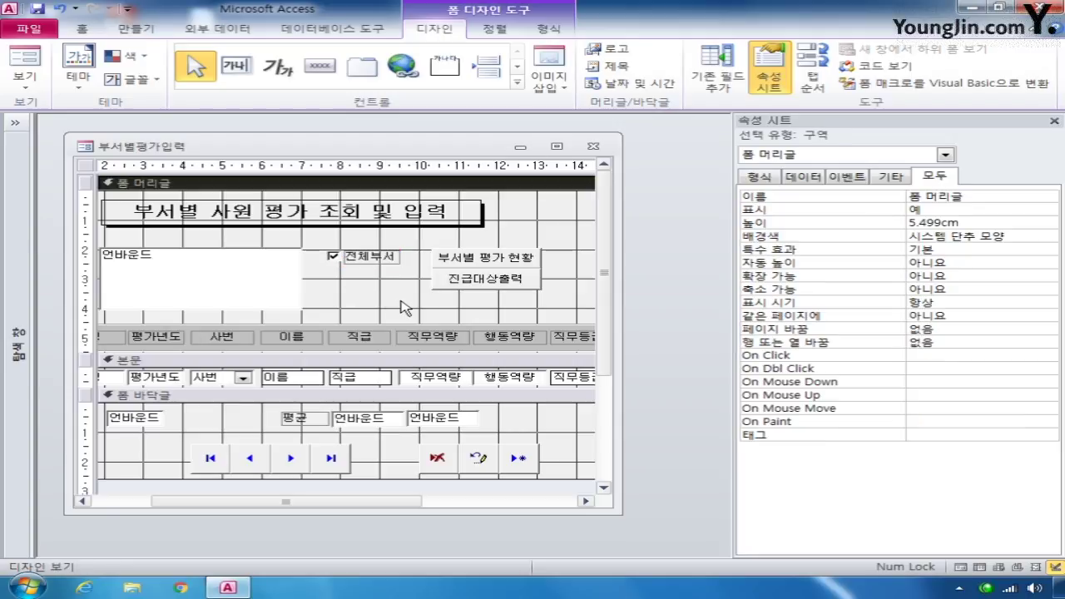
pyautogui.click(397, 261)
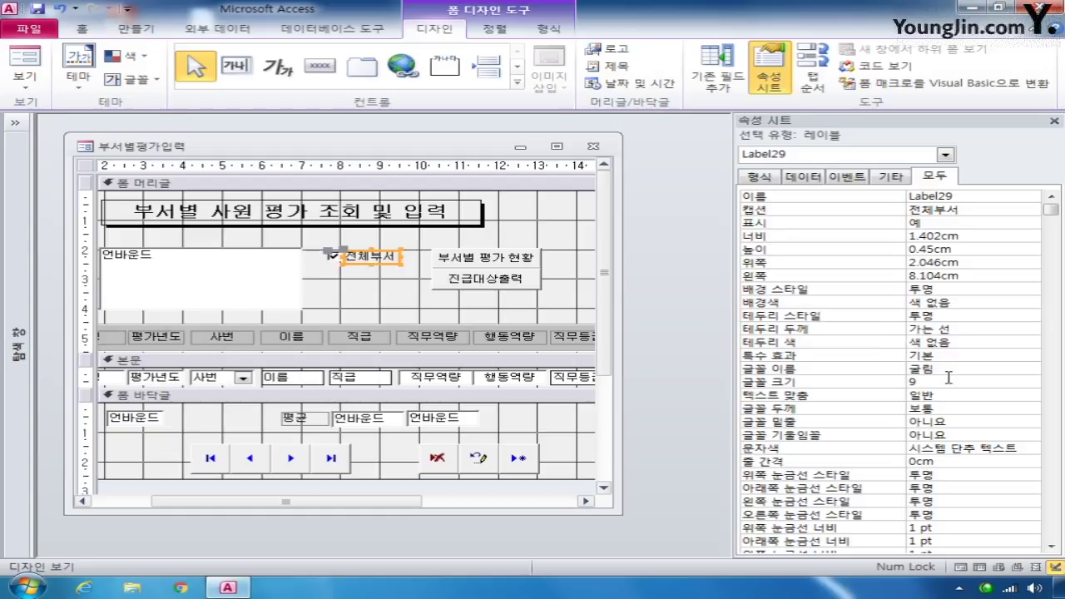
pyautogui.click(950, 408)
pyautogui.click(1032, 409)
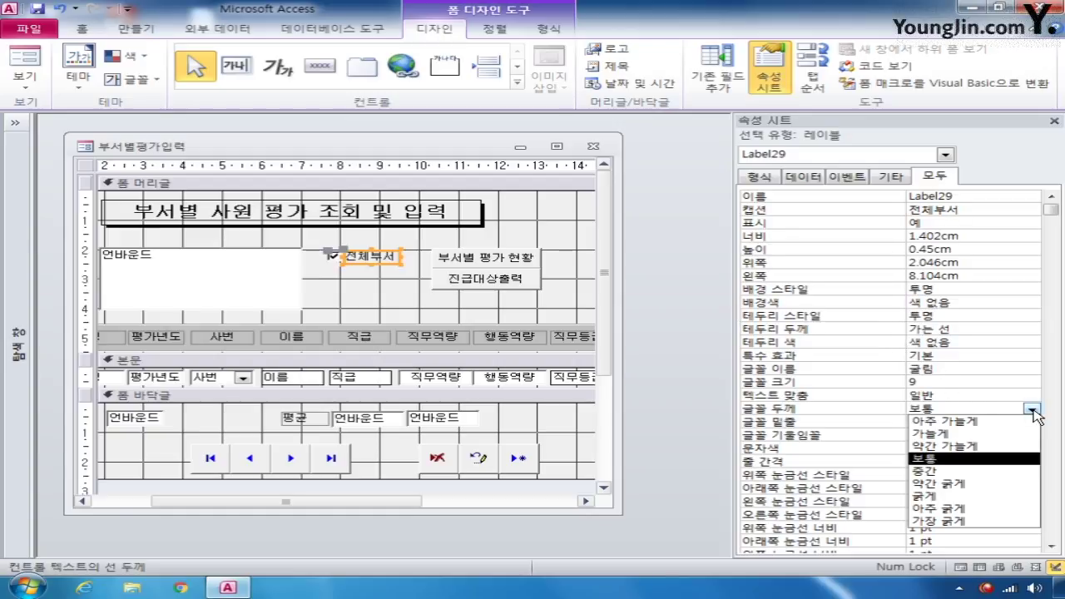
pyautogui.click(970, 485)
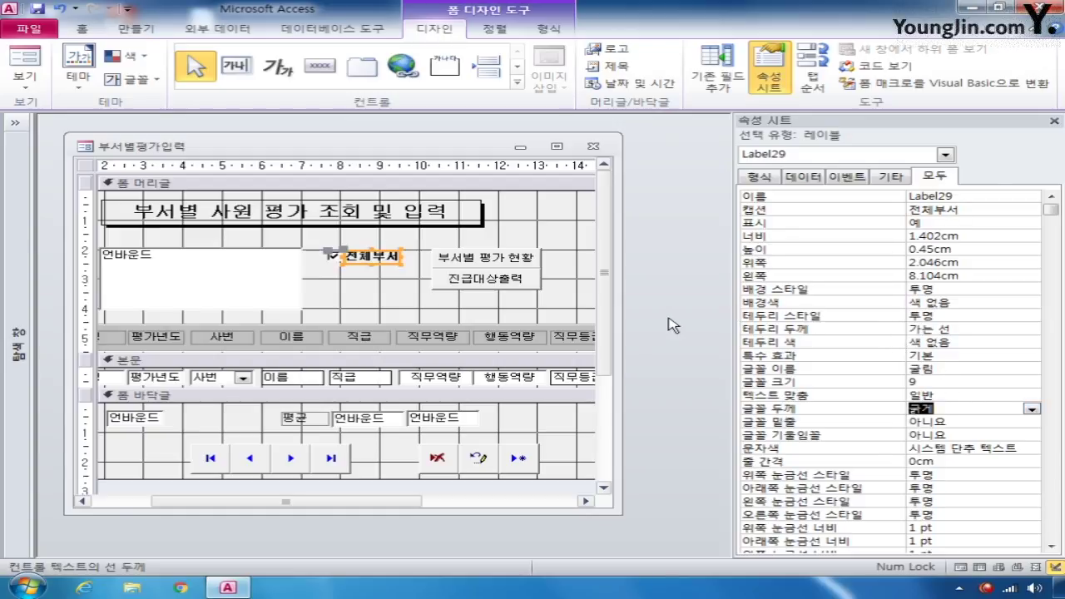
pyautogui.click(518, 239)
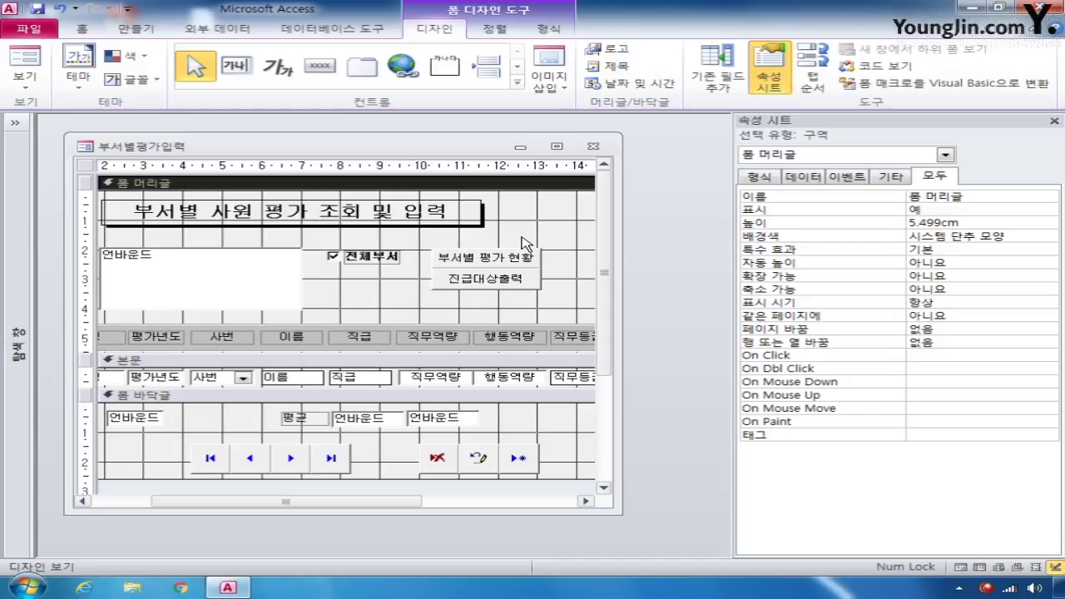
pyautogui.click(294, 379)
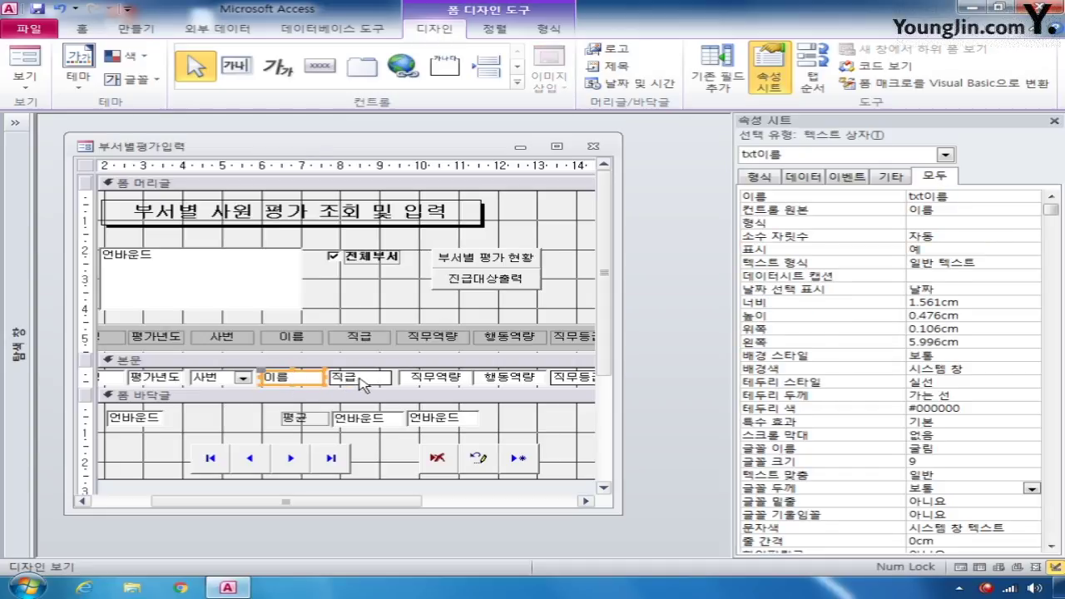
# - Set the 이름 text box's 잠금 (Locked) property to 예
pyautogui.click(358, 384)
pyautogui.click(293, 381)
pyautogui.moveTo(1051, 210); pyautogui.dragTo(1047, 440)
pyautogui.click(1012, 396)
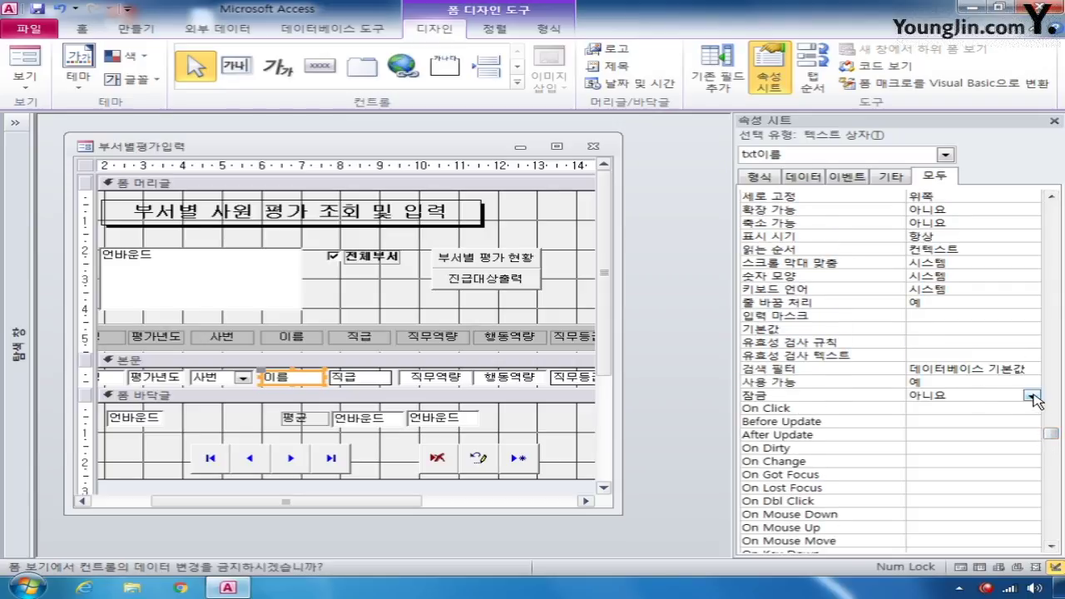
pyautogui.click(1032, 397)
pyautogui.click(998, 411)
# - Set the 직급 text box's 잠금 (Locked) property to 예 as well
pyautogui.click(374, 380)
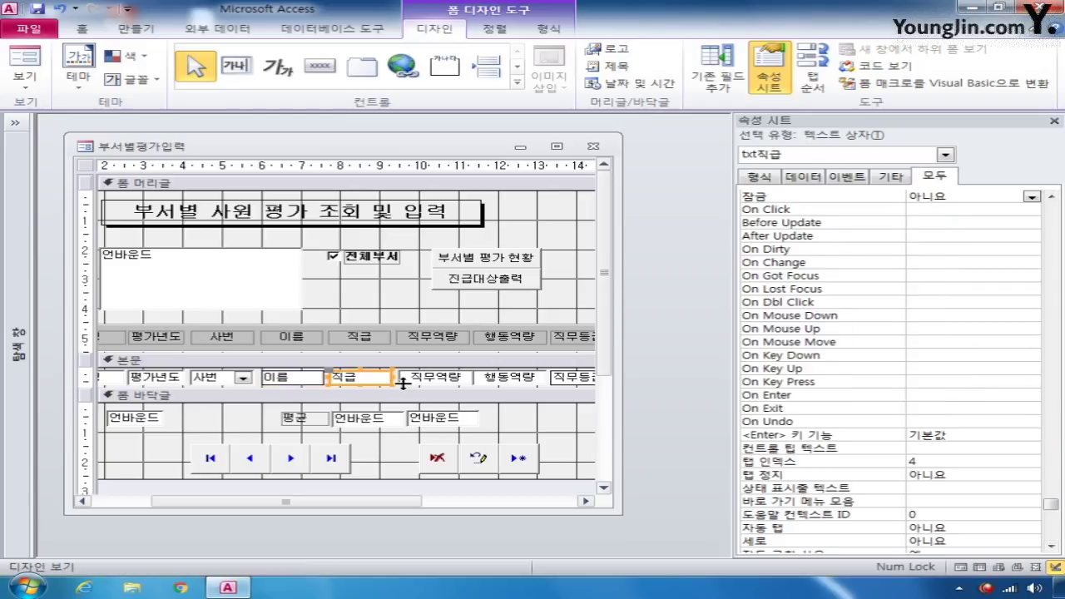
pyautogui.click(972, 197)
pyautogui.click(1033, 196)
pyautogui.click(1011, 210)
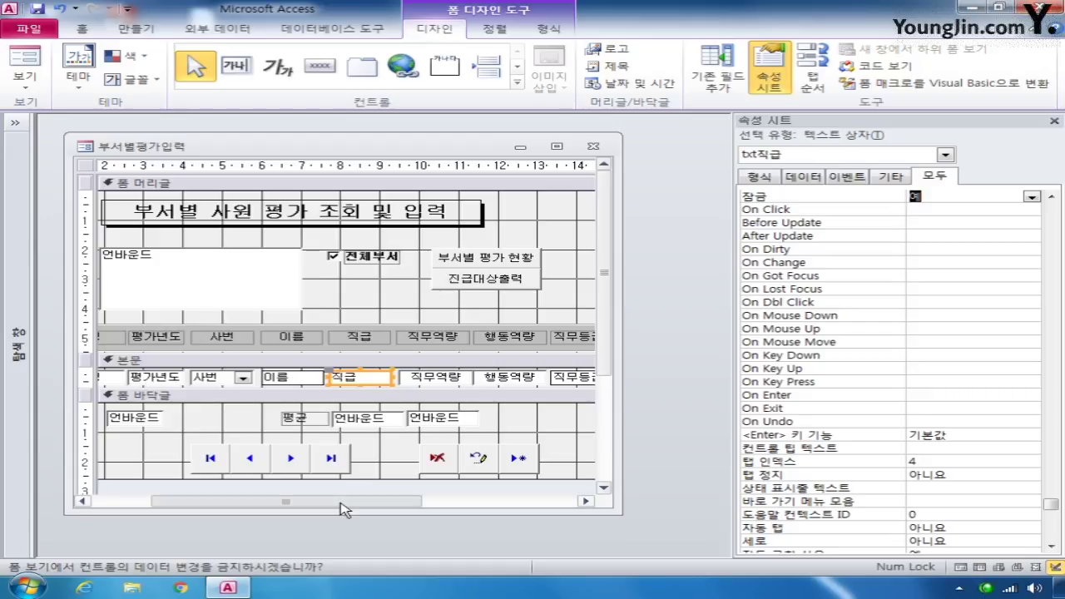
pyautogui.moveTo(343, 510); pyautogui.dragTo(283, 510)
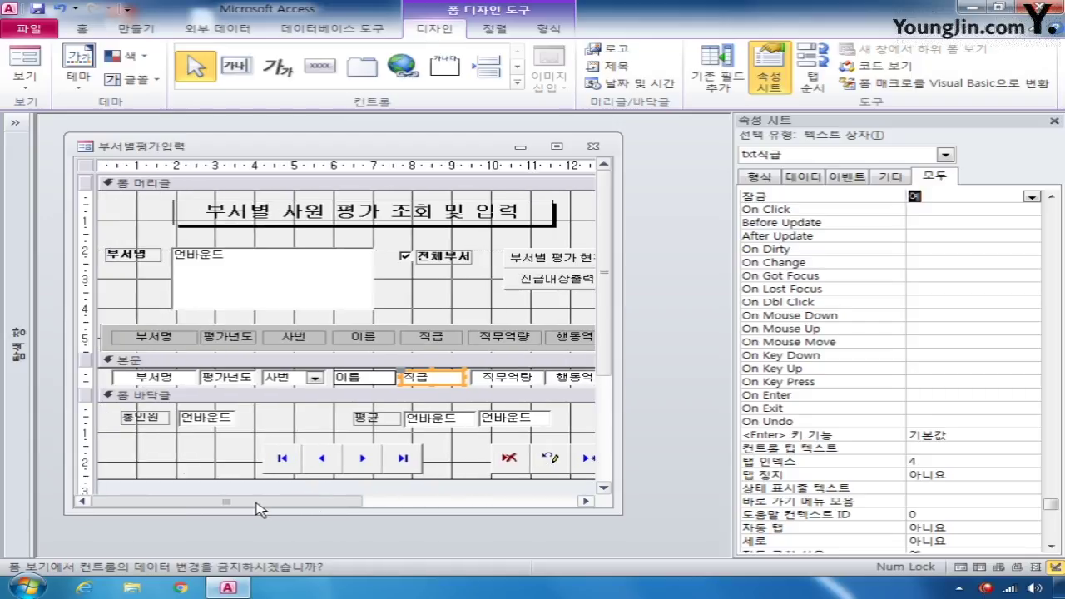
pyautogui.click(206, 327)
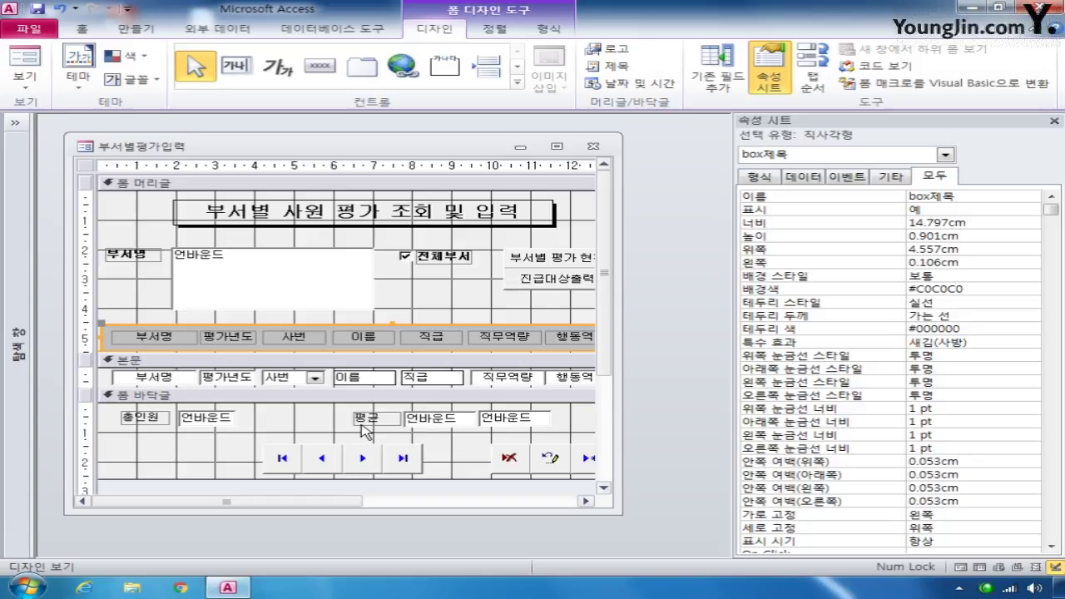
# - Paste a copy of the grey box제목 rectangle into the form footer and name it box바닥글
pyautogui.hotkey('ctrl', 'v')
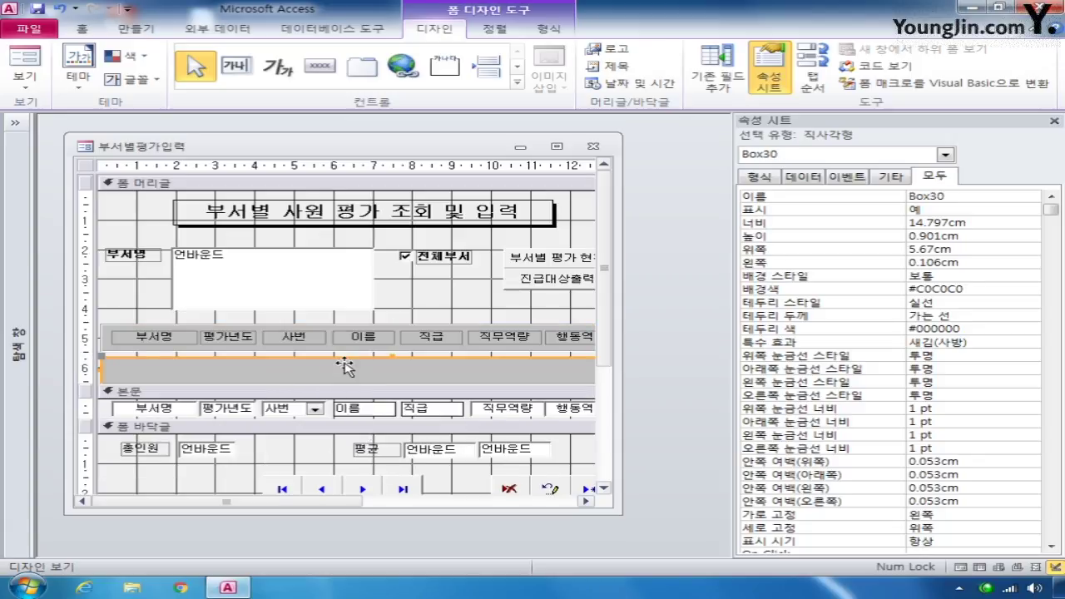
pyautogui.moveTo(343, 365); pyautogui.dragTo(328, 437)
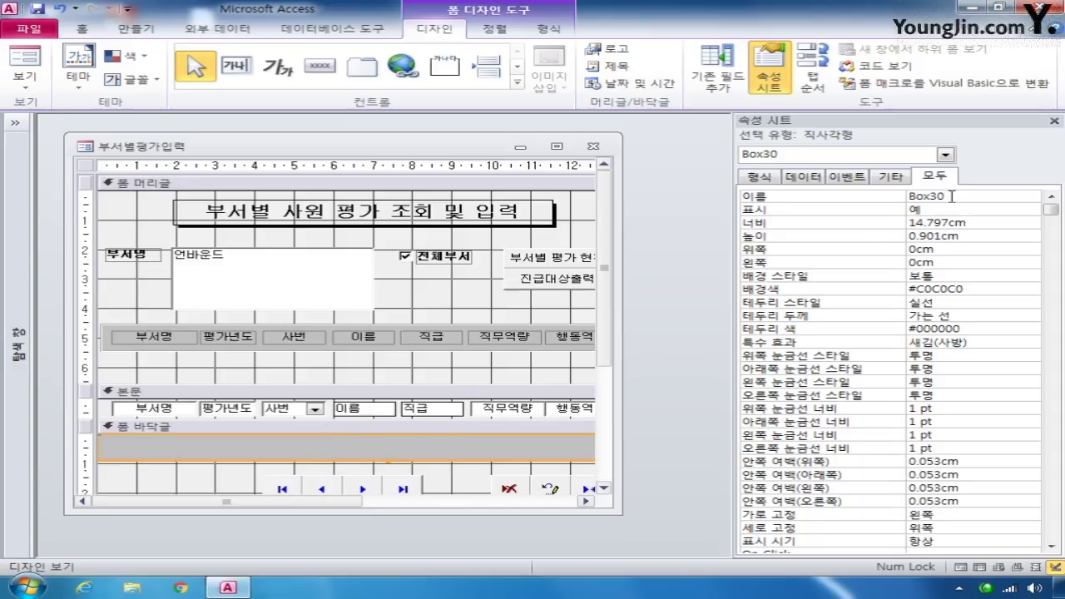
pyautogui.click(880, 199)
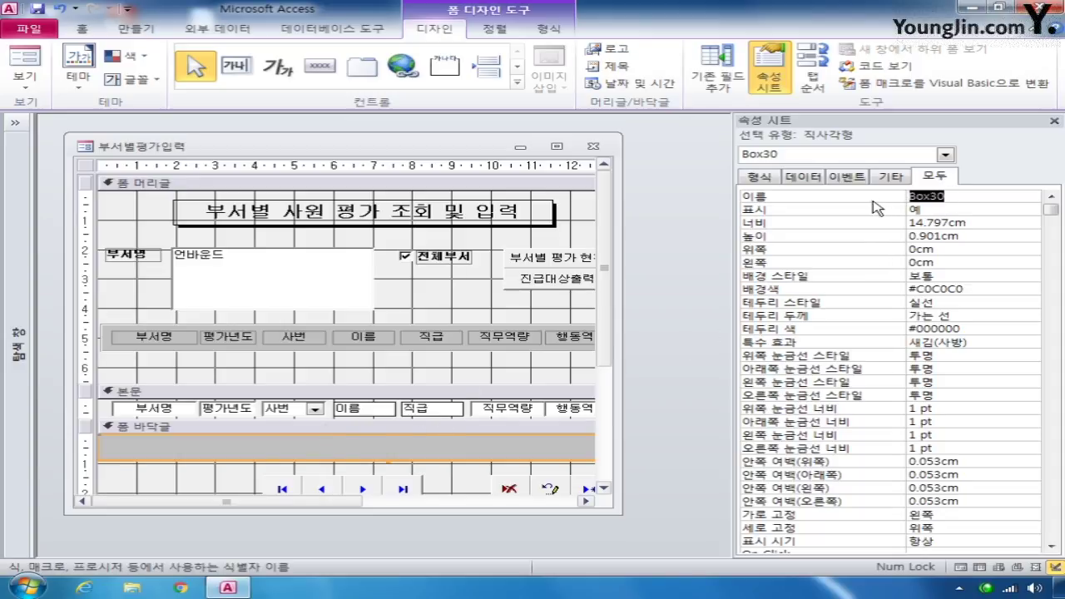
pyautogui.write('box바닥글')
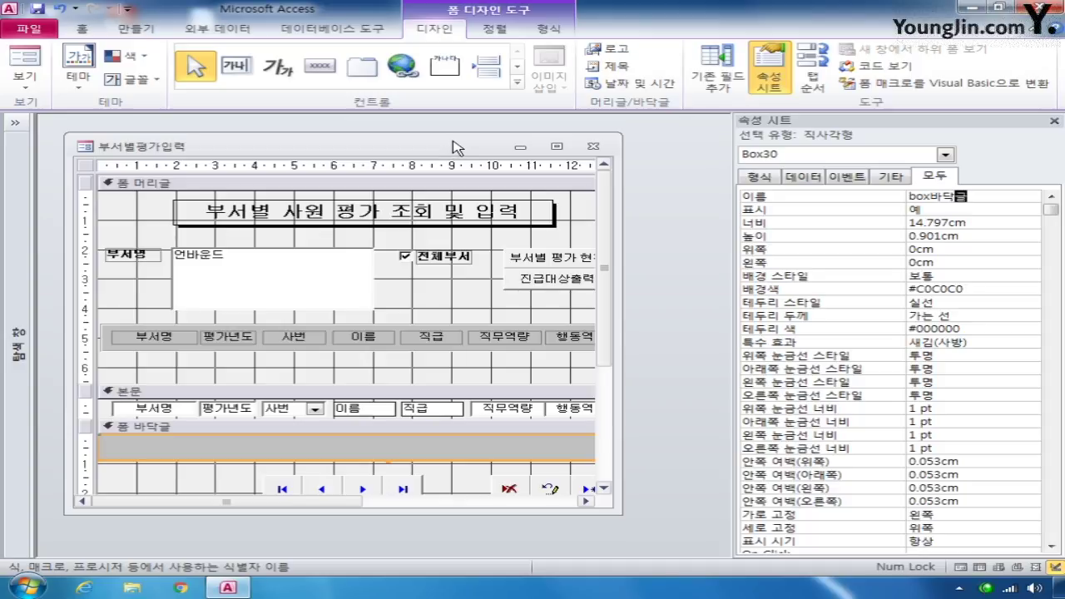
# - Send box바닥글 to the back (위치 > 맨 뒤로 보내기) behind the footer controls
pyautogui.click(543, 31)
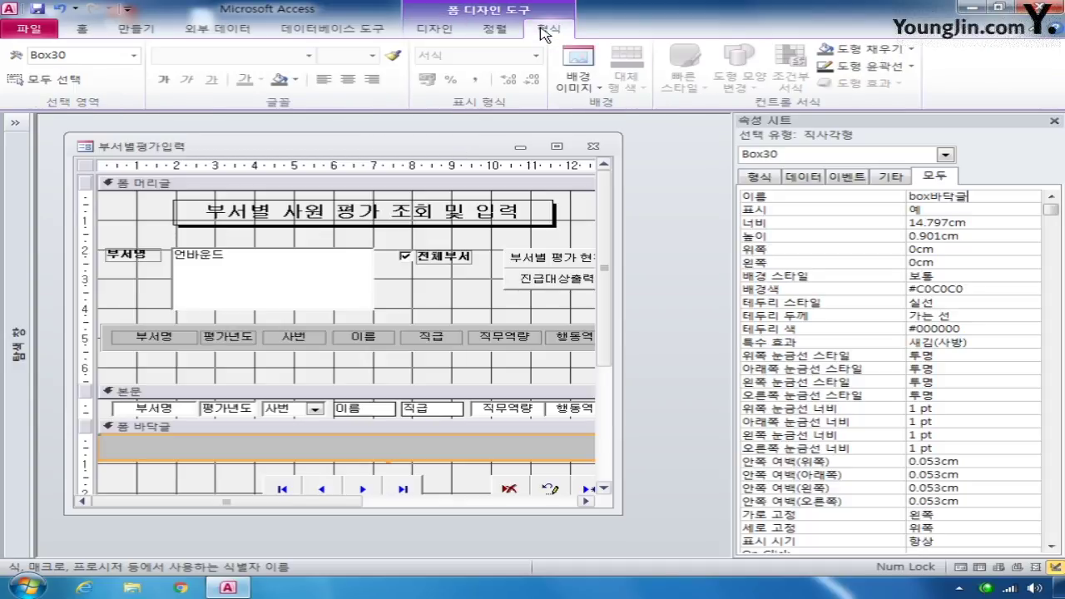
pyautogui.click(481, 34)
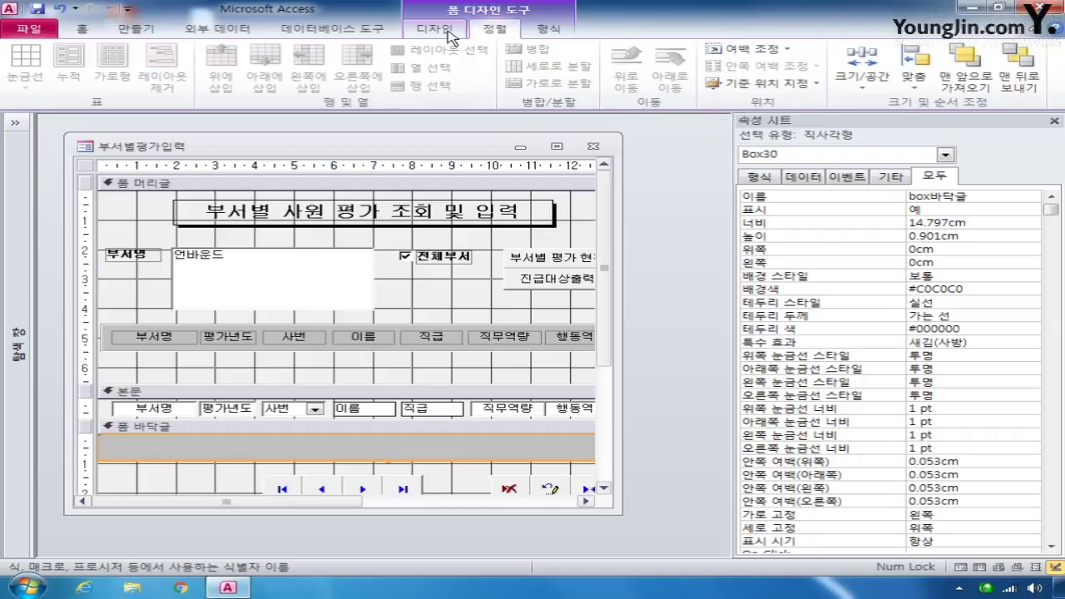
pyautogui.click(804, 84)
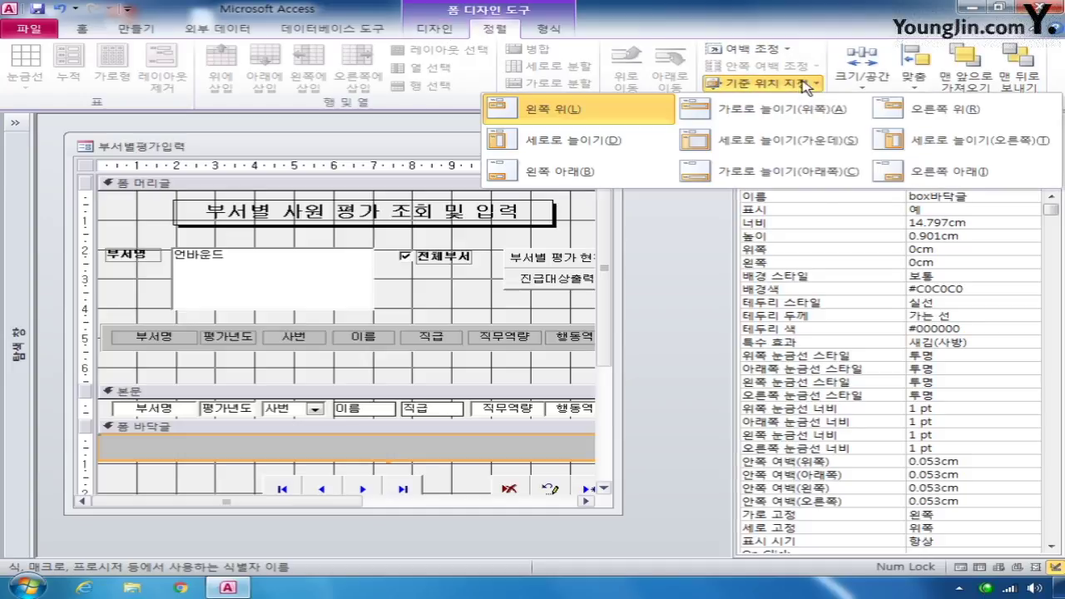
pyautogui.click(738, 85)
pyautogui.click(433, 30)
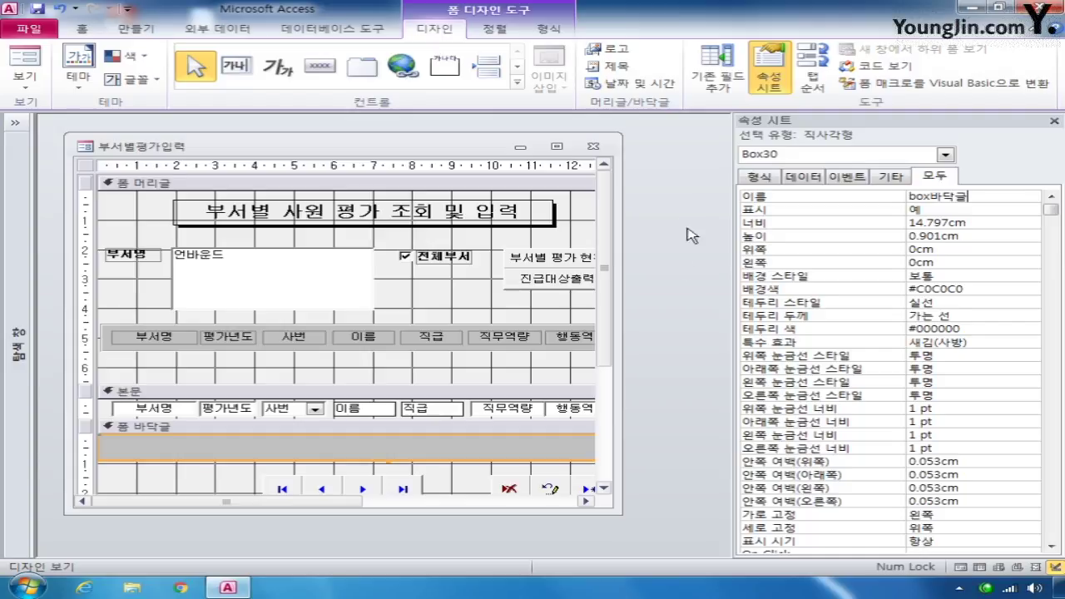
pyautogui.click(464, 436)
pyautogui.rightClick(464, 438)
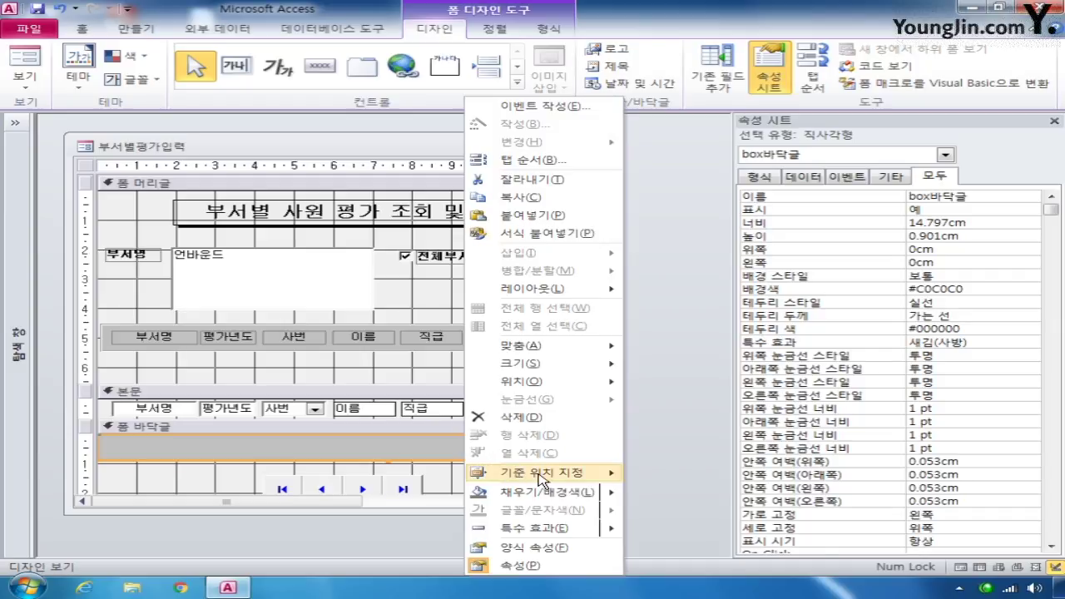
pyautogui.moveTo(542, 479)
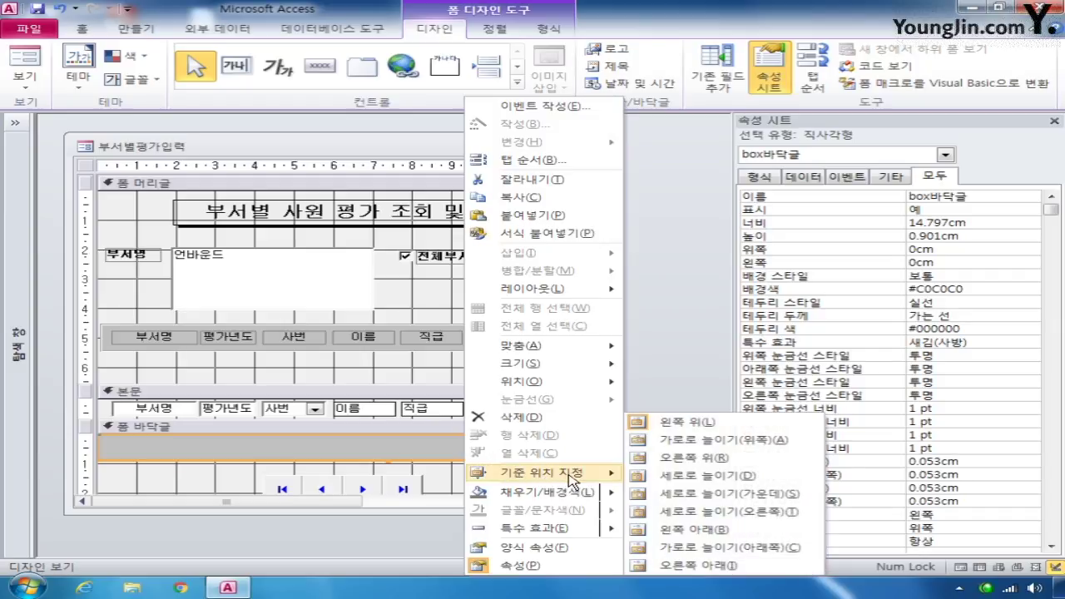
pyautogui.moveTo(590, 367)
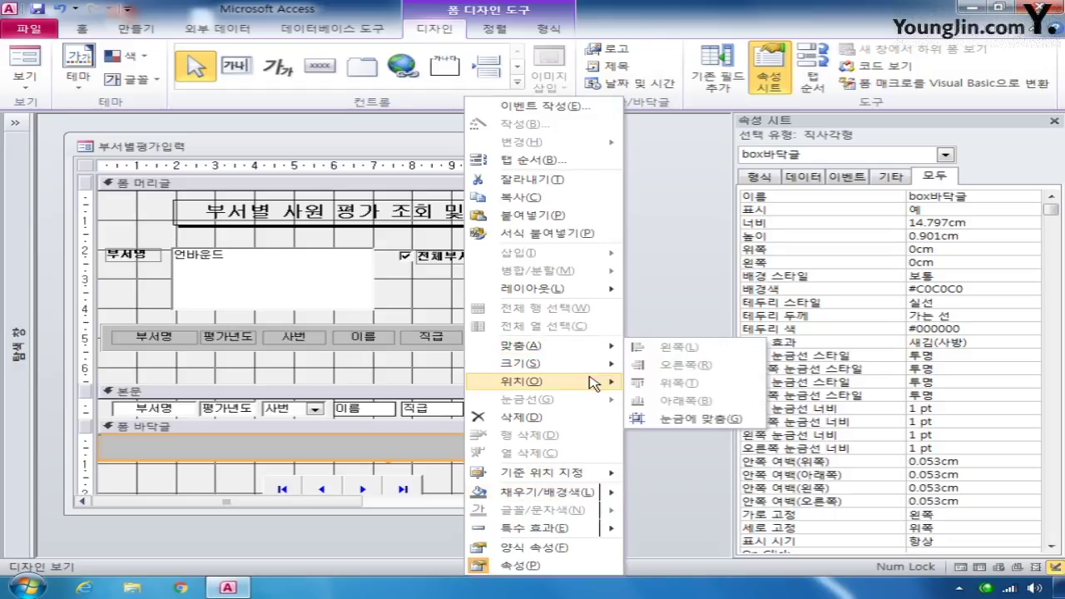
pyautogui.moveTo(594, 386)
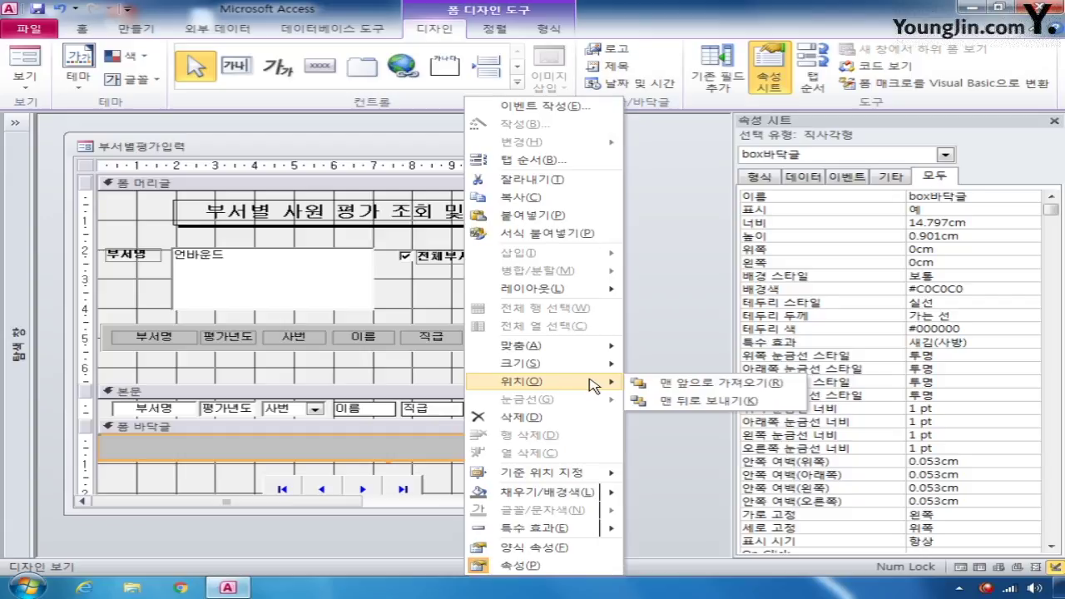
pyautogui.click(684, 400)
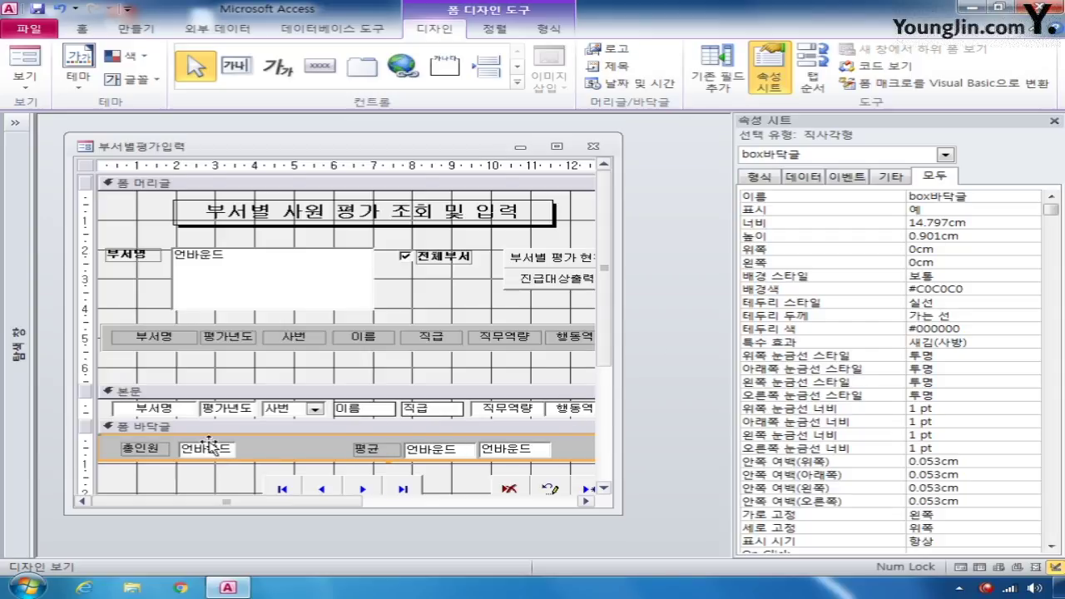
# - Set the txt총인원 footer box's control source to =Count(*)
pyautogui.click(945, 155)
pyautogui.moveTo(943, 215); pyautogui.dragTo(894, 305)
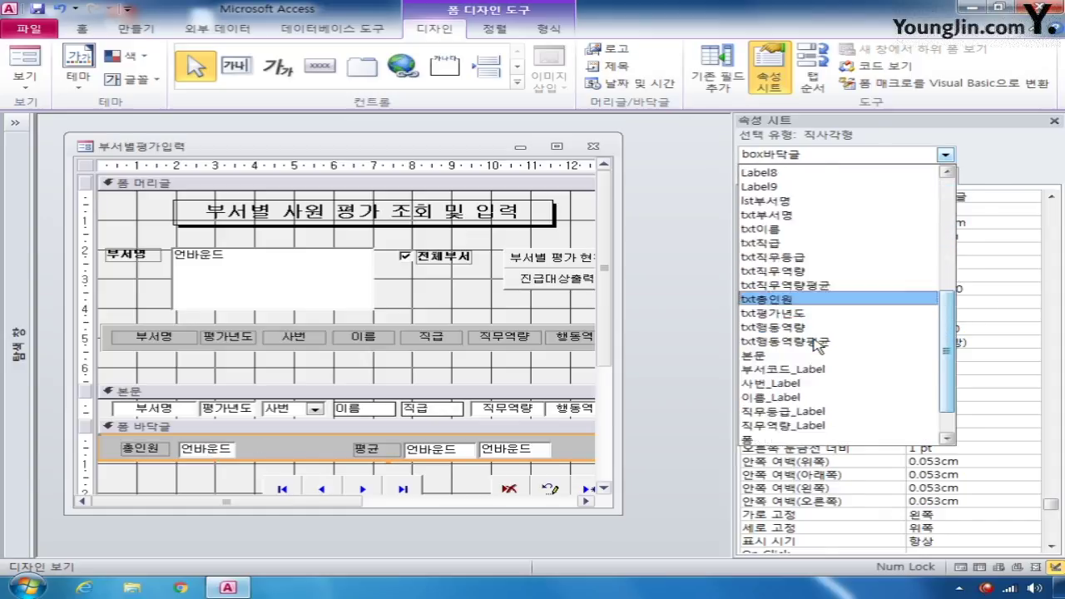
pyautogui.click(822, 341)
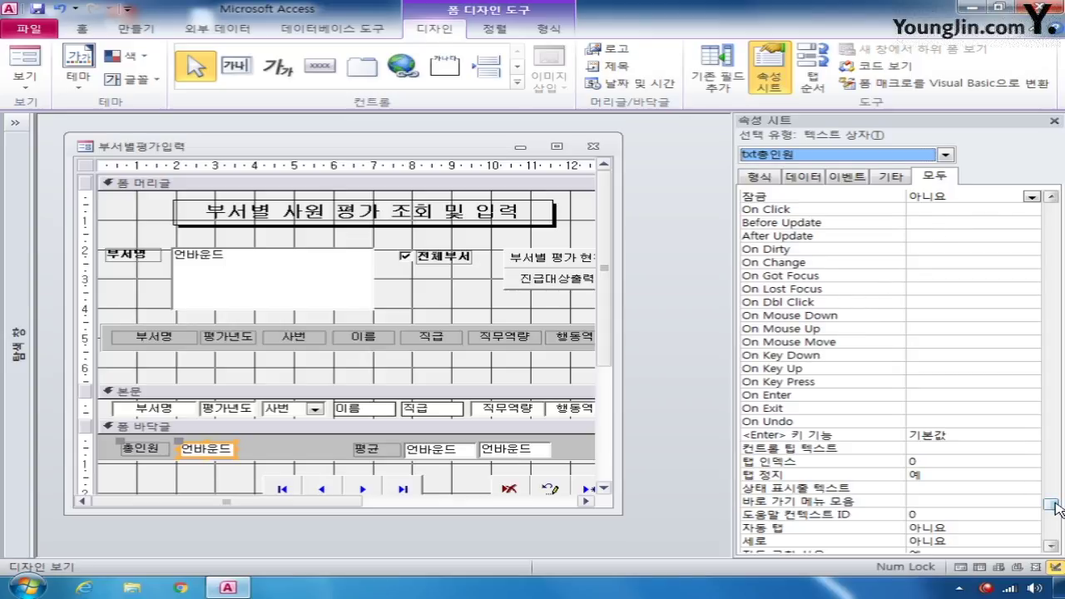
pyautogui.moveTo(1055, 510); pyautogui.dragTo(1052, 200)
pyautogui.click(932, 212)
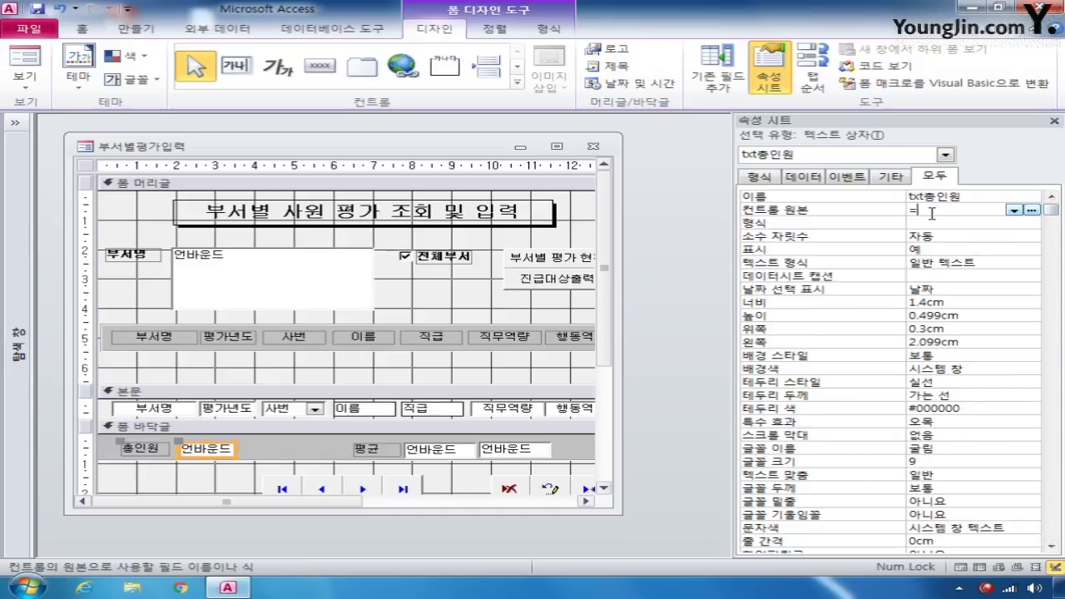
pyautogui.write('=count(*)')
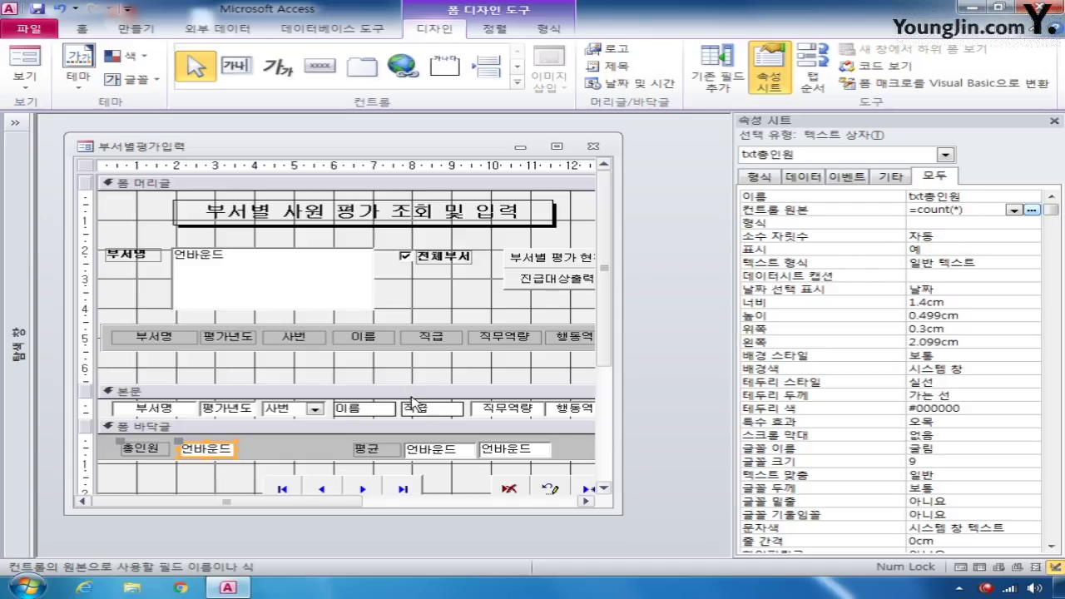
# - Set the footer average boxes to =Avg([직무역량]) and =Avg([행동역량])
pyautogui.click(410, 454)
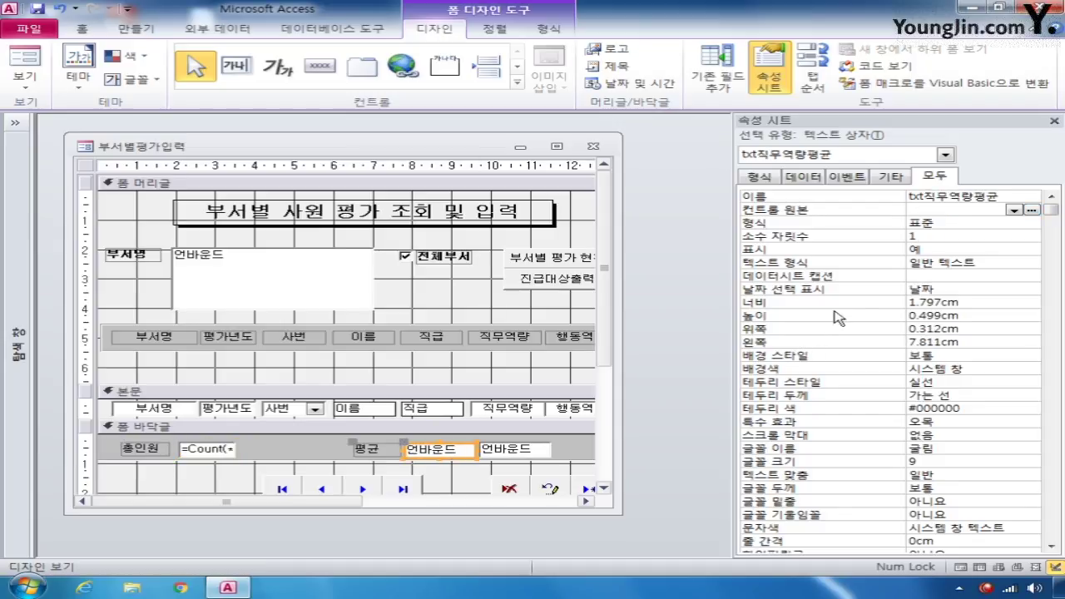
pyautogui.click(952, 210)
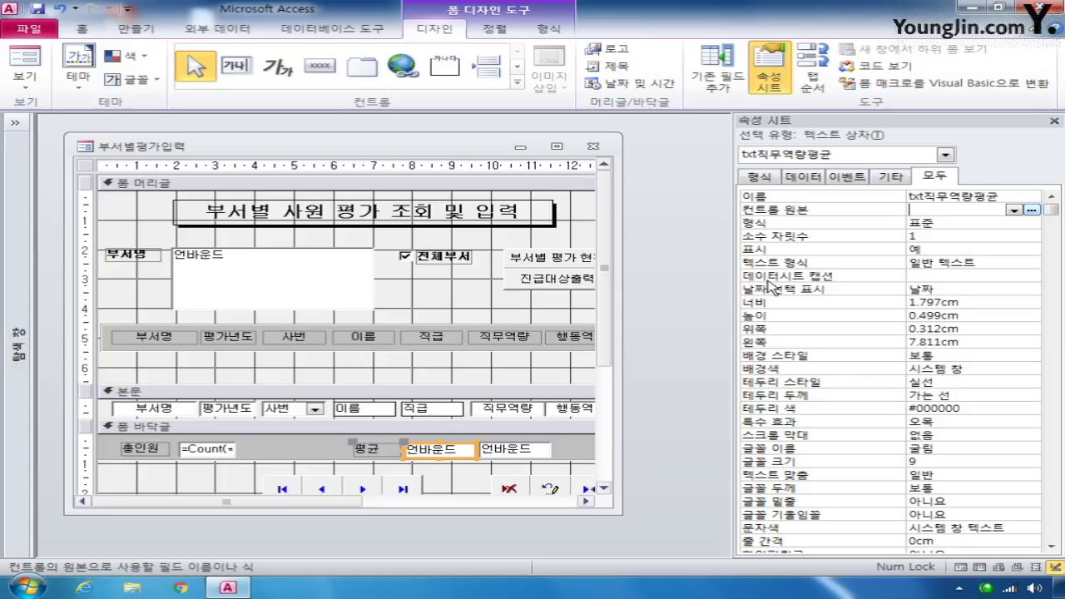
pyautogui.write('=avg')
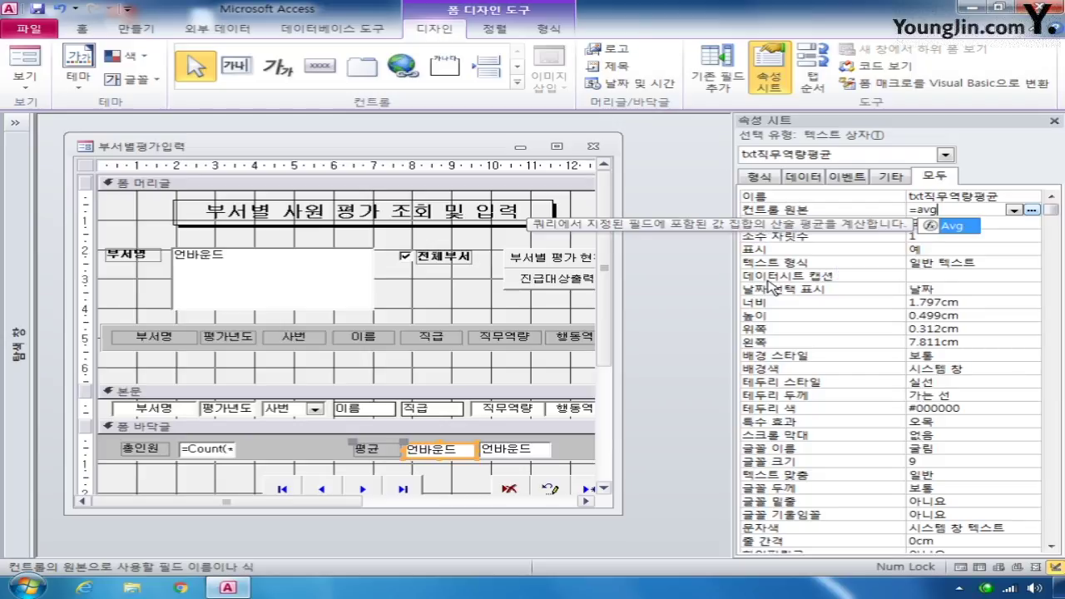
pyautogui.write('(')
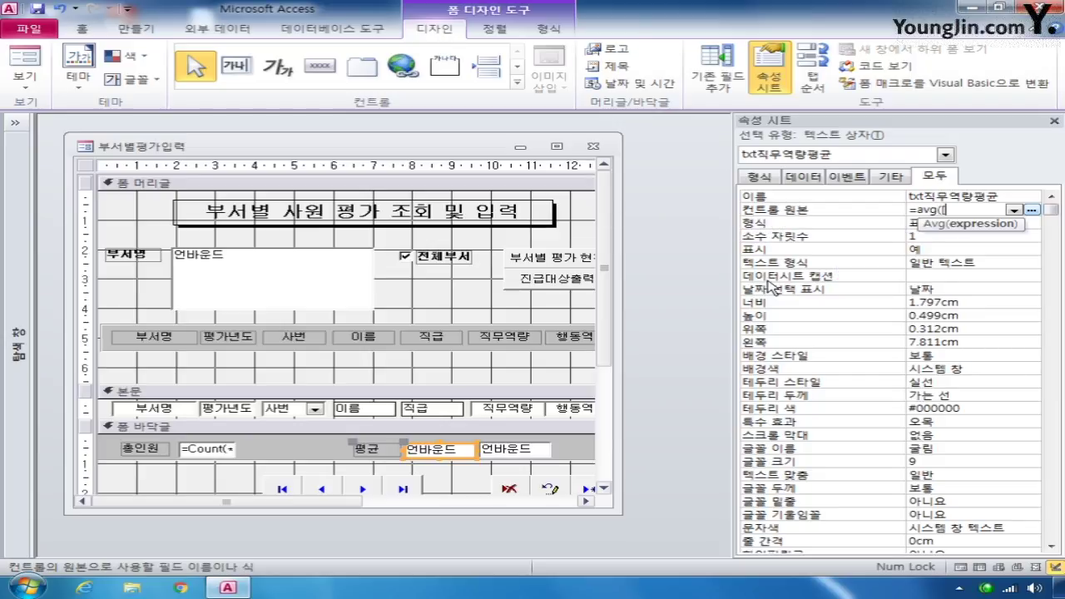
pyautogui.write('[직무역')
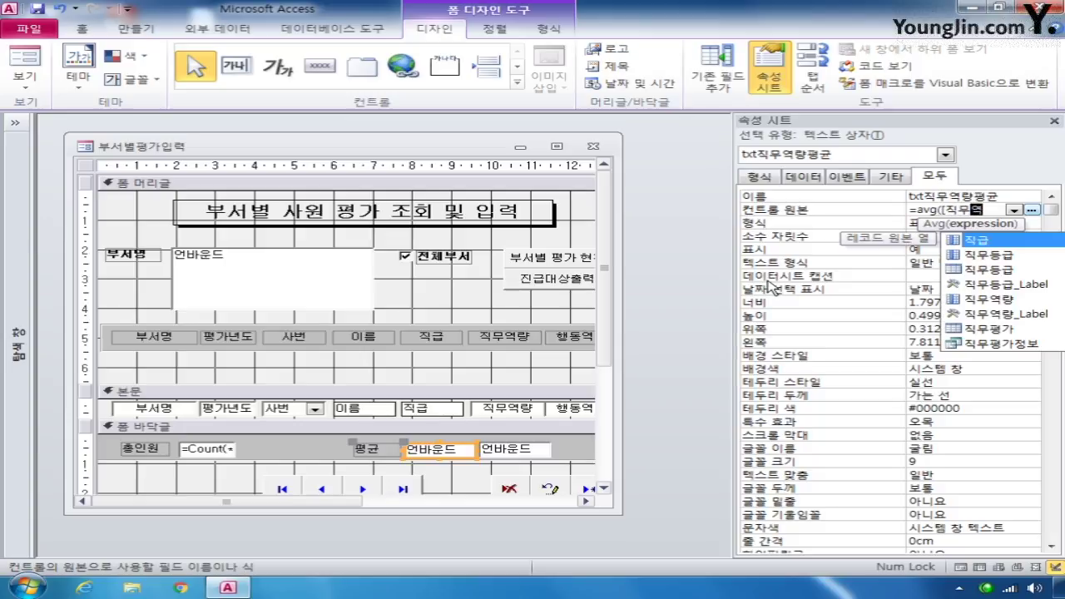
pyautogui.write('량)')
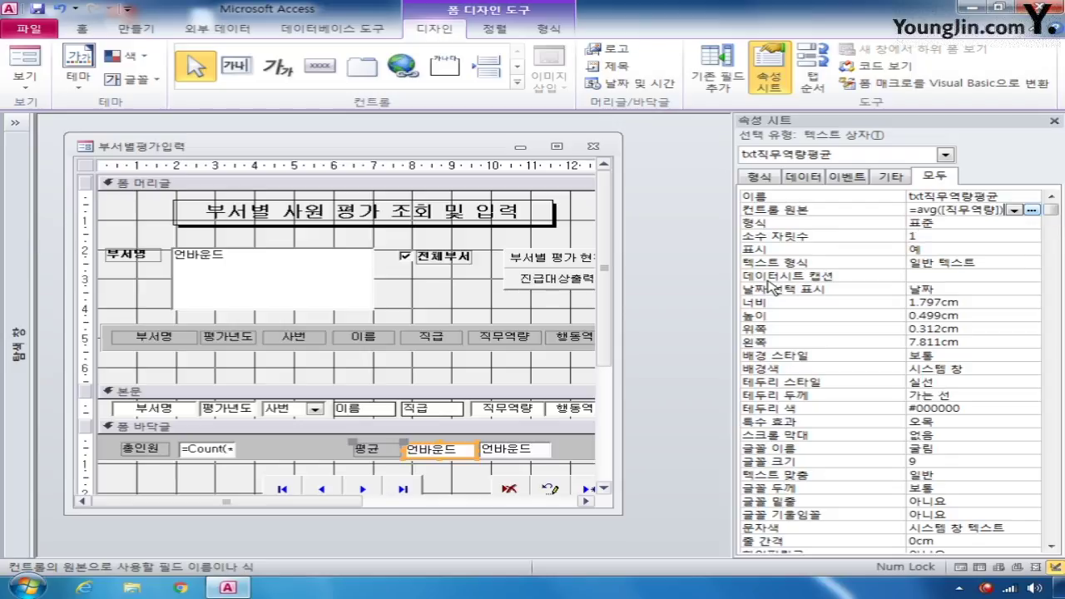
pyautogui.click(545, 447)
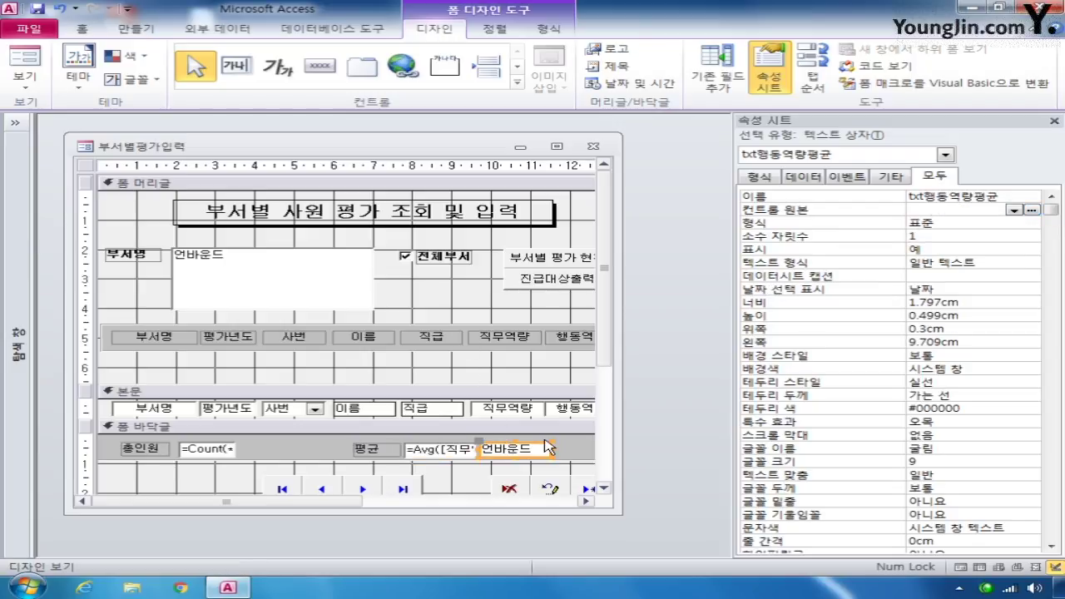
pyautogui.click(923, 210)
pyautogui.write('=')
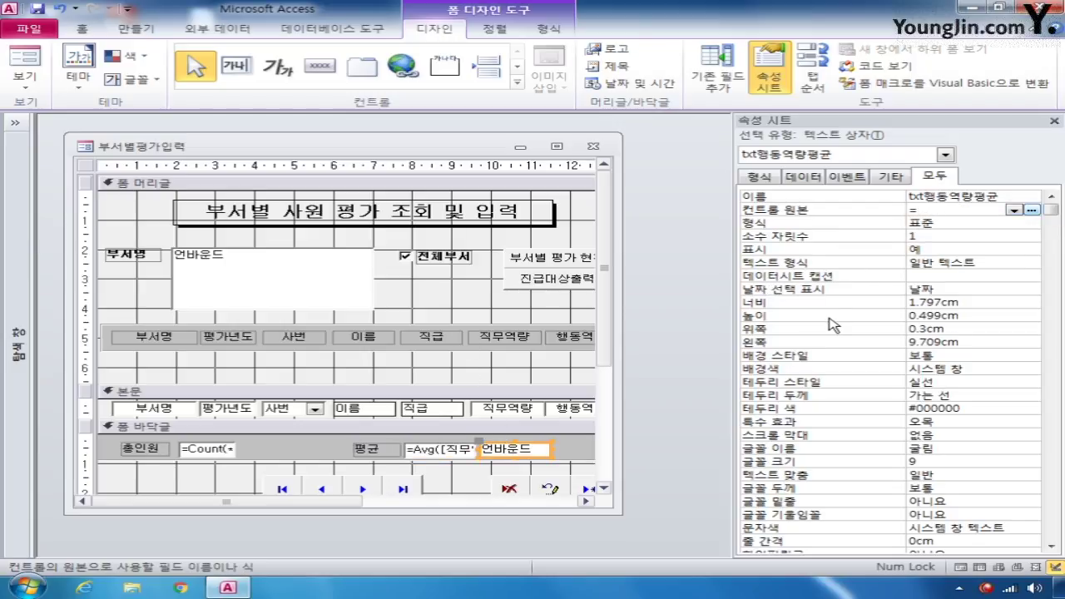
pyautogui.write('avg([')
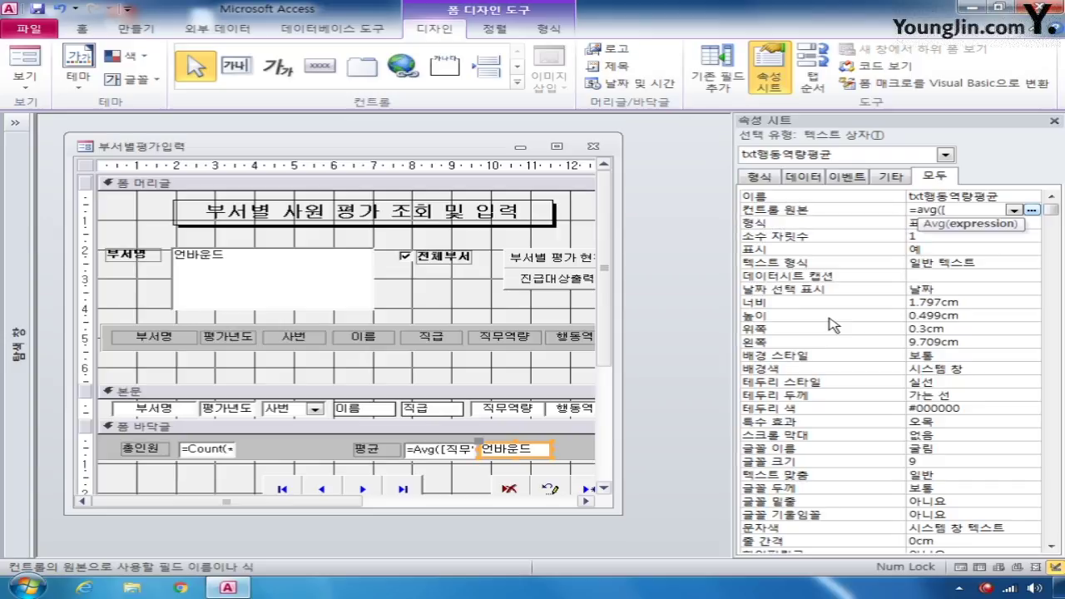
pyautogui.write('go')
pyautogui.write('행동역량')
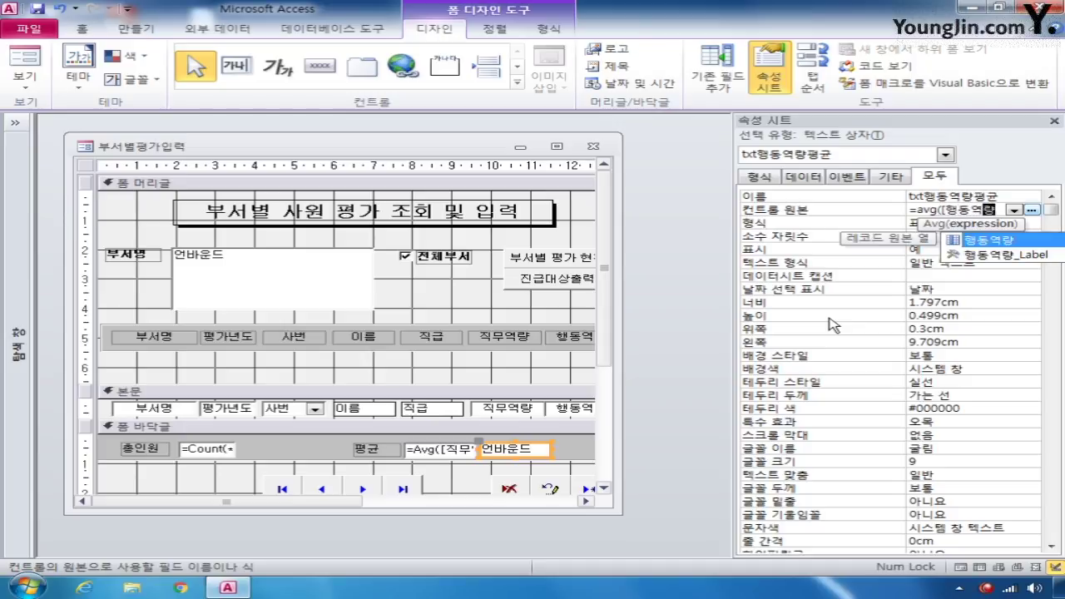
pyautogui.write('])')
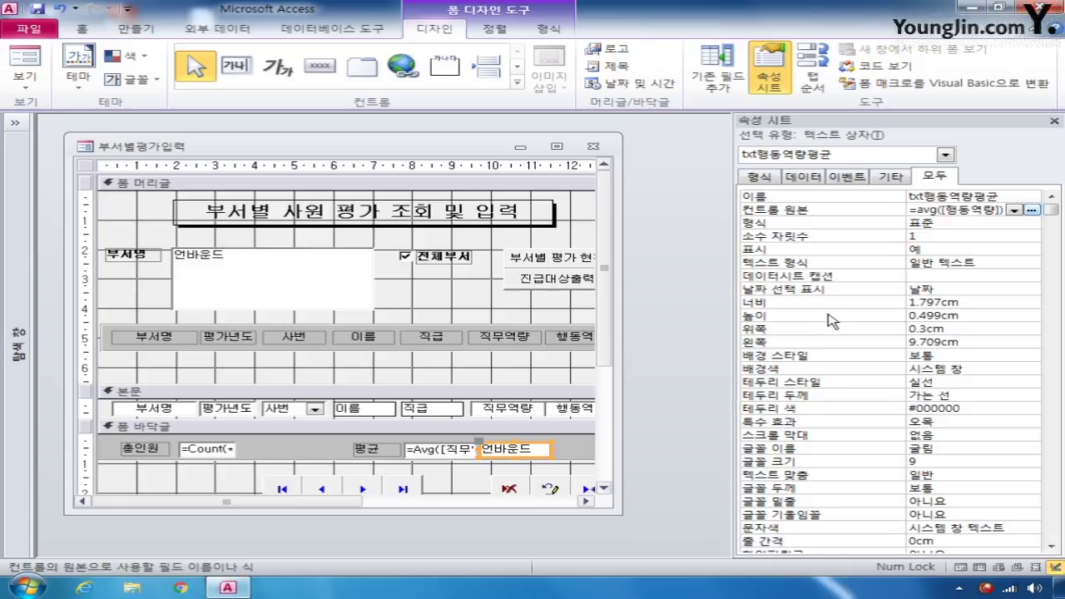
pyautogui.click(942, 222)
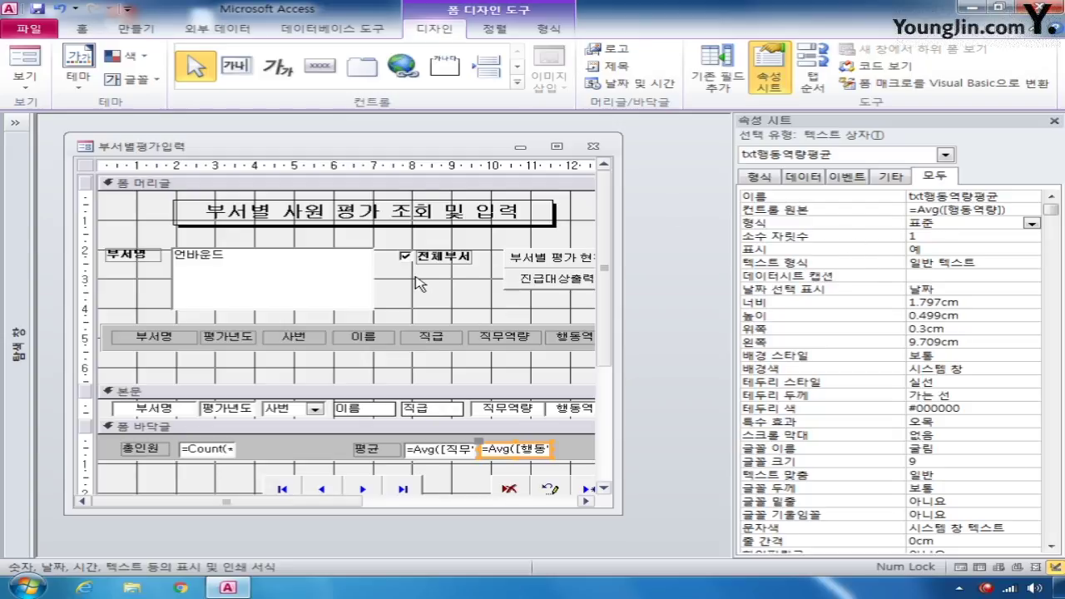
pyautogui.click(313, 270)
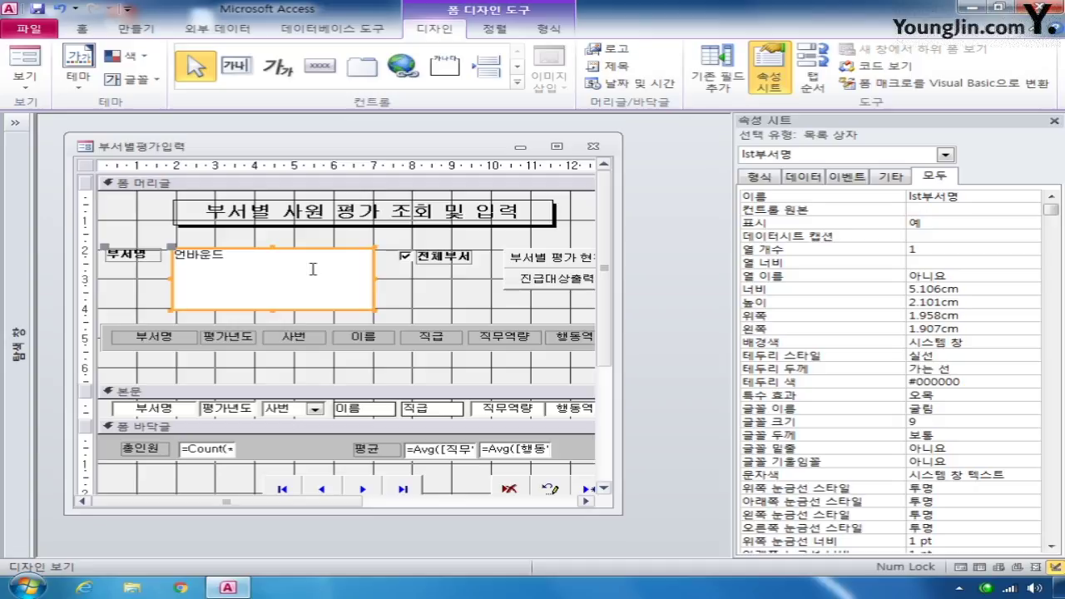
# - Build lst부서명's row source query from 부서 with 부서명 and 부서코드, 부서명 ascending, and save it
pyautogui.click(801, 177)
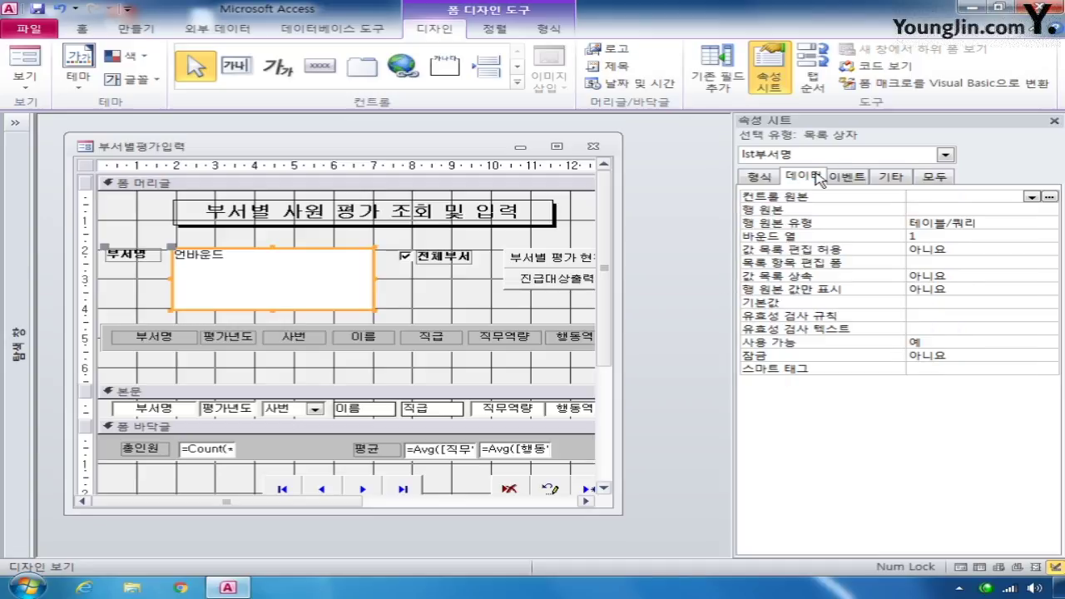
pyautogui.click(971, 212)
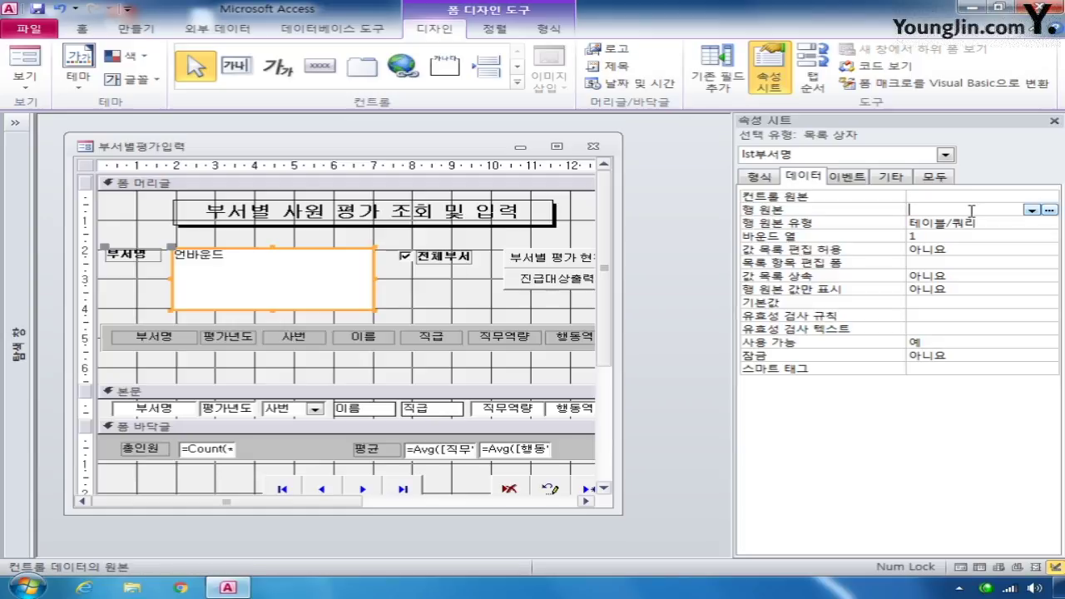
pyautogui.click(1051, 210)
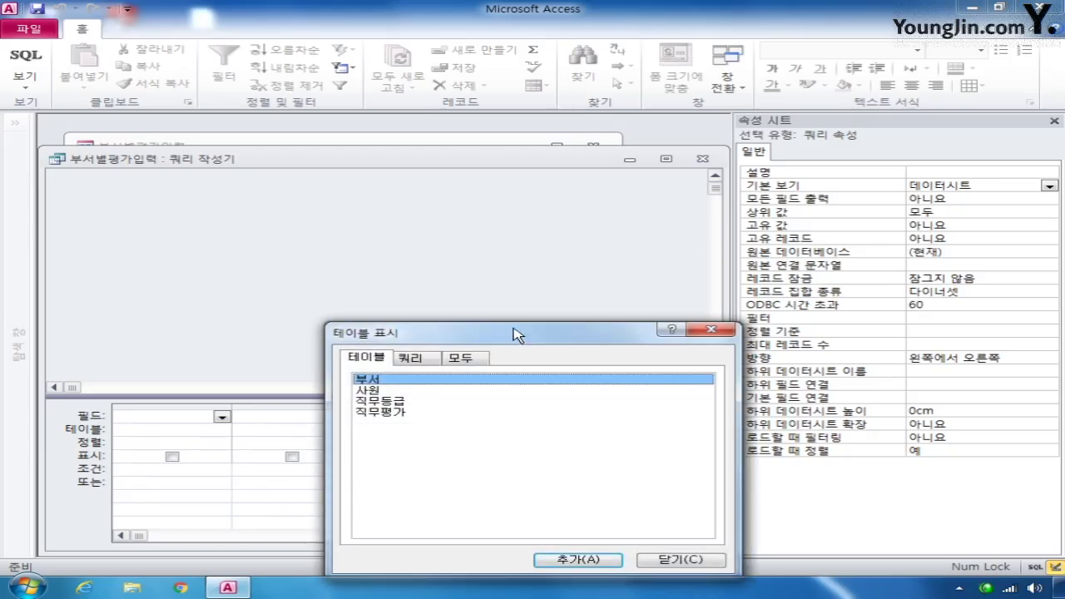
pyautogui.click(607, 563)
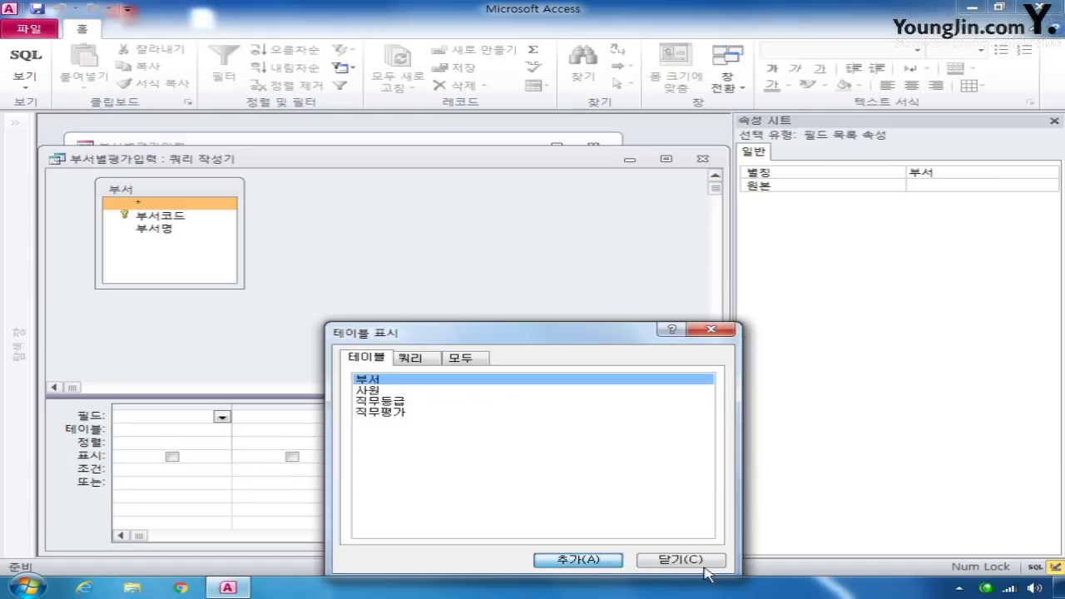
pyautogui.press('Escape')
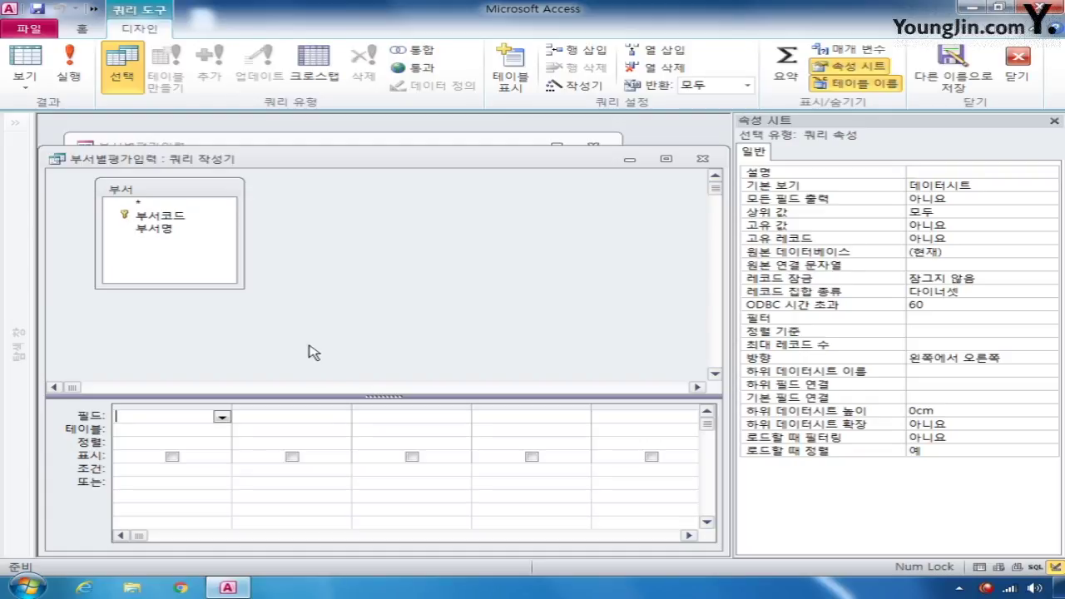
pyautogui.doubleClick(171, 228)
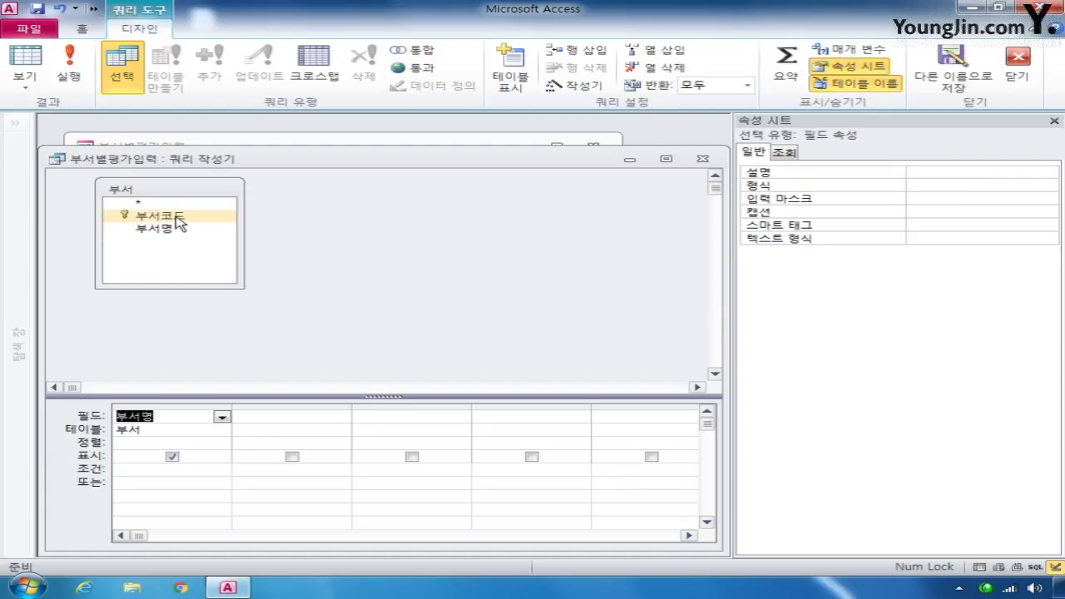
pyautogui.doubleClick(176, 216)
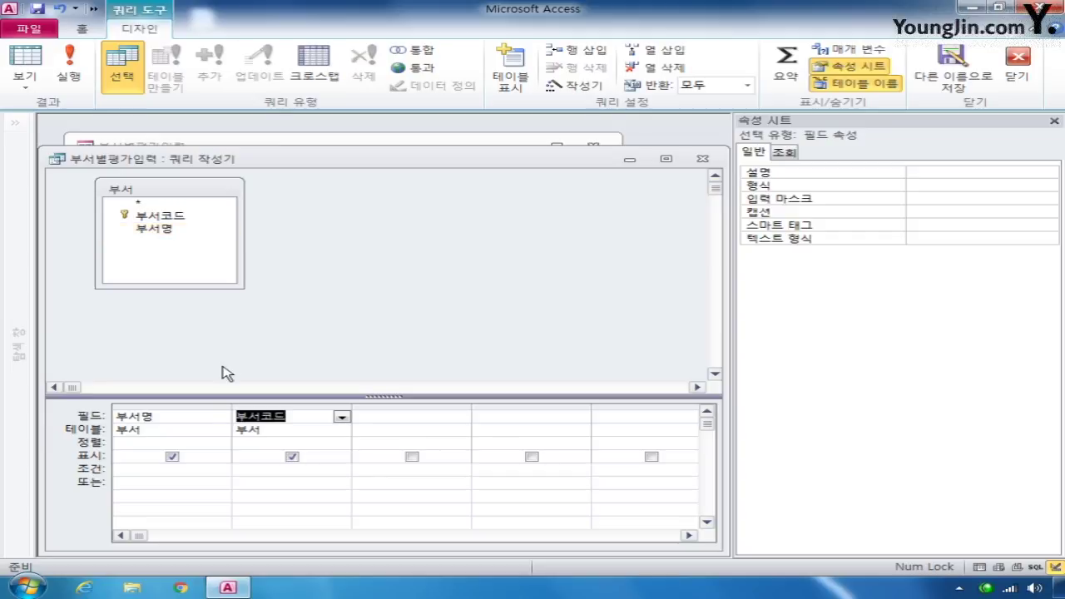
pyautogui.click(146, 442)
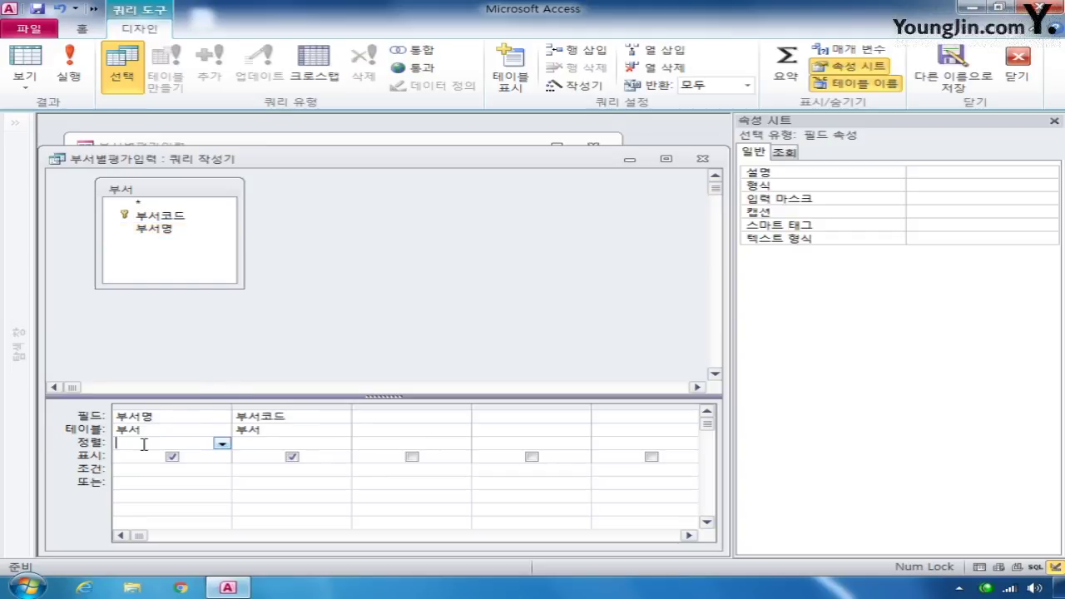
pyautogui.click(221, 443)
pyautogui.click(214, 460)
pyautogui.click(703, 158)
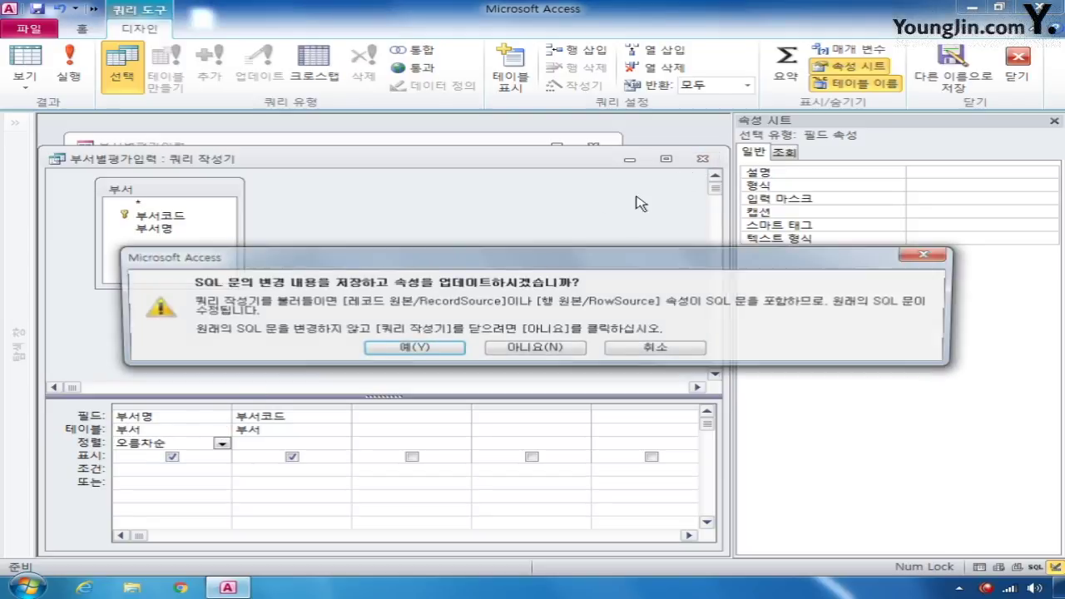
pyautogui.click(423, 353)
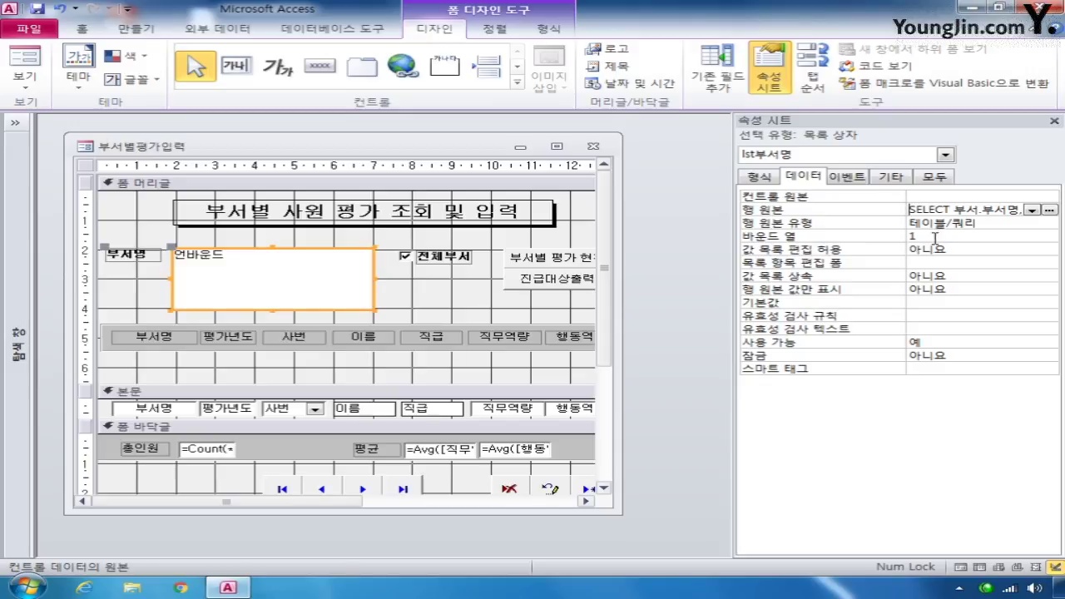
# - Set lst부서명's Column Count to 2 and Column Widths to 3;2
pyautogui.click(773, 181)
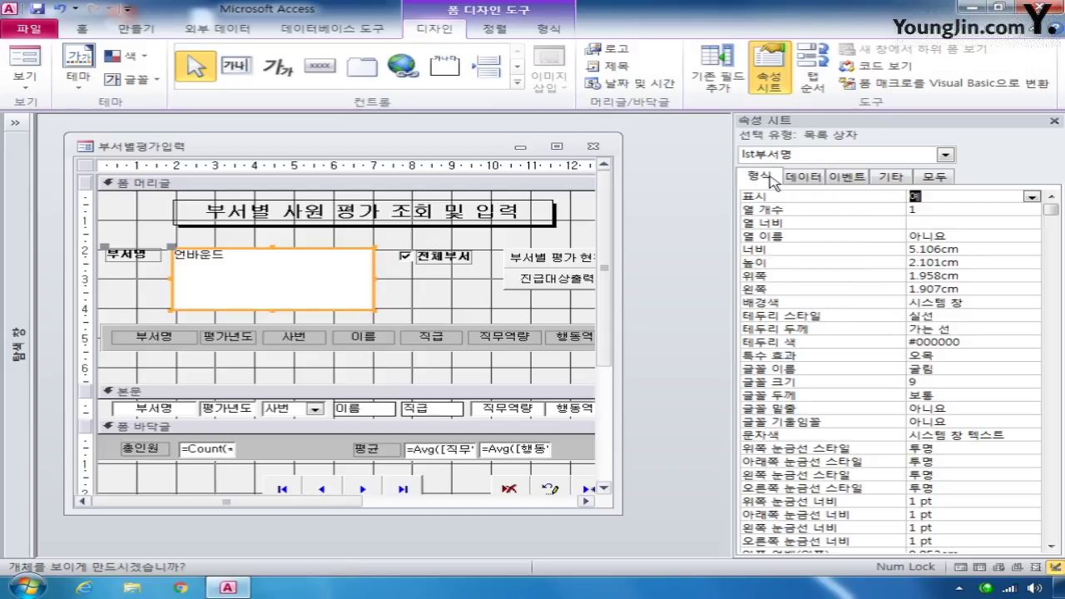
pyautogui.click(915, 210)
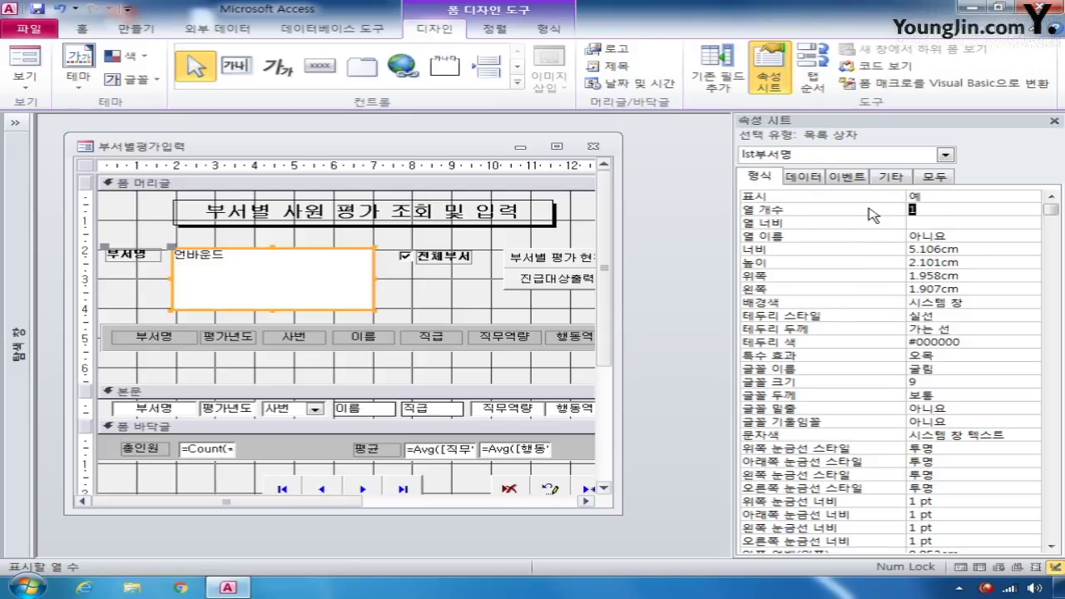
pyautogui.write('2')
pyautogui.click(931, 222)
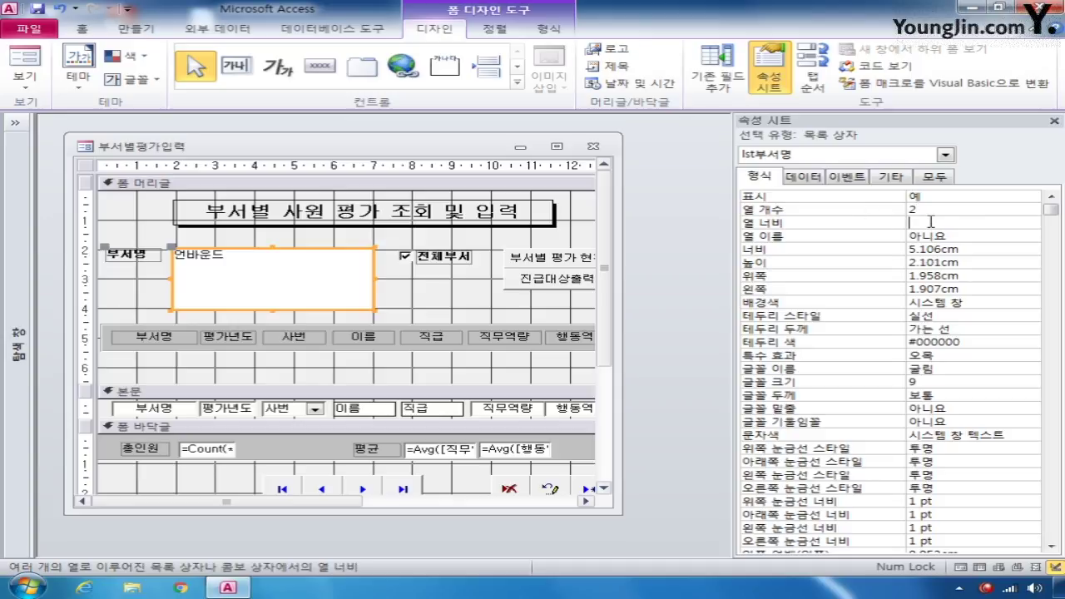
pyautogui.write('3;2')
# - Check the two-column list in Form View, then return to Design View
pyautogui.click(25, 60)
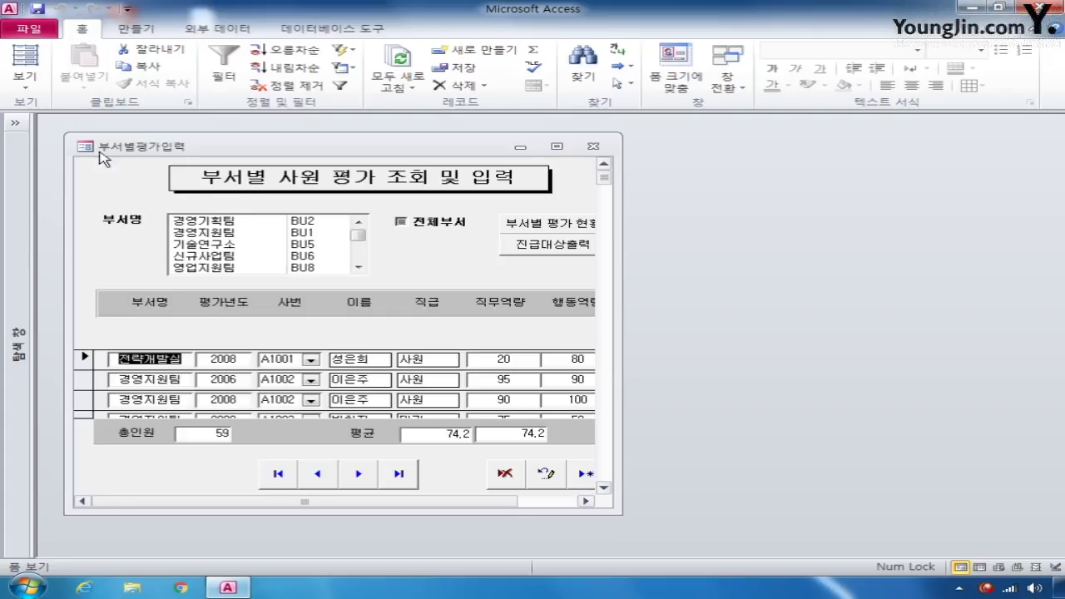
pyautogui.click(25, 79)
pyautogui.click(83, 283)
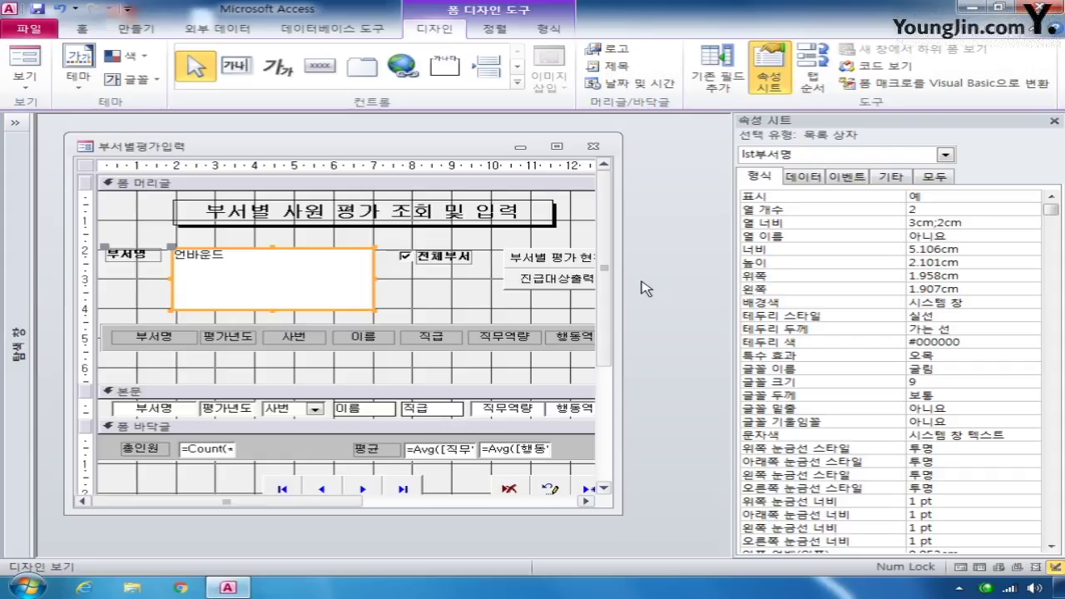
# - Set chk전체부서's On Click to [Event Procedure] and open the chk전체부서_Click stub in VBA
pyautogui.click(441, 259)
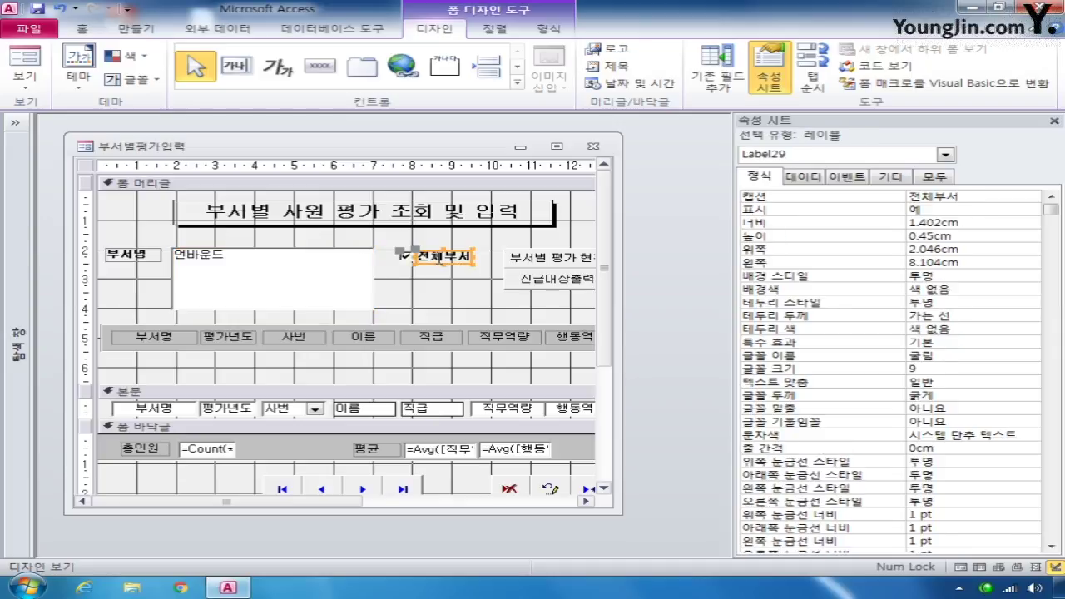
pyautogui.click(407, 259)
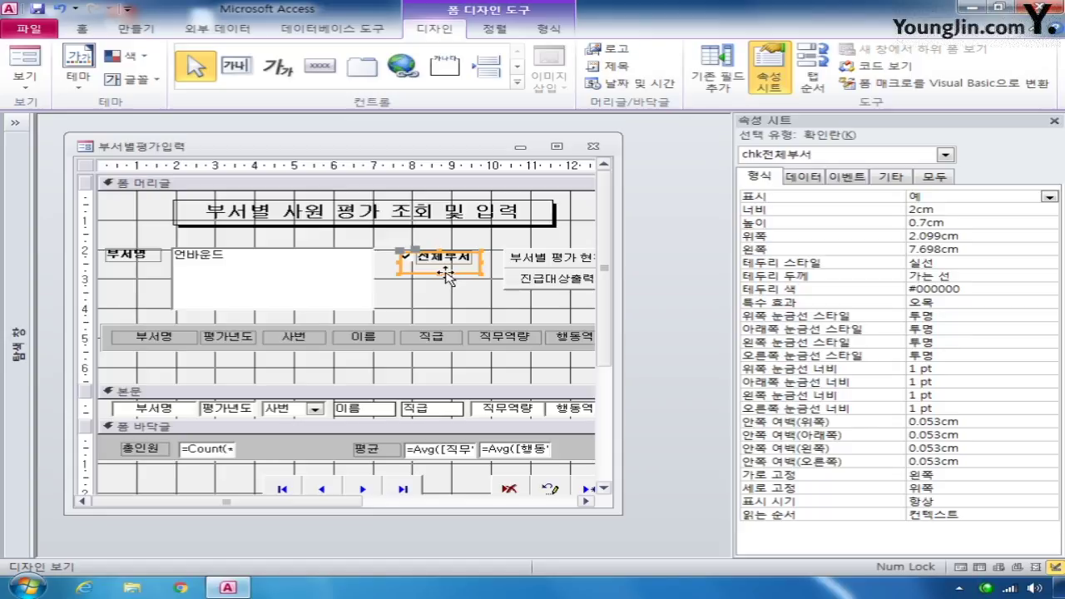
pyautogui.click(849, 177)
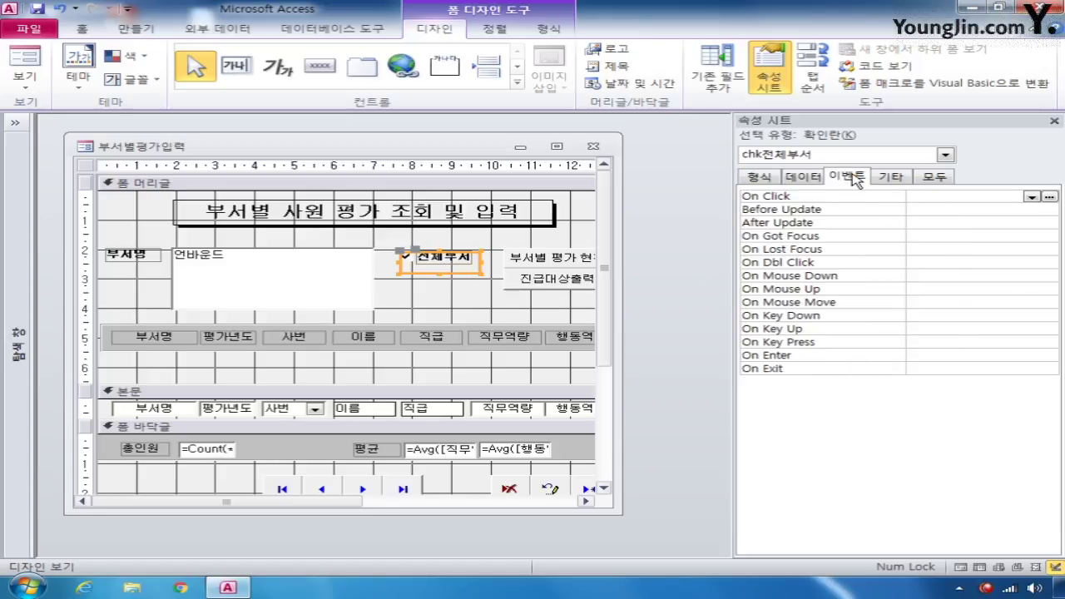
pyautogui.click(1032, 198)
pyautogui.click(1032, 209)
pyautogui.click(1049, 197)
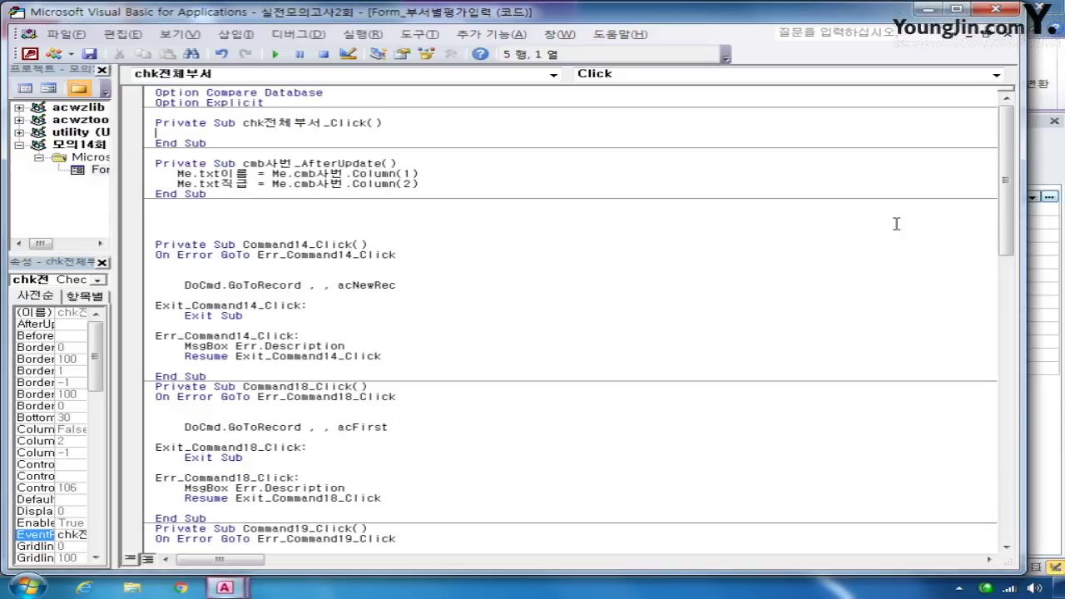
# - Begin the procedure with the line If Me.chk전체부서 Then
pyautogui.press('Return')
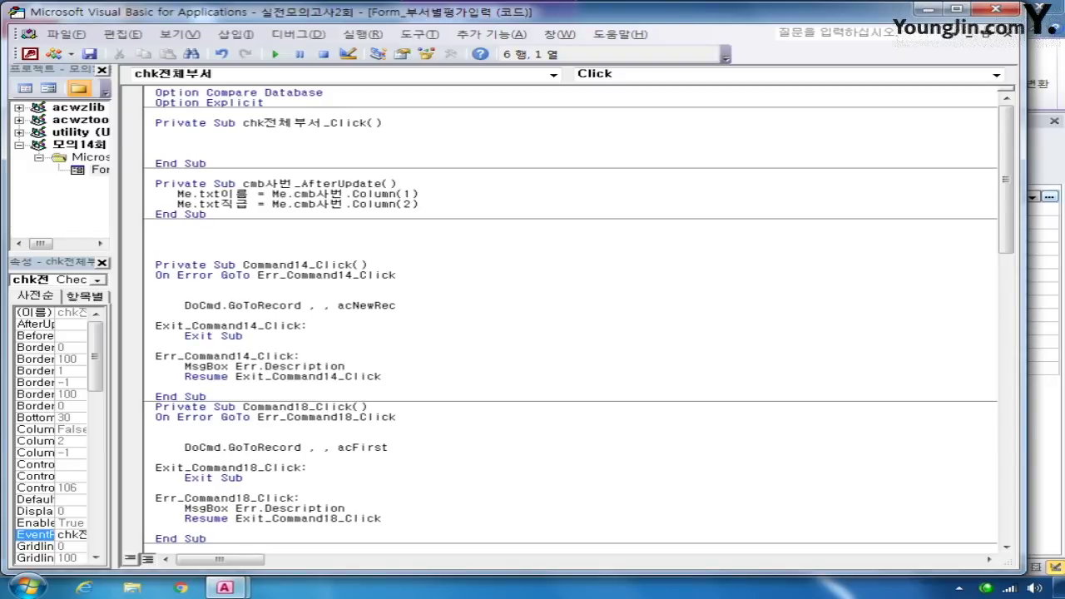
pyautogui.write('if me.ch')
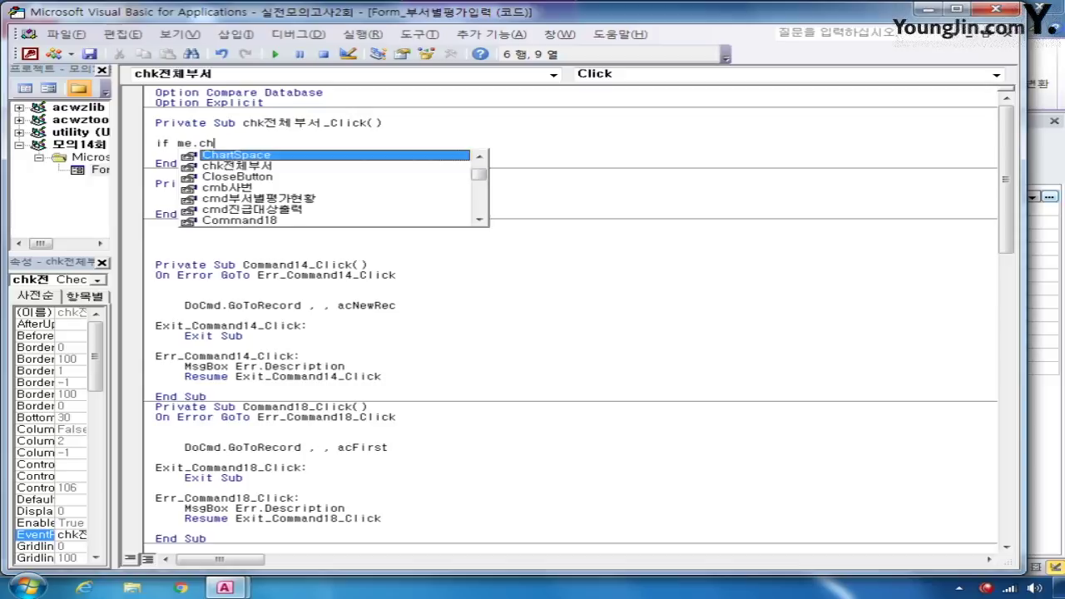
pyautogui.press('Down')
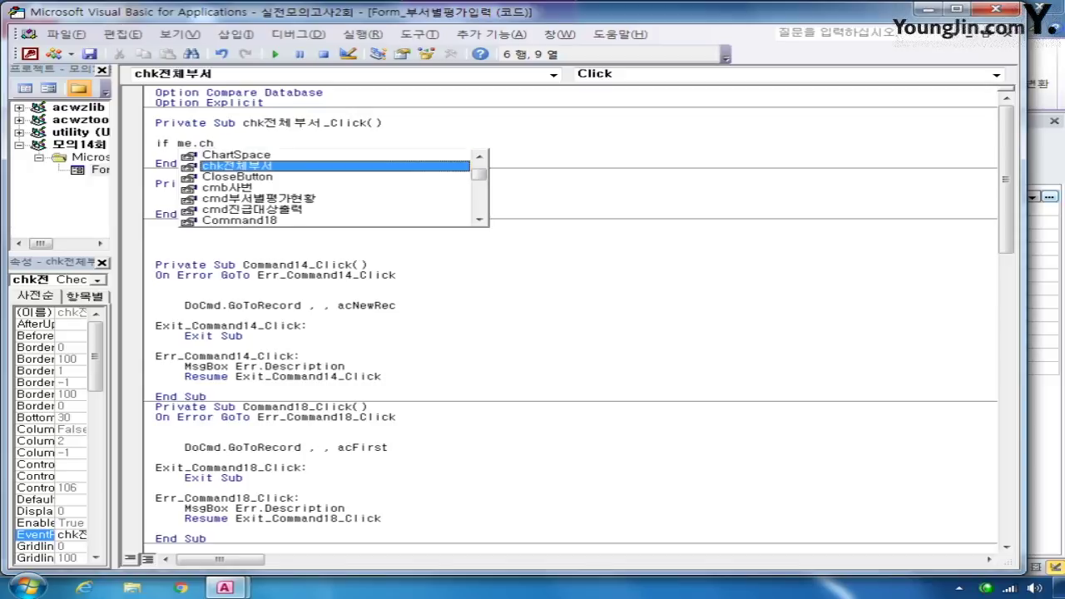
pyautogui.press('Tab')
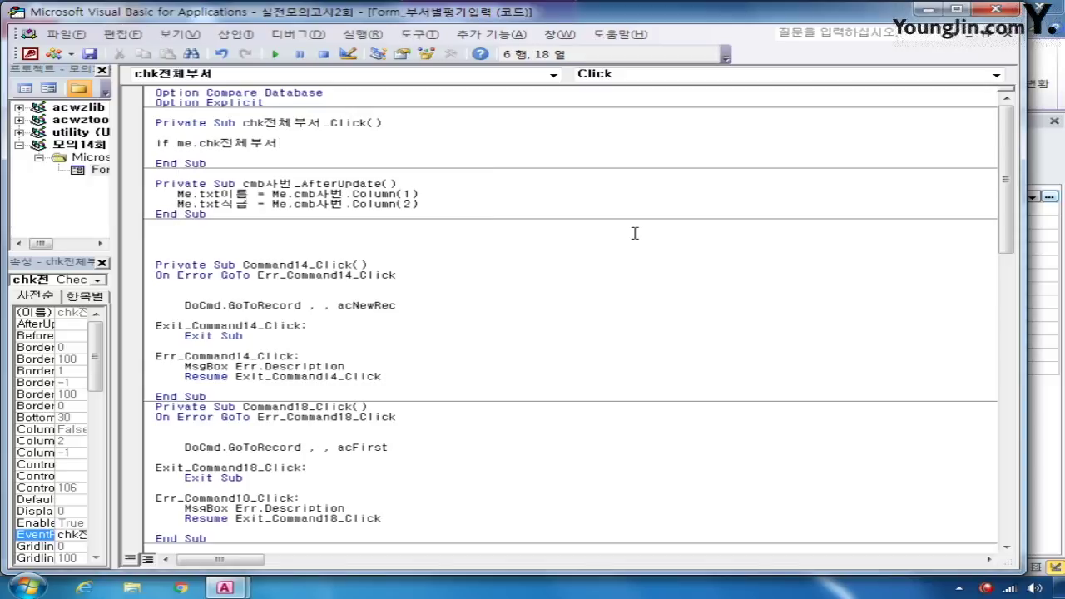
pyautogui.write('=')
pyautogui.press('BackSpace')
pyautogui.write('then')
pyautogui.press('Return')
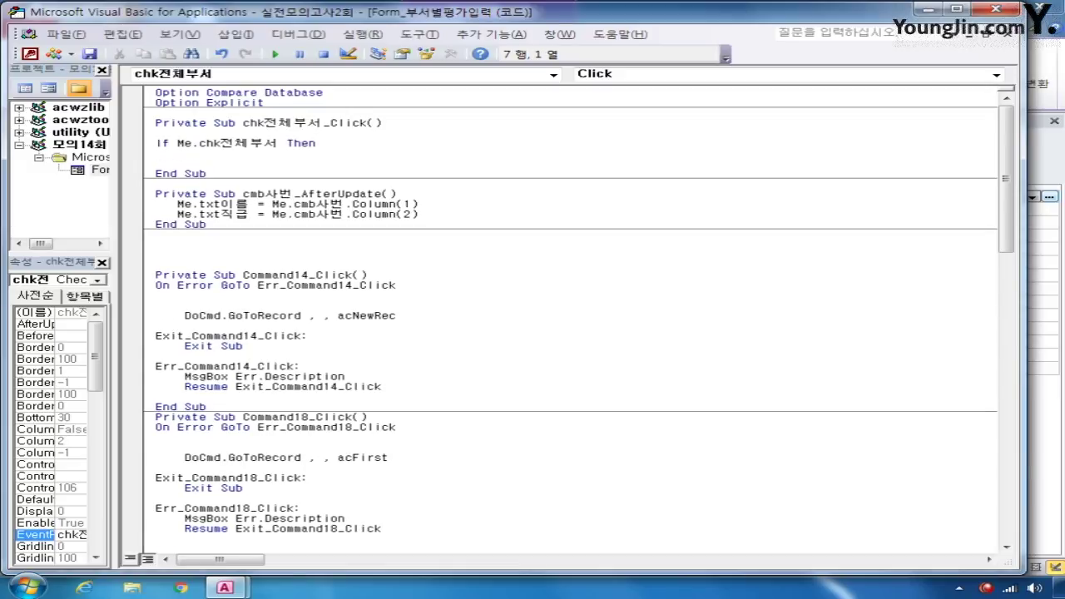
# - Add Me.lst부서명 = Null and Me.FilterOn = False, then close the block with End If
pyautogui.write('me.')
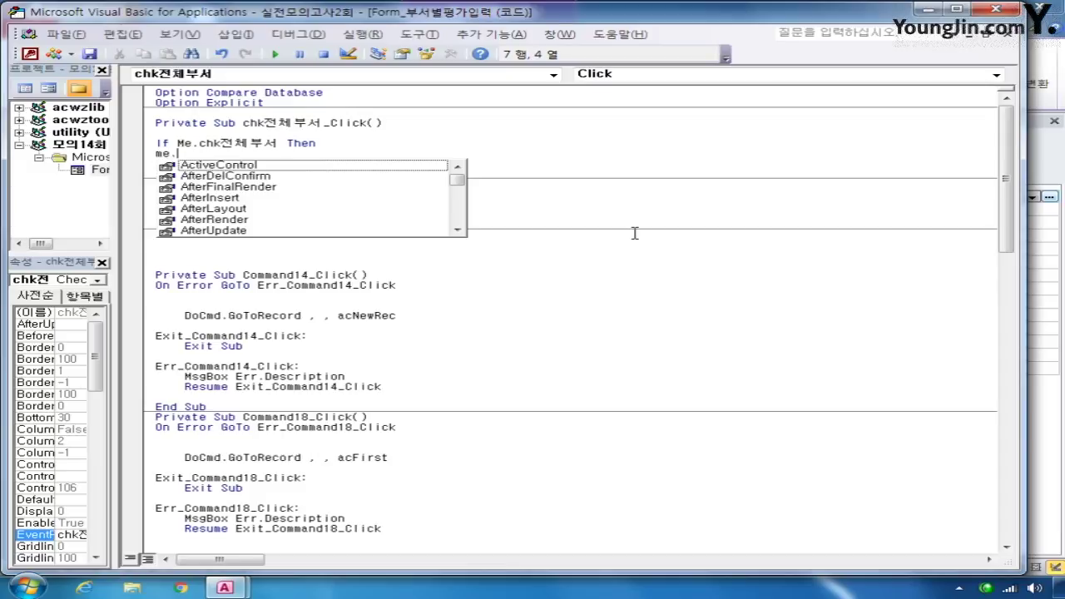
pyautogui.write('l')
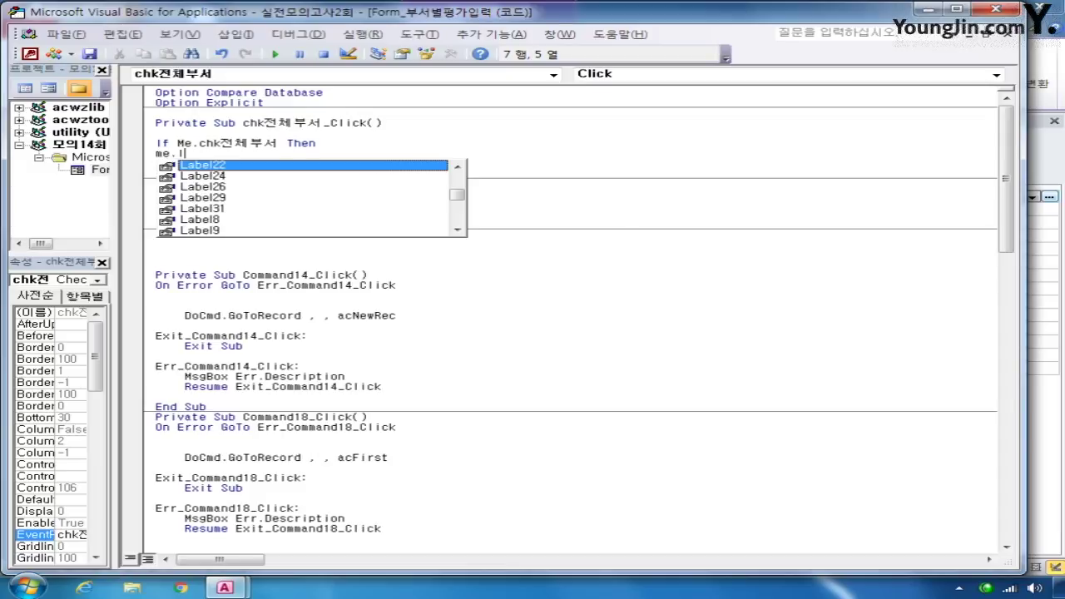
pyautogui.write('st부서명')
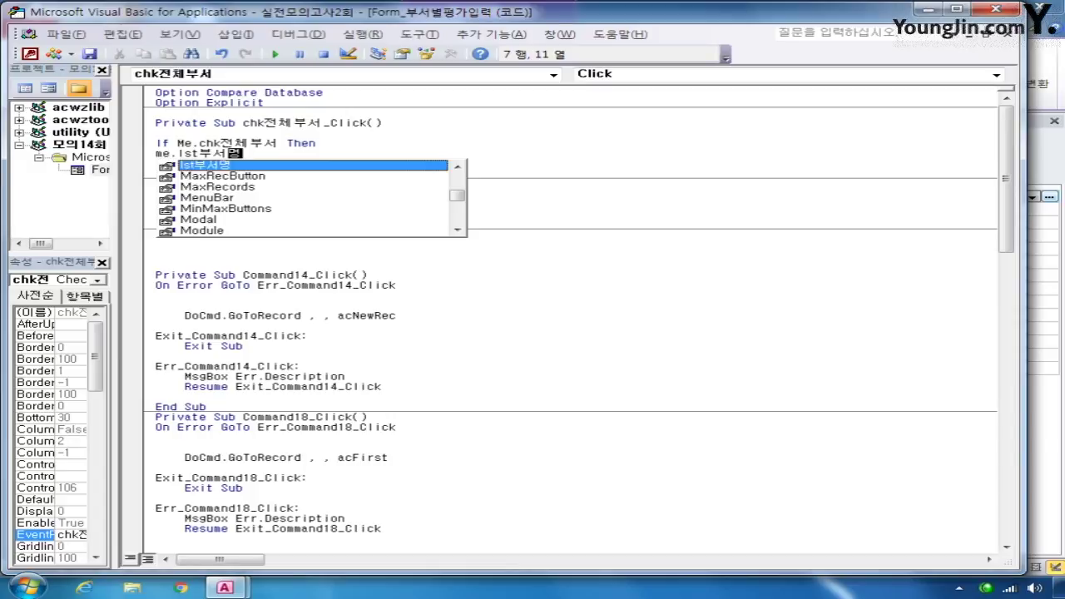
pyautogui.write(' = ')
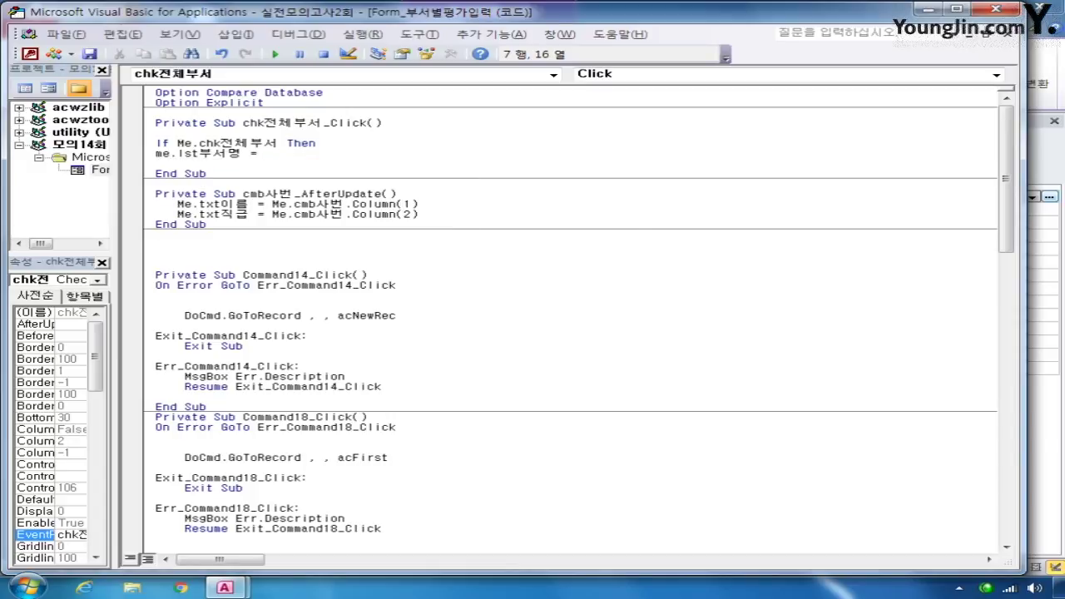
pyautogui.write('Null')
pyautogui.press('Return')
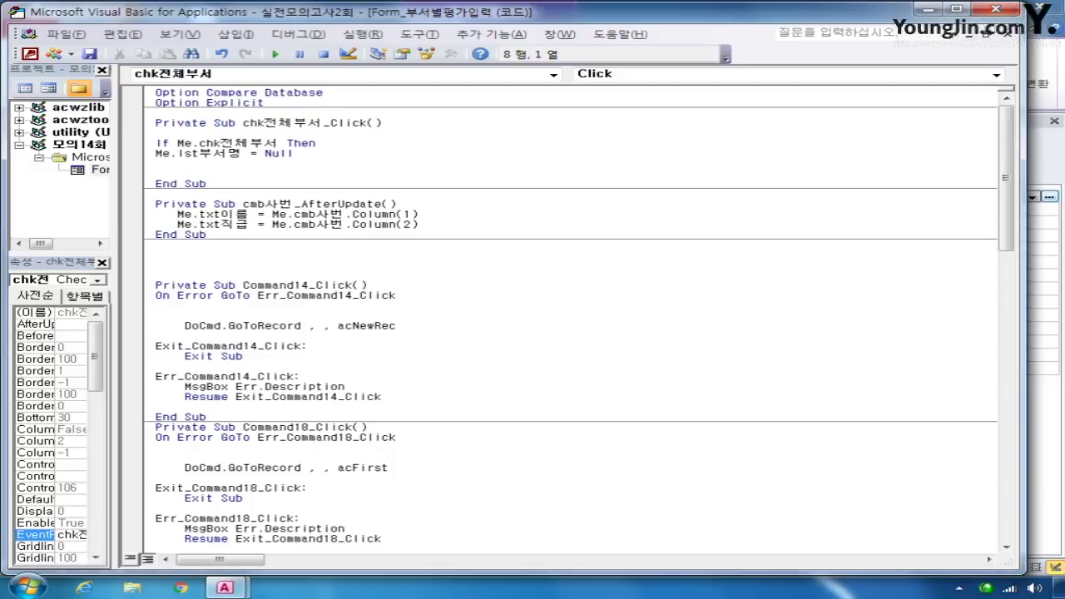
pyautogui.write('me.f')
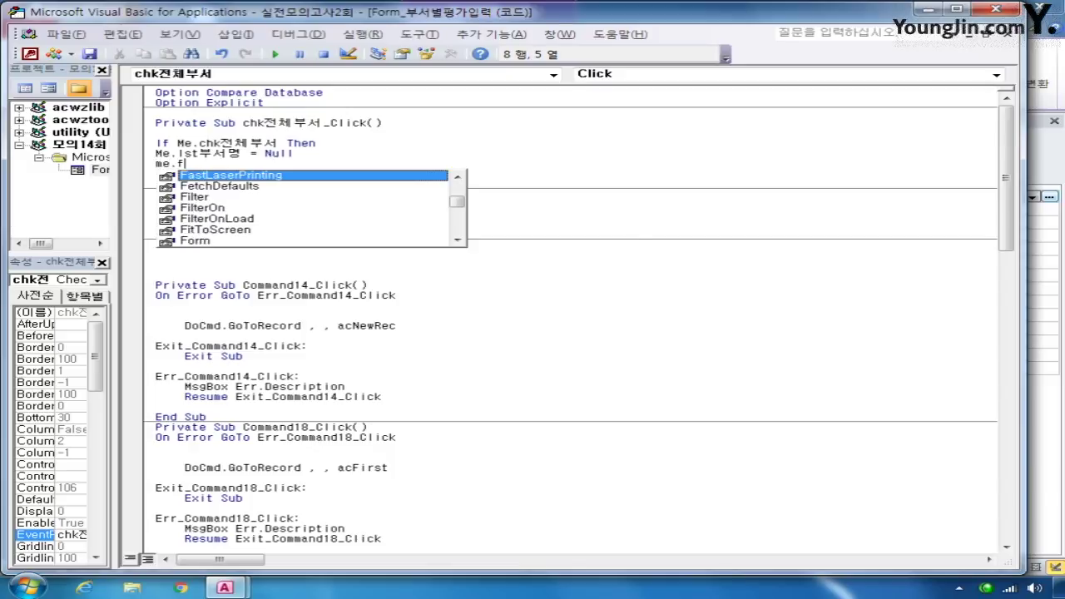
pyautogui.write('il')
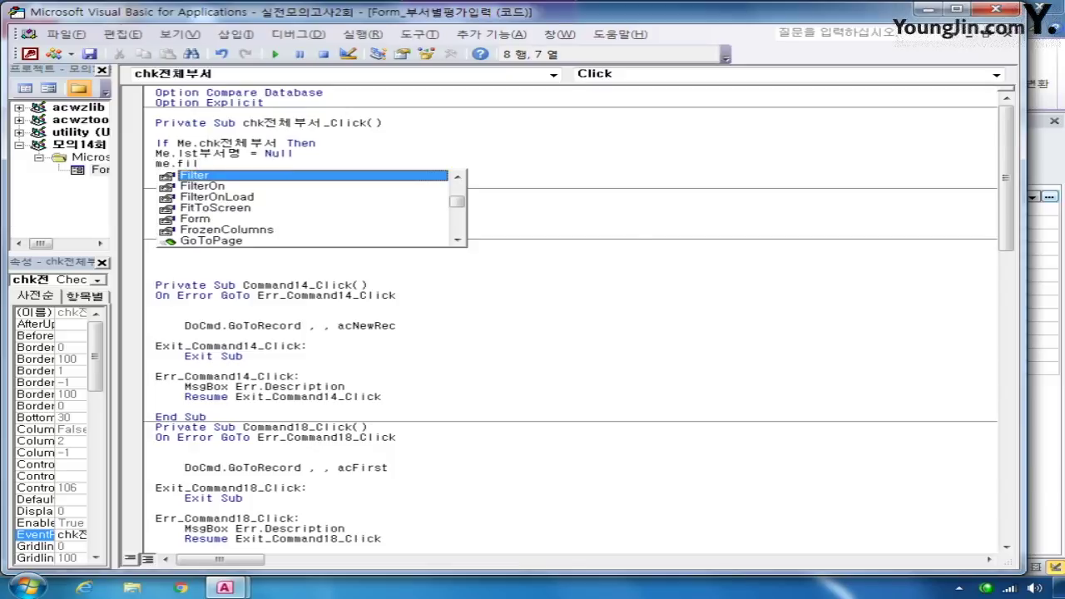
pyautogui.press('Down')
pyautogui.press('Tab')
pyautogui.write('=')
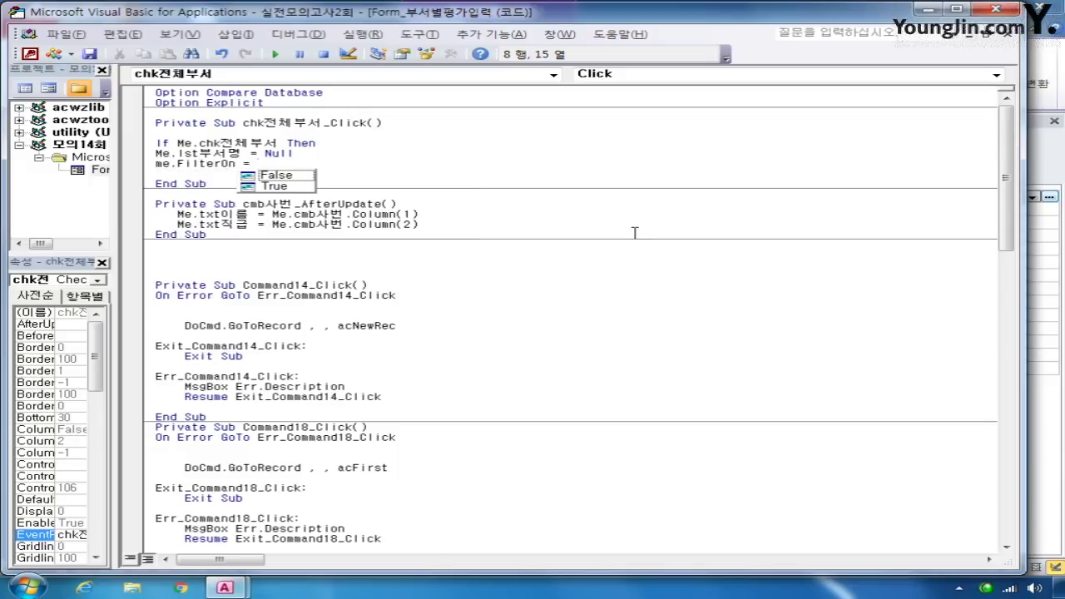
pyautogui.press('Down')
pyautogui.press('Tab')
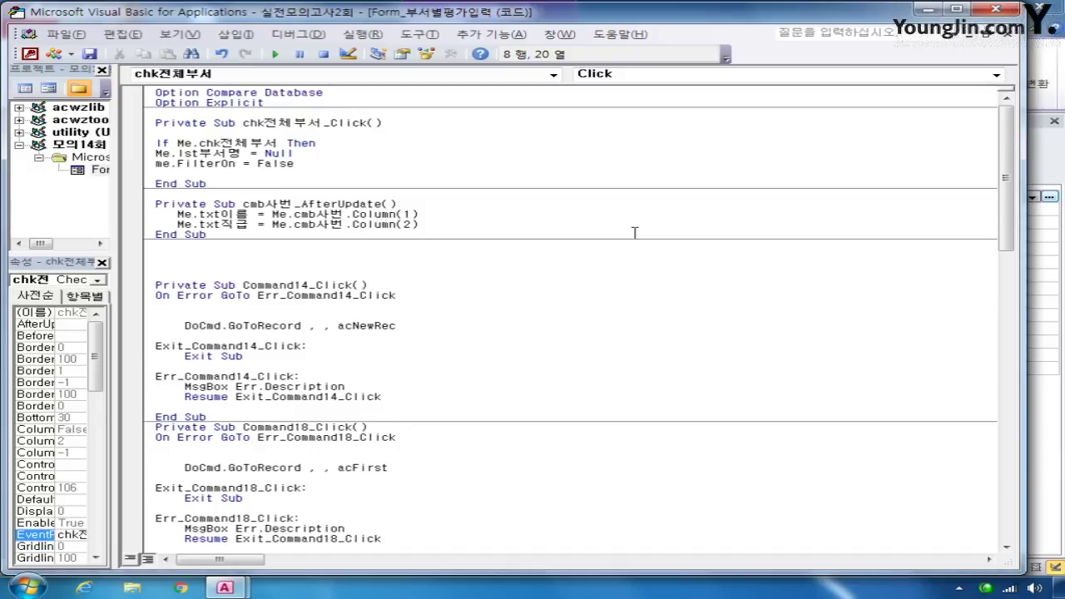
pyautogui.press('Return')
pyautogui.write('end if')
pyautogui.press('Down')
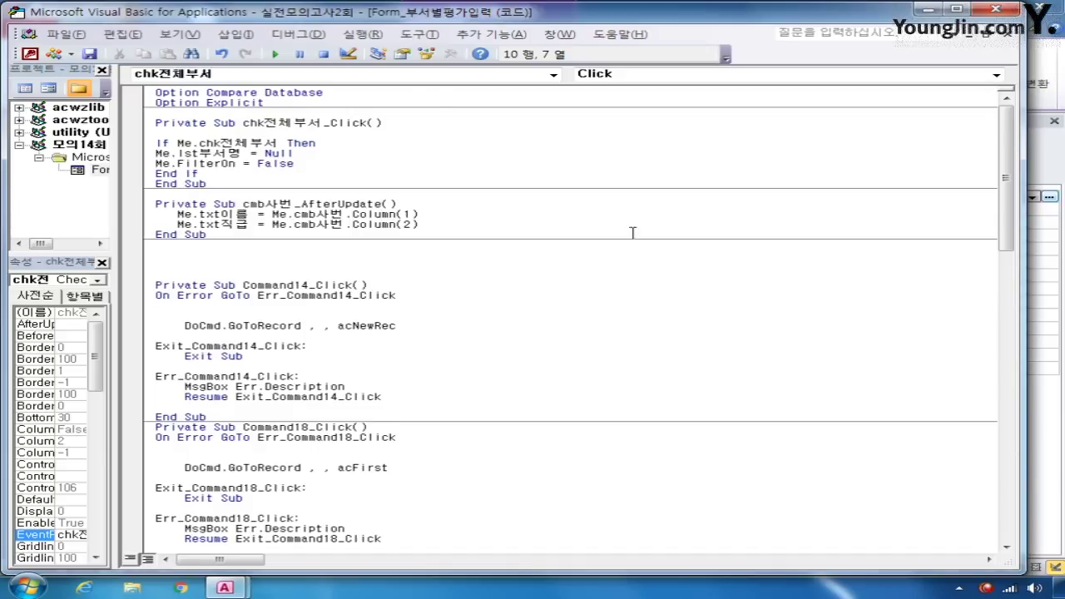
# - Close the VBA editor and the form, saving its design changes
pyautogui.click(995, 9)
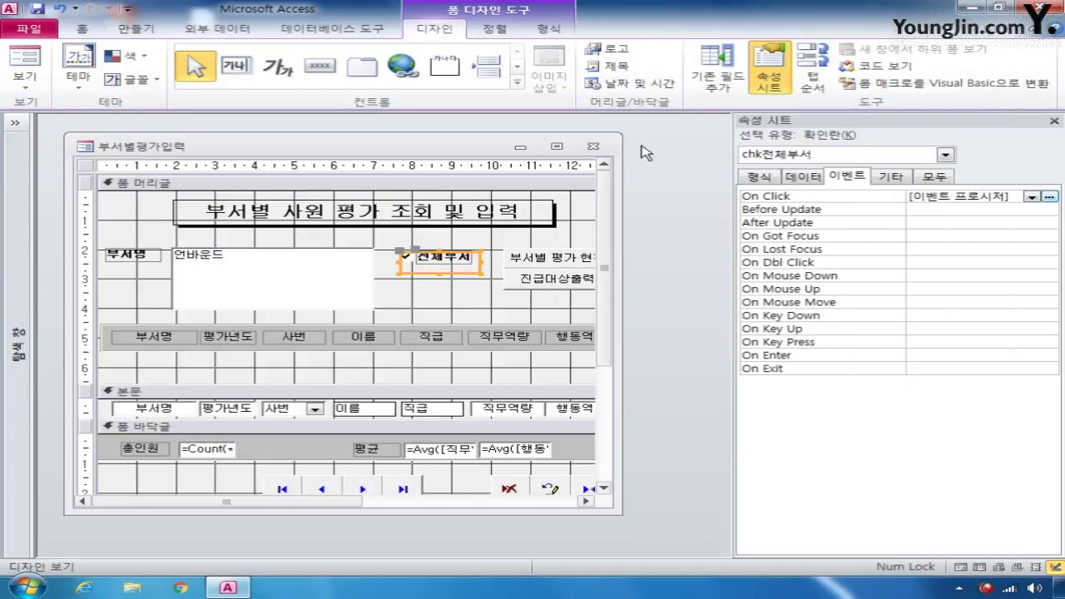
pyautogui.click(594, 146)
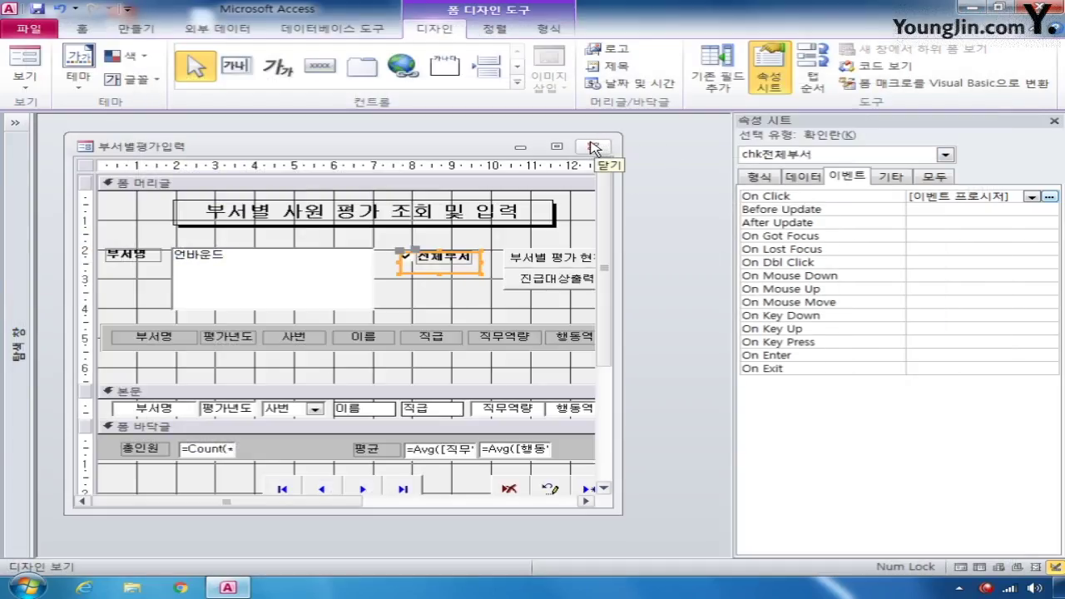
pyautogui.click(413, 332)
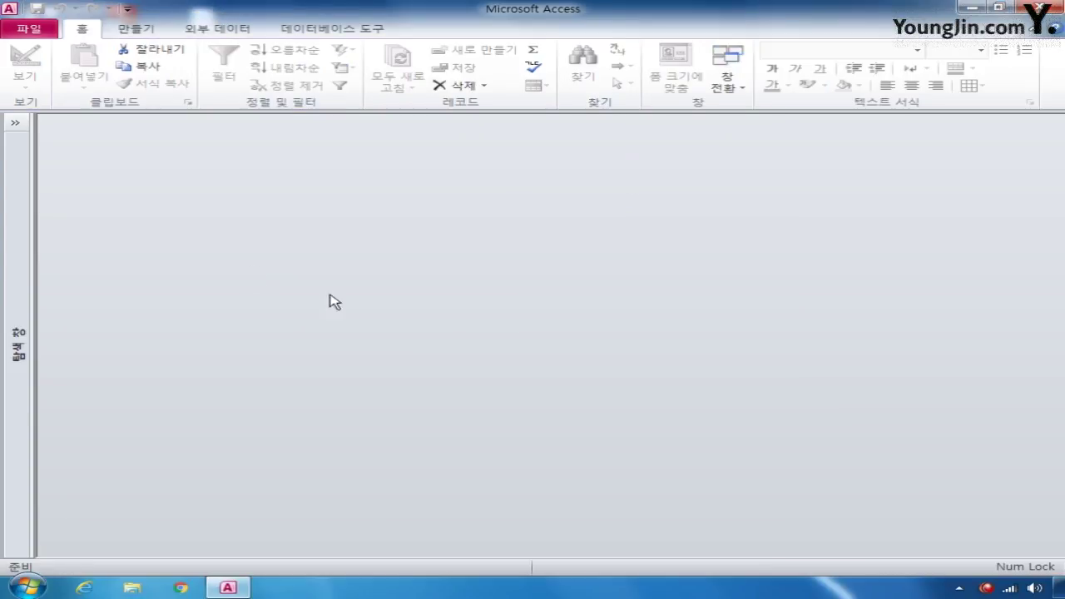
# - Open the 부서별평가현황 report in Design View from the Navigation Pane
pyautogui.click(14, 123)
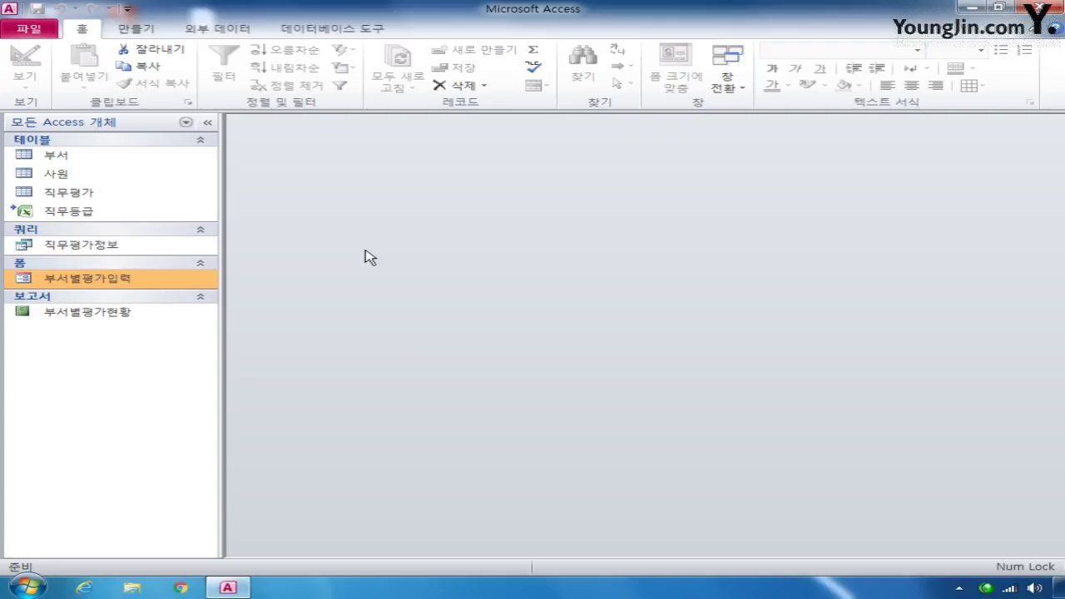
pyautogui.rightClick(111, 316)
pyautogui.click(188, 93)
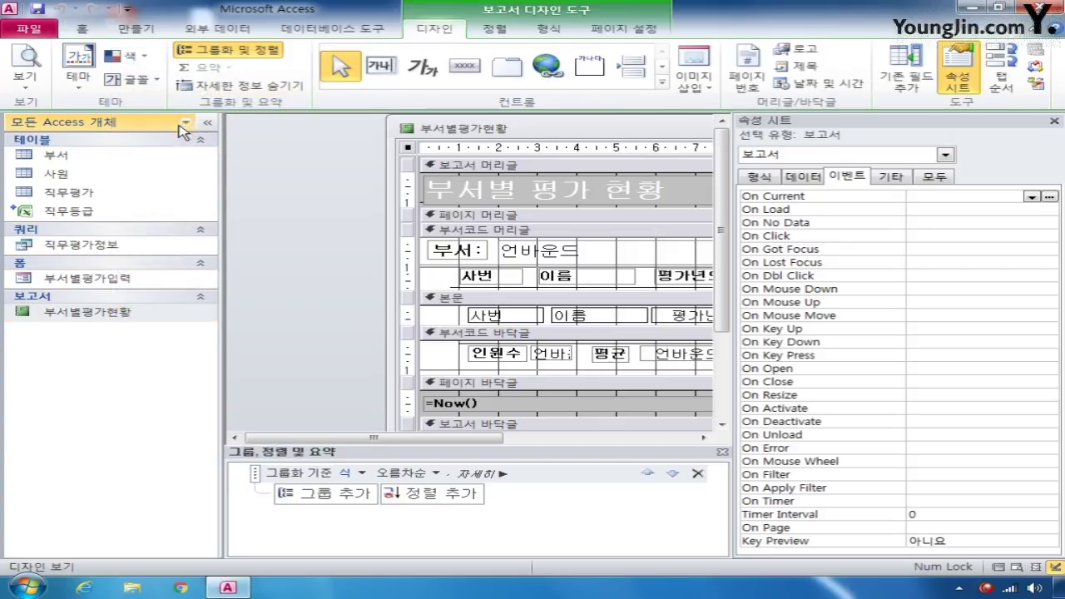
pyautogui.click(214, 128)
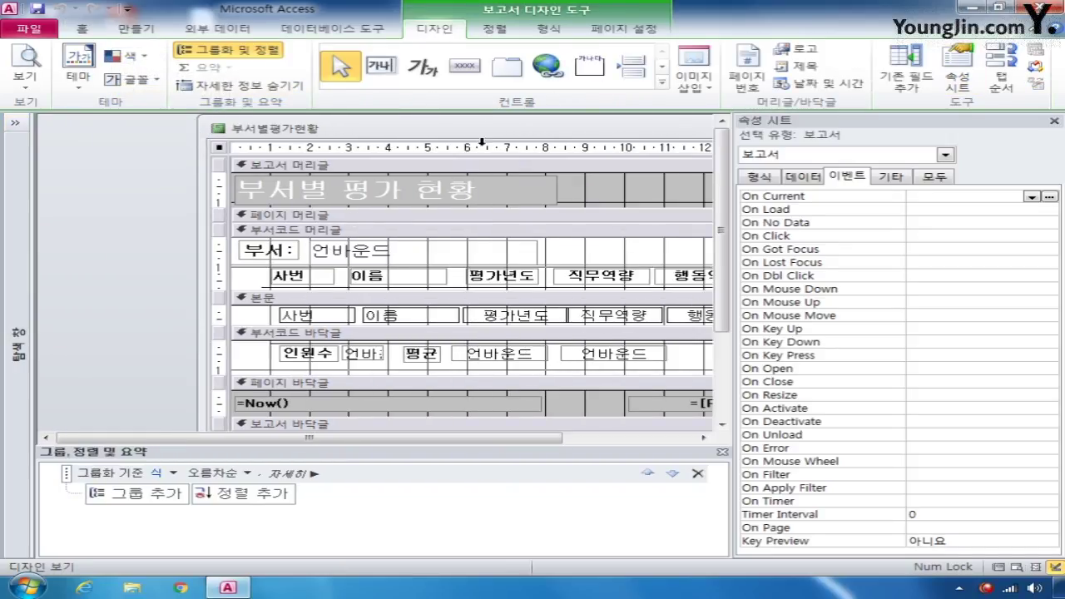
pyautogui.moveTo(500, 132); pyautogui.dragTo(352, 137)
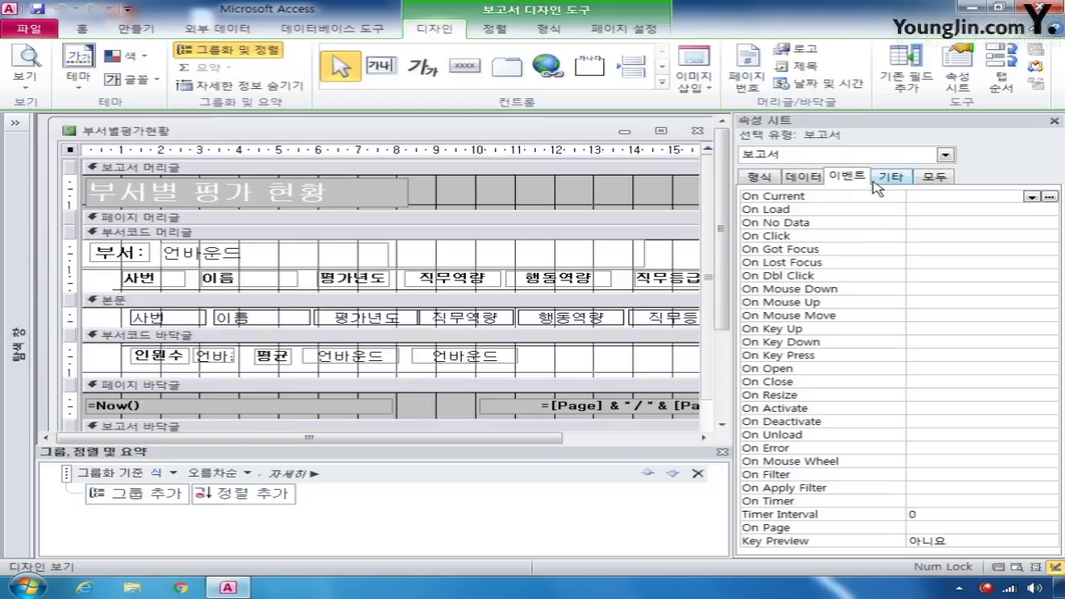
# - Set the report's record source to 직무평가정보
pyautogui.click(937, 177)
pyautogui.click(964, 198)
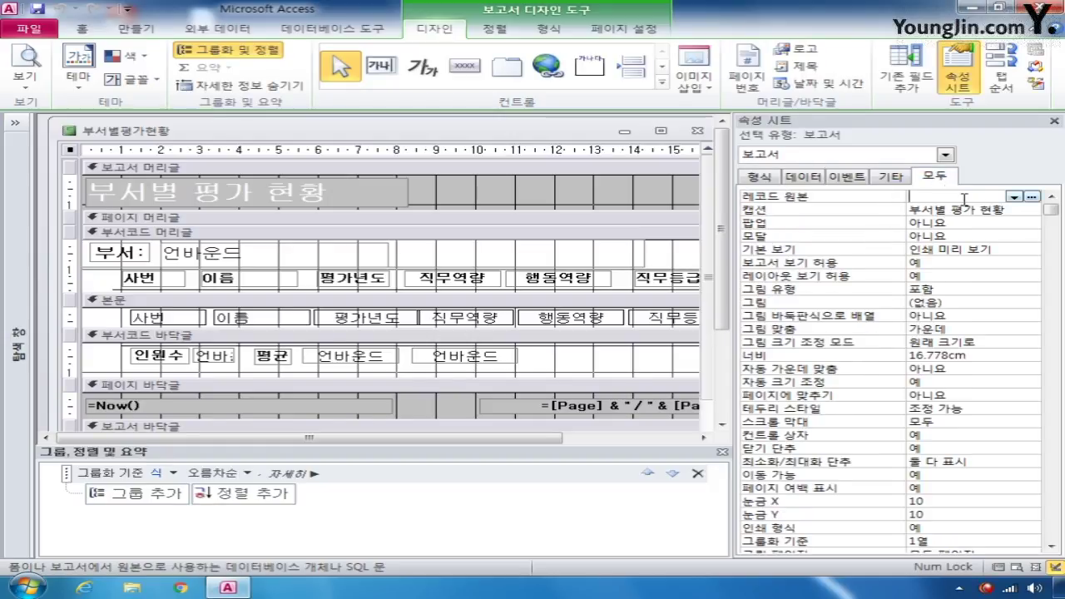
pyautogui.click(1014, 197)
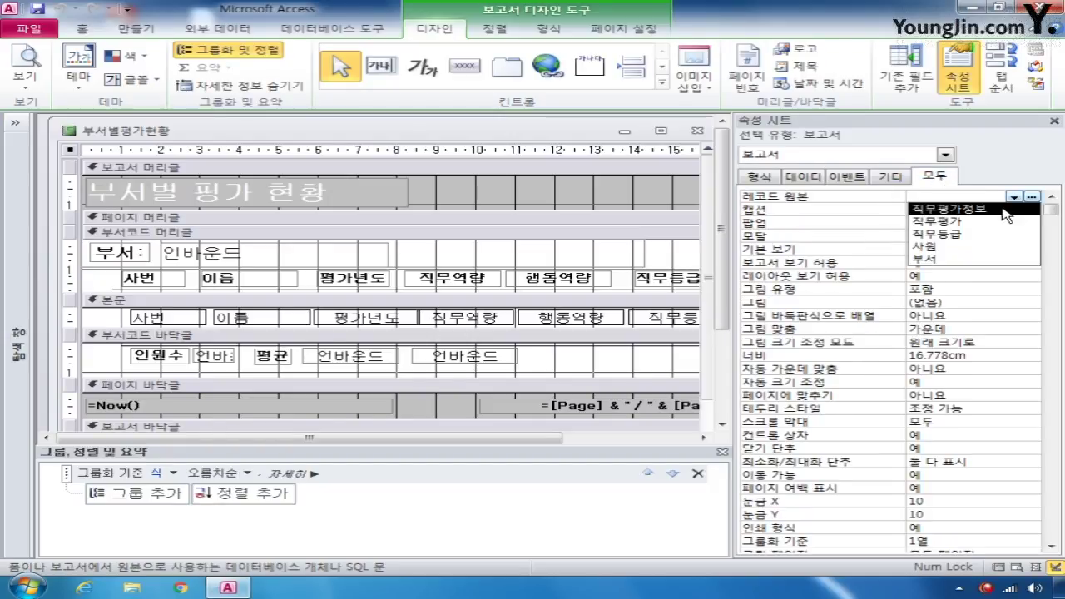
pyautogui.click(1004, 209)
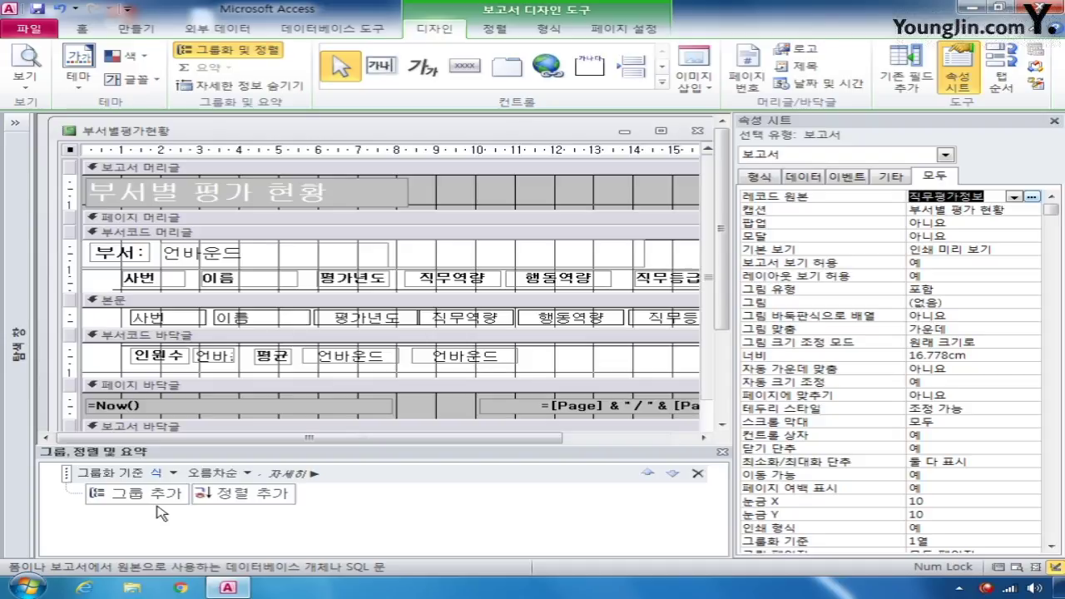
# - Group the report by 부서코드 and add an ascending sort on 평가년도
pyautogui.click(172, 473)
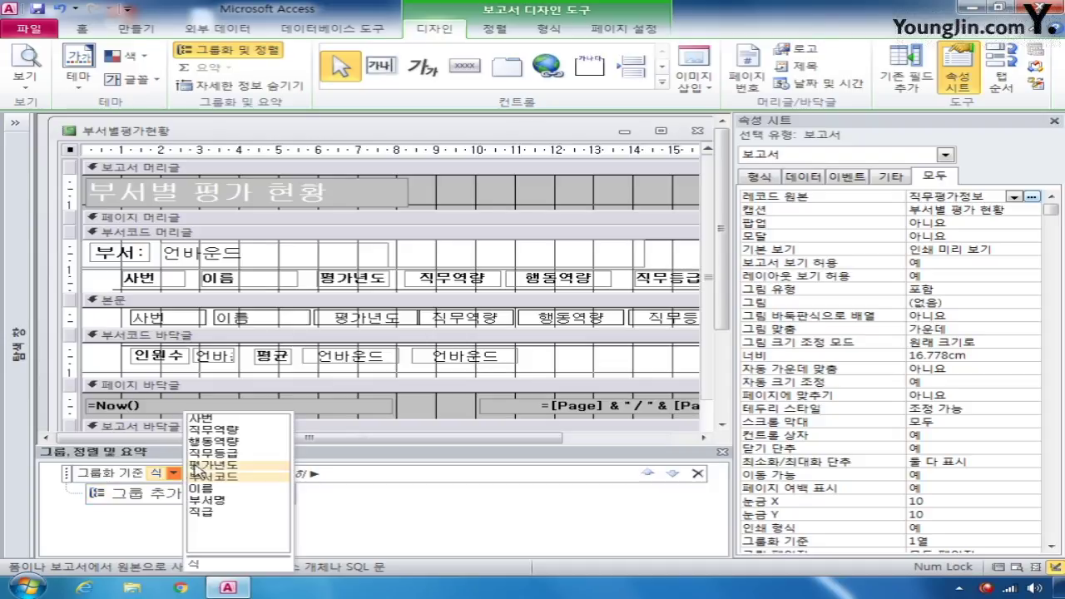
pyautogui.click(215, 477)
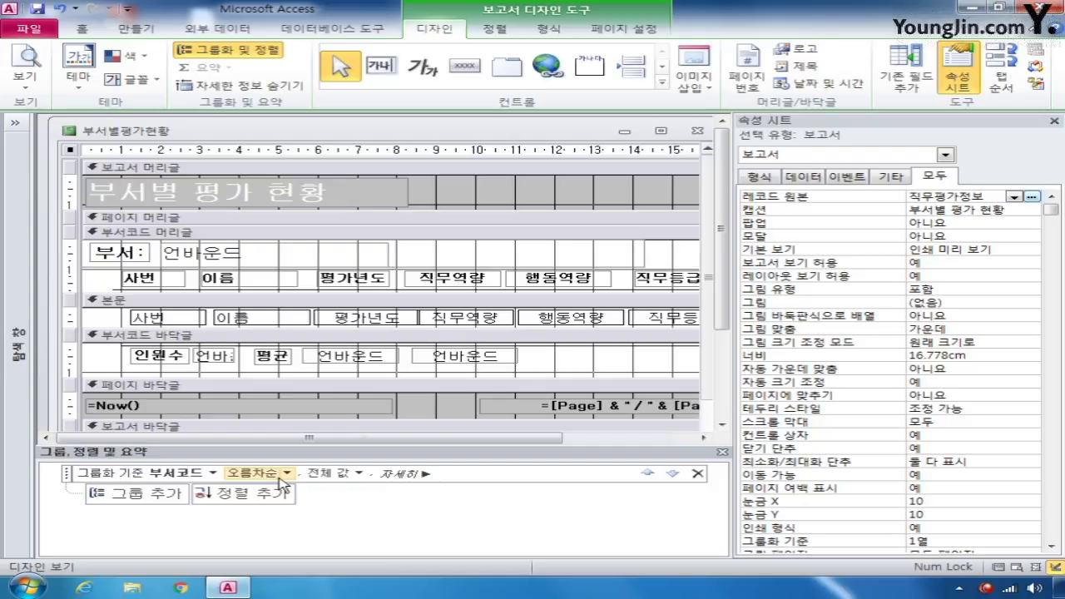
pyautogui.click(243, 493)
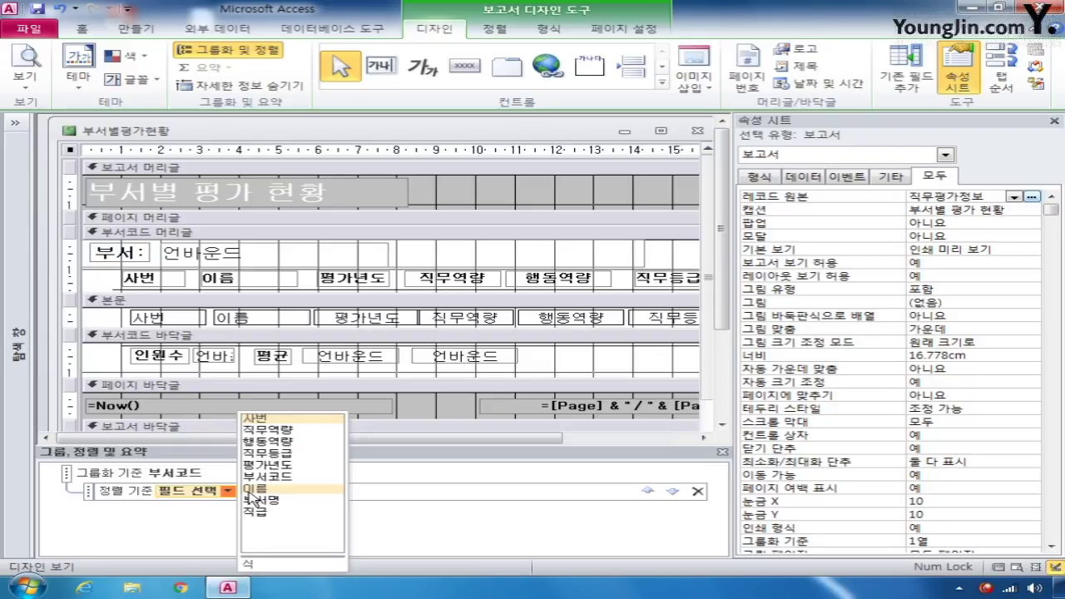
pyautogui.click(274, 465)
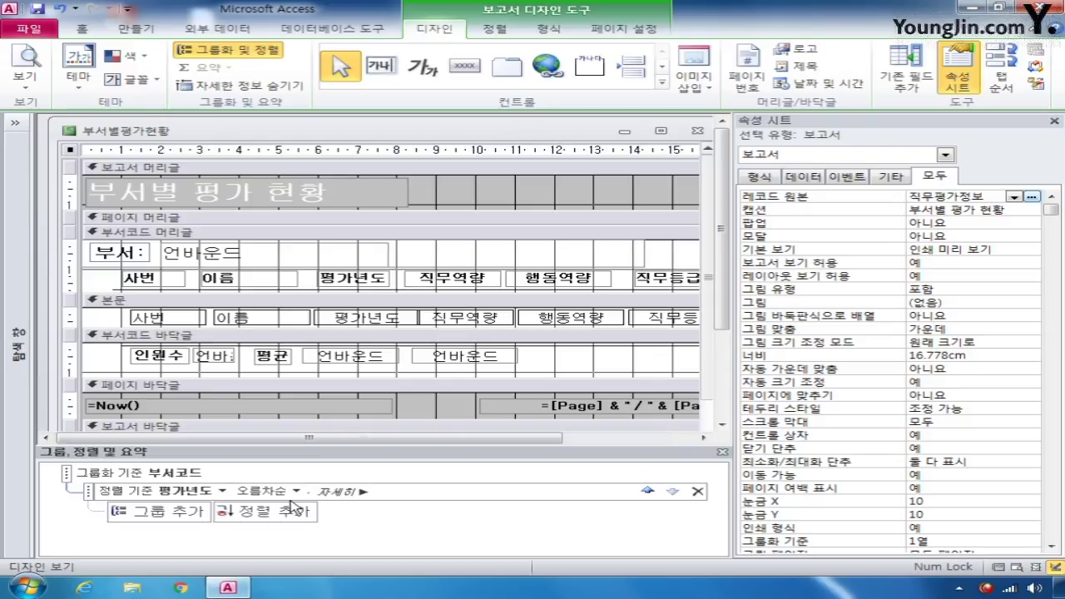
# - In the Zoom box, set txt부서's control source to =[부서명] & "(" & [부서코드] & ")"
pyautogui.click(310, 253)
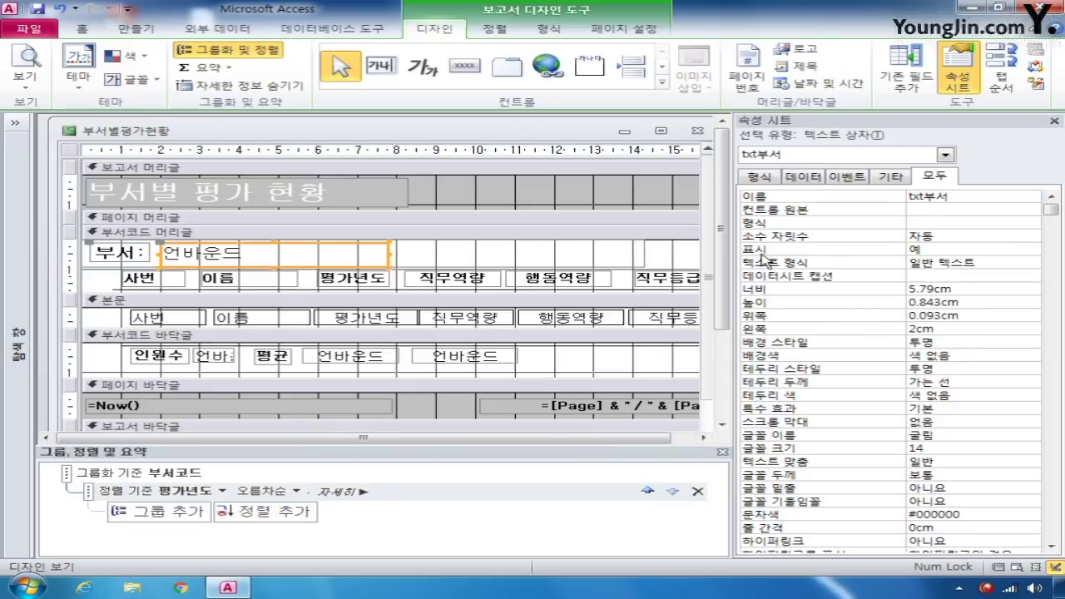
pyautogui.click(919, 208)
pyautogui.click(1014, 210)
pyautogui.click(866, 245)
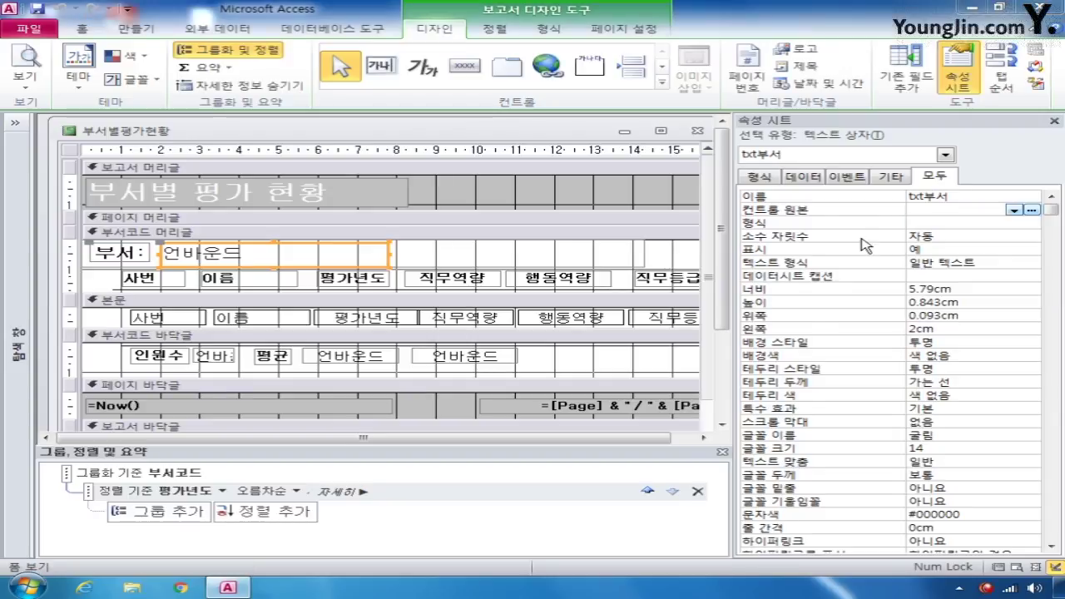
pyautogui.hotkey('shift', 'F2')
pyautogui.write('=')
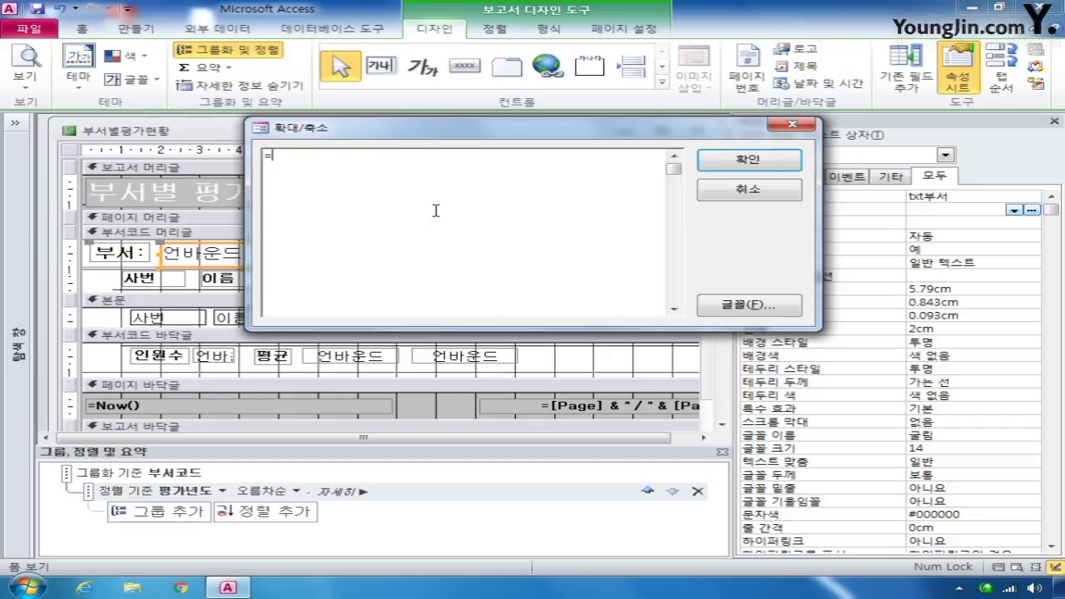
pyautogui.write('=')
pyautogui.press('BackSpace')
pyautogui.write('[부서명] &')
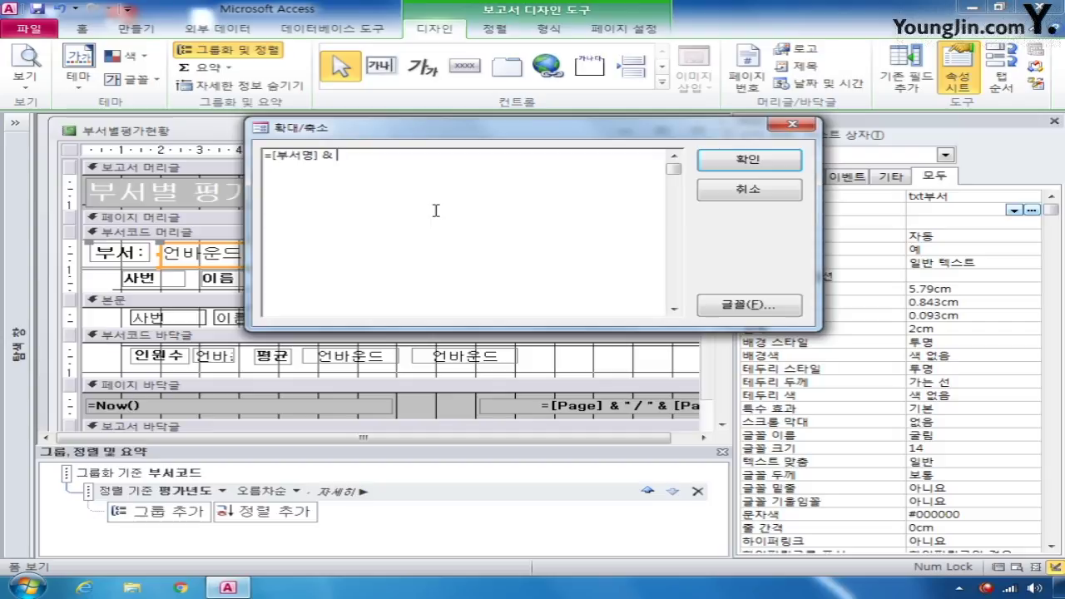
pyautogui.write('"(" & [부서코드')
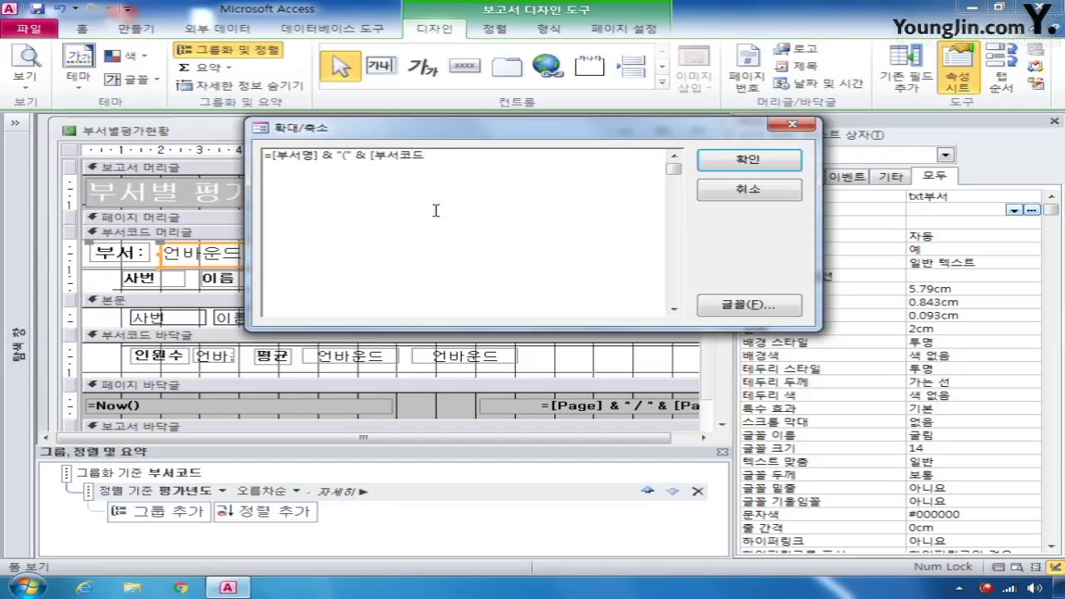
pyautogui.write('] & ")"')
pyautogui.click(737, 160)
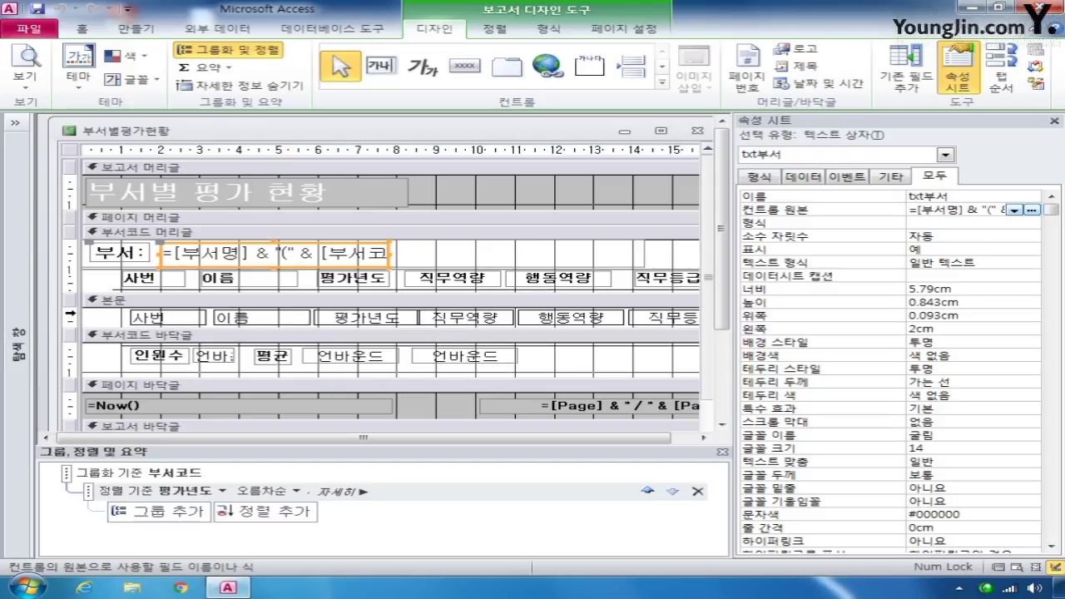
pyautogui.click(72, 313)
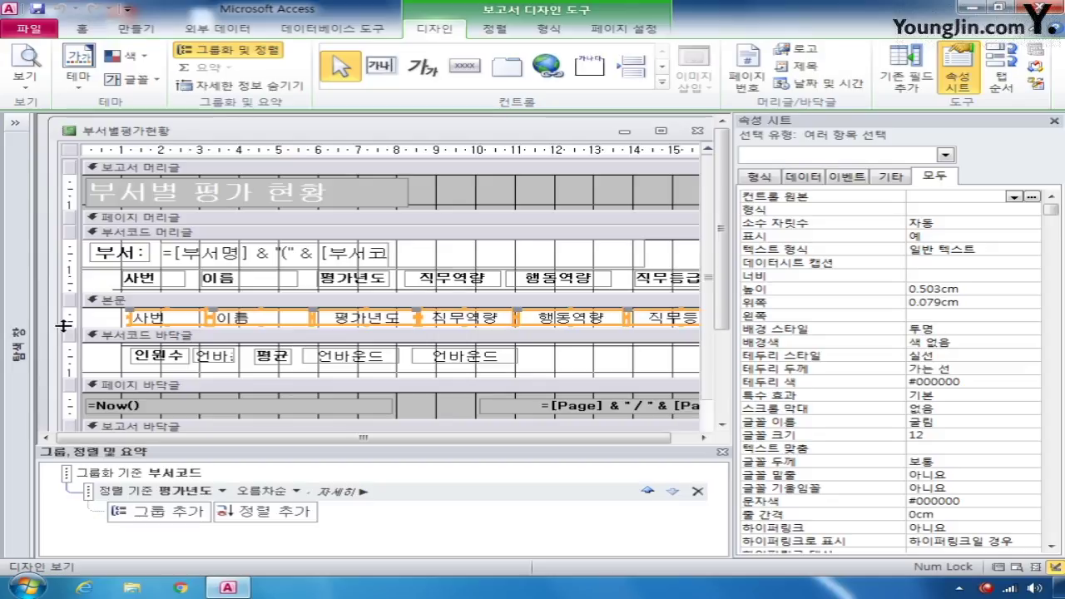
# - Make the selected detail row controls' Border Style transparent
pyautogui.click(957, 355)
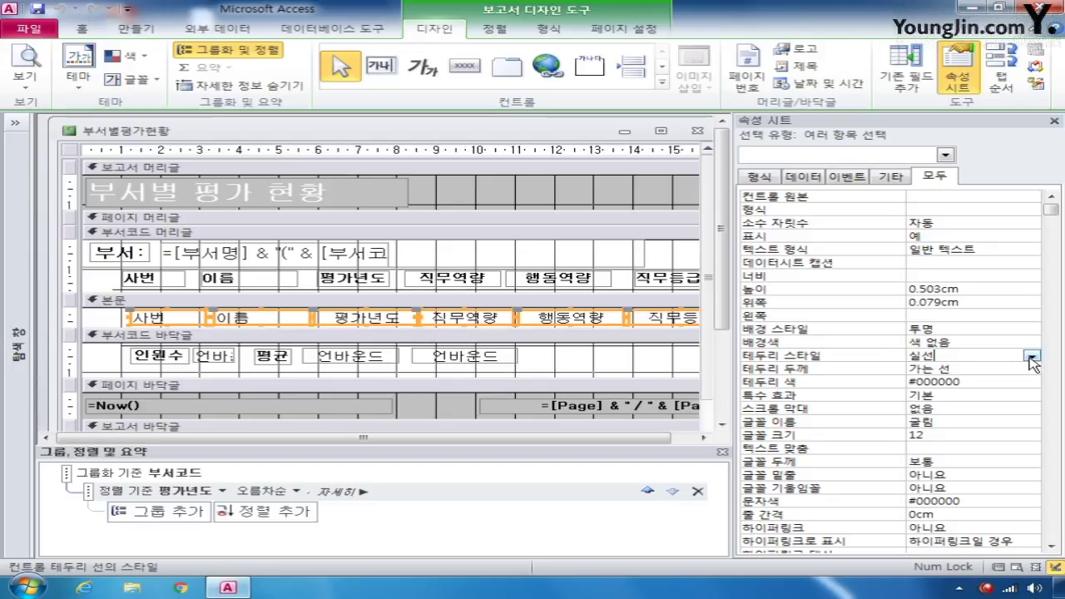
pyautogui.click(1032, 358)
pyautogui.click(1025, 370)
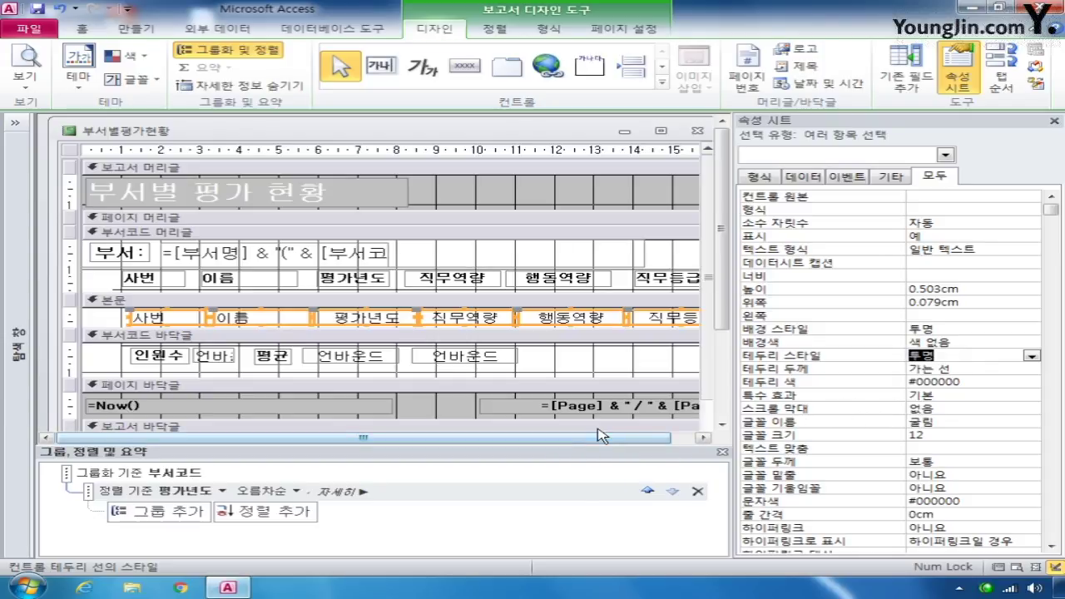
# - Set the footer boxes to =Count(*), =Avg([직무역량]) and =Avg([행동역량]), then close the report
pyautogui.click(197, 358)
pyautogui.click(928, 210)
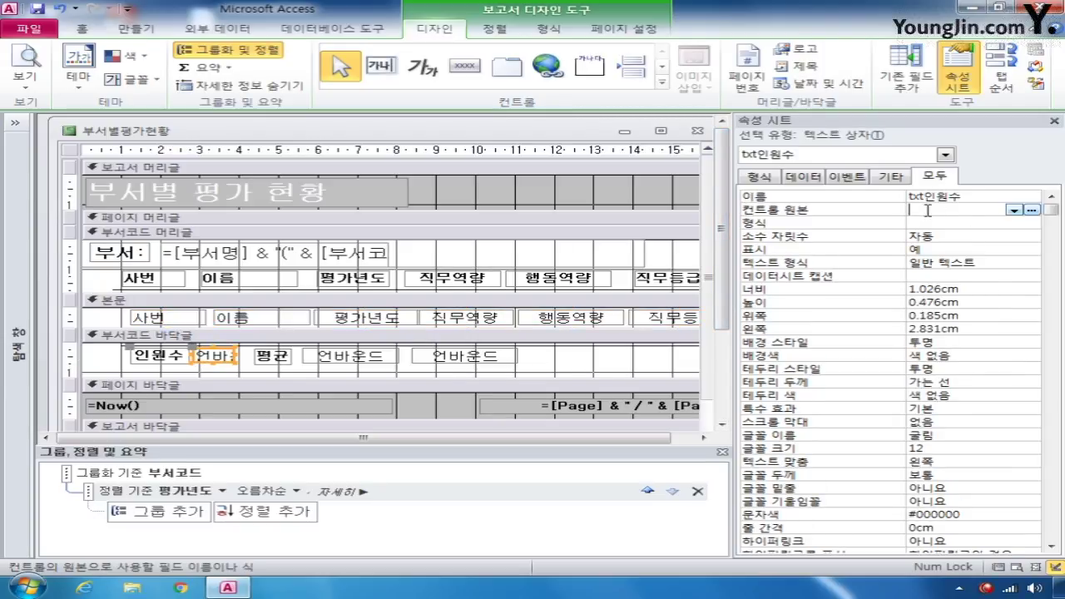
pyautogui.write('=count(*)')
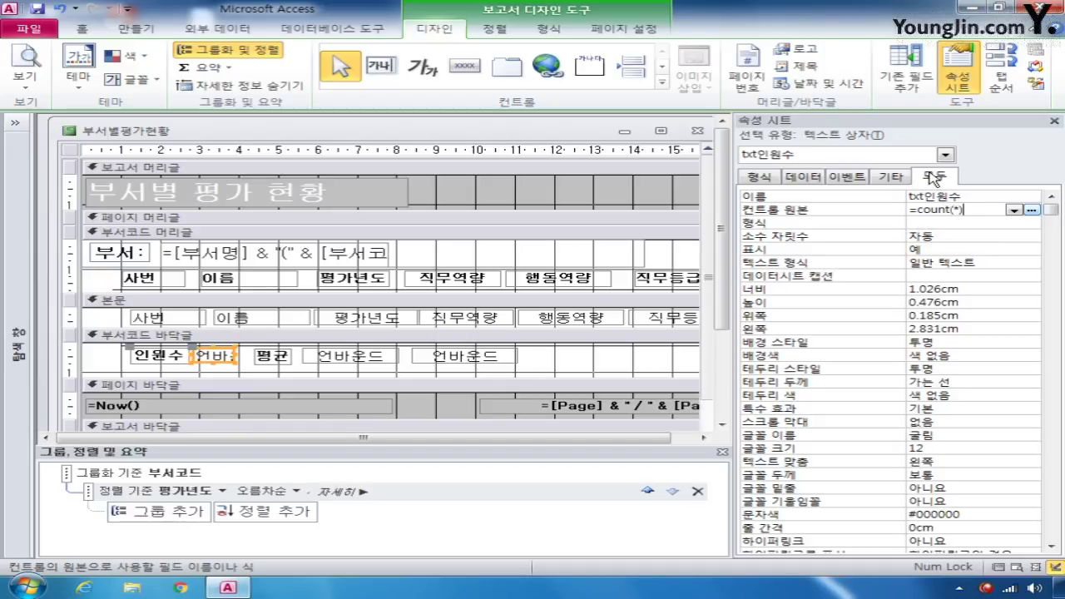
pyautogui.click(373, 368)
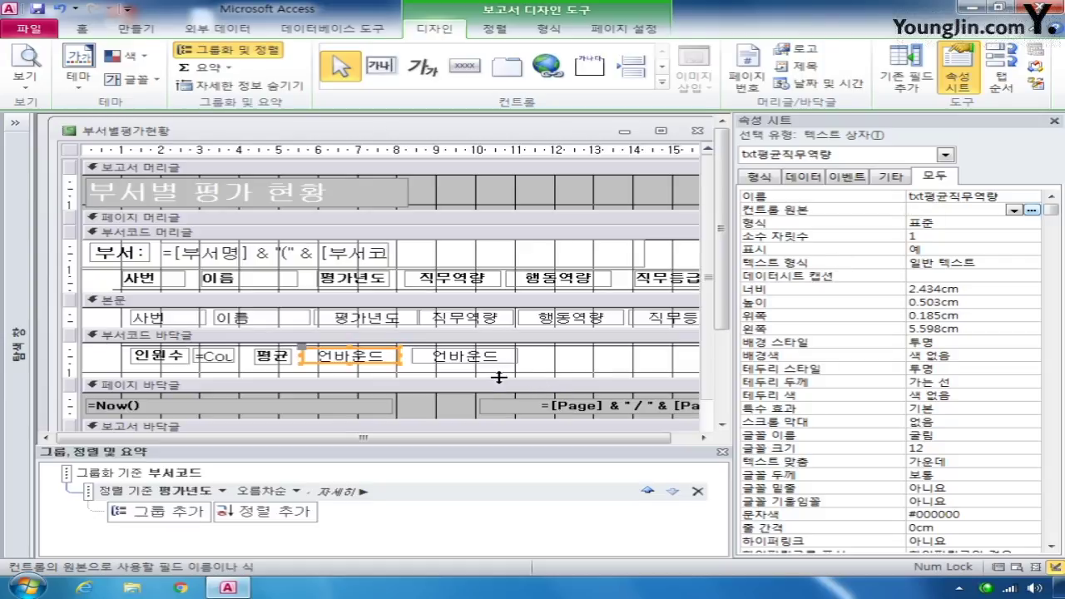
pyautogui.write('=avg')
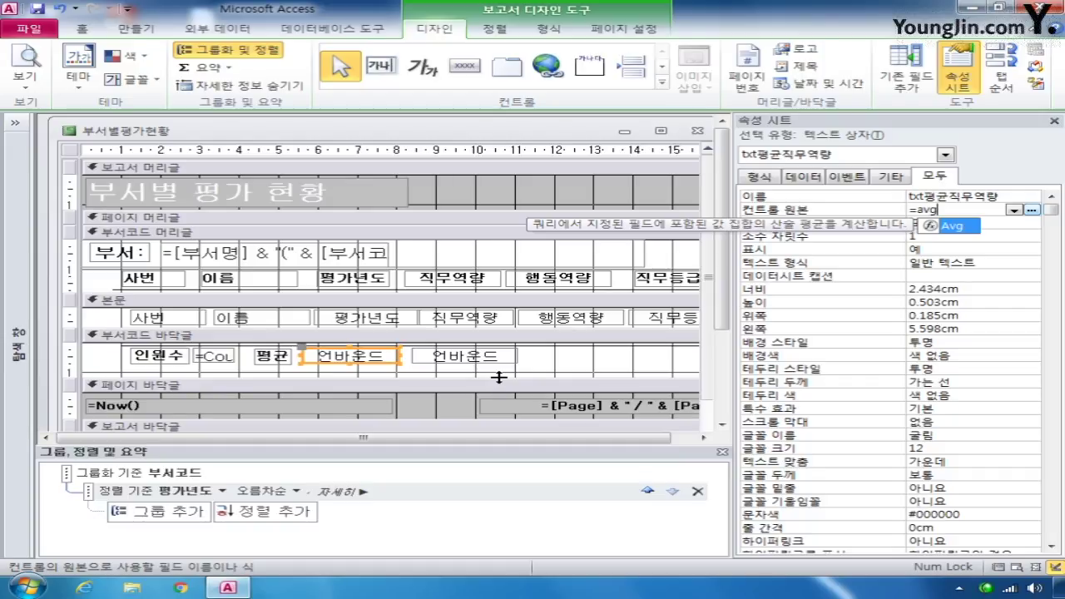
pyautogui.write('([직')
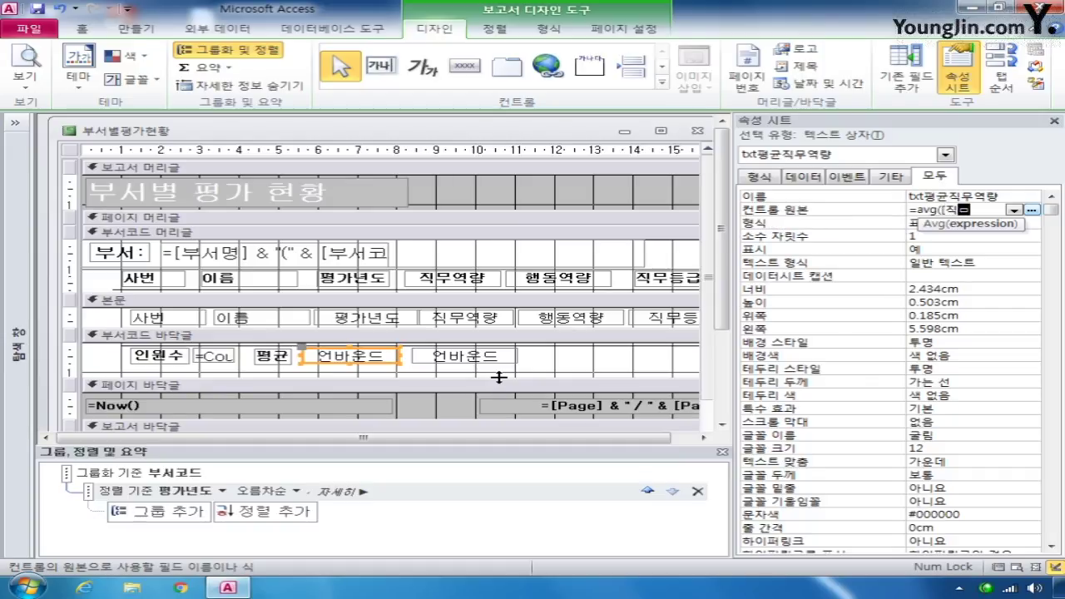
pyautogui.write('무역량])')
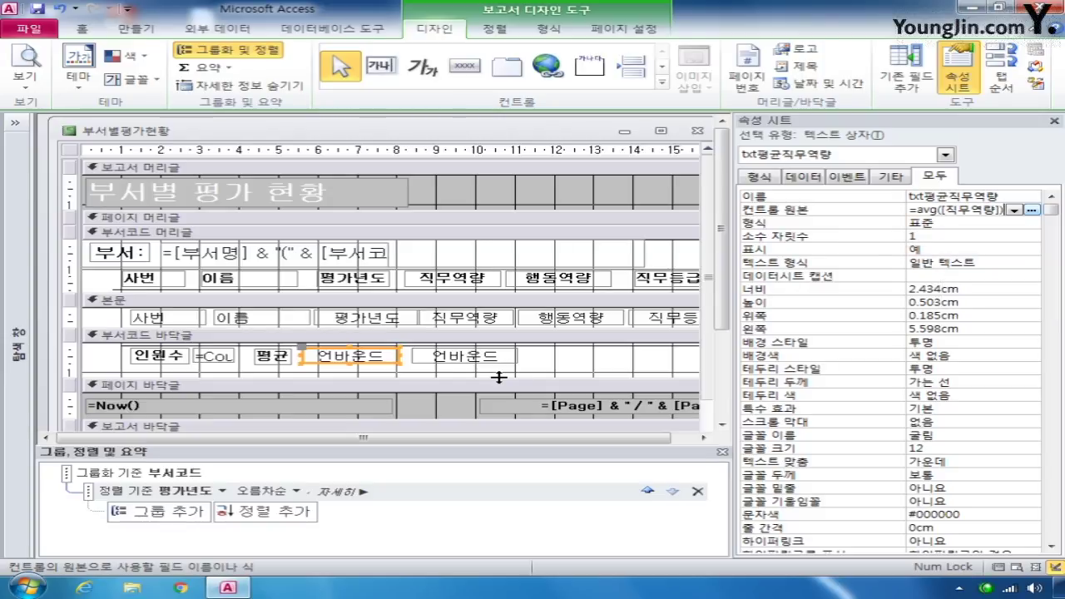
pyautogui.click(477, 359)
pyautogui.click(925, 210)
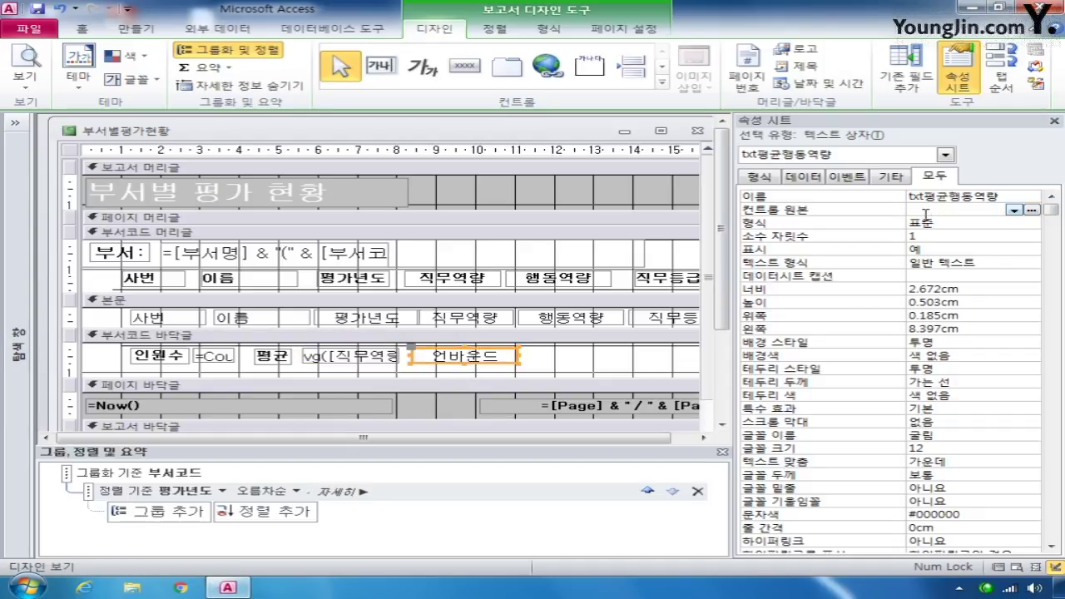
pyautogui.write('=a')
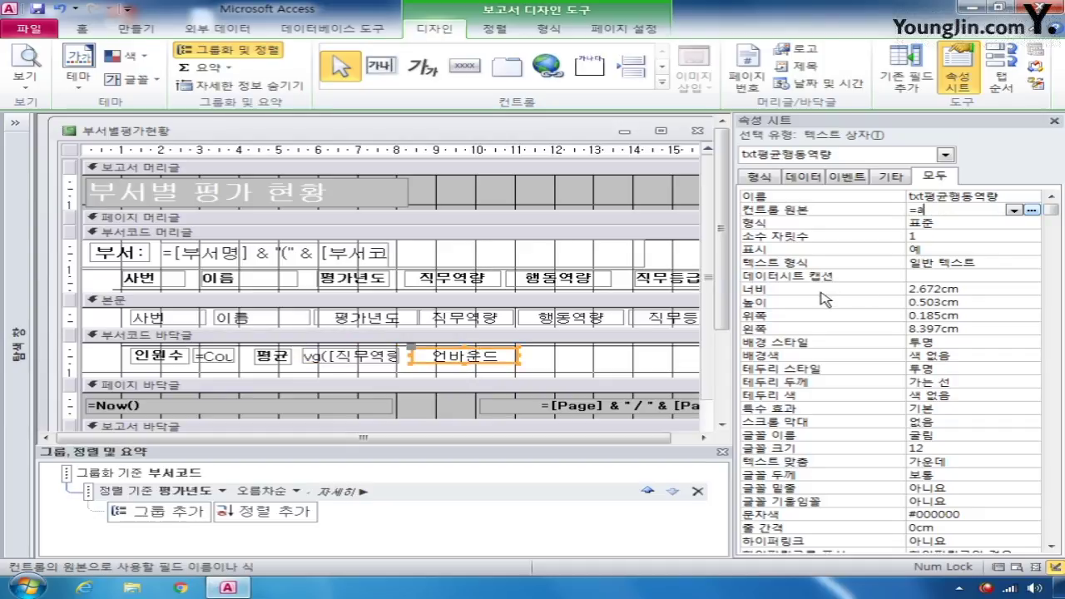
pyautogui.write('vg([행동역')
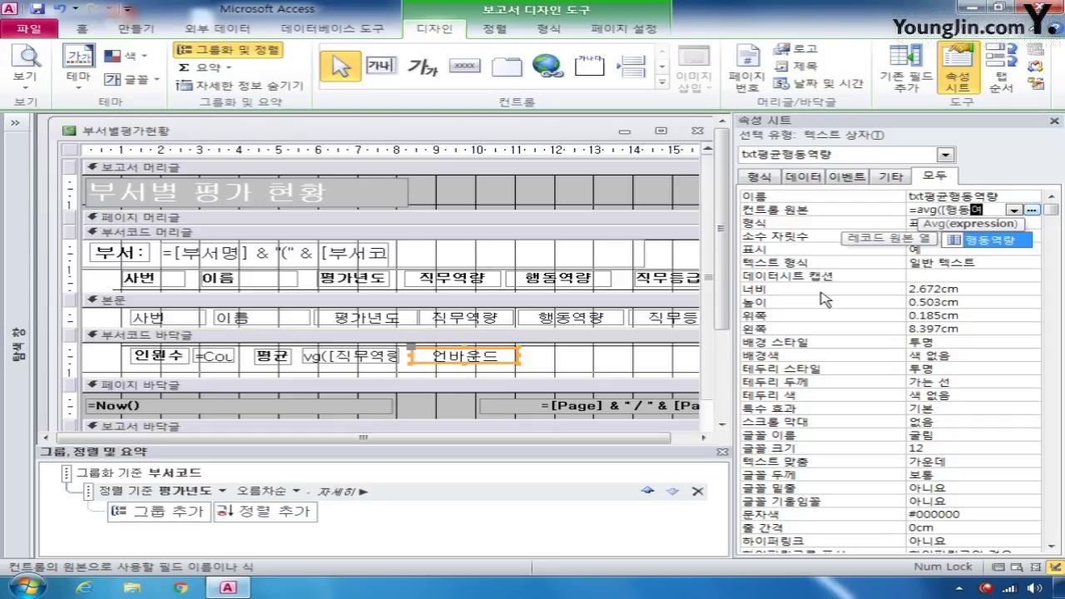
pyautogui.write('량])')
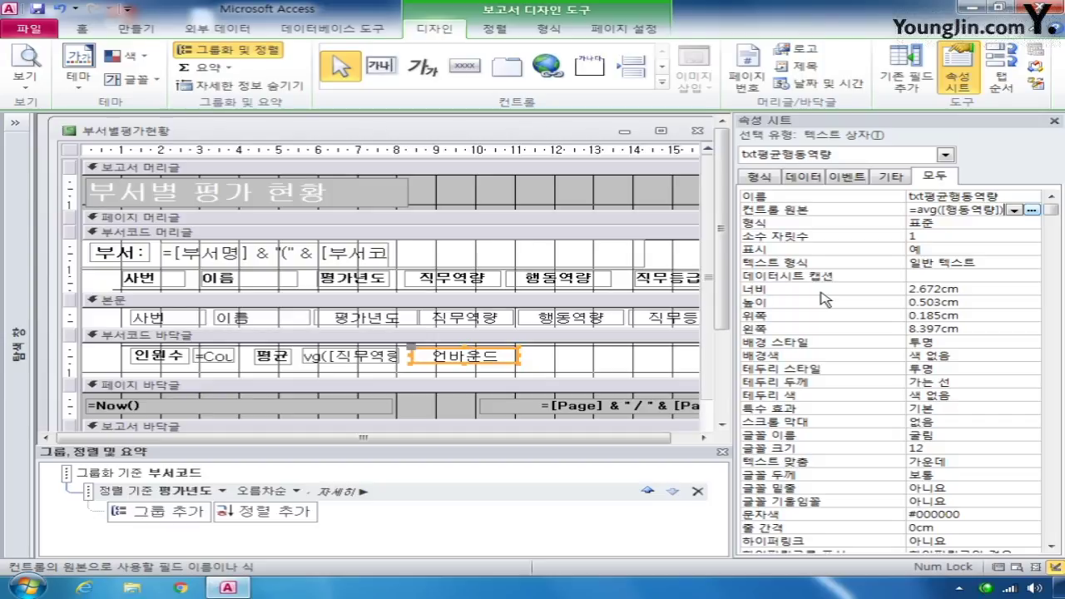
pyautogui.click(697, 130)
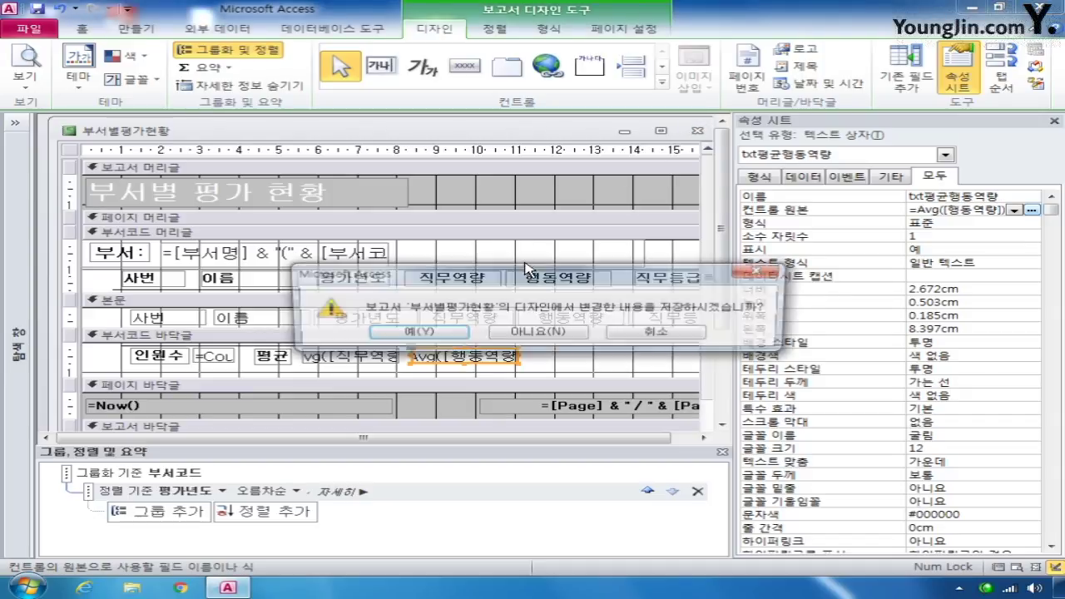
# - Save the report changes and open the 부서별평가입력 form in Design View
pyautogui.click(418, 331)
pyautogui.click(15, 123)
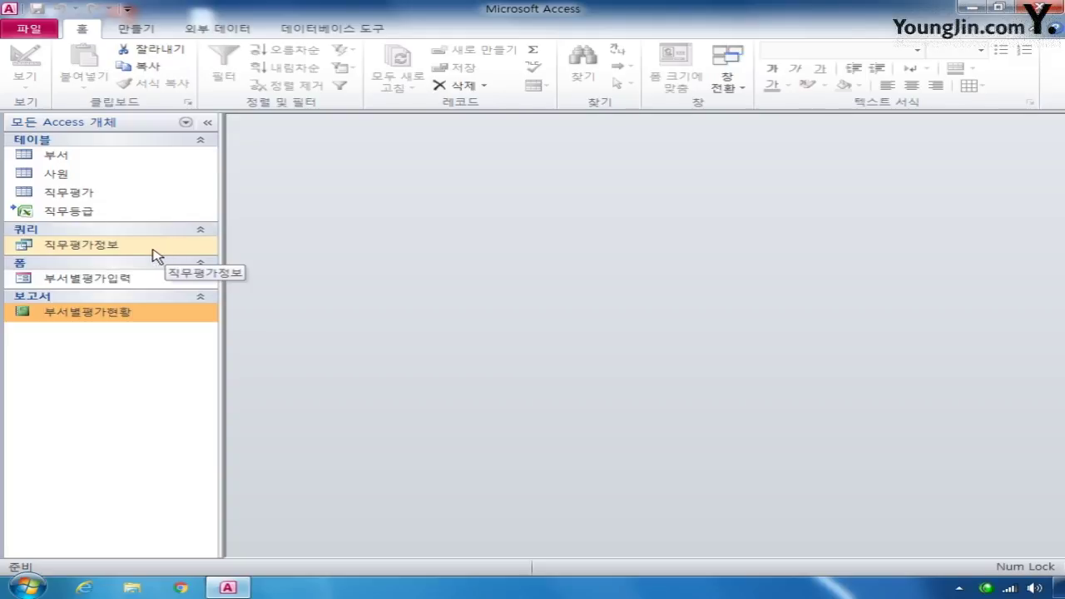
pyautogui.rightClick(112, 279)
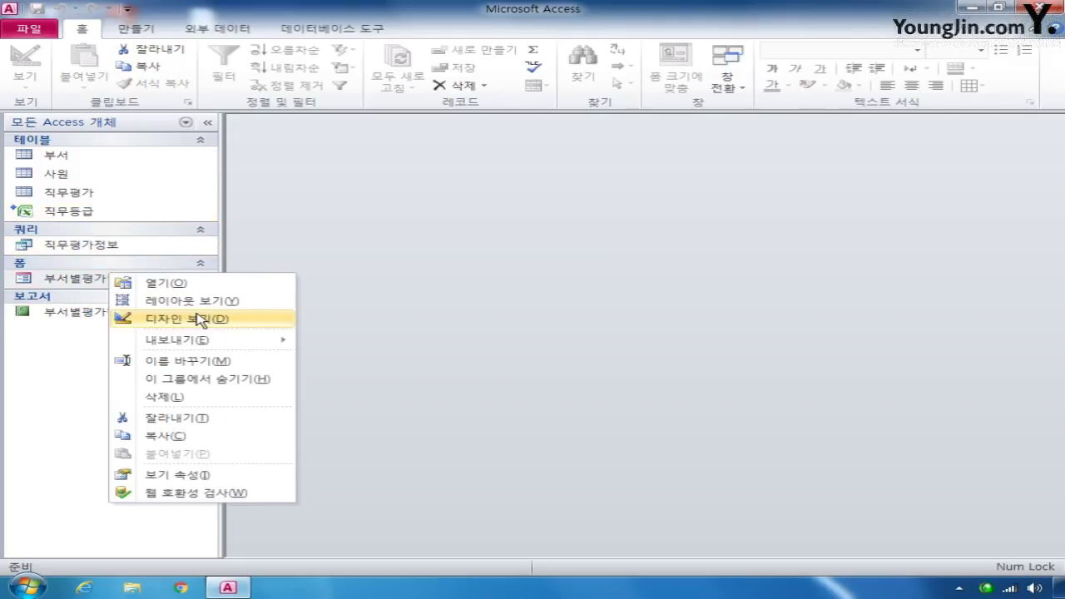
pyautogui.click(159, 314)
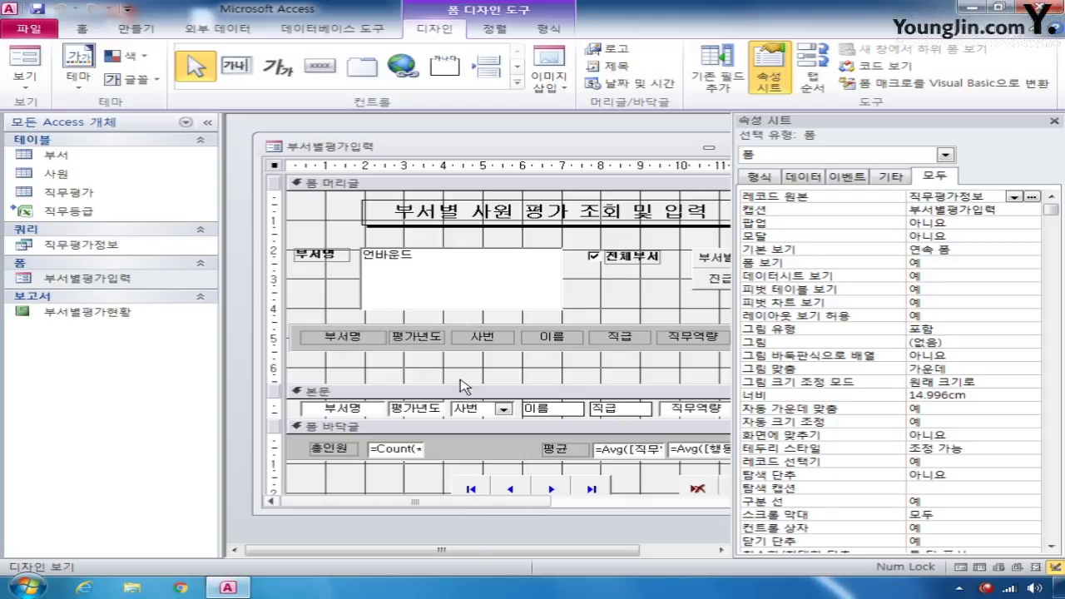
# - Set lst부서명's On Click to [Event Procedure] and add a blank line in its code
pyautogui.click(475, 269)
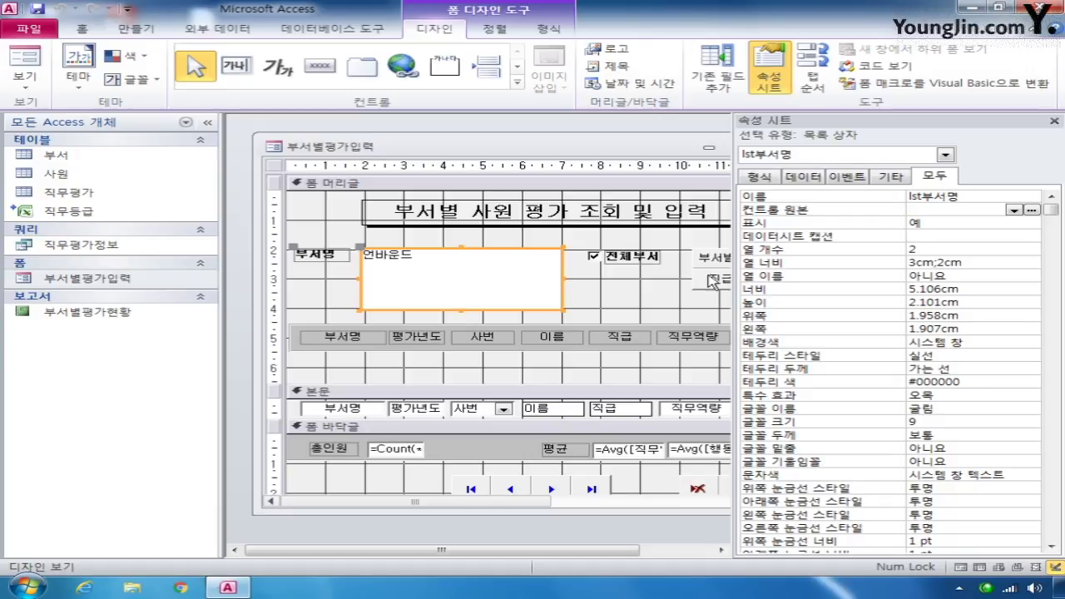
pyautogui.click(852, 178)
pyautogui.click(1032, 197)
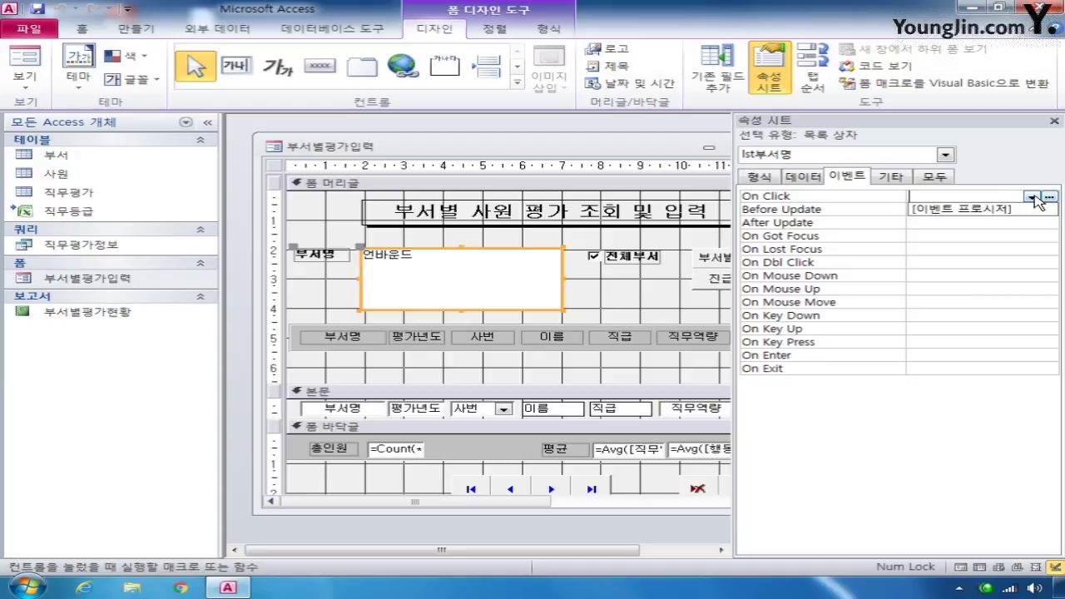
pyautogui.click(998, 208)
pyautogui.click(1049, 197)
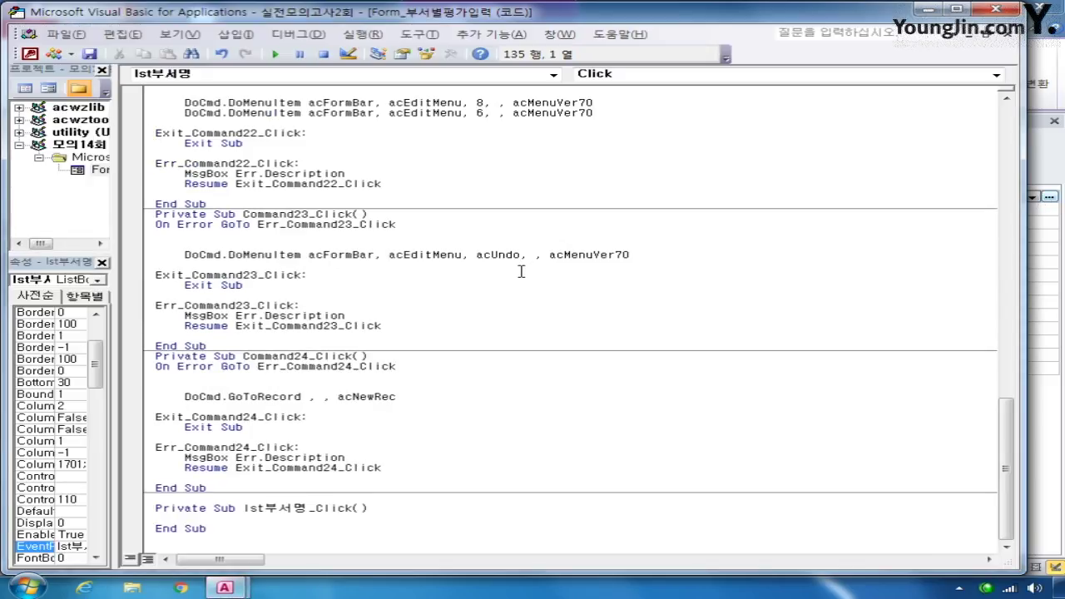
pyautogui.press('Return')
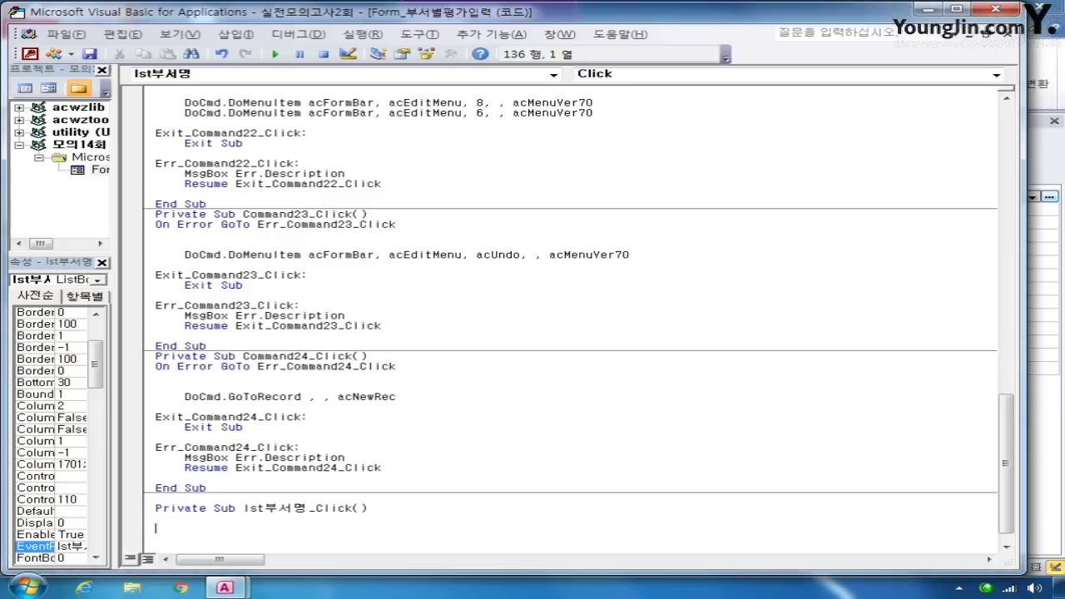
# - In lst부서명_Click, write the Me.Filter, Me.FilterOn = True and Me.chk전체부서 = False lines
pyautogui.write('me.filter')
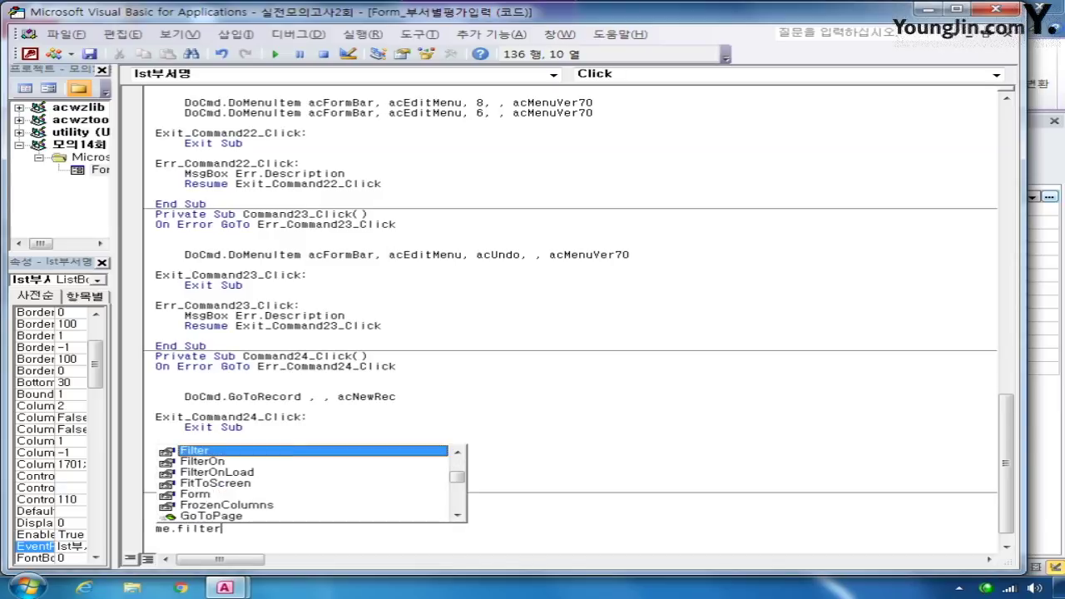
pyautogui.write(' =')
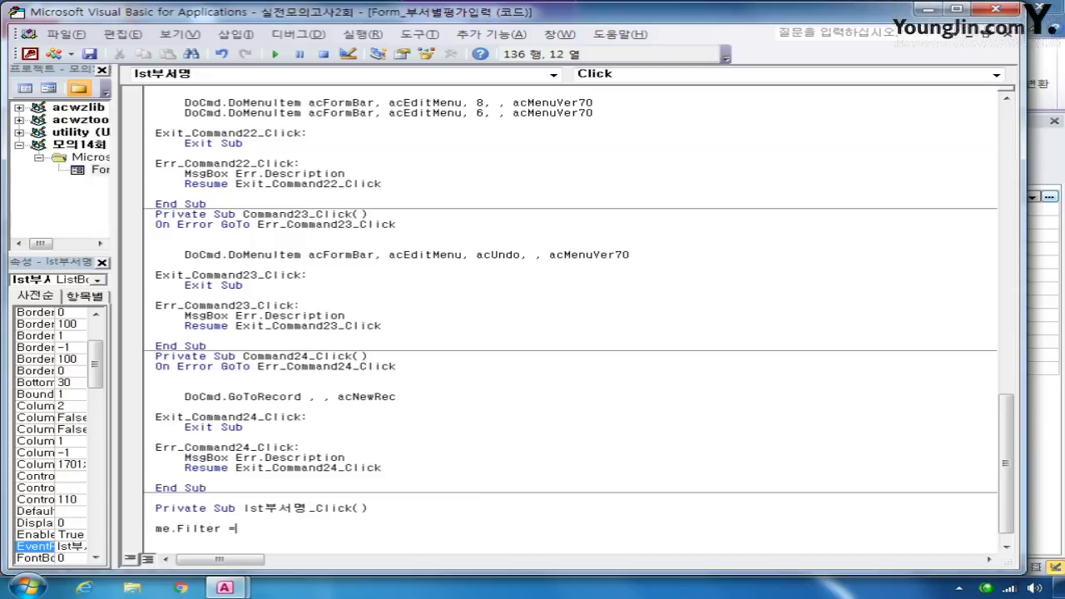
pyautogui.write(' 부섭명 = lst부서명')
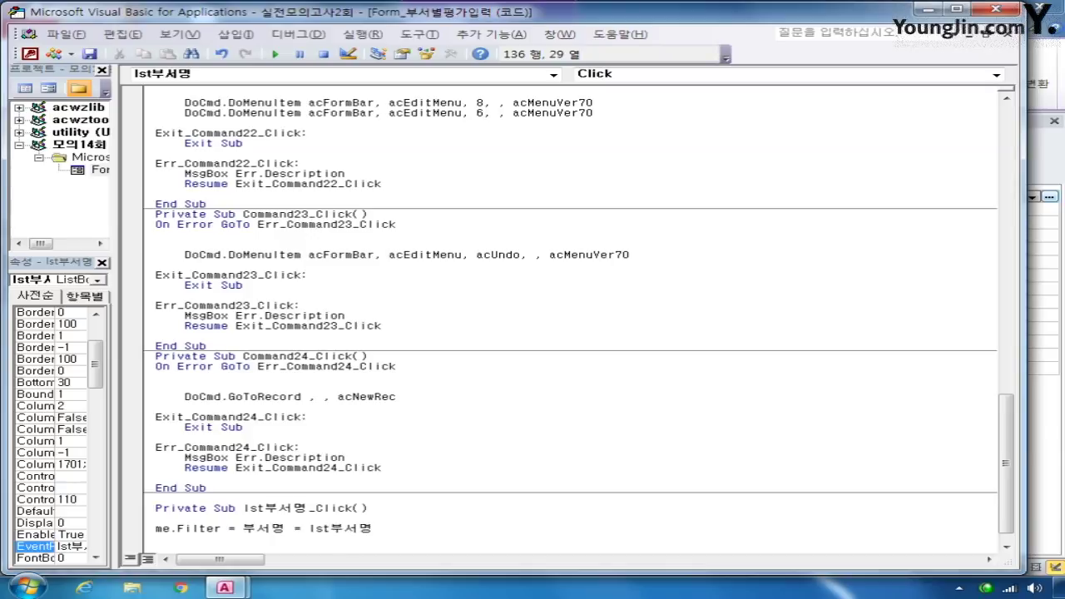
pyautogui.press('Return')
pyautogui.write('me.filt')
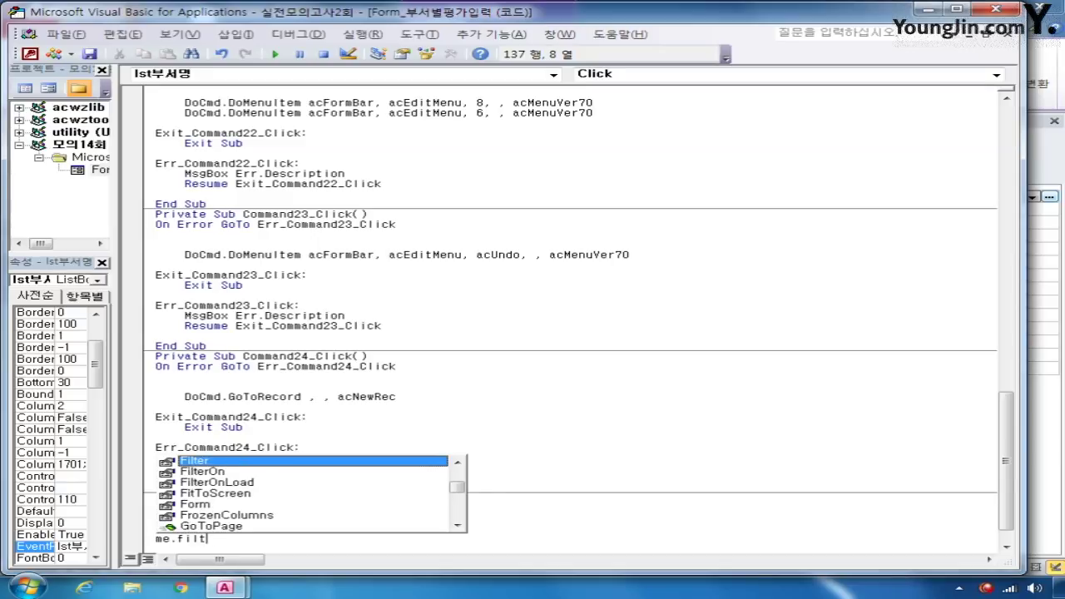
pyautogui.write('erOn ')
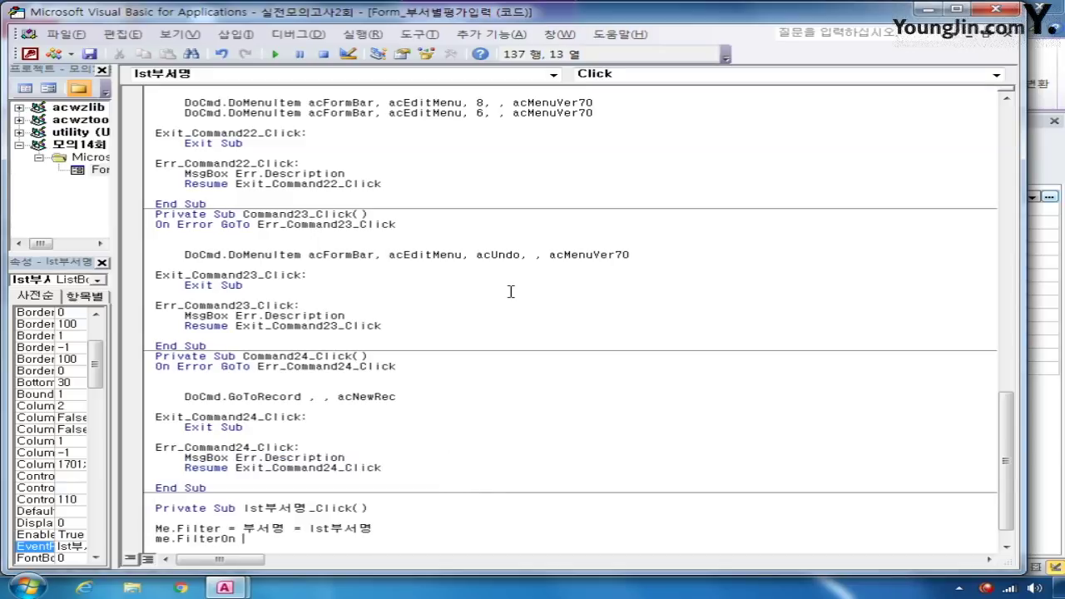
pyautogui.write('= true')
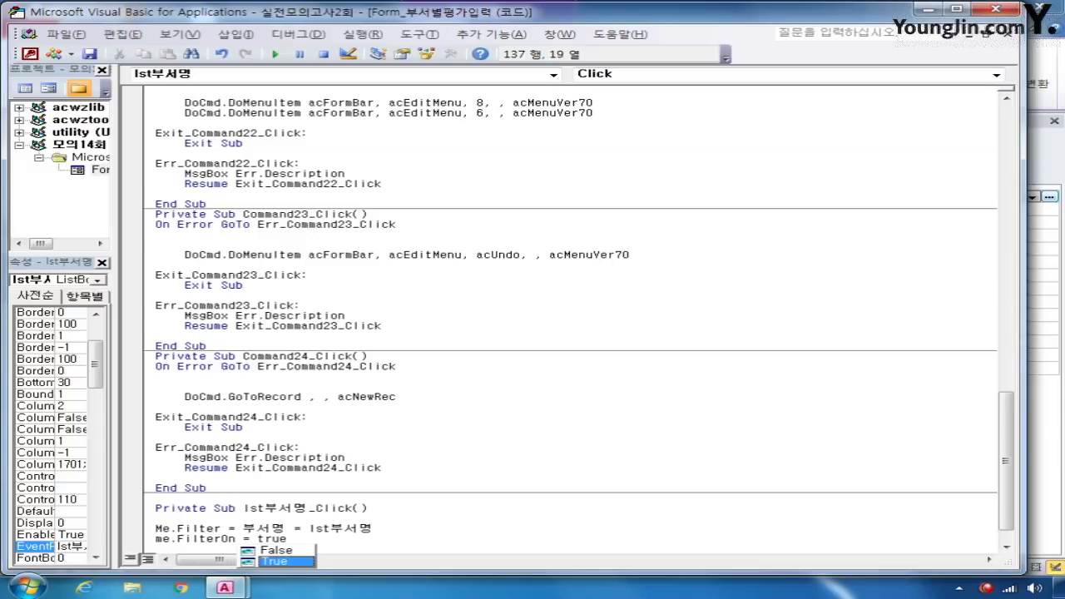
pyautogui.press('Return')
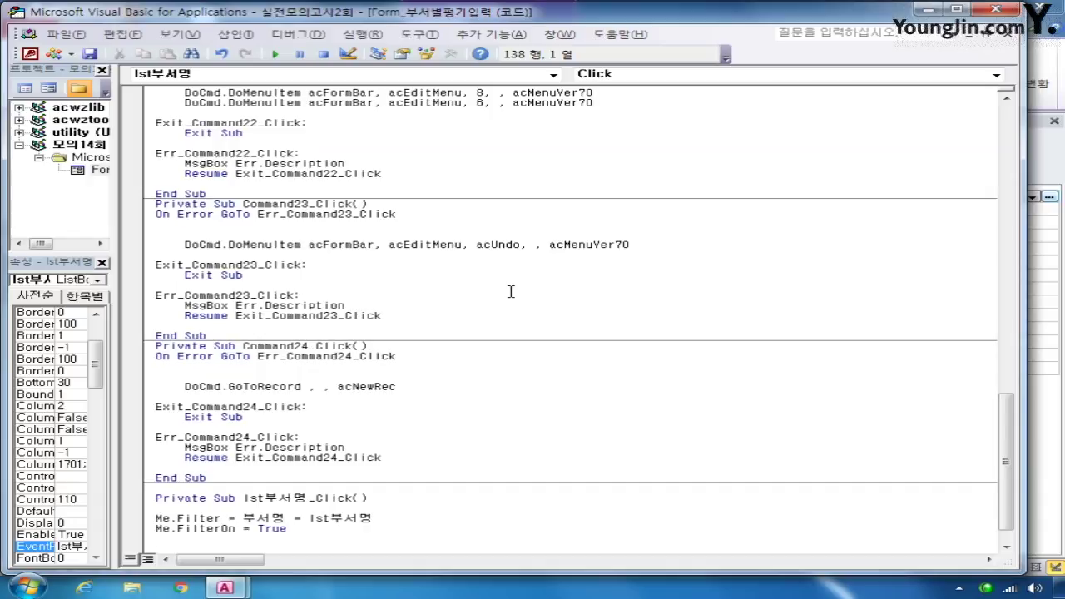
pyautogui.write('me.')
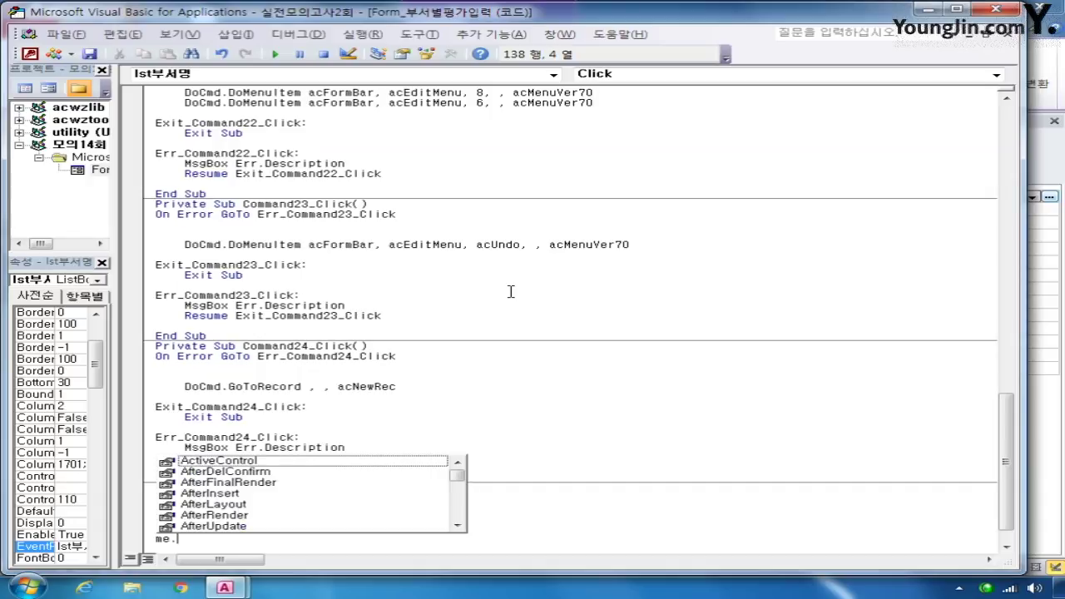
pyautogui.write('chk')
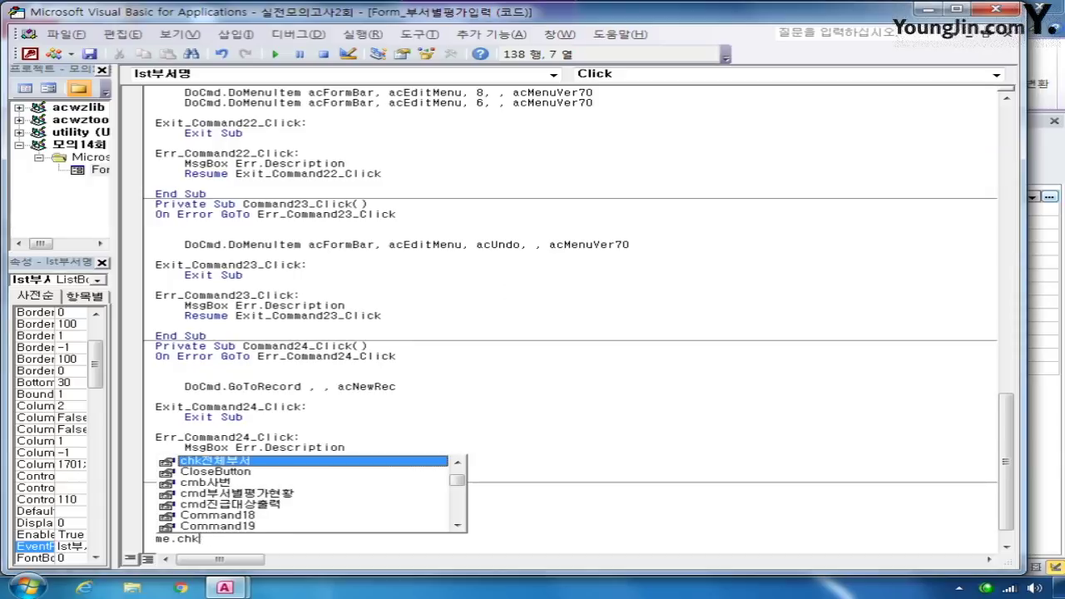
pyautogui.write('전체부서 = ')
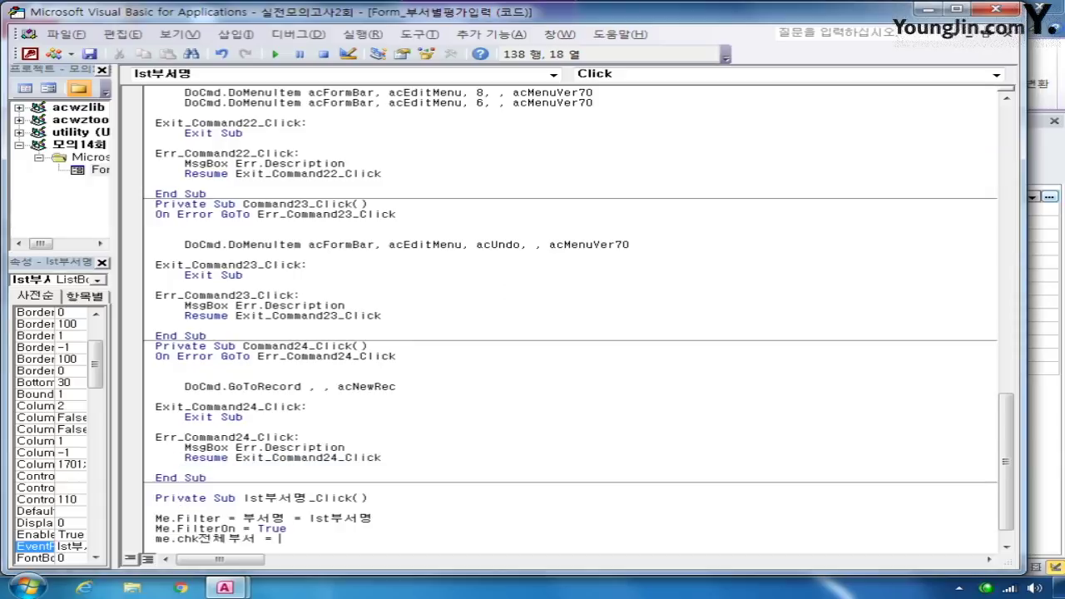
pyautogui.write('false')
# - Fix the filter line to read Me.Filter = "부서명 ='" & lst부서명 & "'"
pyautogui.press('Up')
pyautogui.press('Up')
pyautogui.click(242, 518)
pyautogui.write('"')
pyautogui.press('Right')
pyautogui.press('Right')
pyautogui.press('Right')
pyautogui.press('Right')
pyautogui.press('Right')
pyautogui.press('Right')
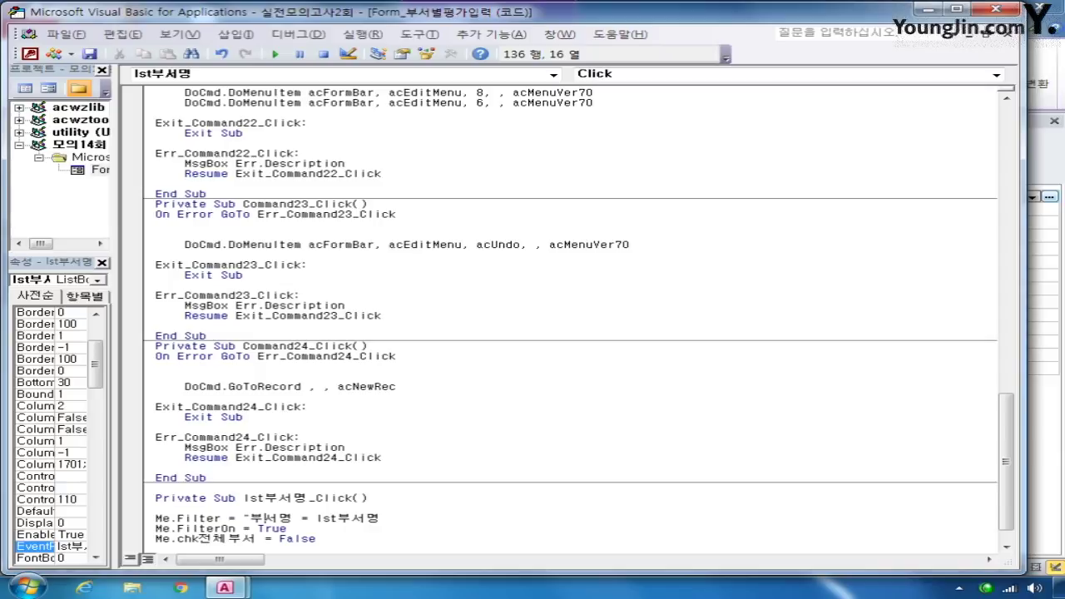
pyautogui.press('Left')
pyautogui.write('\'" &')
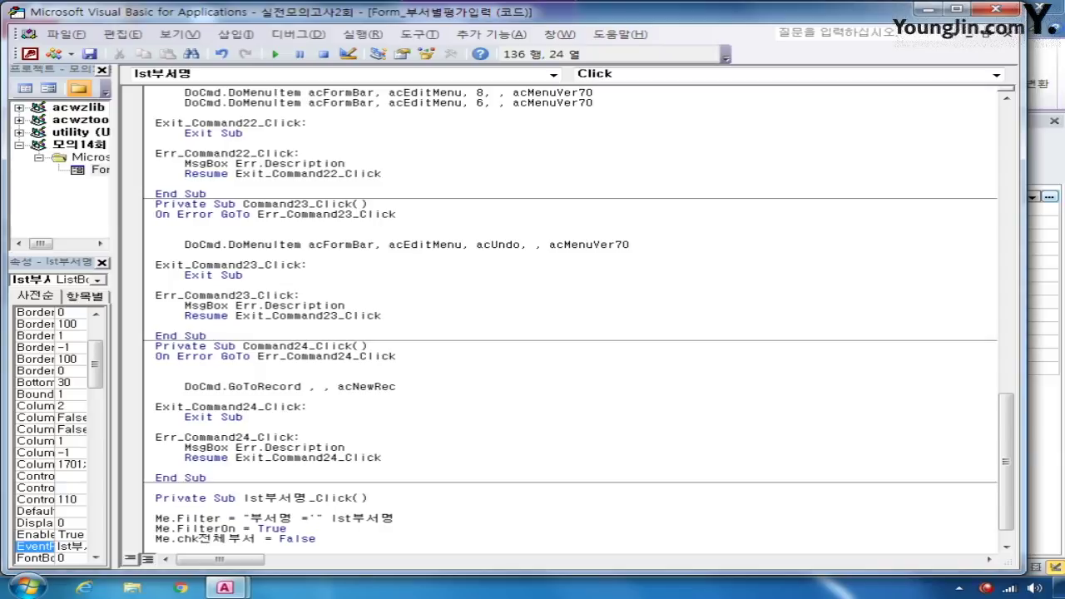
pyautogui.press('Right')
pyautogui.press('Right')
pyautogui.press('Right')
pyautogui.press('Right')
pyautogui.press('Right')
pyautogui.press('Right')
pyautogui.press('Right')
pyautogui.write('& "\'"')
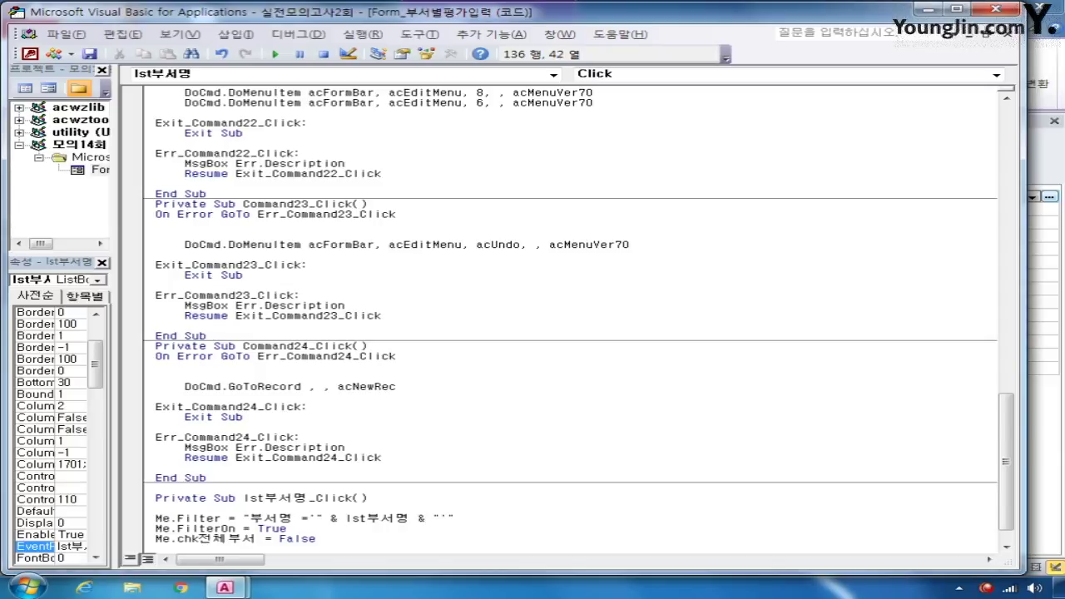
pyautogui.click(316, 538)
# - Close the VBA editor and select the cmd부서별평가현황 button in the form design
pyautogui.click(992, 12)
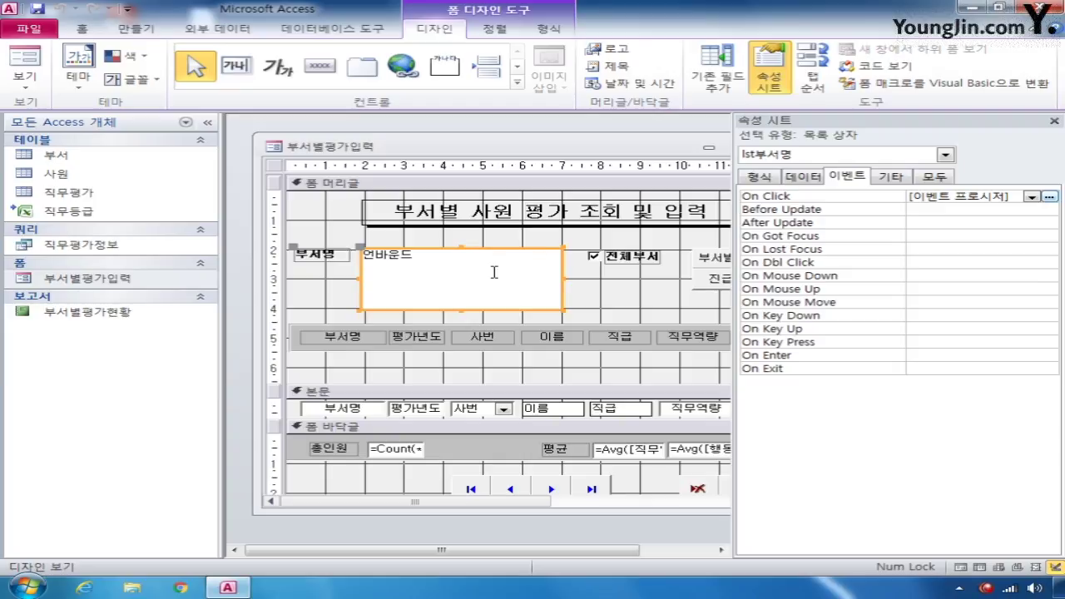
pyautogui.click(704, 259)
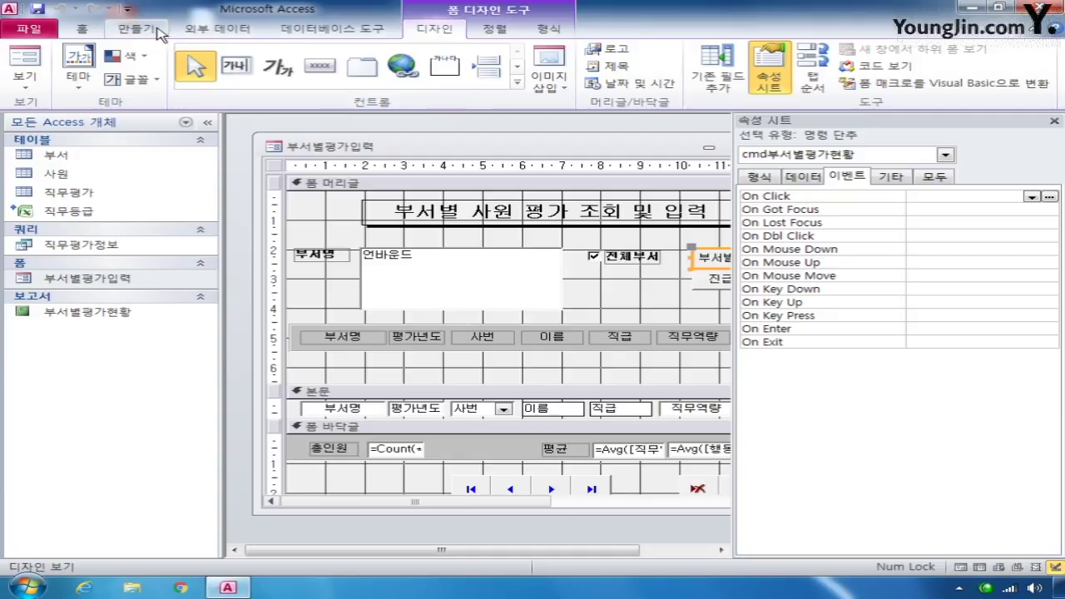
pyautogui.click(135, 29)
# - Create a new macro with an OpenReport action for the 부서별평가현황 report
pyautogui.click(982, 65)
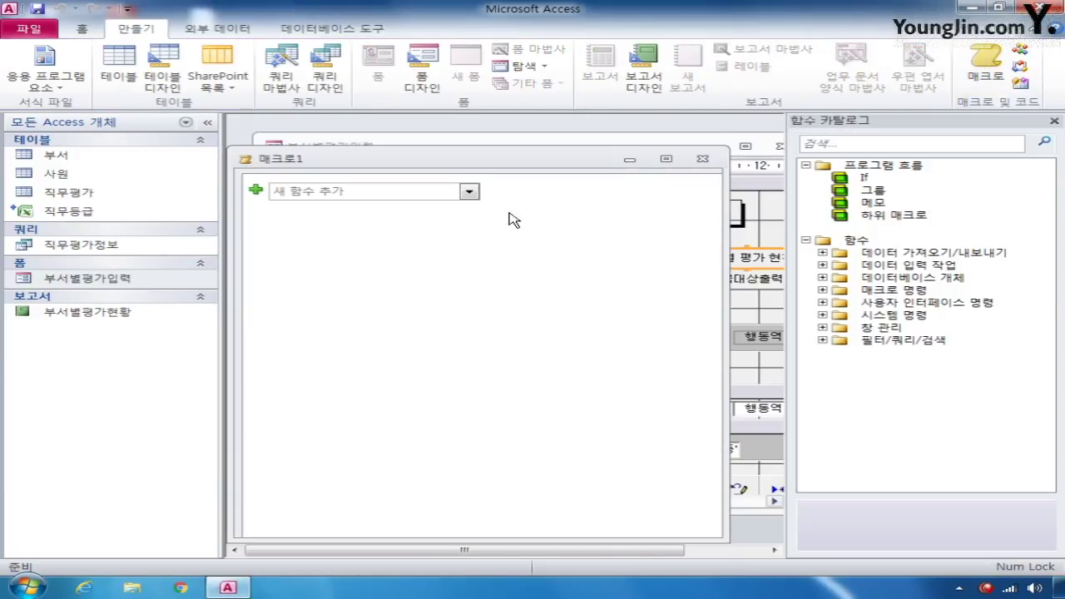
pyautogui.click(469, 191)
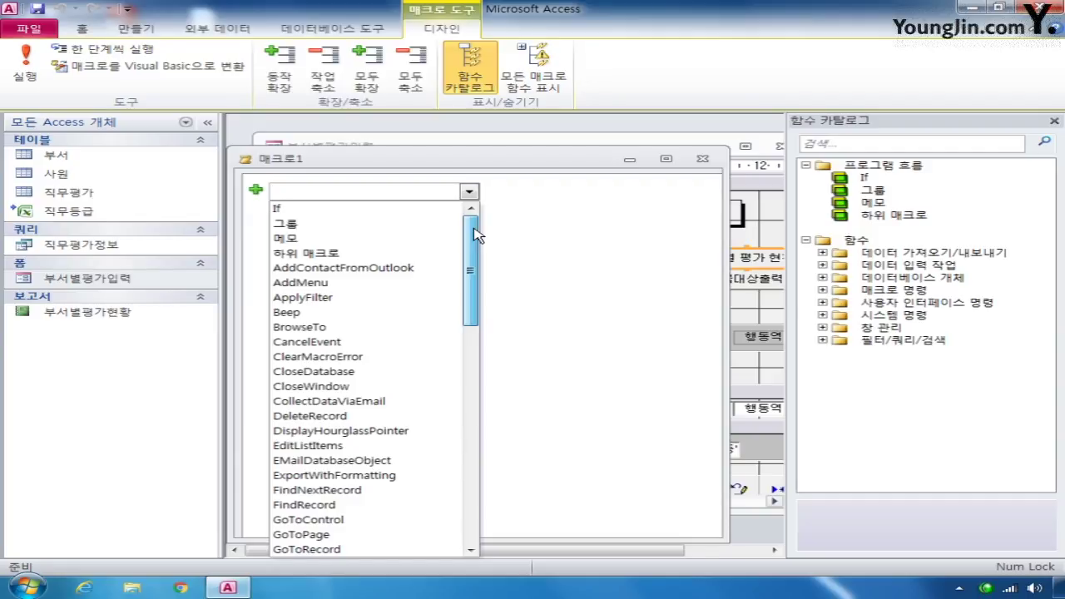
pyautogui.moveTo(474, 234); pyautogui.dragTo(463, 362)
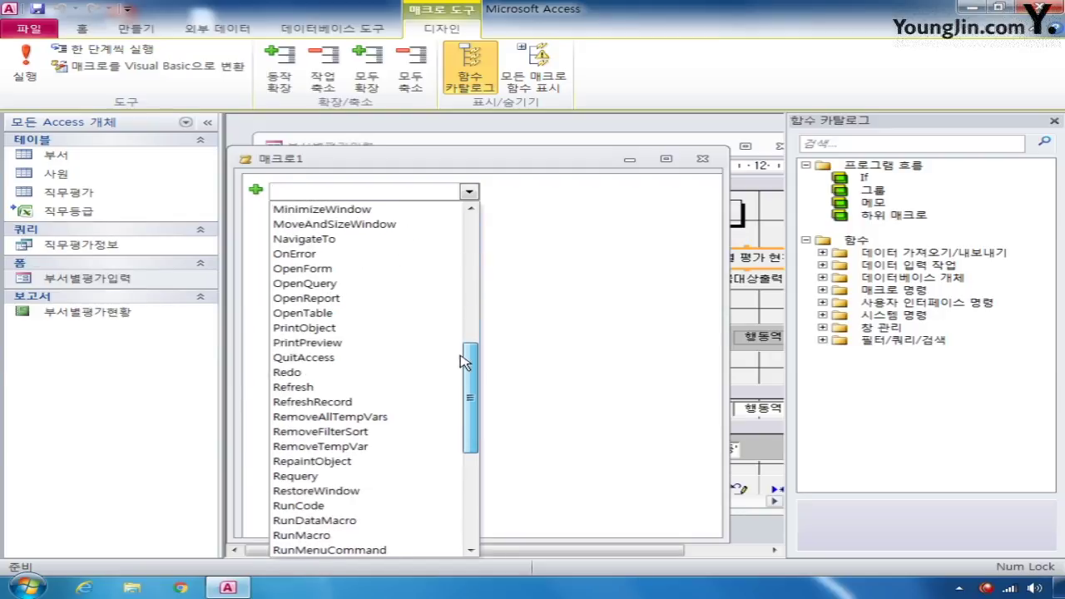
pyautogui.click(369, 298)
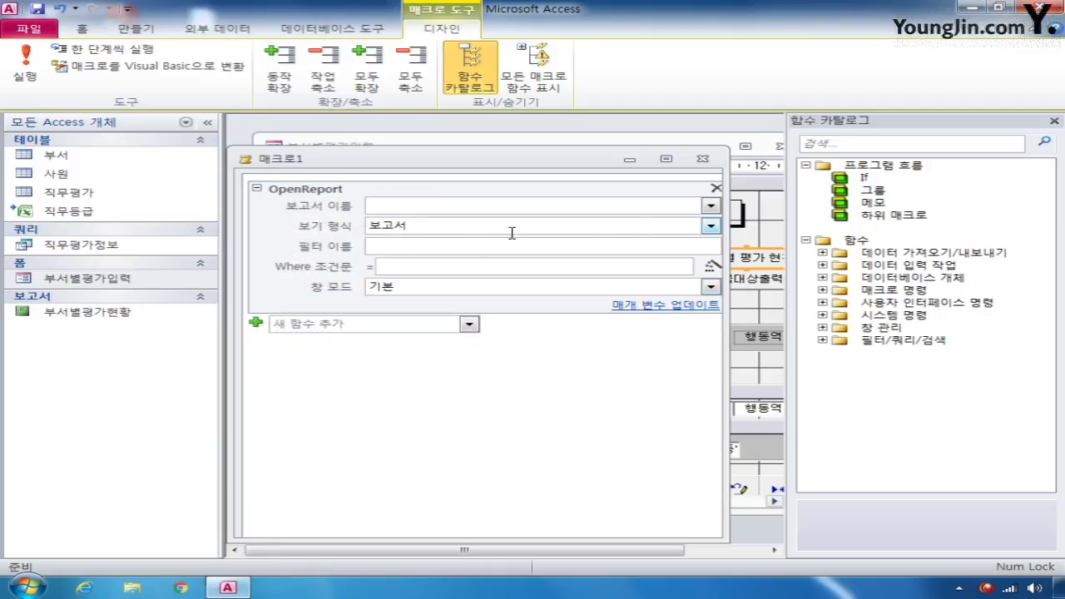
pyautogui.click(711, 206)
pyautogui.click(641, 223)
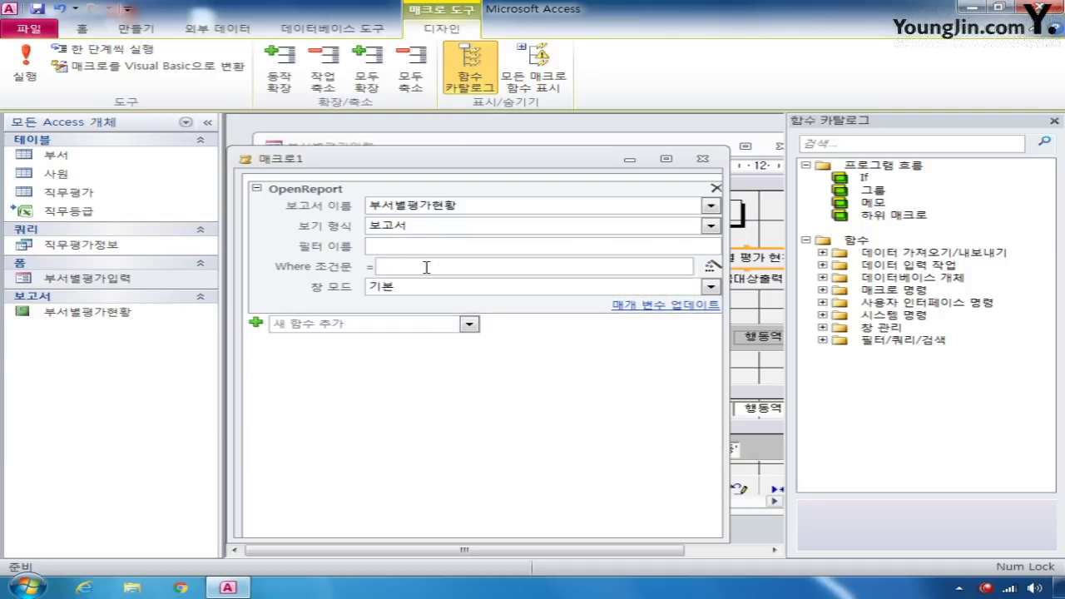
# - Set the report view to 인쇄 미리 보기 and open the Expression Builder for Where Condition
pyautogui.click(466, 227)
pyautogui.click(709, 226)
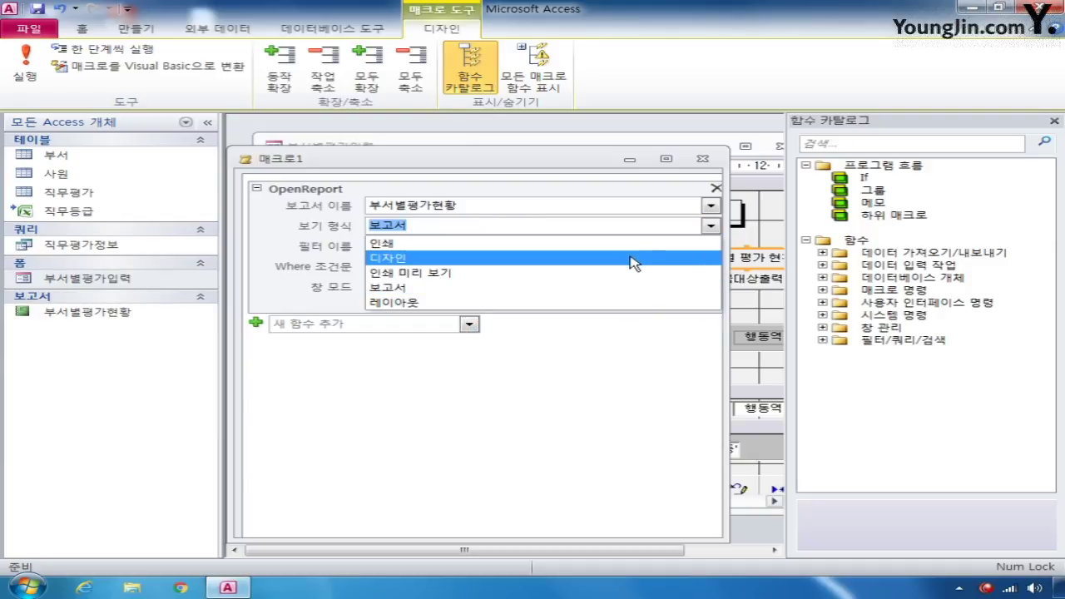
pyautogui.click(601, 277)
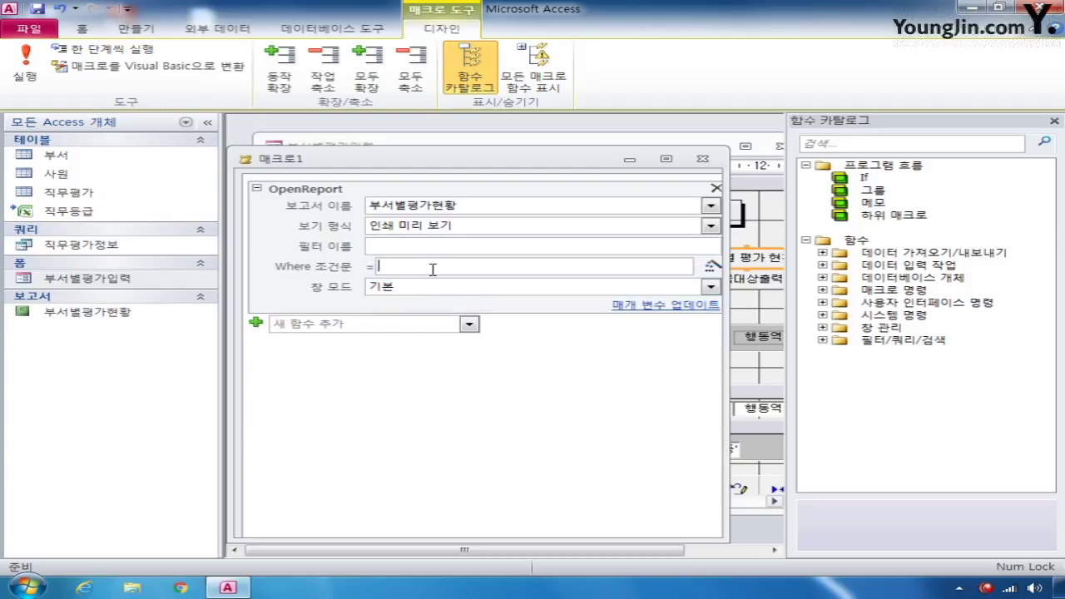
pyautogui.click(709, 268)
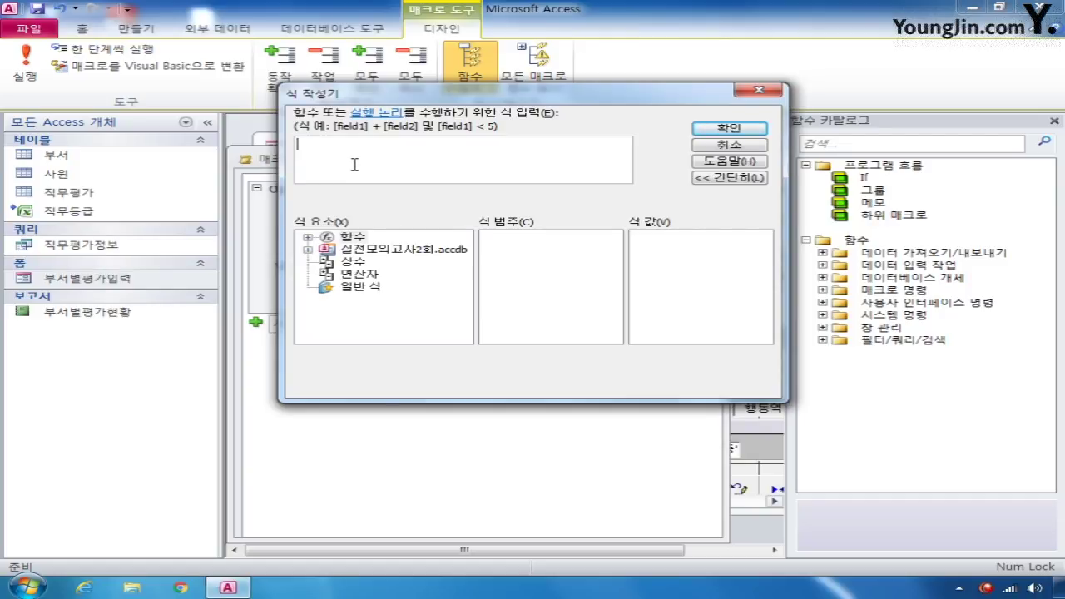
# - Begin the Where expression with =[부서명] like "*" &
pyautogui.write('=')
pyautogui.write('[qnt')
pyautogui.write('j')
pyautogui.press('BackSpace')
pyautogui.press('BackSpace')
pyautogui.press('BackSpace')
pyautogui.press('BackSpace')
pyautogui.press('Hangul')
pyautogui.write('부서명] like "*" &')
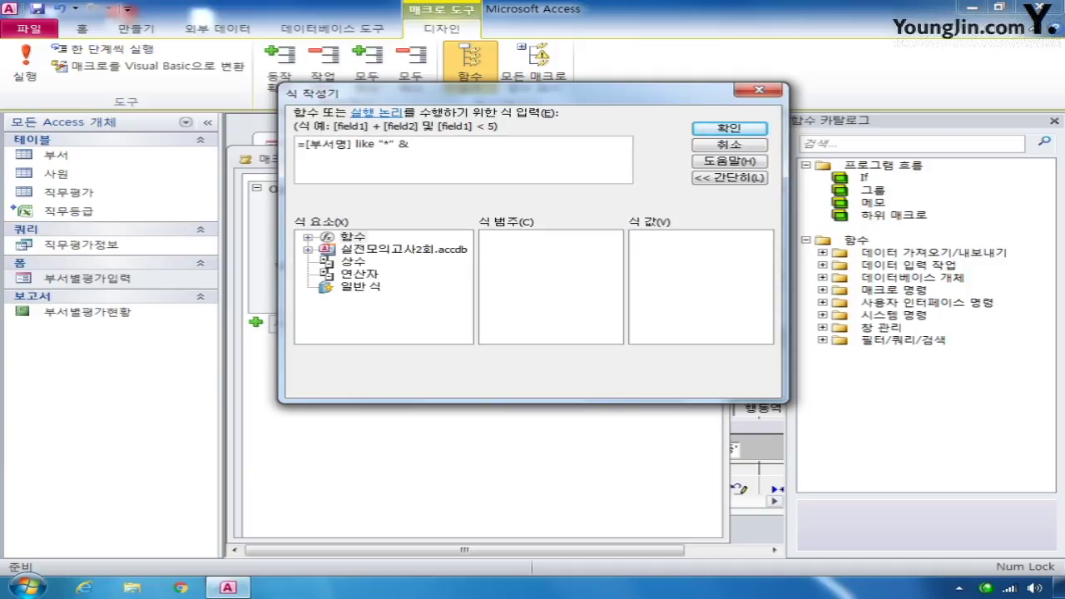
# - Insert Forms![부서별평가입력]![lst부서명], append & "*", and accept the expression
pyautogui.click(307, 249)
pyautogui.click(327, 287)
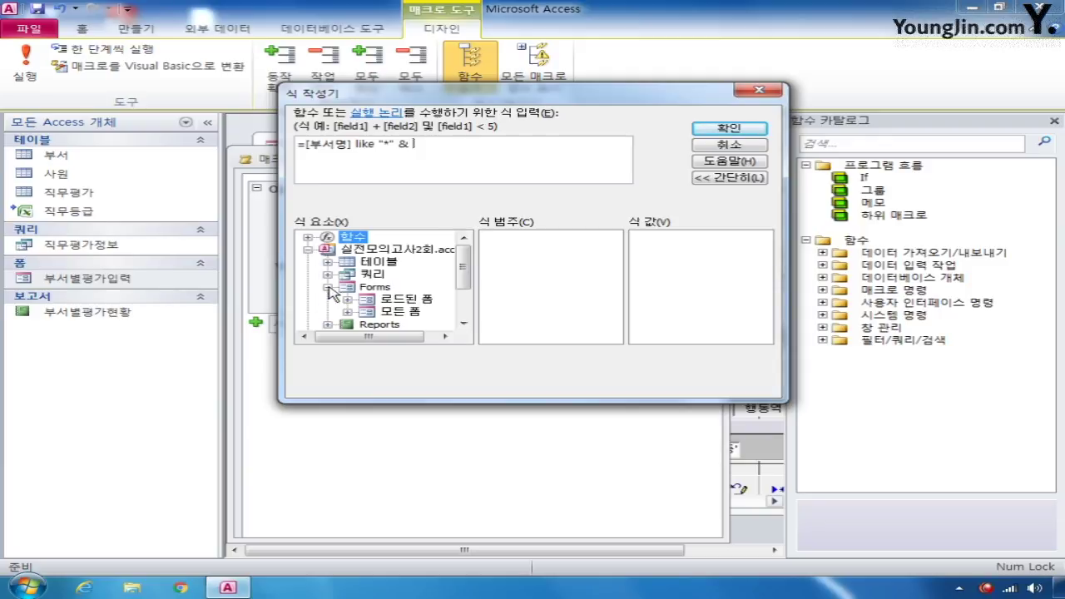
pyautogui.click(347, 312)
pyautogui.moveTo(465, 287); pyautogui.dragTo(464, 306)
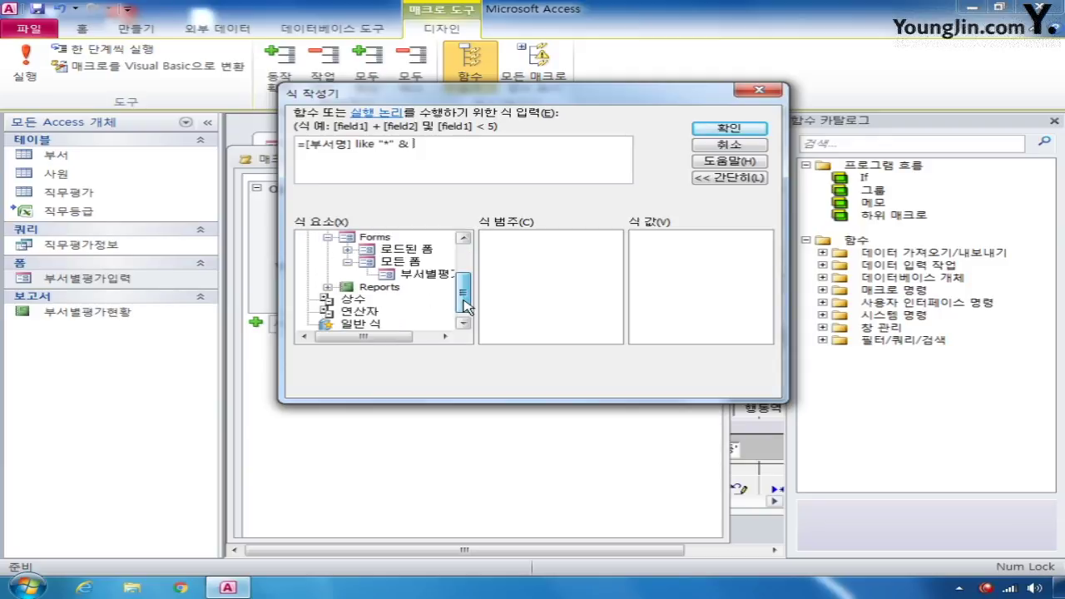
pyautogui.moveTo(383, 336); pyautogui.dragTo(404, 336)
pyautogui.click(419, 276)
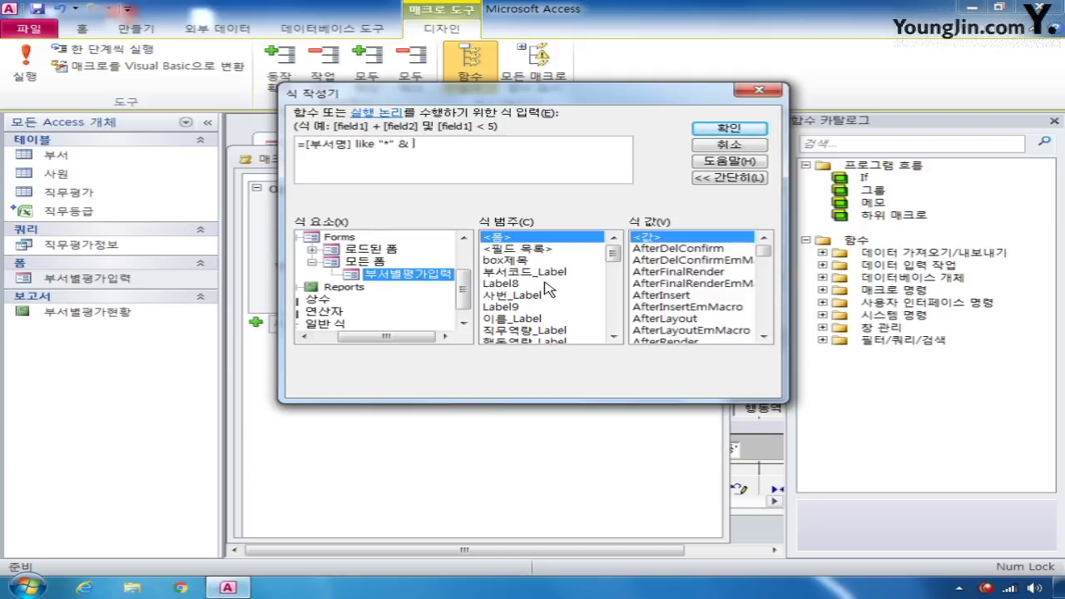
pyautogui.moveTo(614, 254); pyautogui.dragTo(610, 280)
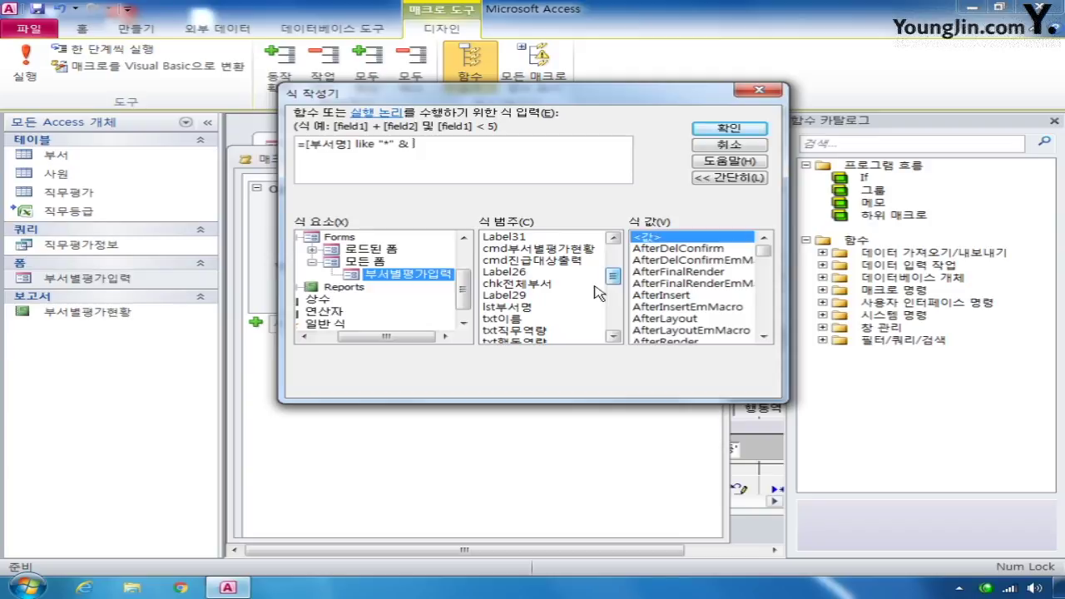
pyautogui.doubleClick(512, 307)
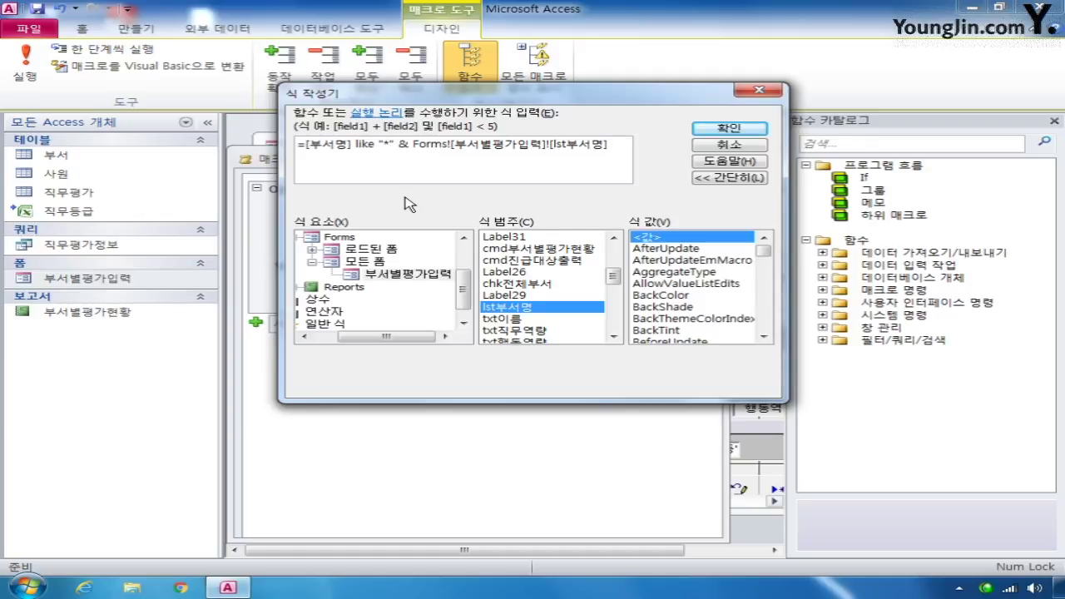
pyautogui.write('& "*')
pyautogui.click(762, 131)
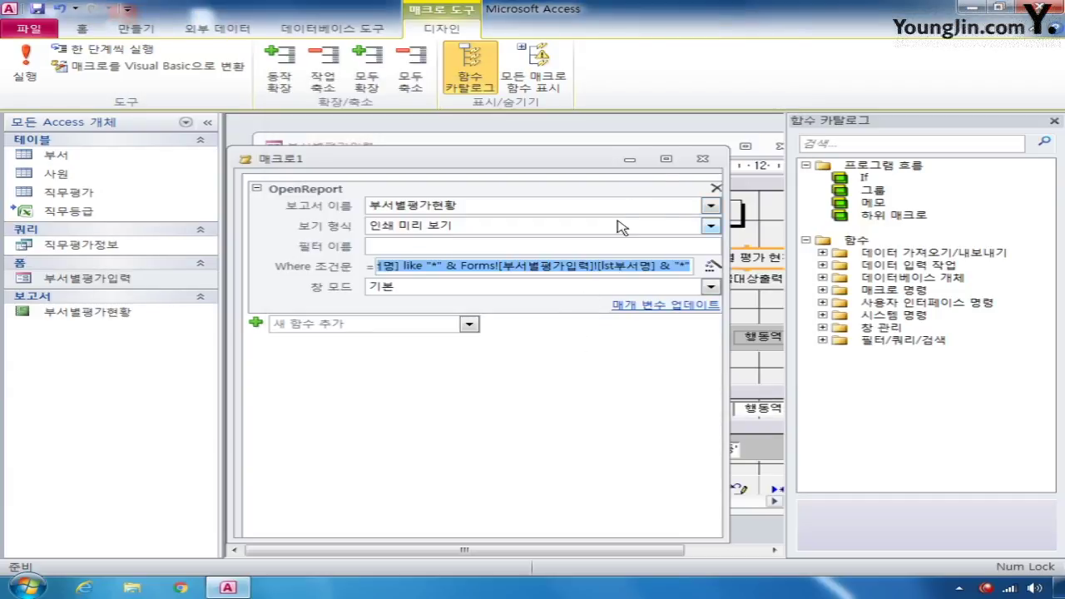
# - Close the macro and save it as 보고서열기
pyautogui.click(702, 158)
pyautogui.click(416, 333)
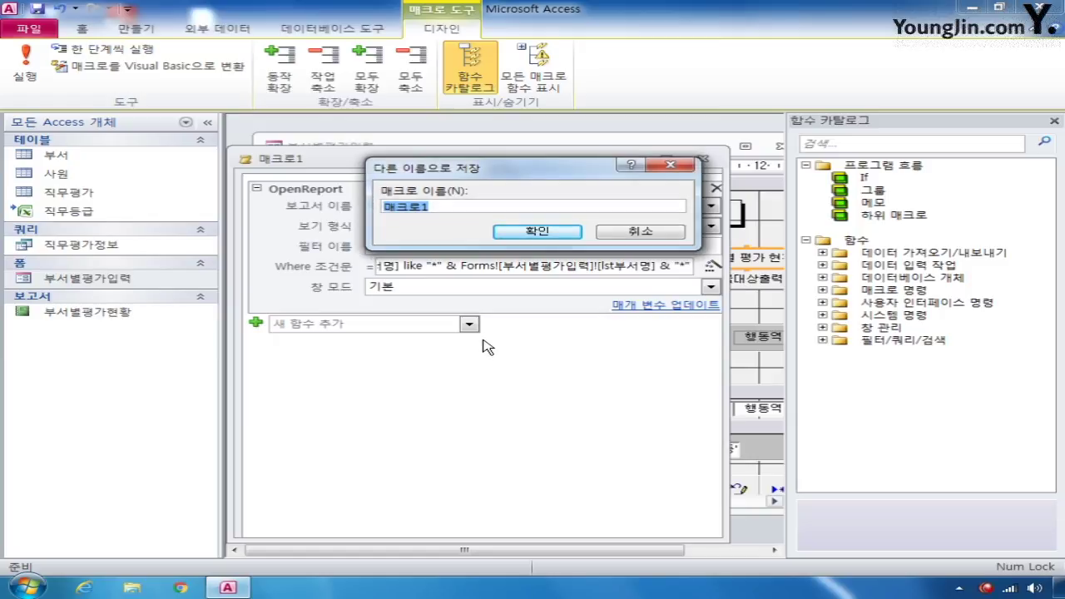
pyautogui.write('보고서열기')
pyautogui.press('Return')
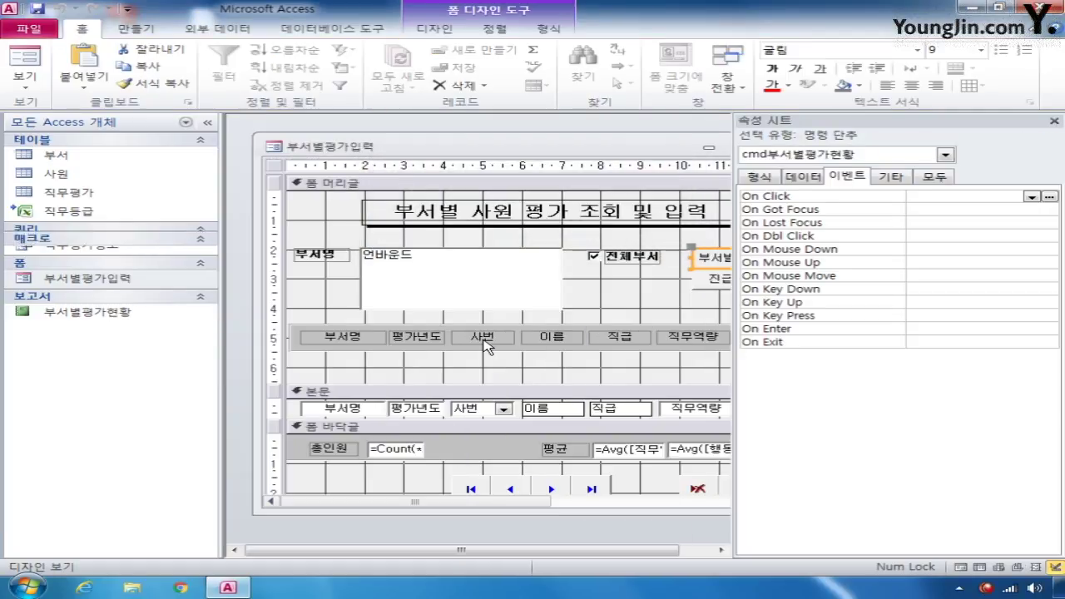
# - Set cmd부서별평가현황's On Click to 보고서열기, then close and save the form
pyautogui.click(971, 197)
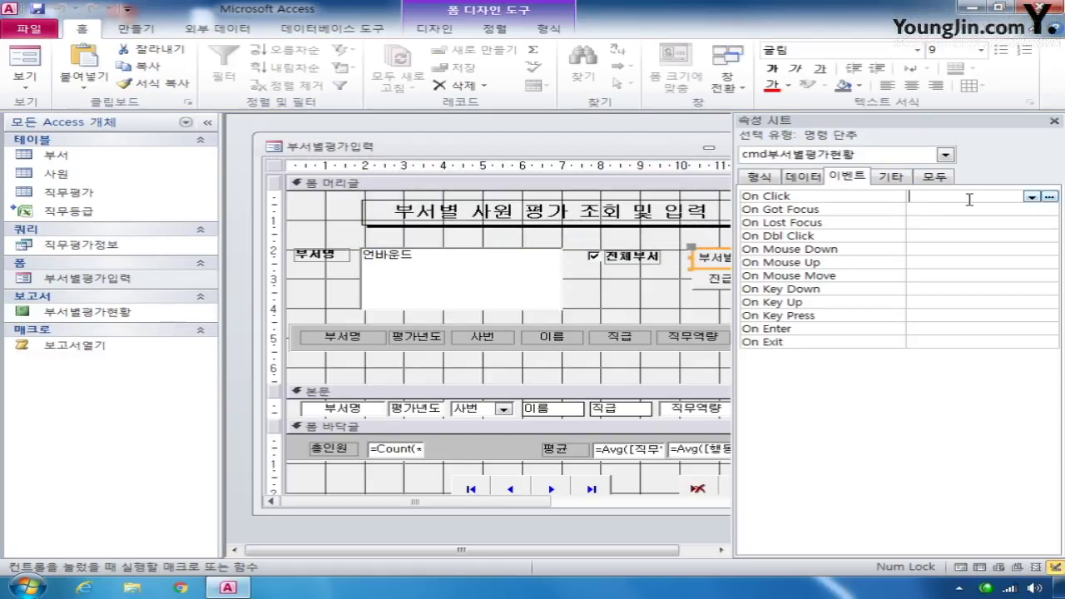
pyautogui.click(1032, 197)
pyautogui.click(944, 209)
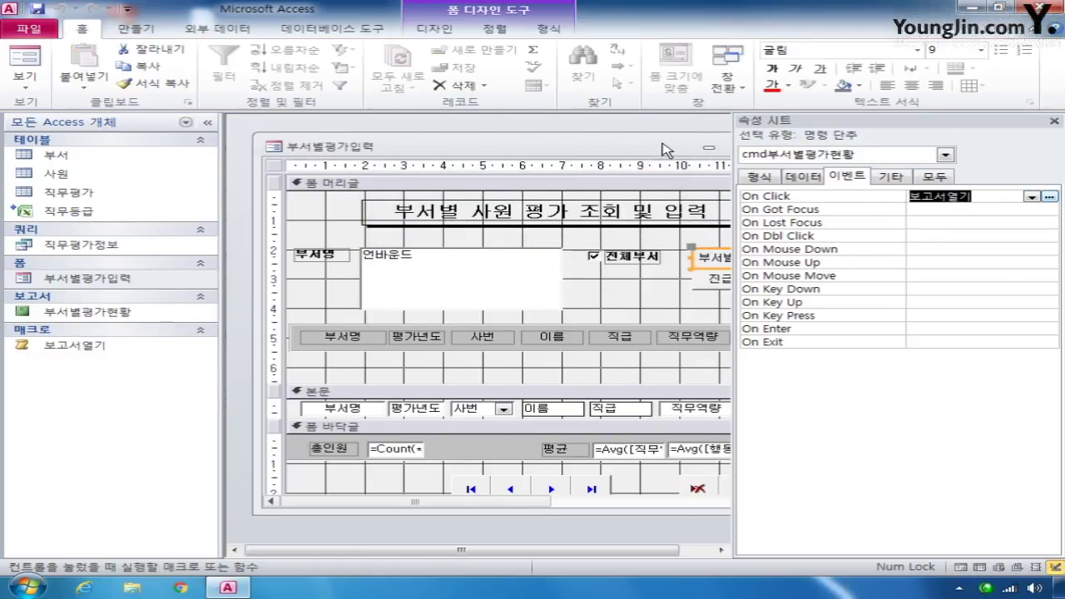
pyautogui.moveTo(668, 150); pyautogui.dragTo(515, 150)
pyautogui.click(628, 147)
pyautogui.click(449, 329)
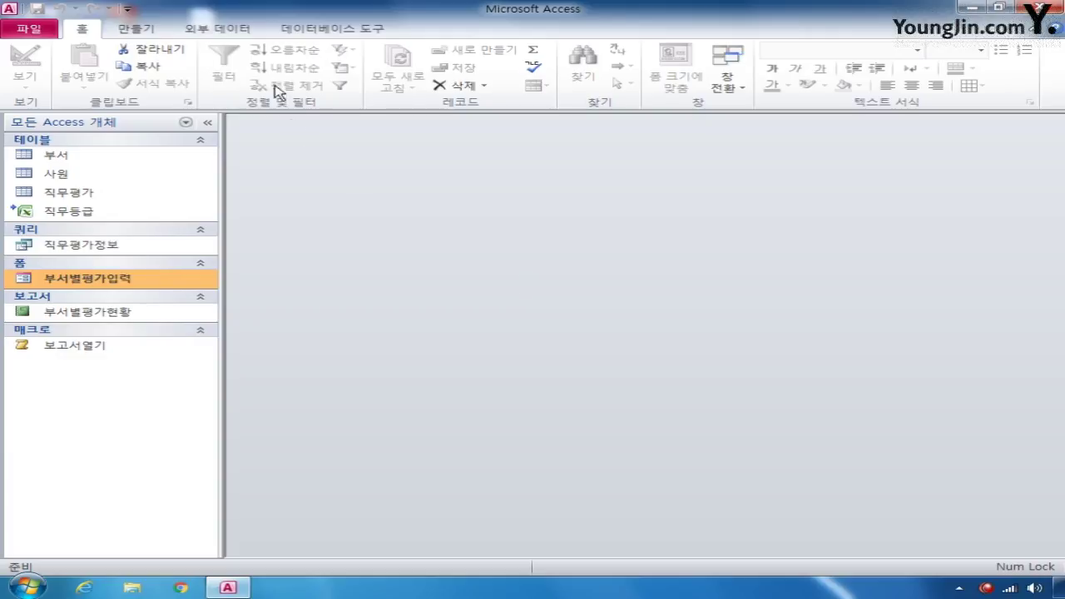
# - Start a new query design, then close it without adding any tables
pyautogui.click(155, 34)
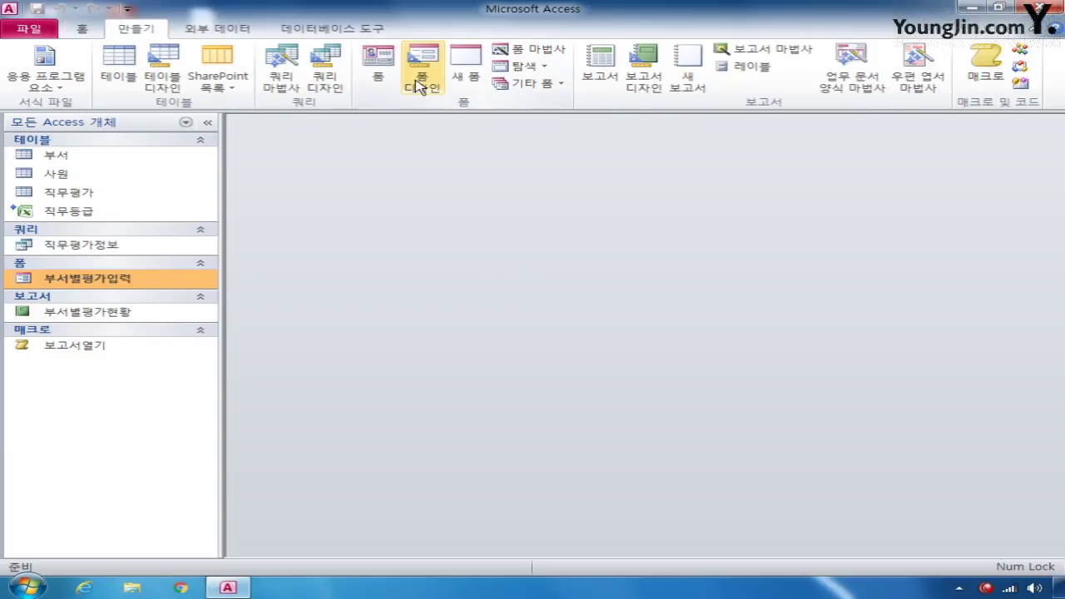
pyautogui.click(325, 69)
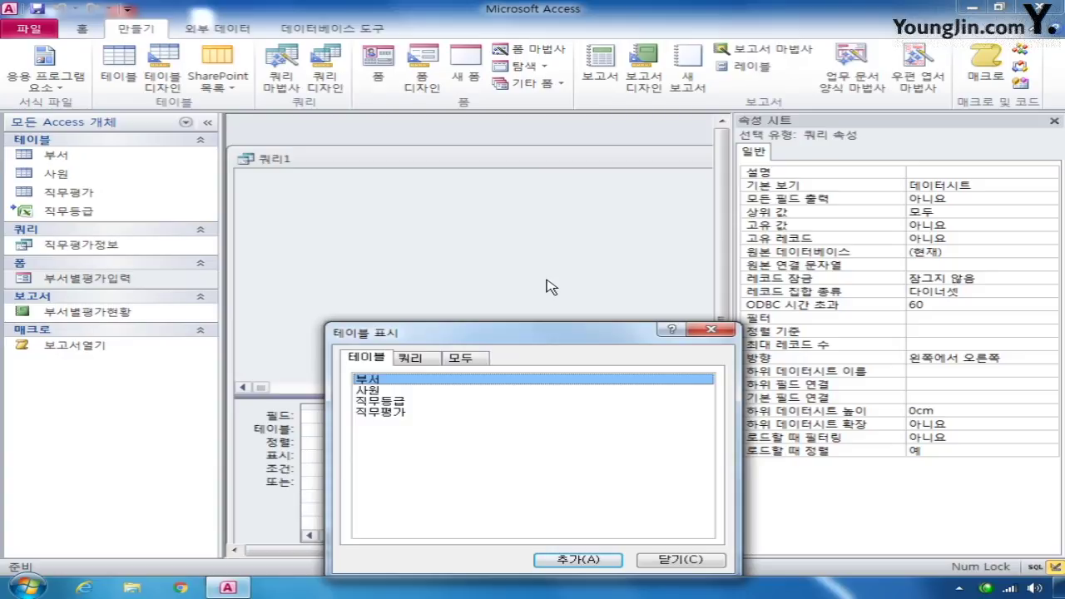
pyautogui.click(712, 330)
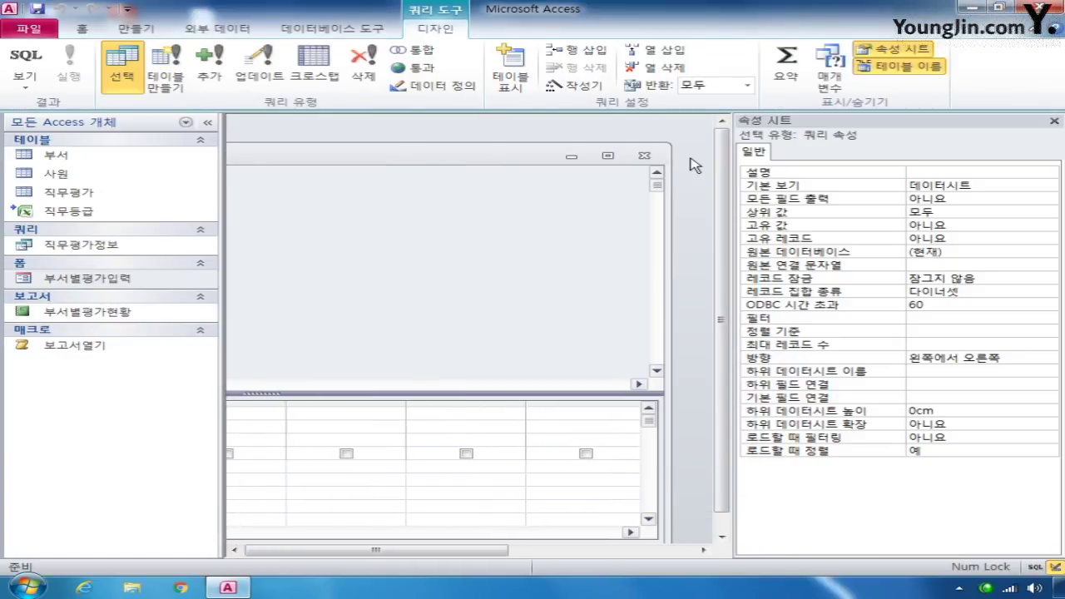
pyautogui.click(645, 159)
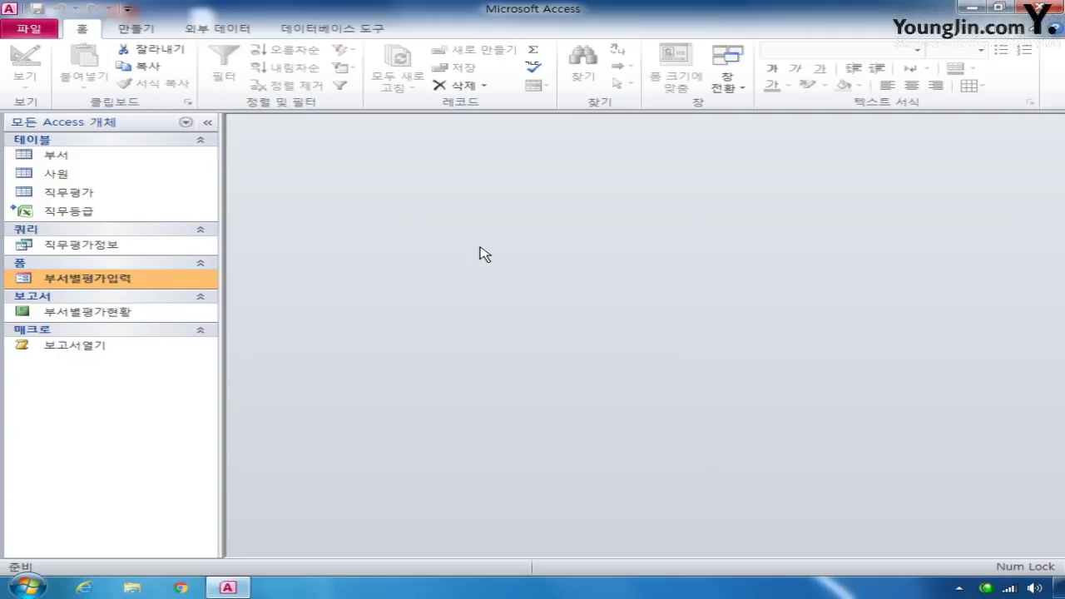
# - In 부서별평가입력 Design View, set txt직무등급's On Got Focus to [이벤트 프로시저] and open its code
pyautogui.rightClick(136, 279)
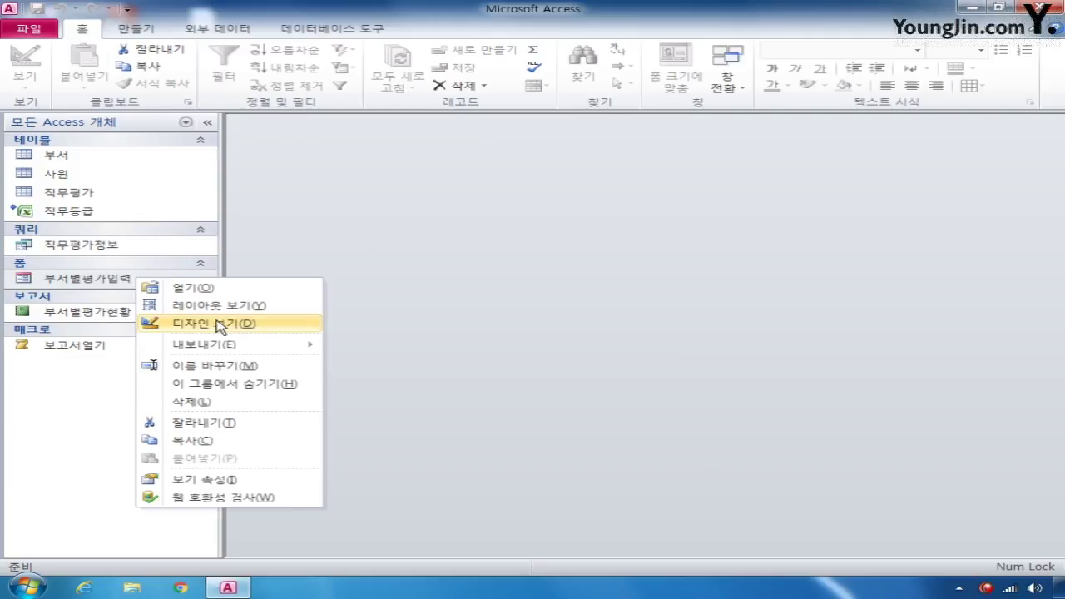
pyautogui.click(221, 324)
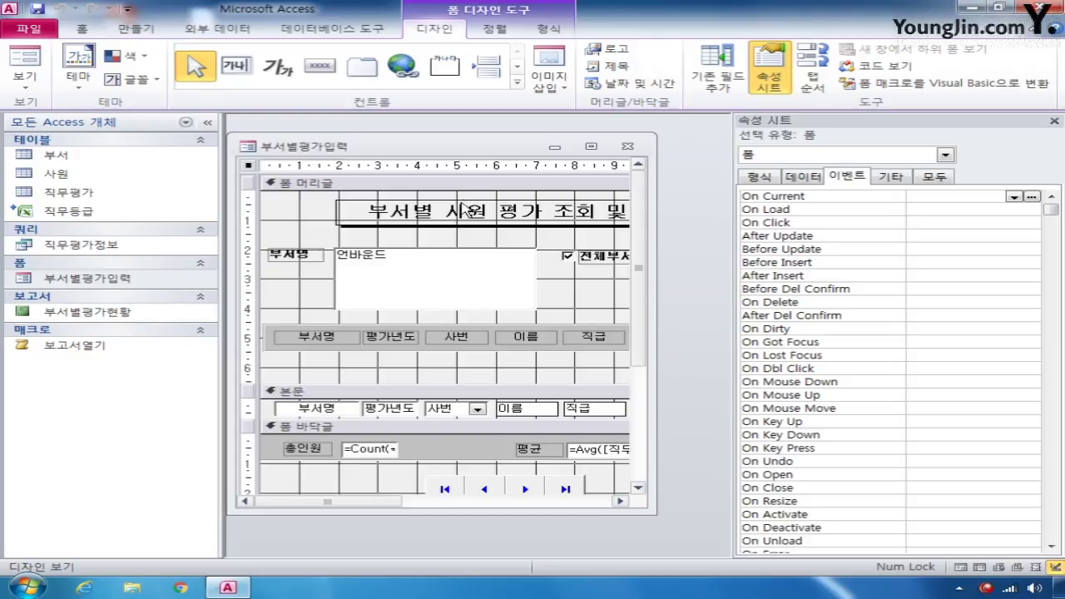
pyautogui.click(945, 155)
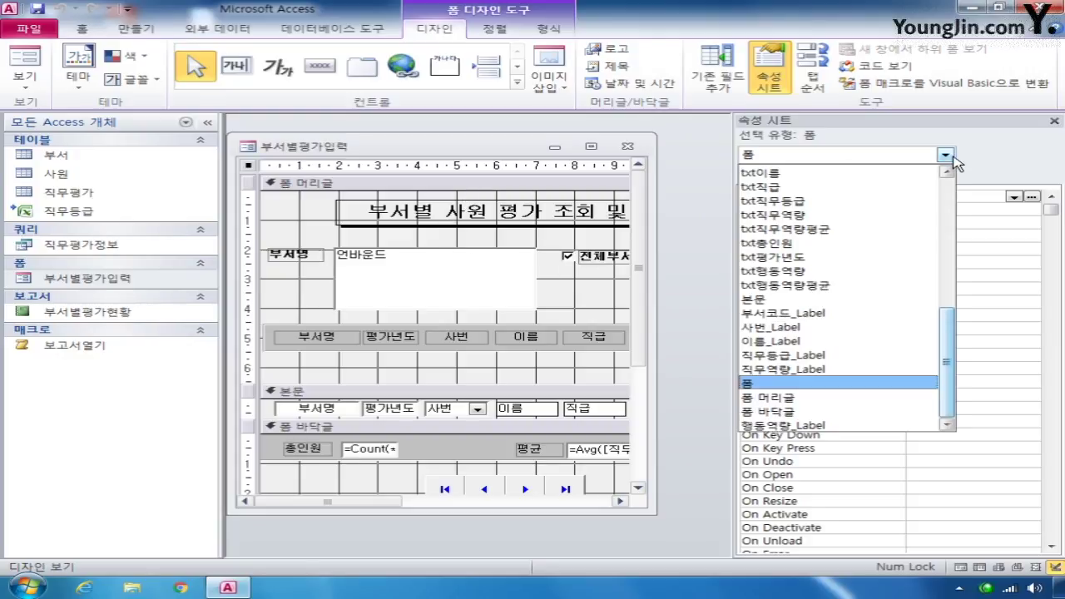
pyautogui.click(890, 203)
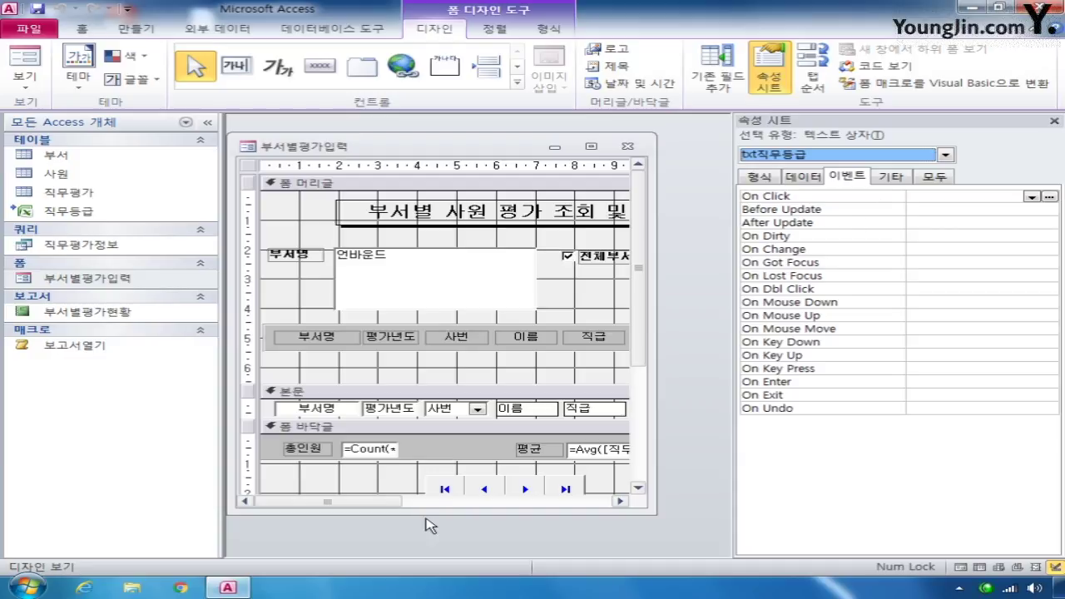
pyautogui.moveTo(385, 502); pyautogui.dragTo(580, 502)
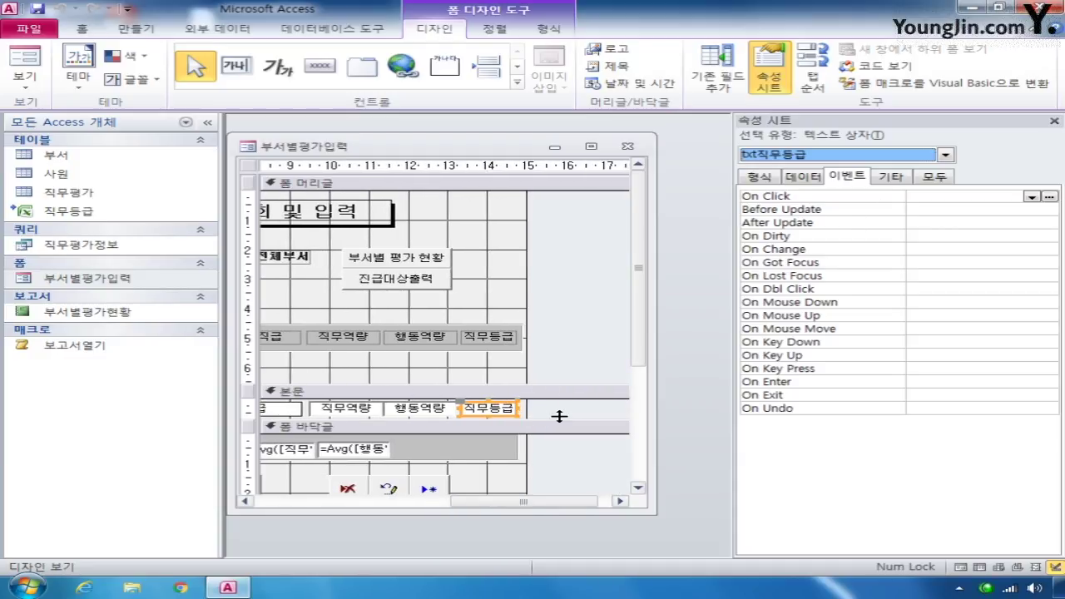
pyautogui.click(909, 262)
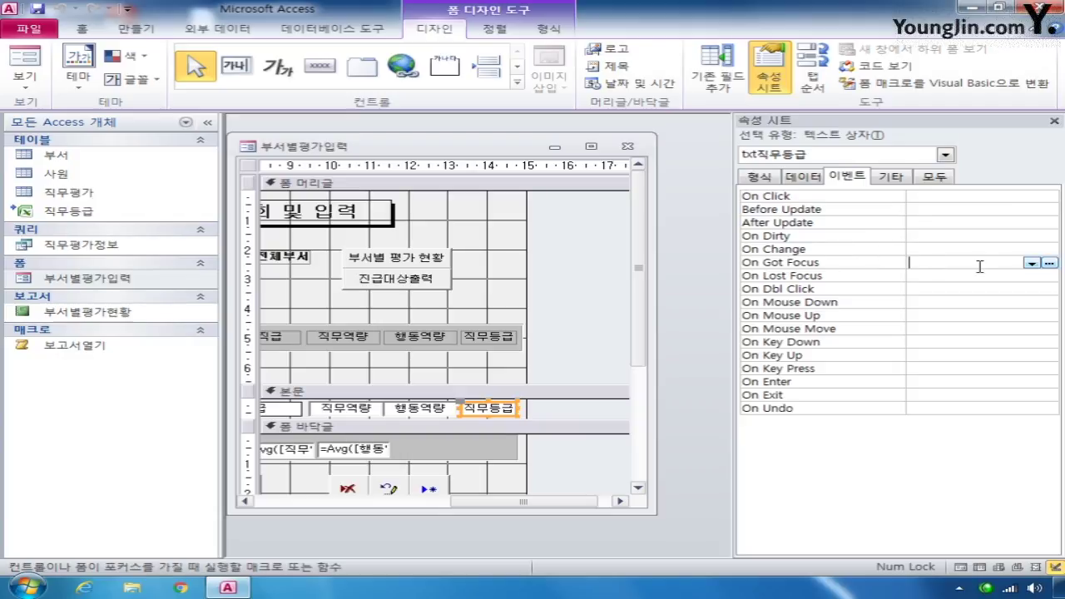
pyautogui.click(1032, 263)
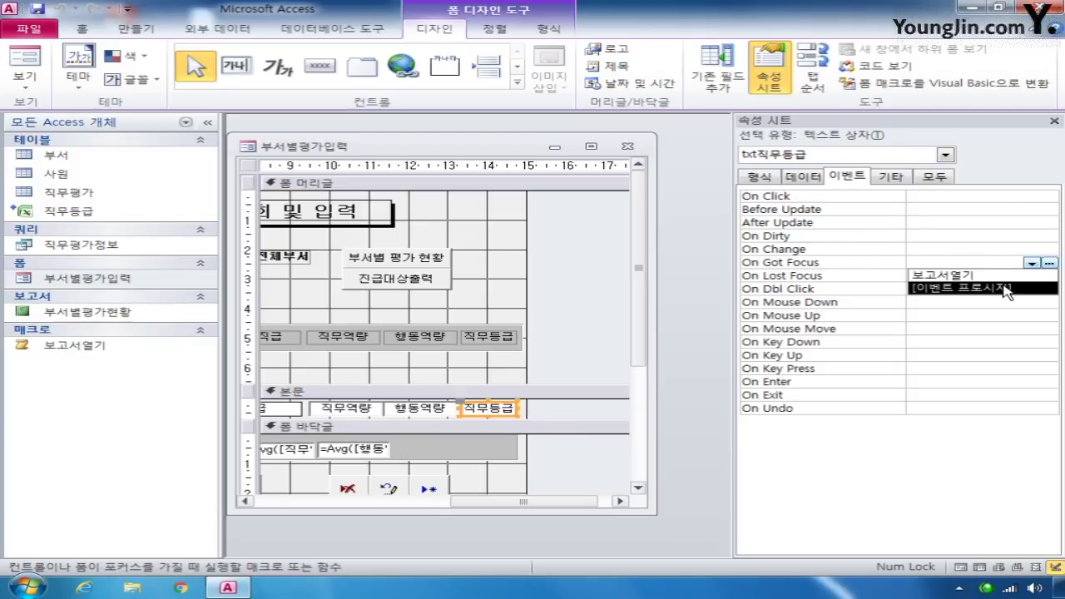
pyautogui.click(999, 288)
pyautogui.click(1049, 263)
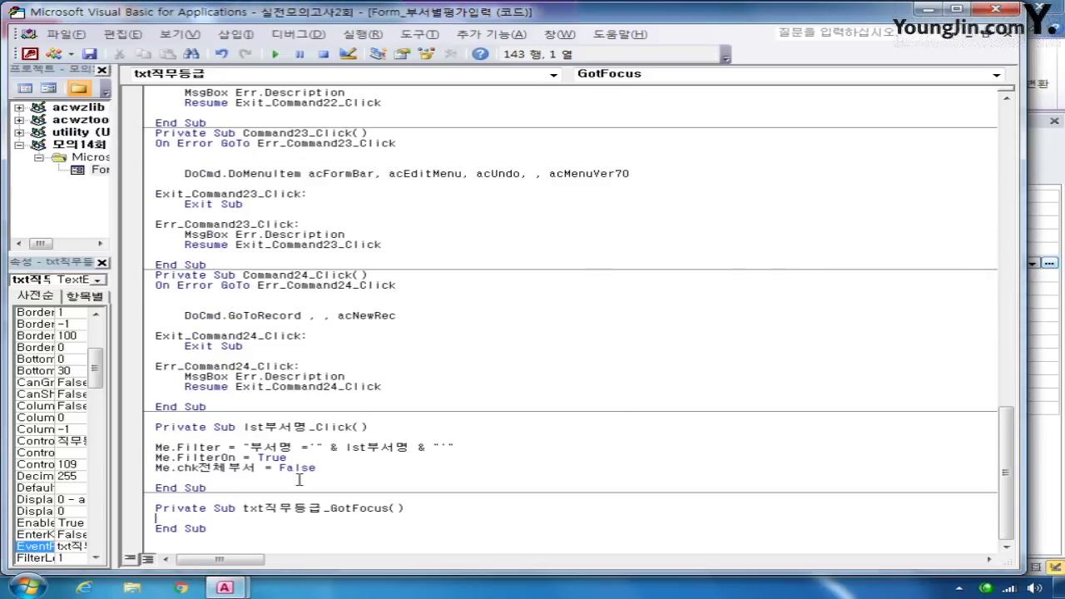
# - Write 평균 = (txt직무역량 + txt행동역량) / 2, then Select Case 평균 on the next line
pyautogui.press('Return')
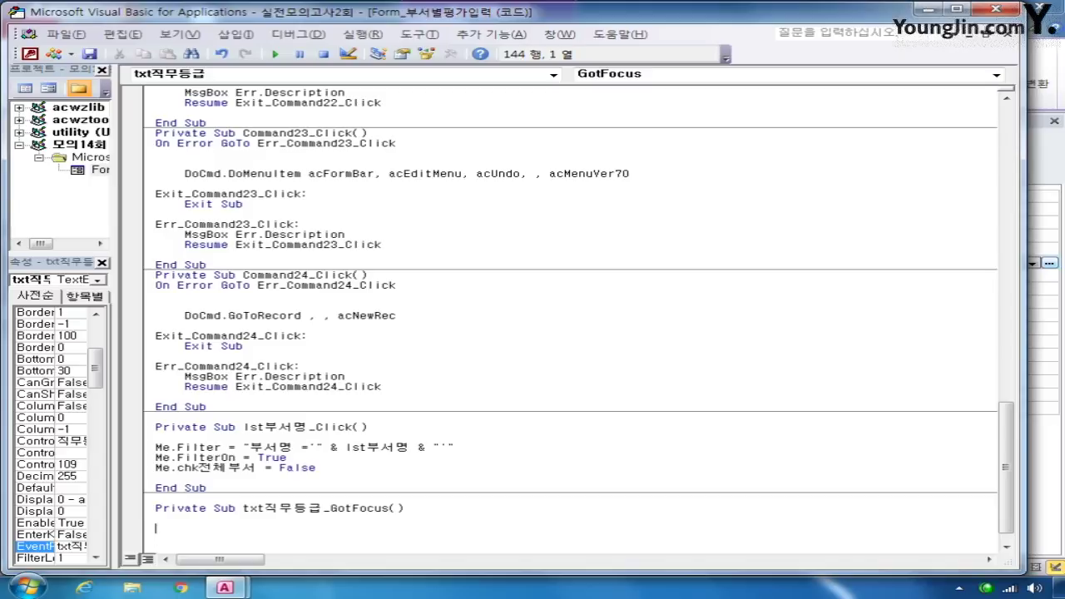
pyautogui.scroll(-1, 310, 480)
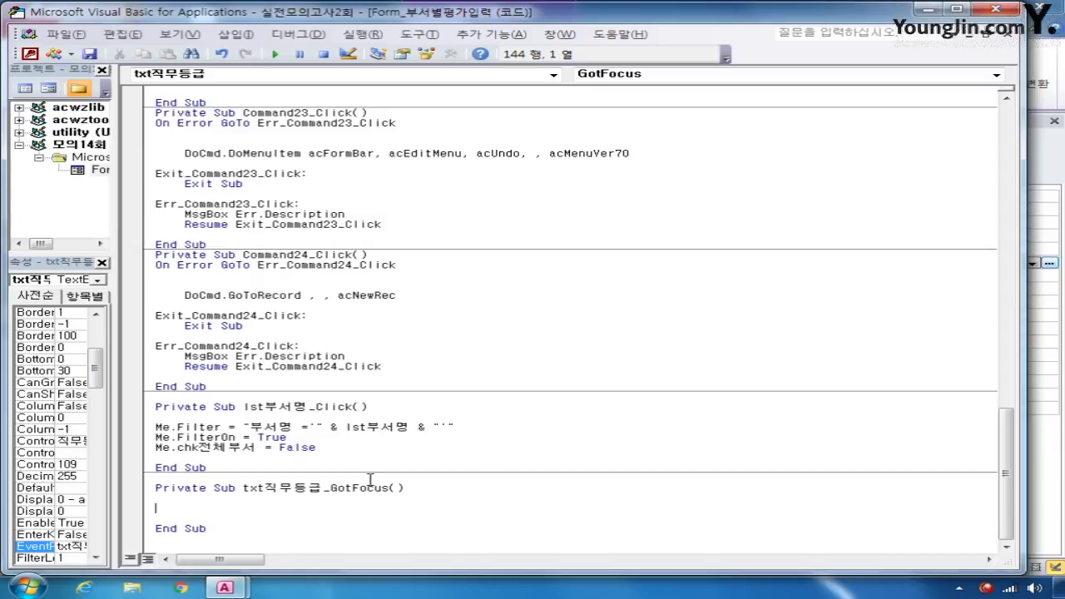
pyautogui.write('ㅍ')
pyautogui.write('평균 = ')
pyautogui.write('(')
pyautogui.write('txt직무')
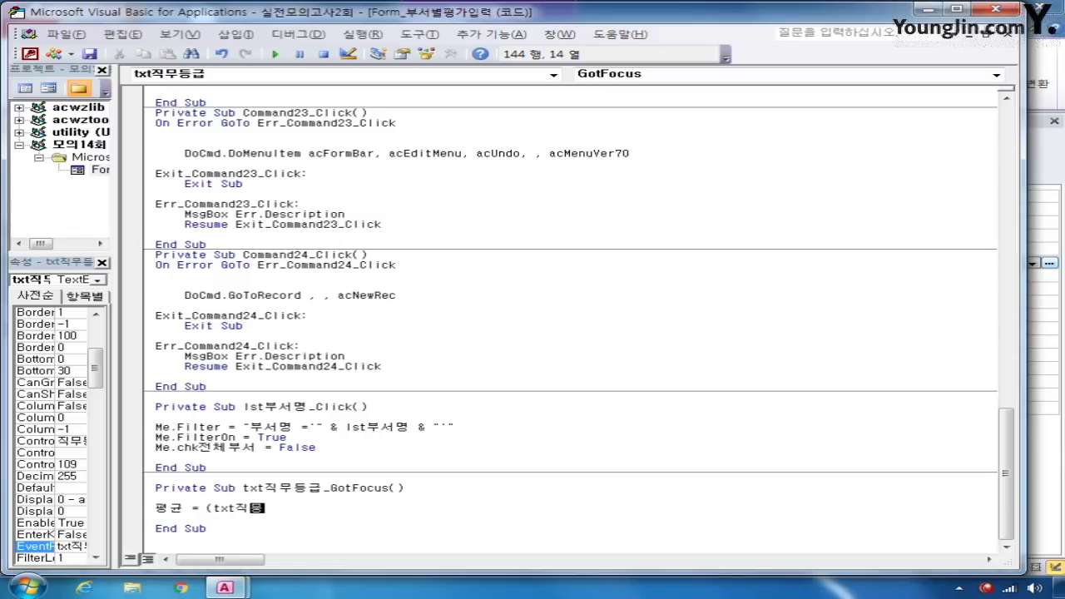
pyautogui.write('역량 +')
pyautogui.write('txt')
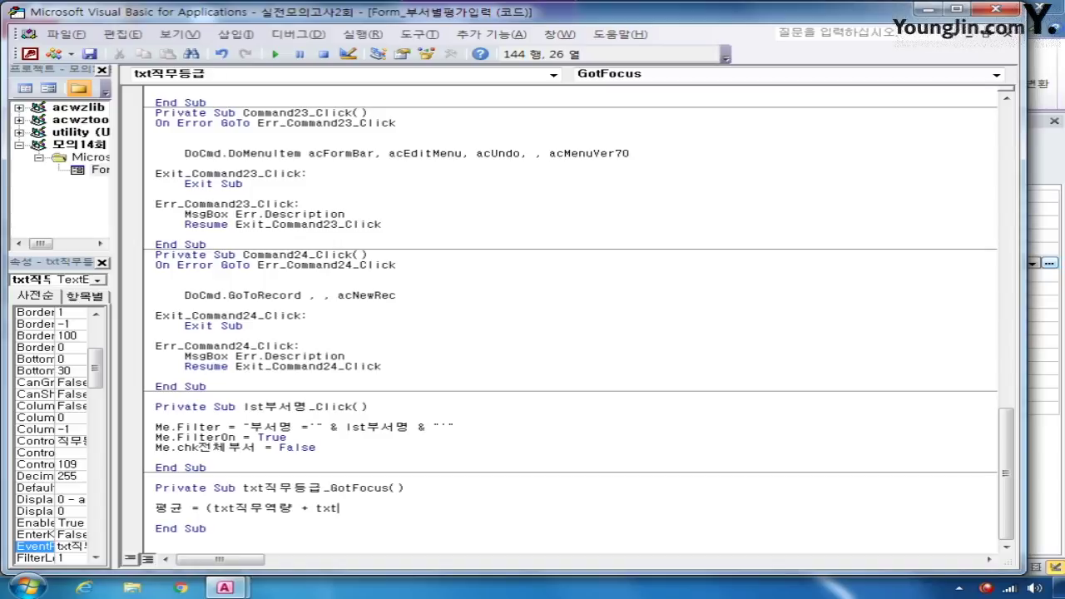
pyautogui.write('행동역량) / 2')
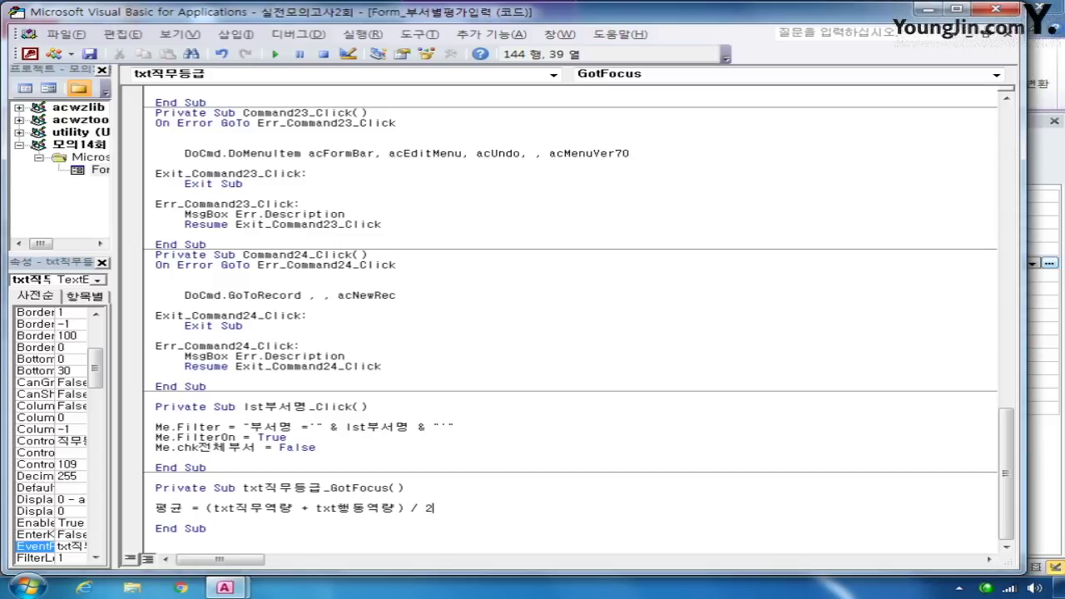
pyautogui.press('Return')
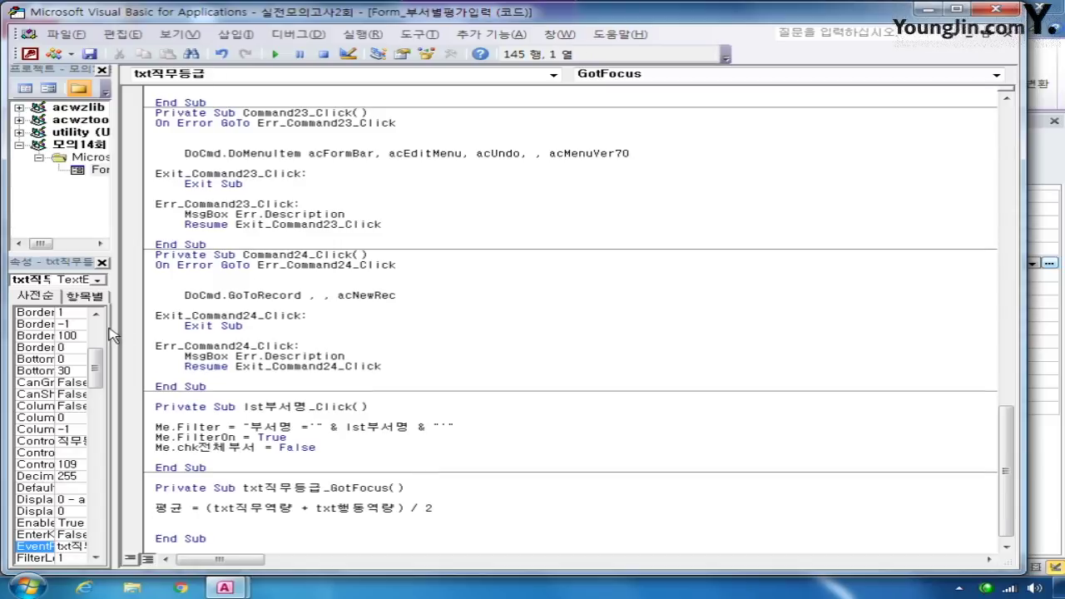
pyautogui.scroll(-1, 231, 513)
pyautogui.moveTo(206, 498); pyautogui.dragTo(434, 497)
pyautogui.click(159, 511)
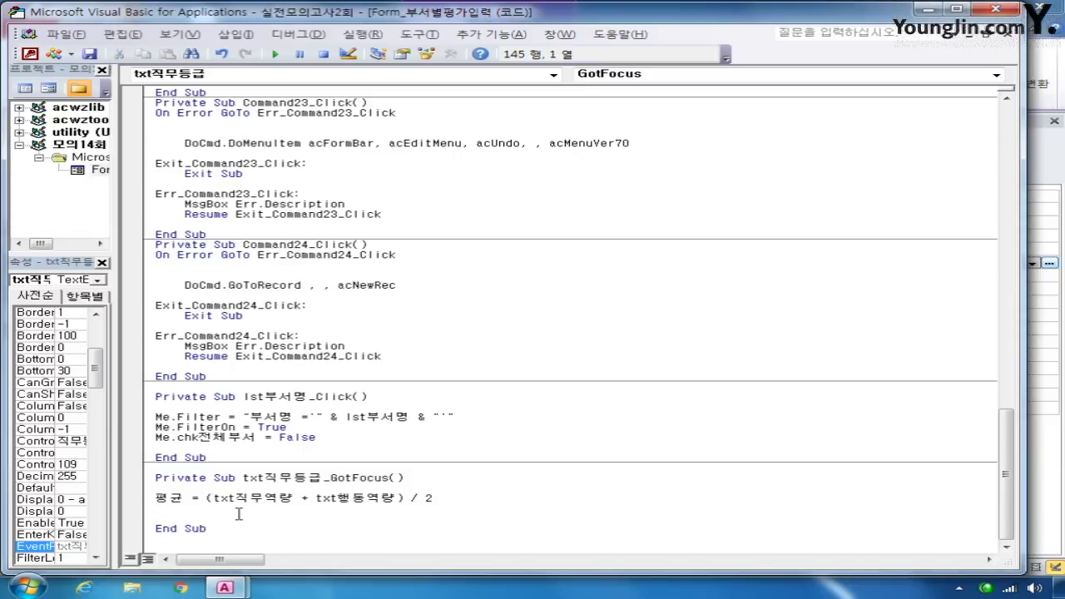
pyautogui.write('select case 평균')
# - Add Case Is >= 90 setting txt직무등급 = "A"
pyautogui.press('Return')
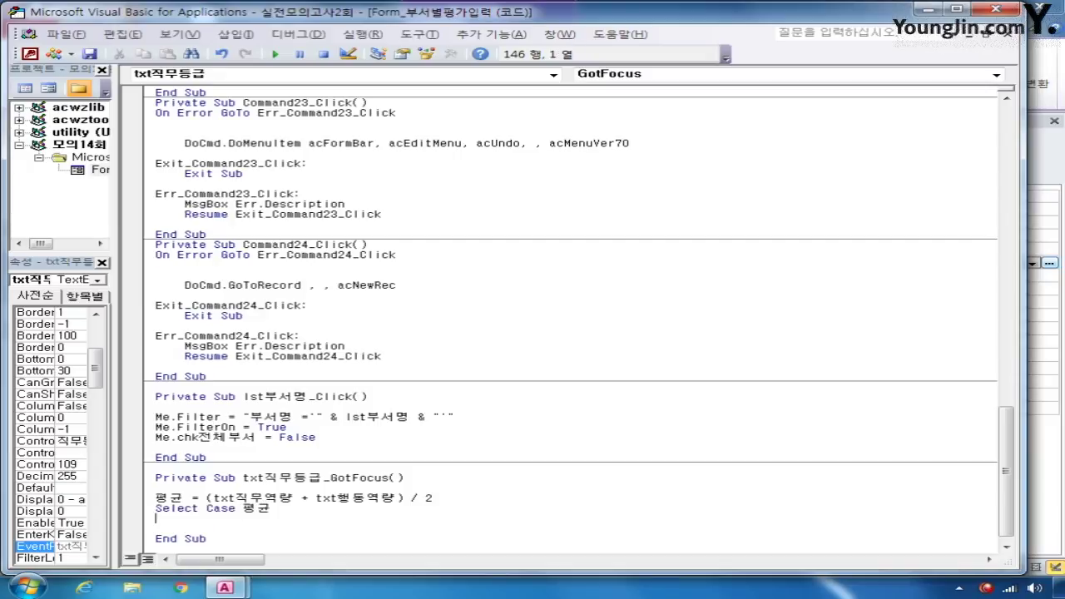
pyautogui.write('case is >')
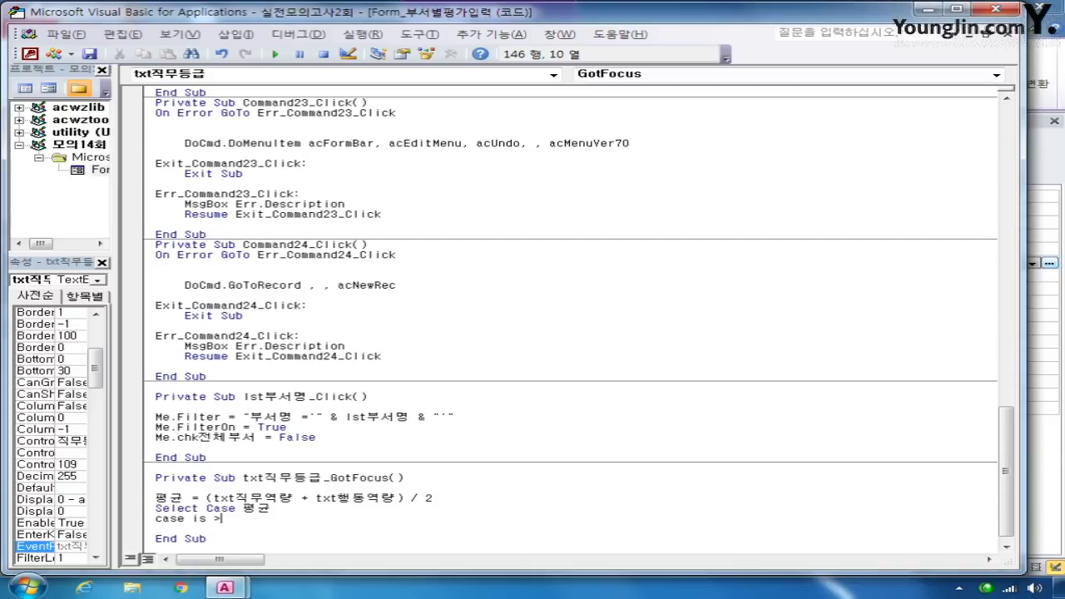
pyautogui.write('=90')
pyautogui.press('Return')
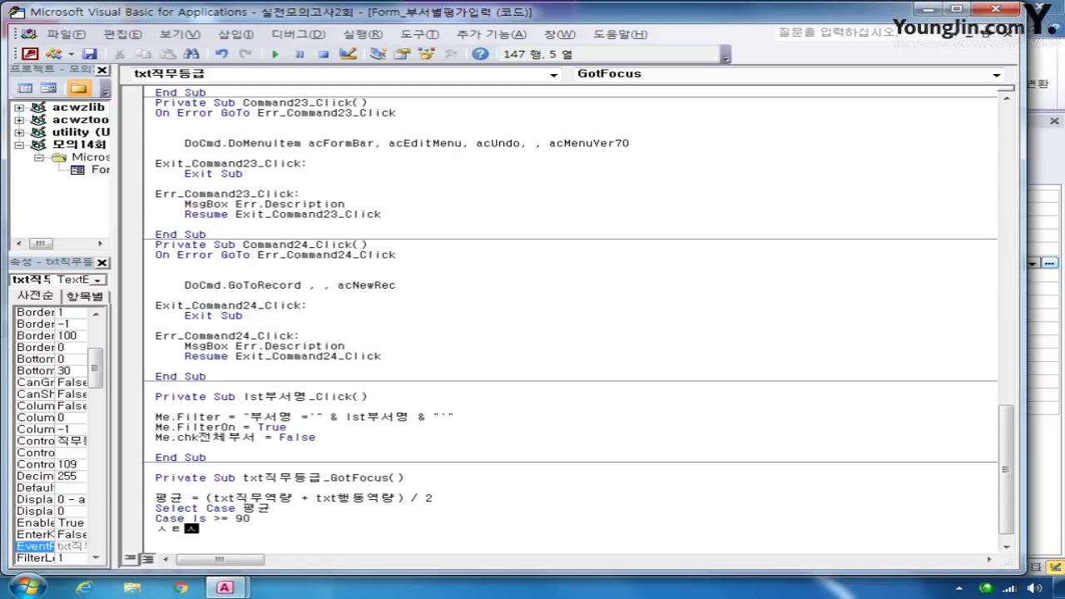
pyautogui.write('txt직무등급 = "시')
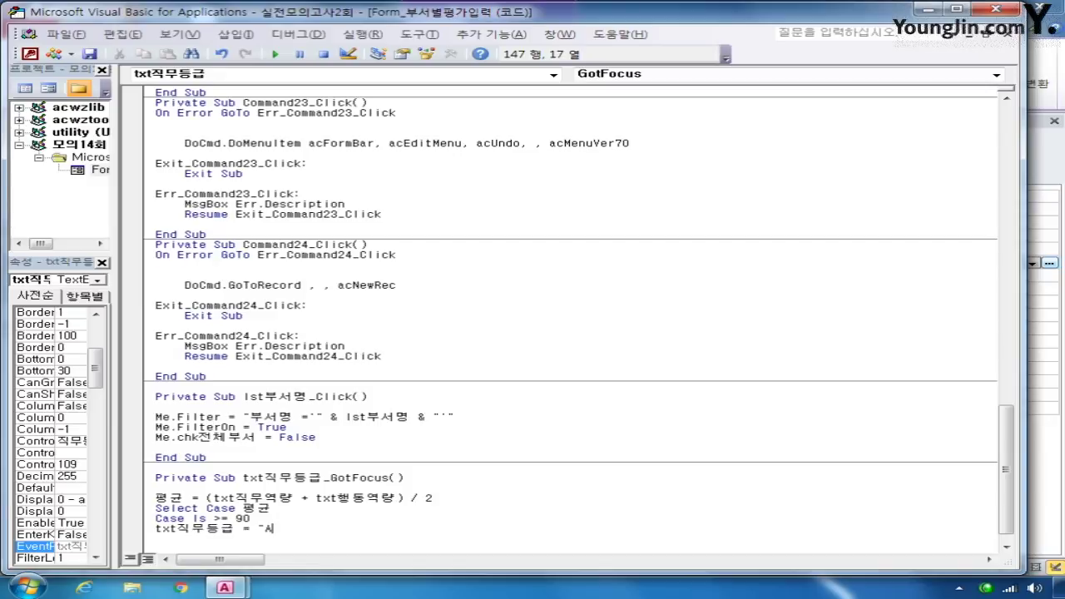
pyautogui.press('BackSpace')
pyautogui.write('A"')
# - Duplicate the first Case block three times below it
pyautogui.moveTo(282, 529); pyautogui.dragTo(152, 519)
pyautogui.hotkey('ctrl', 'c')
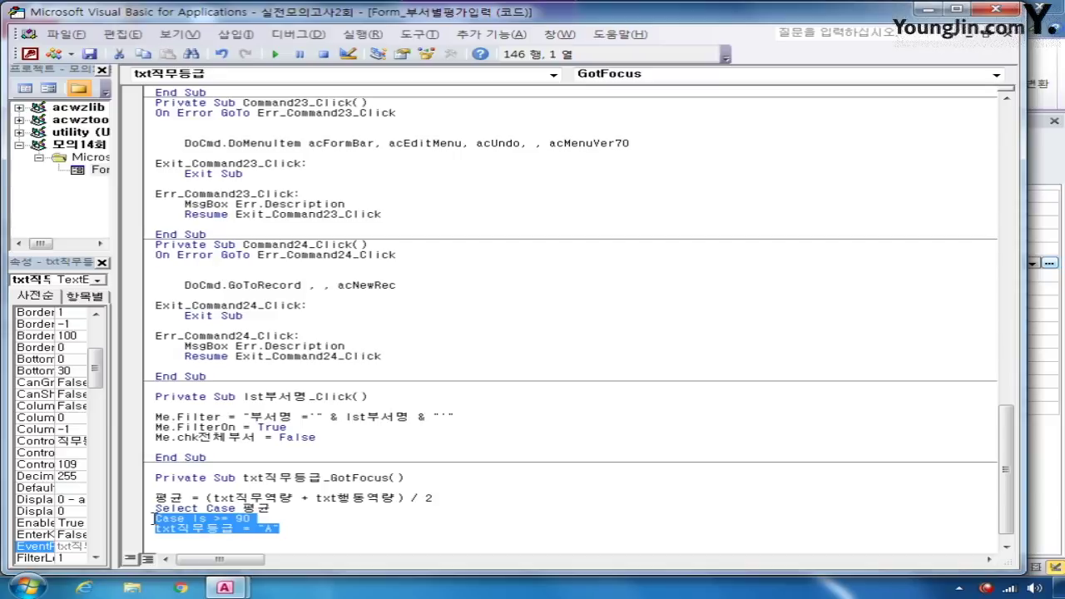
pyautogui.click(306, 530)
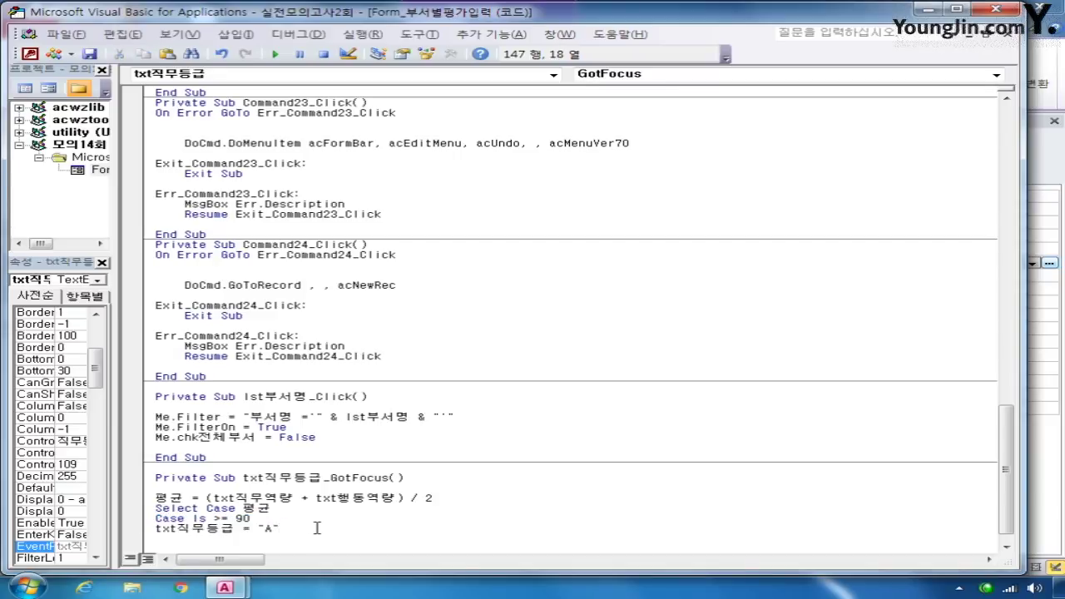
pyautogui.press('Return')
pyautogui.hotkey('ctrl', 'v')
pyautogui.press('Return')
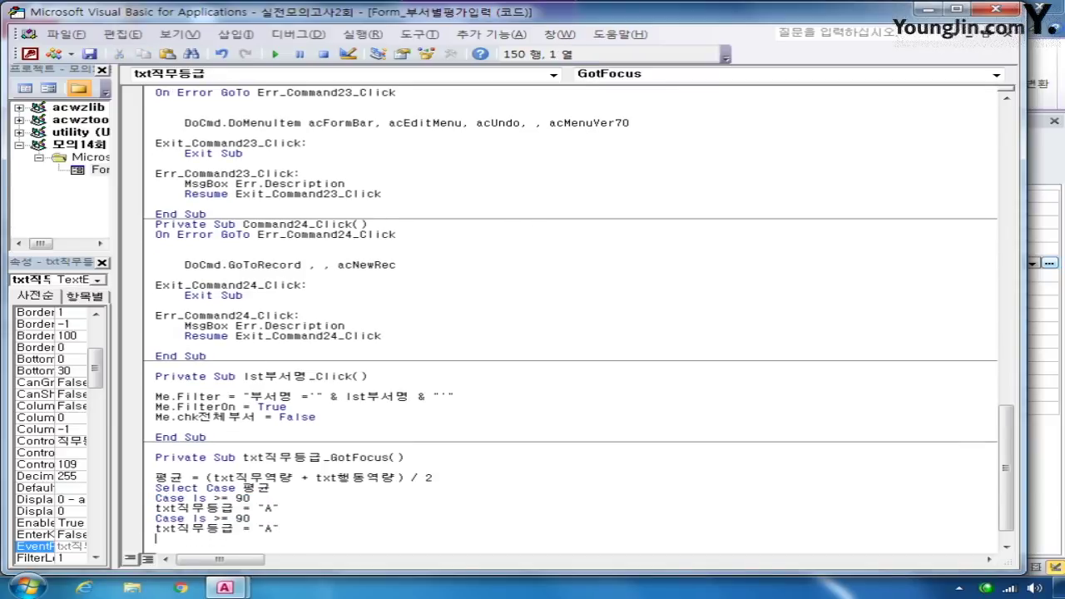
pyautogui.hotkey('ctrl', 'v')
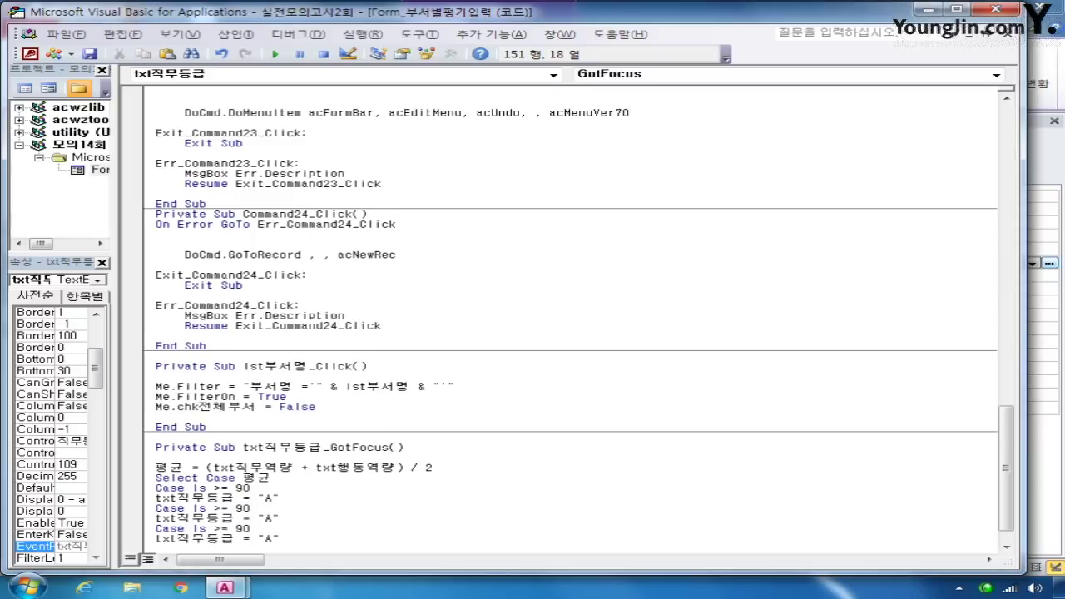
pyautogui.press('Return')
pyautogui.hotkey('ctrl', 'v')
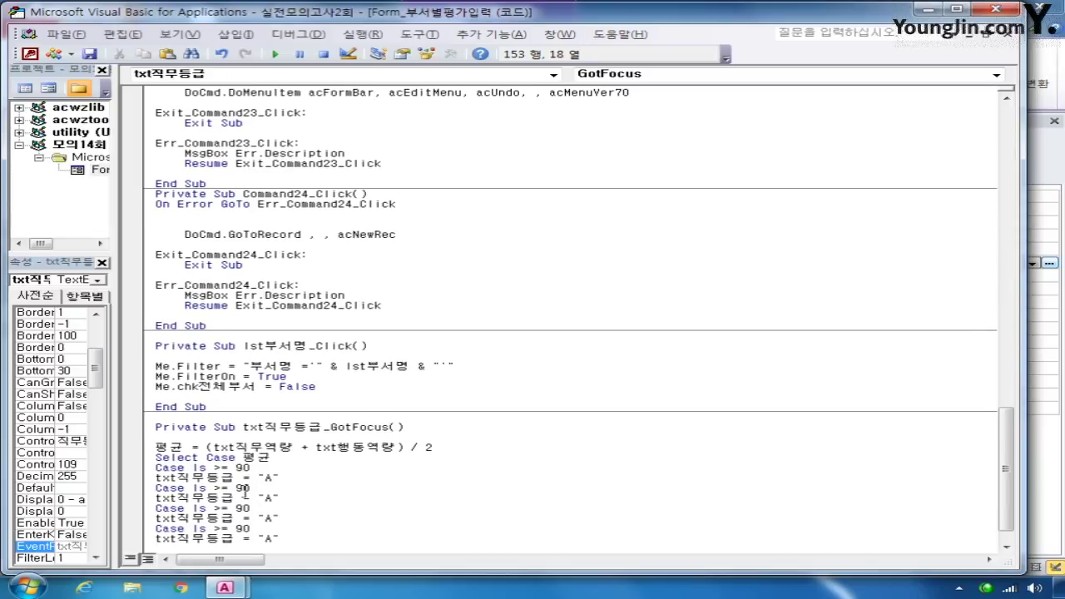
# - Change the second copy to Case Is >= 80 with grade "B"
pyautogui.click(243, 489)
pyautogui.press('BackSpace')
pyautogui.write('8')
pyautogui.press('Down')
pyautogui.press('Right')
pyautogui.press('Right')
pyautogui.press('Right')
pyautogui.press('Right')
pyautogui.hotkey('shift', 'Left')
pyautogui.write('B')
# - Change the third copy to Case Is >= 70 with grade "C"
pyautogui.press('Down')
pyautogui.press('Left')
pyautogui.hotkey('shift', 'Left')
pyautogui.write('7')
pyautogui.press('Down')
pyautogui.press('Right')
pyautogui.press('Right')
pyautogui.press('Right')
pyautogui.press('Right')
pyautogui.press('Right')
pyautogui.press('BackSpace')
pyautogui.write('C')
# - Change the fourth copy to Case Is >= 60 with grade "D"
pyautogui.press('Down')
pyautogui.press('Left')
pyautogui.press('BackSpace')
pyautogui.write('6')
pyautogui.press('Down')
pyautogui.press('Right')
pyautogui.press('Right')
pyautogui.press('Right')
pyautogui.hotkey('shift', 'Right')
pyautogui.write('D')
# - Add Case Else assigning grade "F" and close the block with End Select
pyautogui.press('Right')
pyautogui.press('Return')
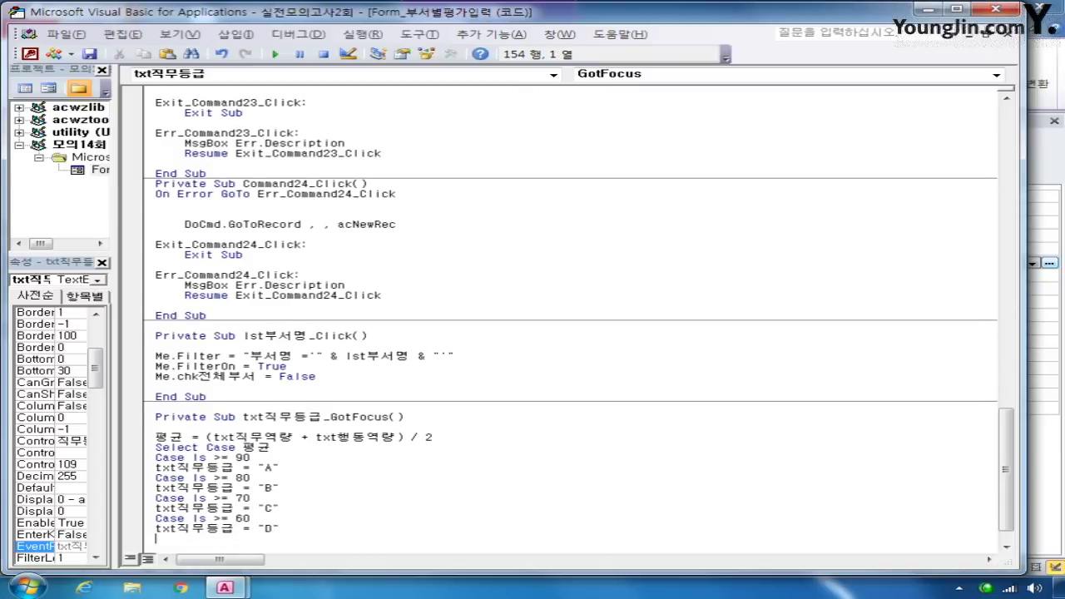
pyautogui.write('case else')
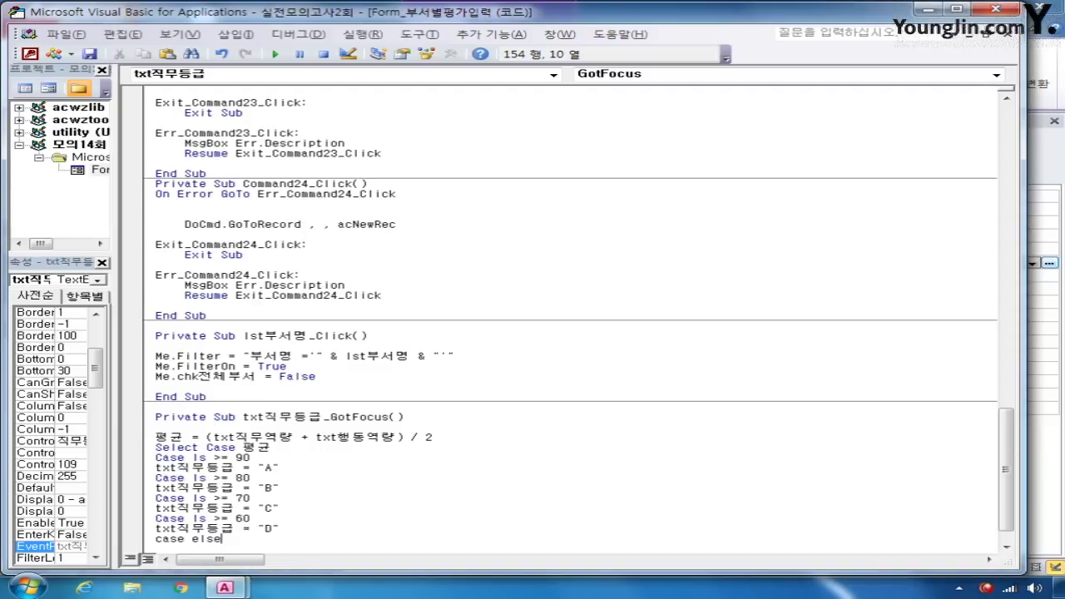
pyautogui.press('Return')
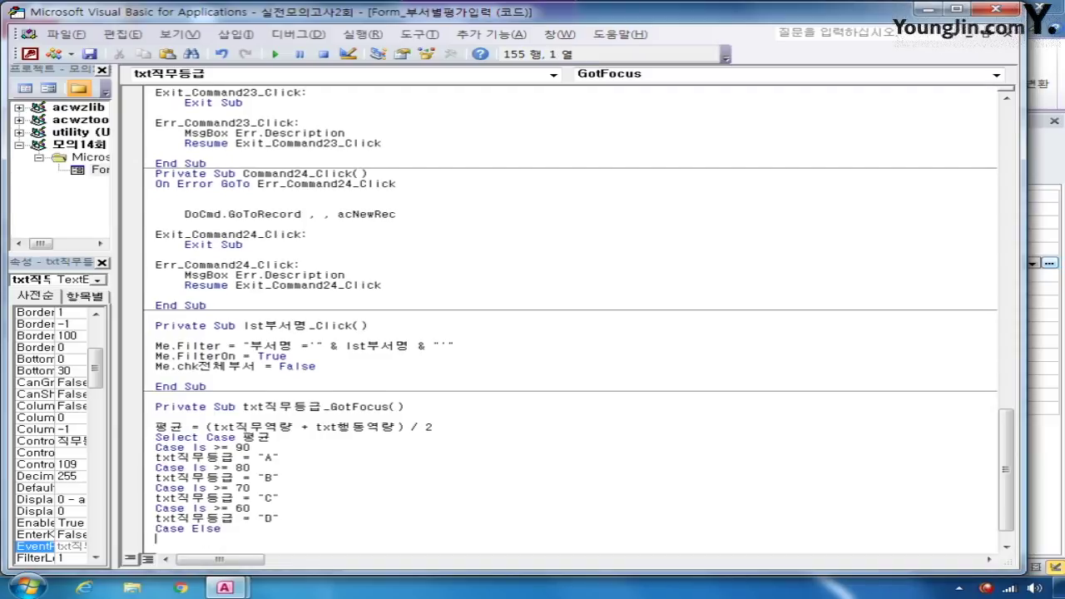
pyautogui.write('txt직무드')
pyautogui.write('급 = "')
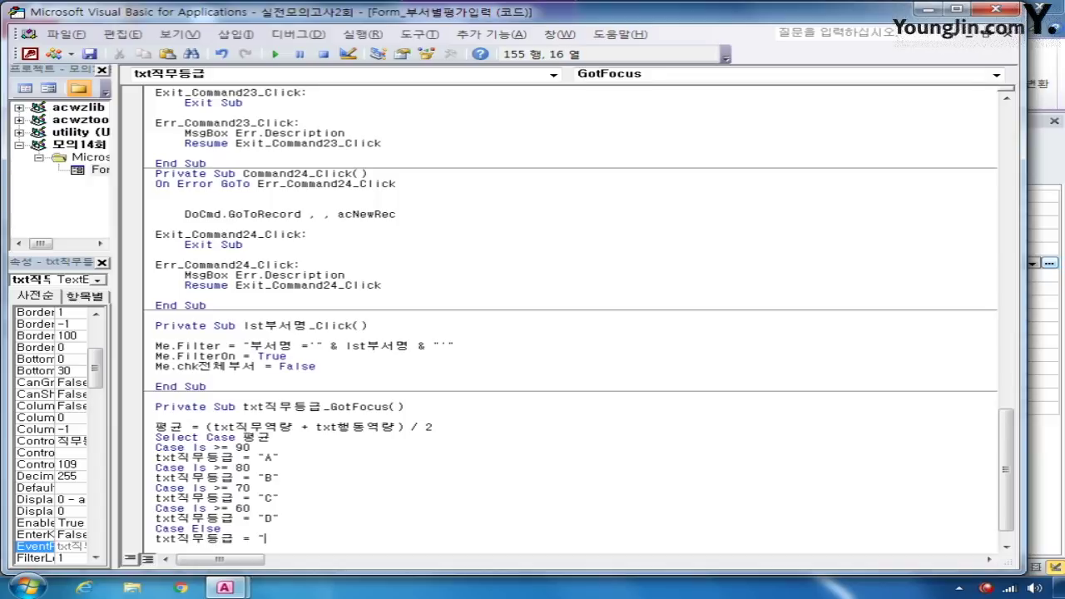
pyautogui.write('F"')
pyautogui.press('Return')
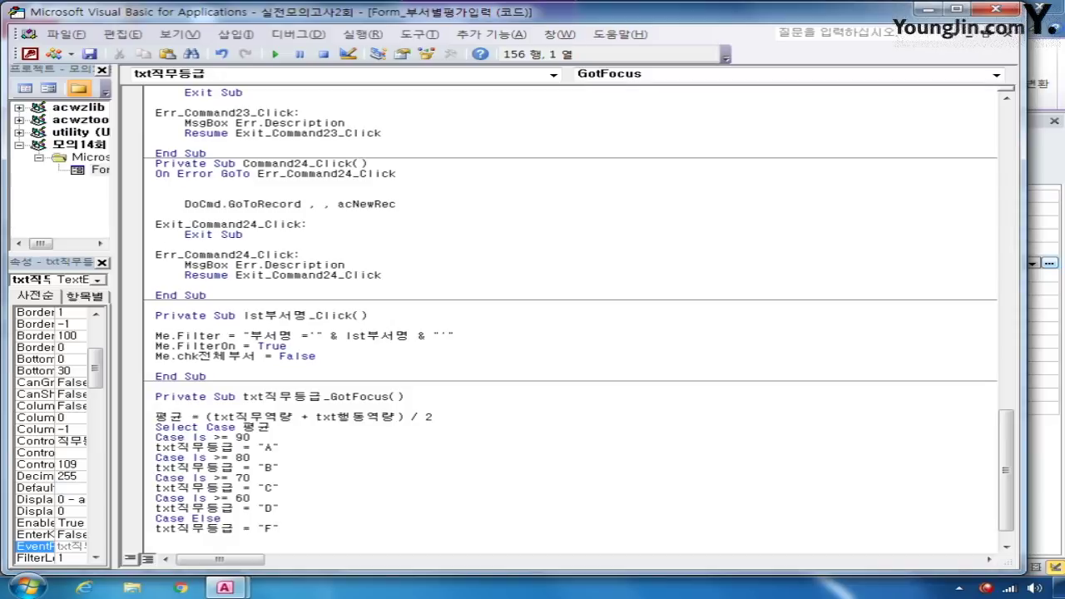
pyautogui.write('end se')
pyautogui.write('lc')
pyautogui.write('ct')
pyautogui.press('Return')
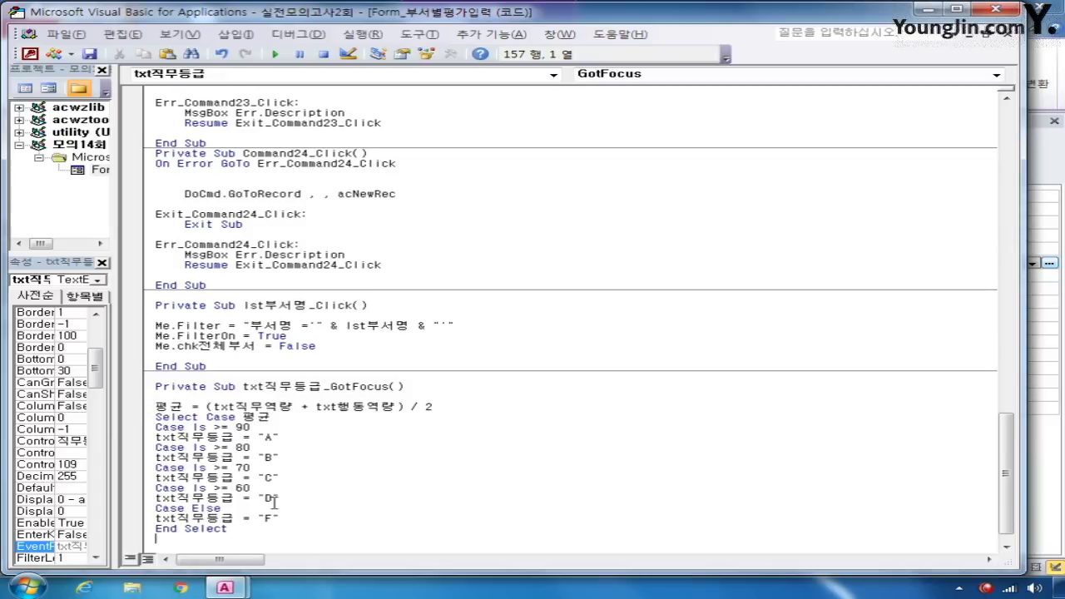
# - Close the VBA editor, then close and save the 부서별평가입력 form
pyautogui.click(997, 9)
pyautogui.click(627, 145)
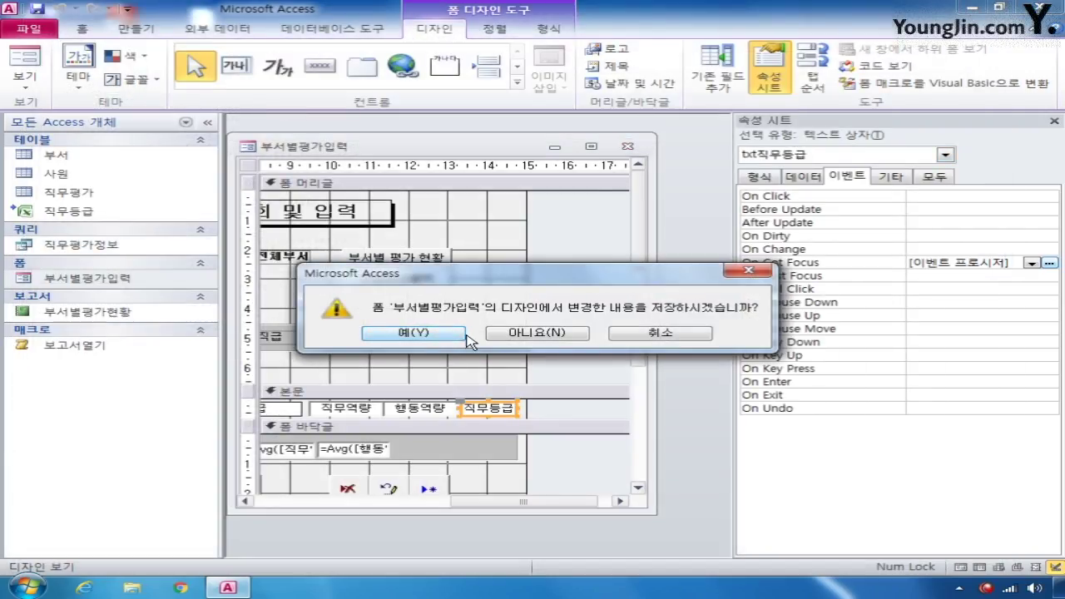
pyautogui.click(433, 333)
# - Start a new query design using the 직무평가정보 query as its source
pyautogui.click(129, 28)
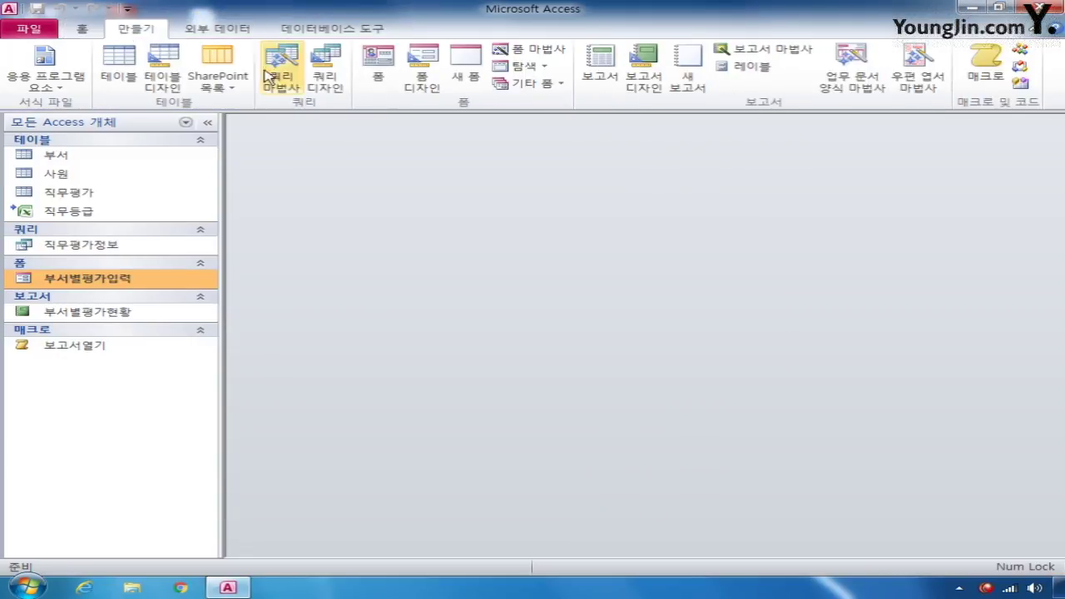
pyautogui.click(337, 88)
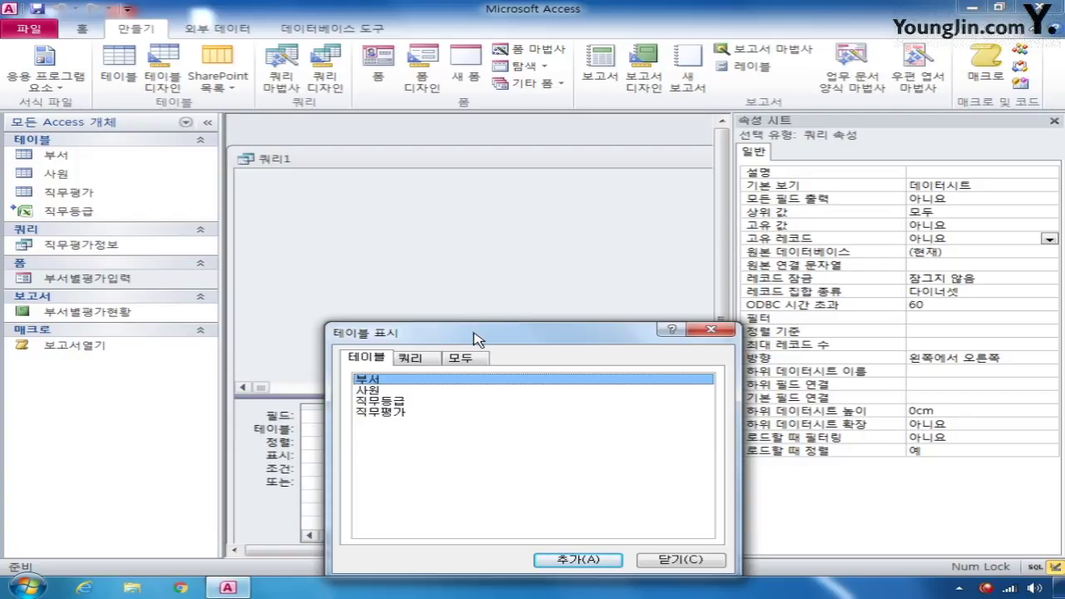
pyautogui.click(410, 357)
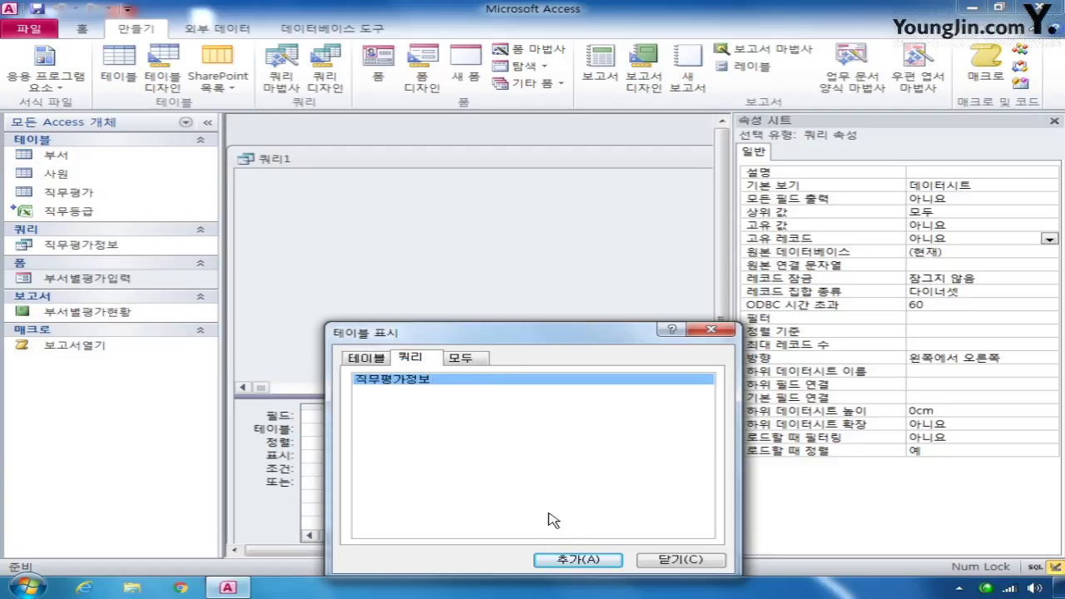
pyautogui.click(590, 561)
pyautogui.click(688, 561)
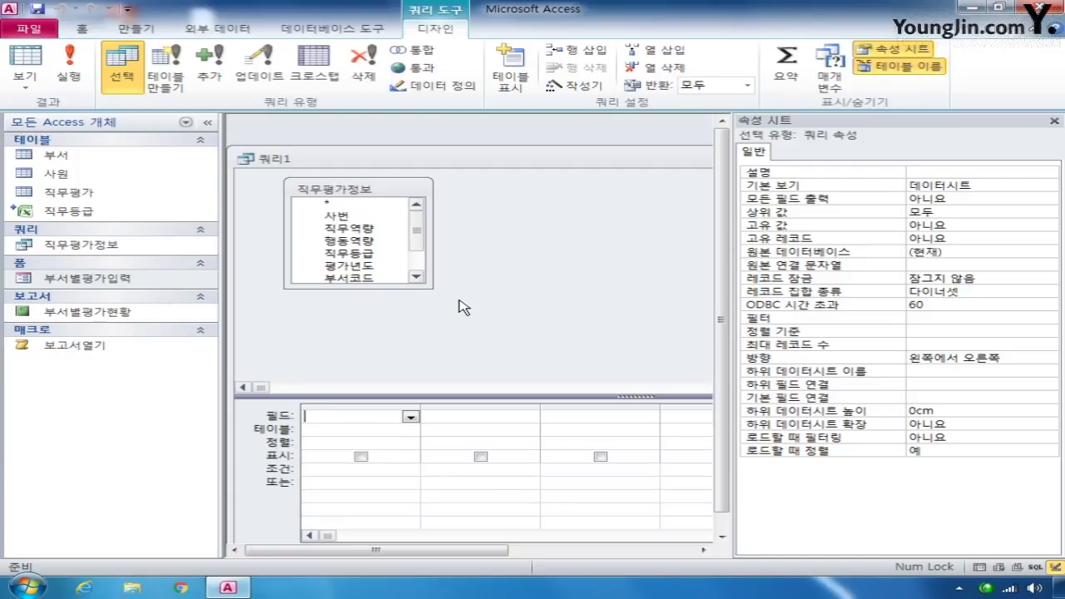
# - Make it a make-table query creating 2009년진급대상자 in the current database
pyautogui.click(175, 79)
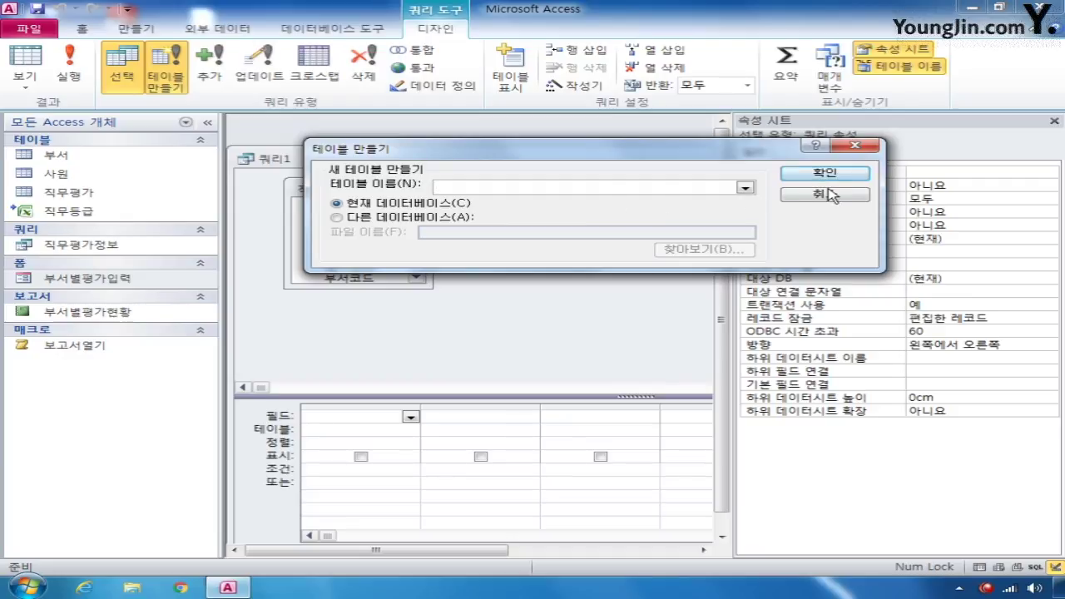
pyautogui.click(823, 193)
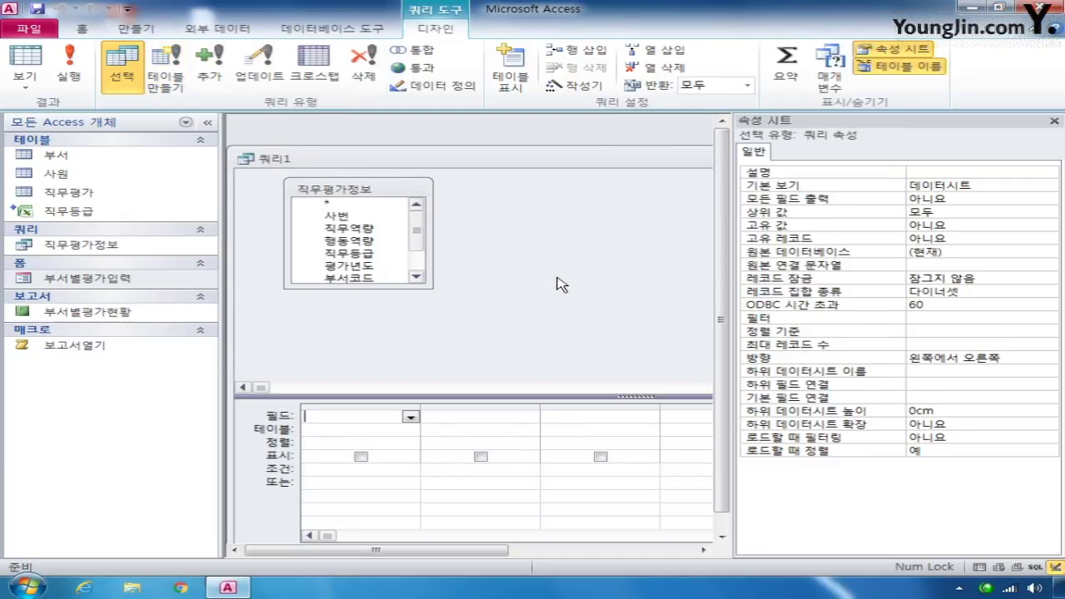
pyautogui.click(183, 79)
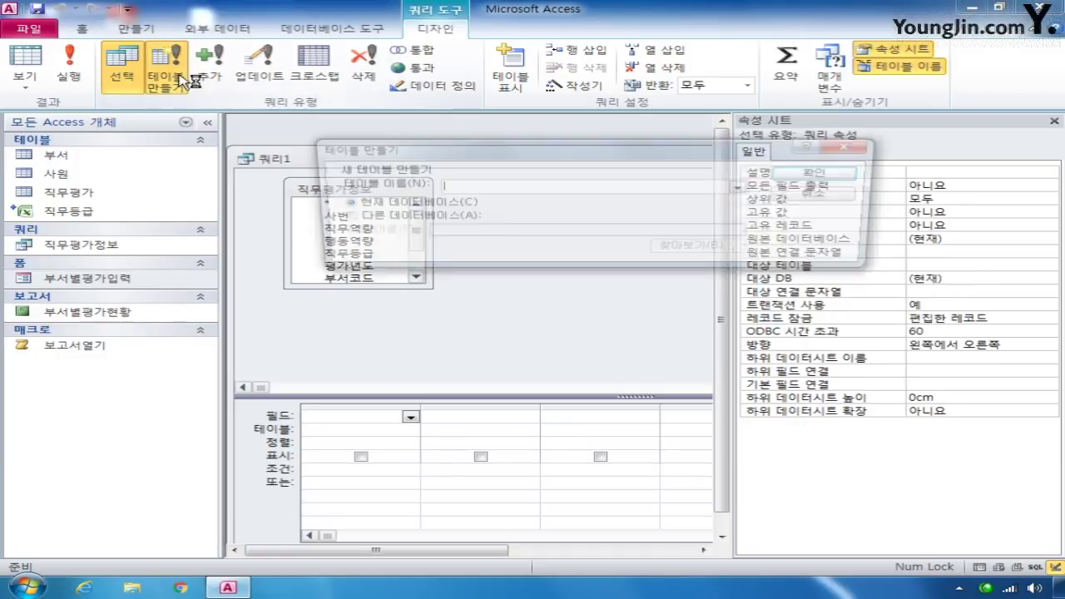
pyautogui.click(745, 189)
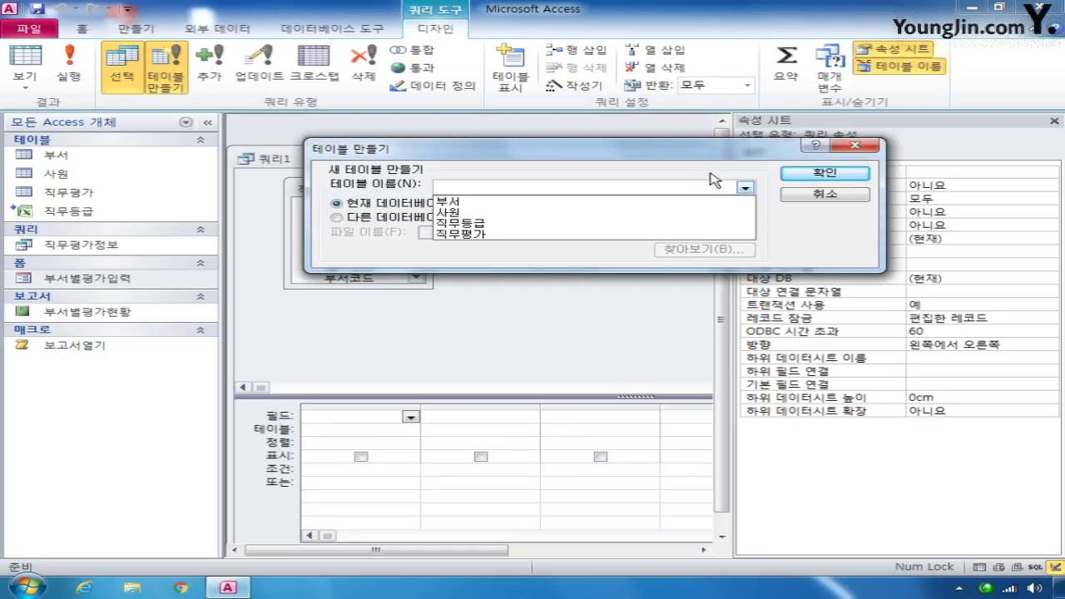
pyautogui.click(624, 160)
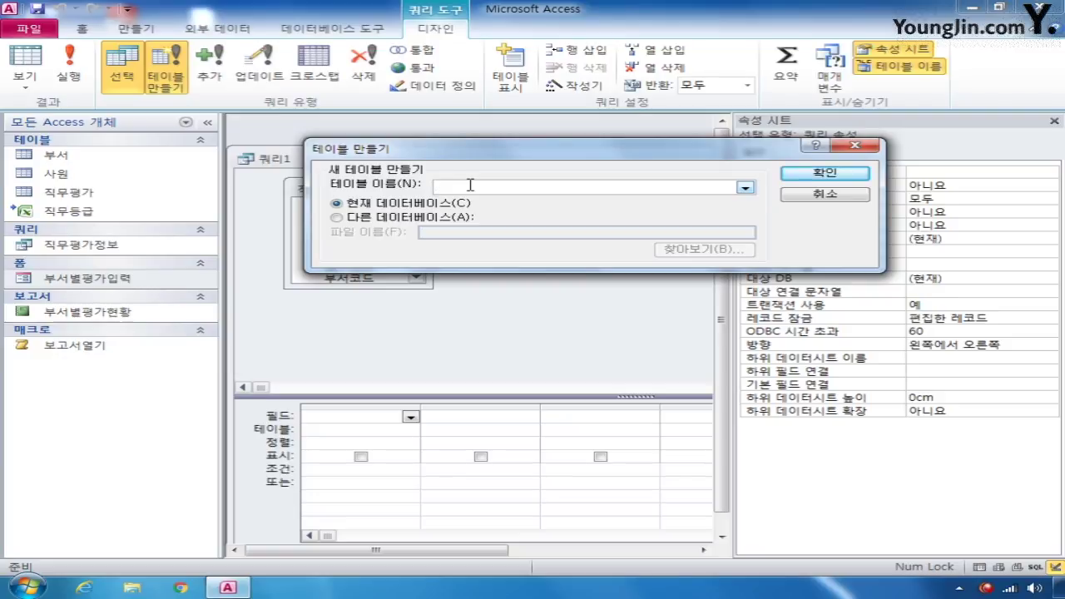
pyautogui.write('2009')
pyautogui.write('sulwjr')
pyautogui.press('BackSpace')
pyautogui.press('BackSpace')
pyautogui.press('BackSpace')
pyautogui.press('BackSpace')
pyautogui.press('BackSpace')
pyautogui.press('BackSpace')
pyautogui.write('년진급대상자')
pyautogui.click(817, 178)
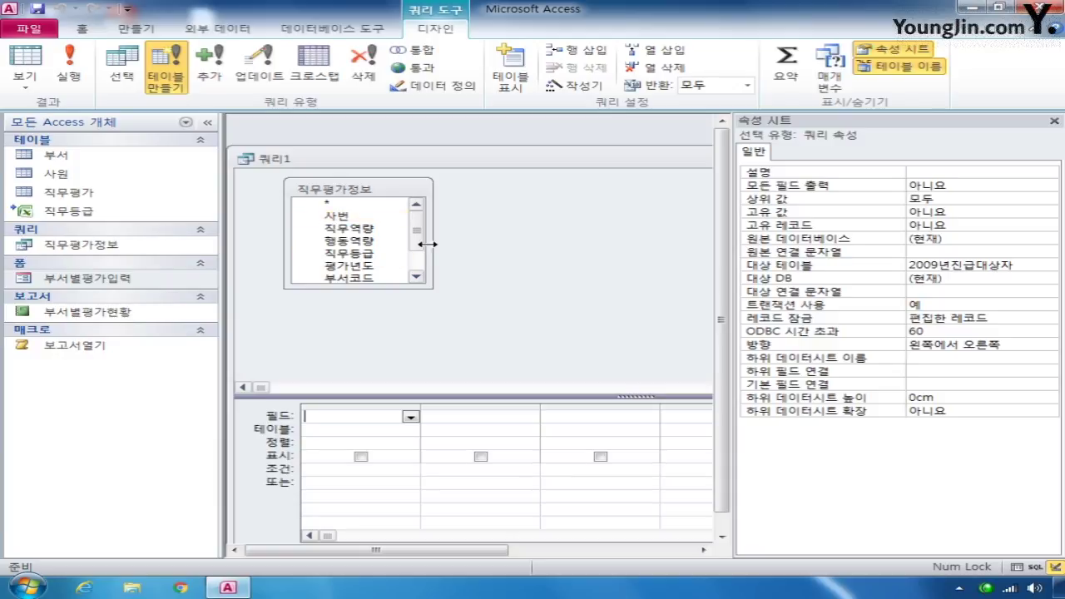
# - Add 사번, 이름, 부서명 and 직급 from 직무평가정보 to the query grid
pyautogui.moveTo(391, 288); pyautogui.dragTo(386, 342)
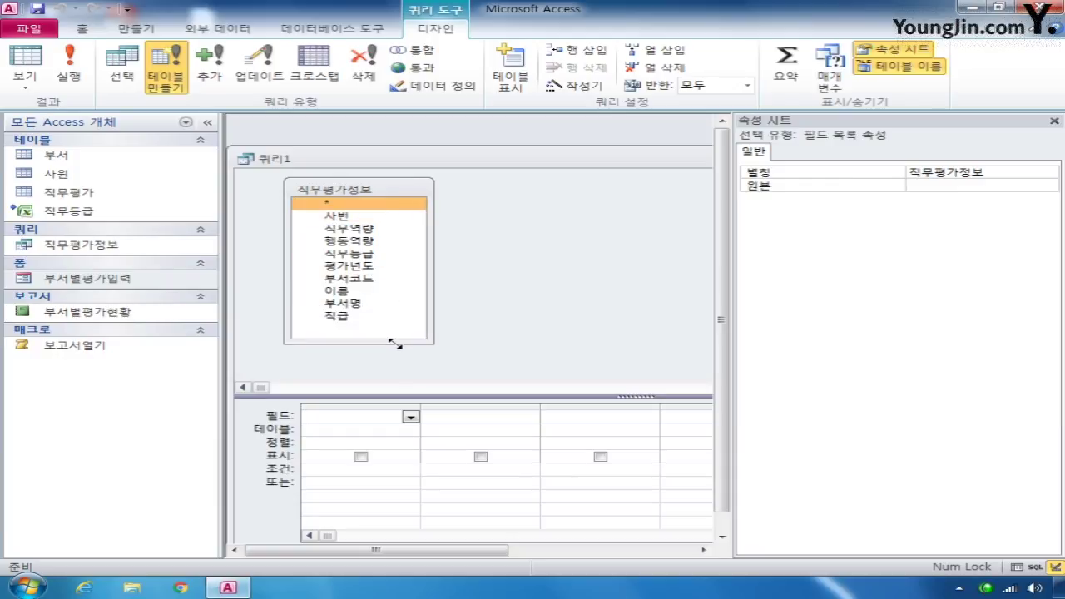
pyautogui.doubleClick(359, 219)
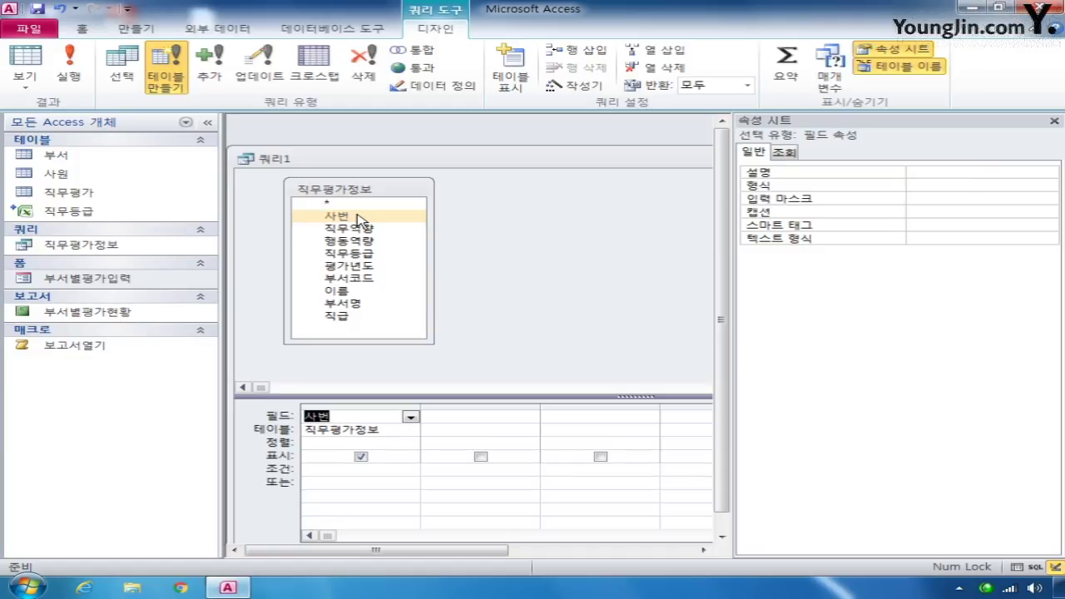
pyautogui.doubleClick(354, 293)
pyautogui.doubleClick(358, 305)
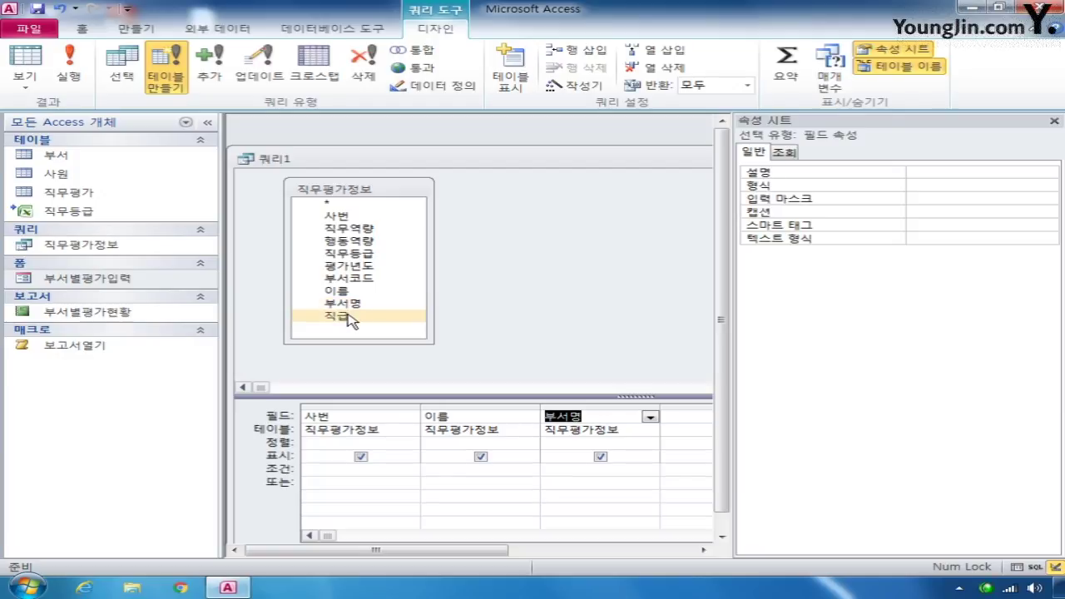
pyautogui.doubleClick(348, 317)
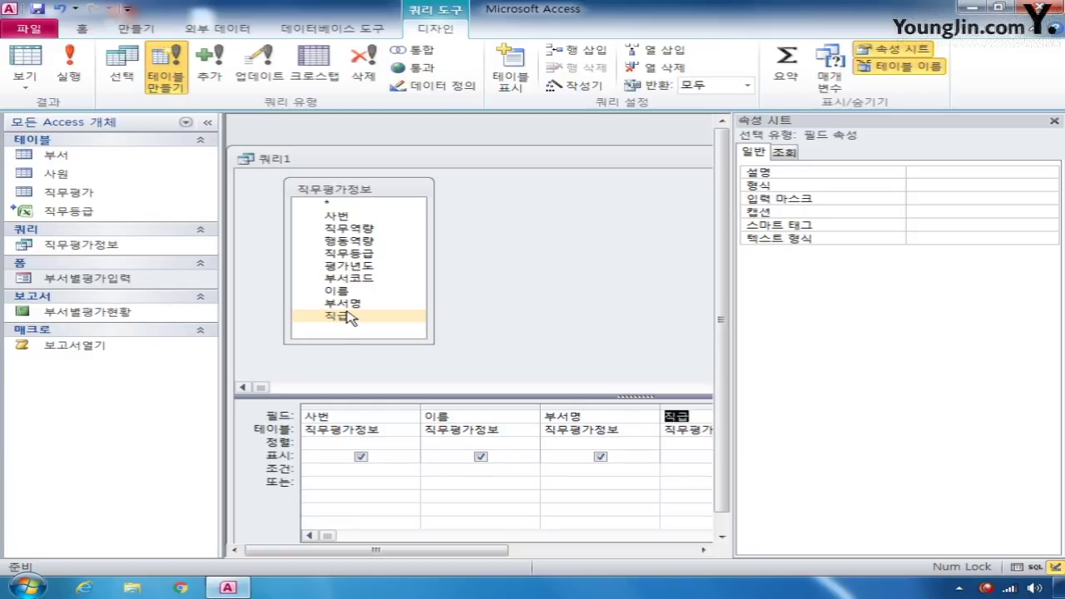
# - Sort 사번 in 내림차순 (descending) order and close the property sheet
pyautogui.click(333, 443)
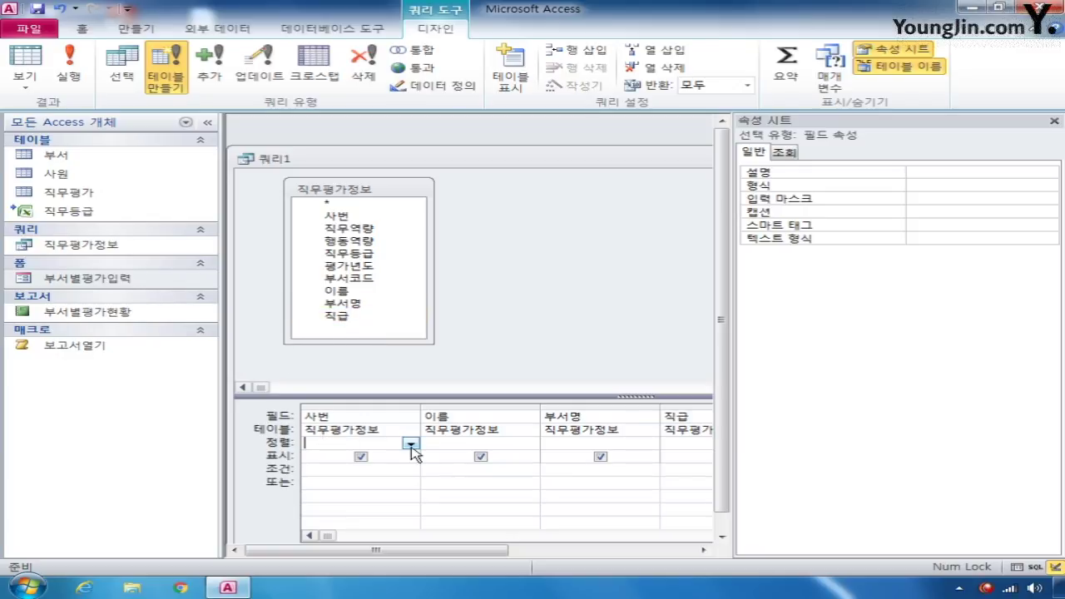
pyautogui.click(411, 444)
pyautogui.click(382, 474)
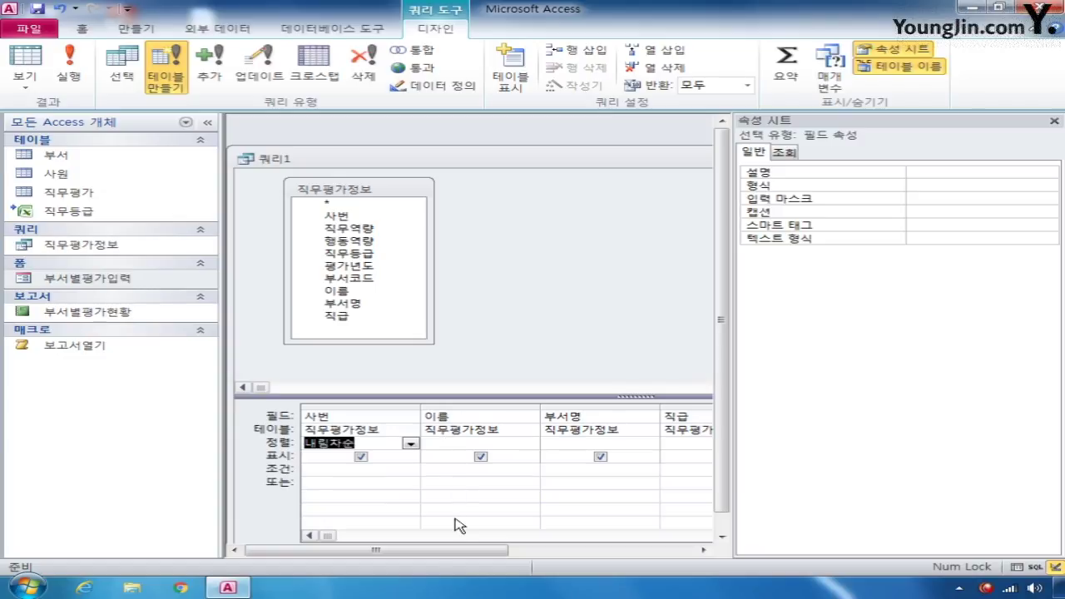
pyautogui.moveTo(430, 551); pyautogui.dragTo(620, 557)
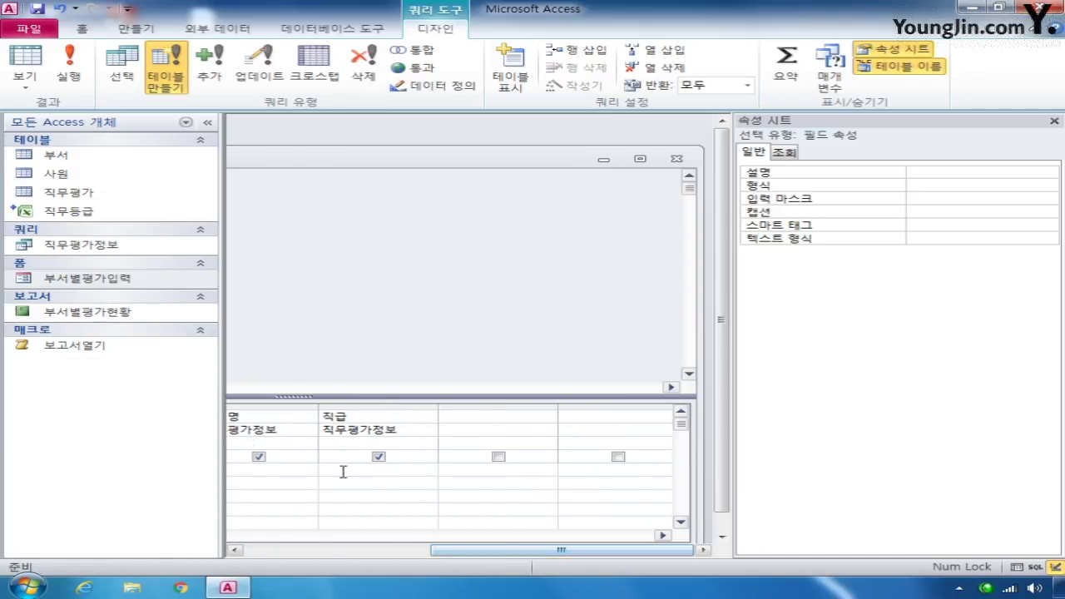
pyautogui.moveTo(502, 553); pyautogui.dragTo(357, 555)
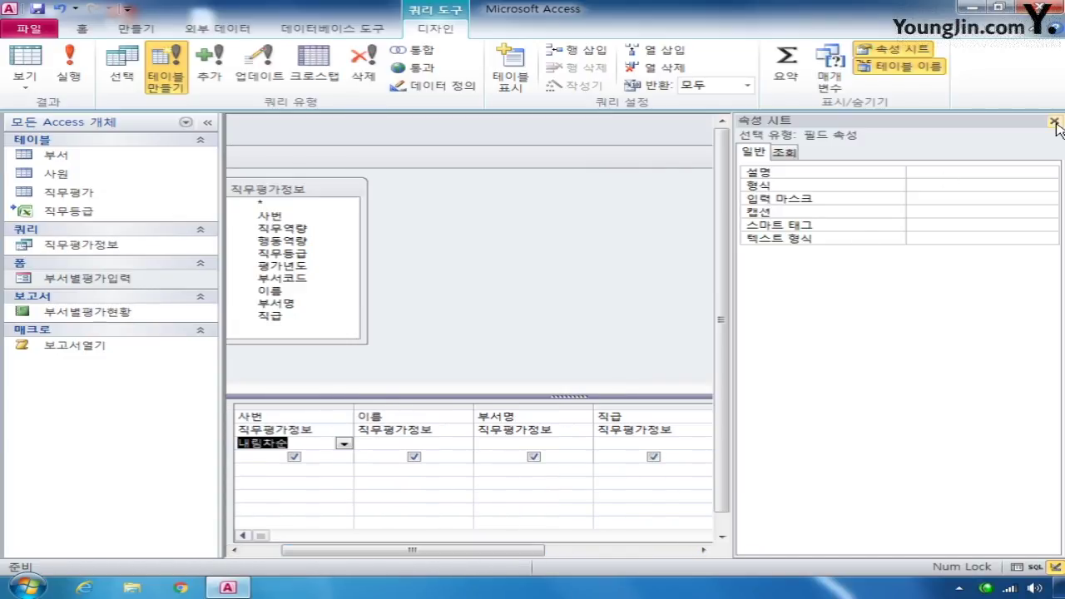
pyautogui.press('F4')
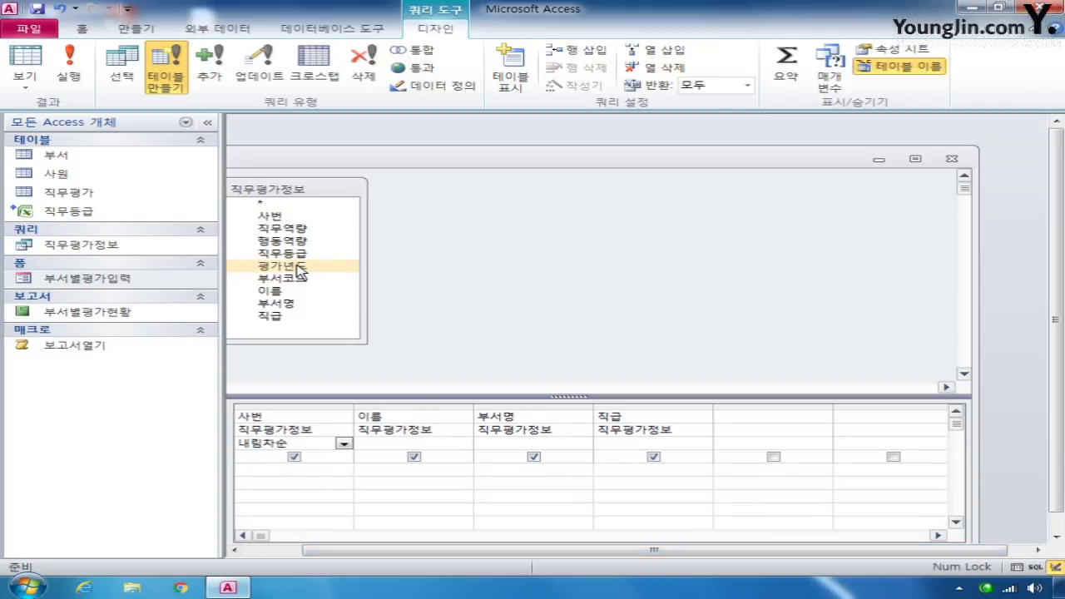
# - Add 평가년도 and 직무등급 to the grid with Show unchecked for both
pyautogui.doubleClick(298, 267)
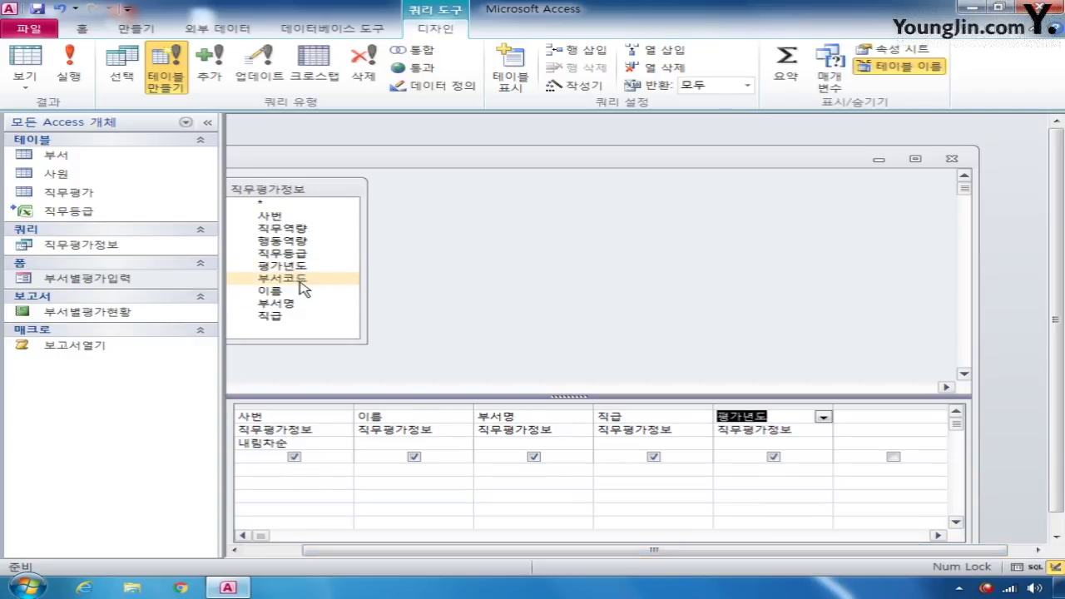
pyautogui.doubleClick(298, 255)
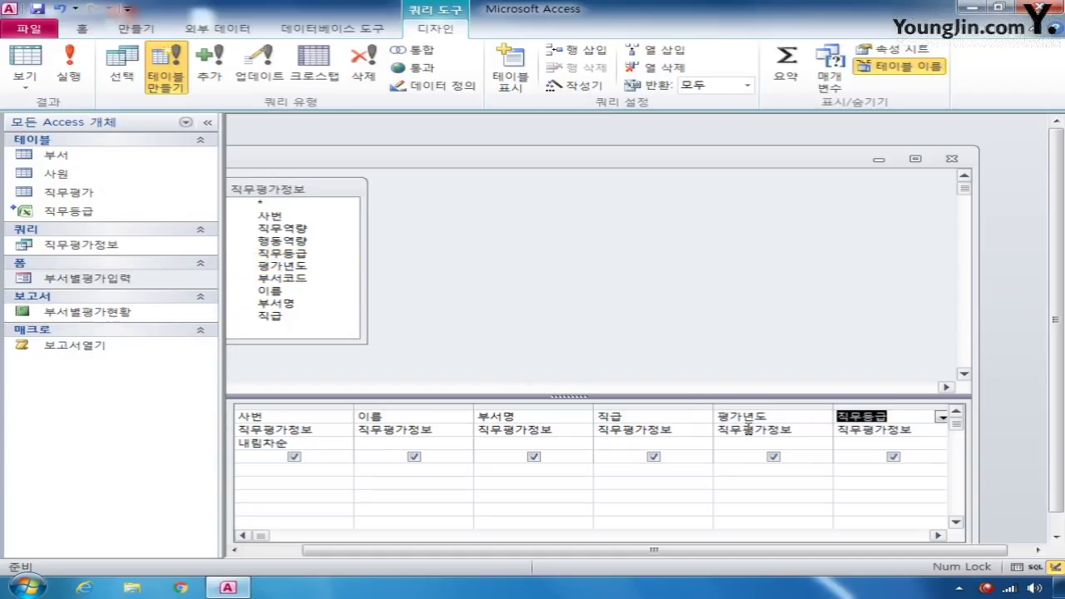
pyautogui.click(773, 457)
pyautogui.click(893, 457)
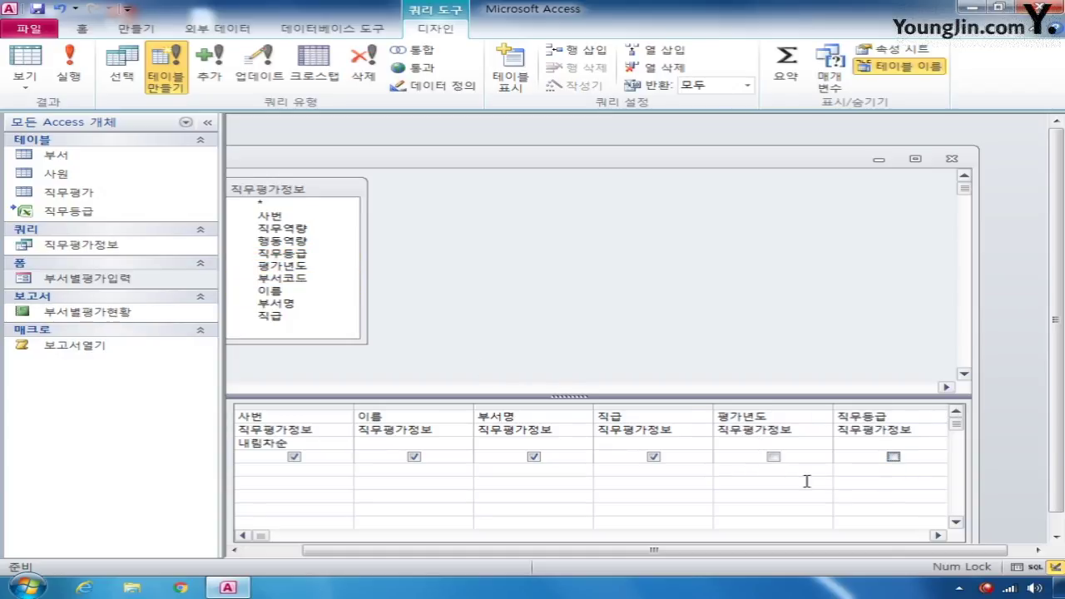
# - Set criteria 2008 for 평가년도 and "A" for 직무등급, then close the design
pyautogui.click(768, 472)
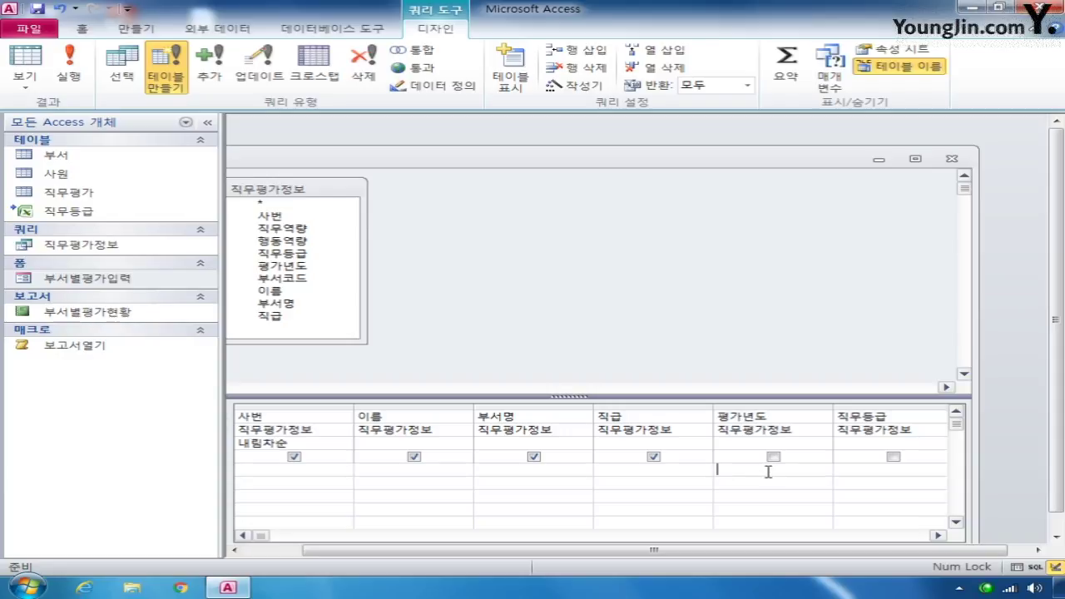
pyautogui.write('2008')
pyautogui.click(872, 473)
pyautogui.write('ㅁ')
pyautogui.write('A')
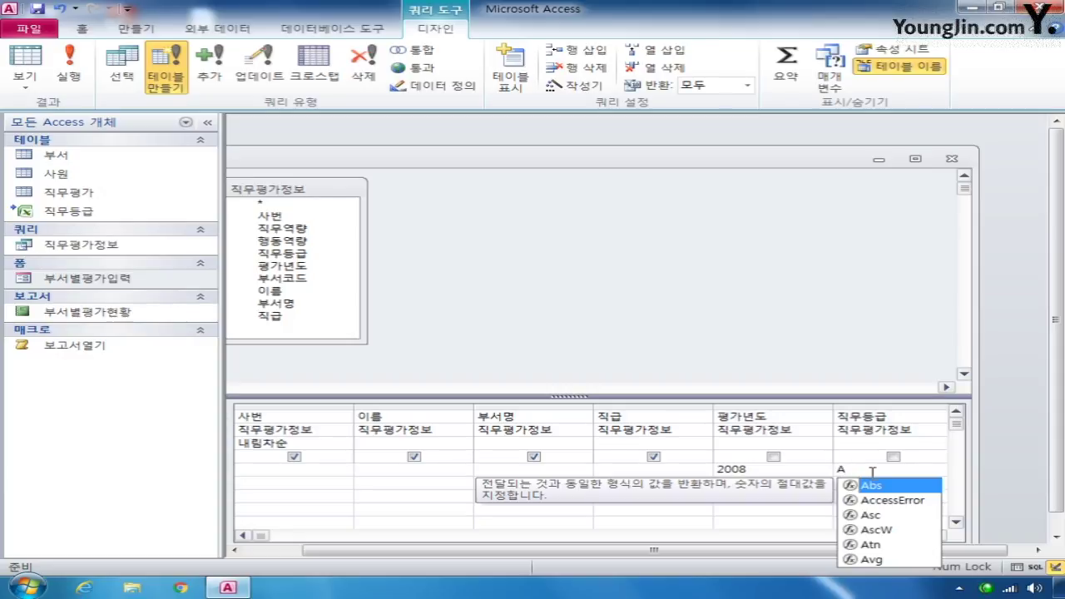
pyautogui.click(723, 466)
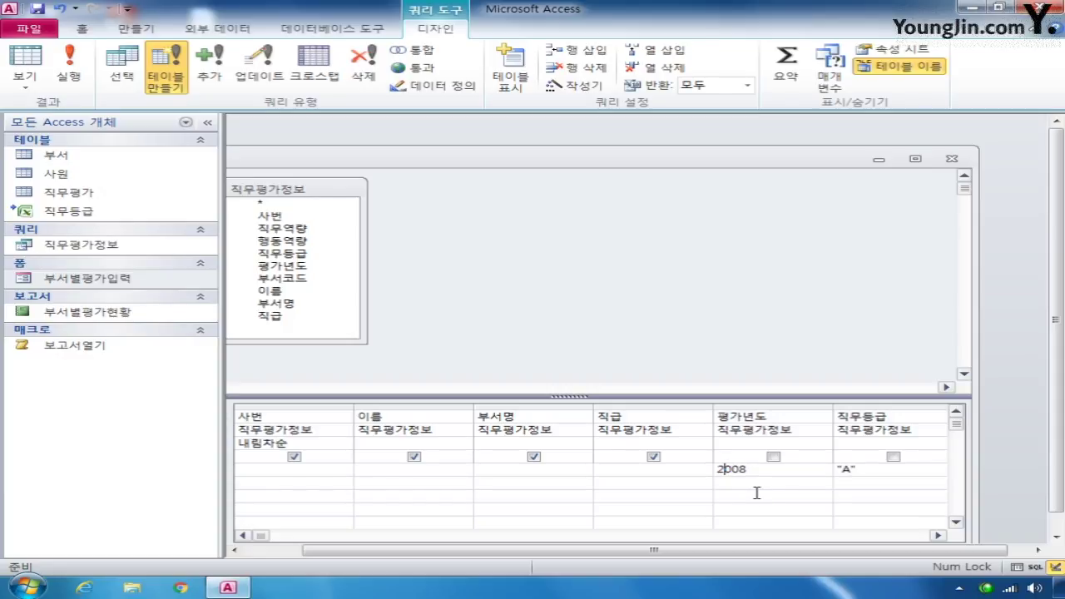
pyautogui.click(953, 158)
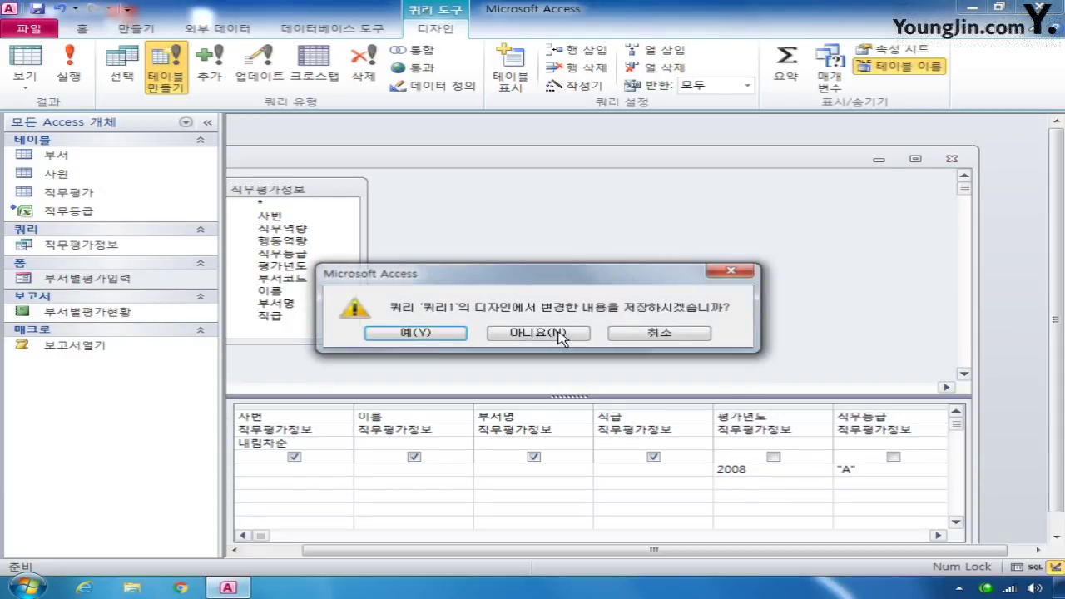
# - Save the query design under the name 2009년진급대상자출력
pyautogui.click(419, 334)
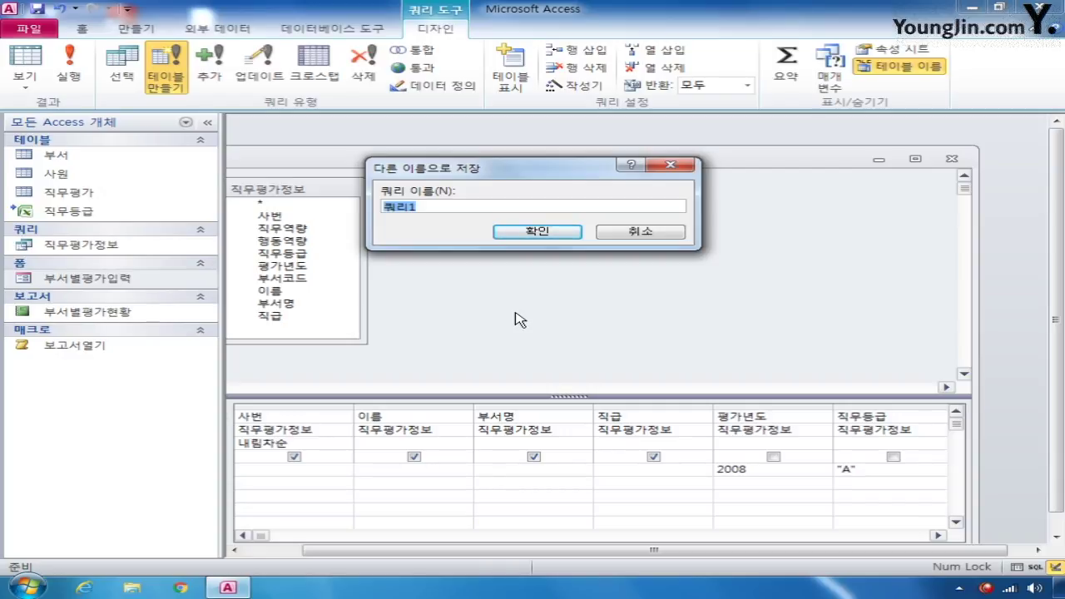
pyautogui.write('2009su')
pyautogui.write('년진급대상')
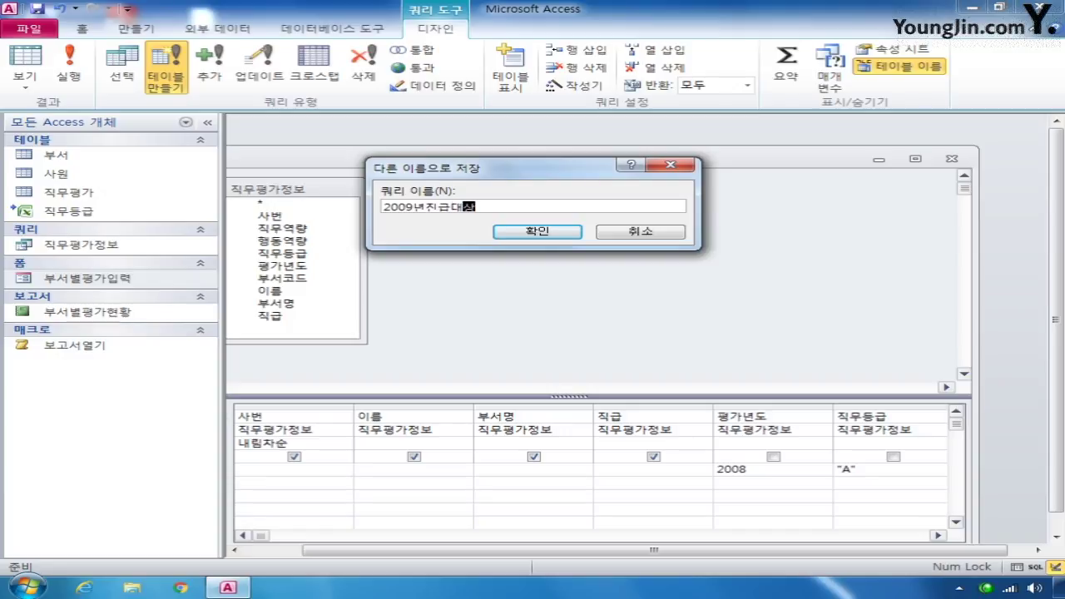
pyautogui.write('자출력')
pyautogui.press('Return')
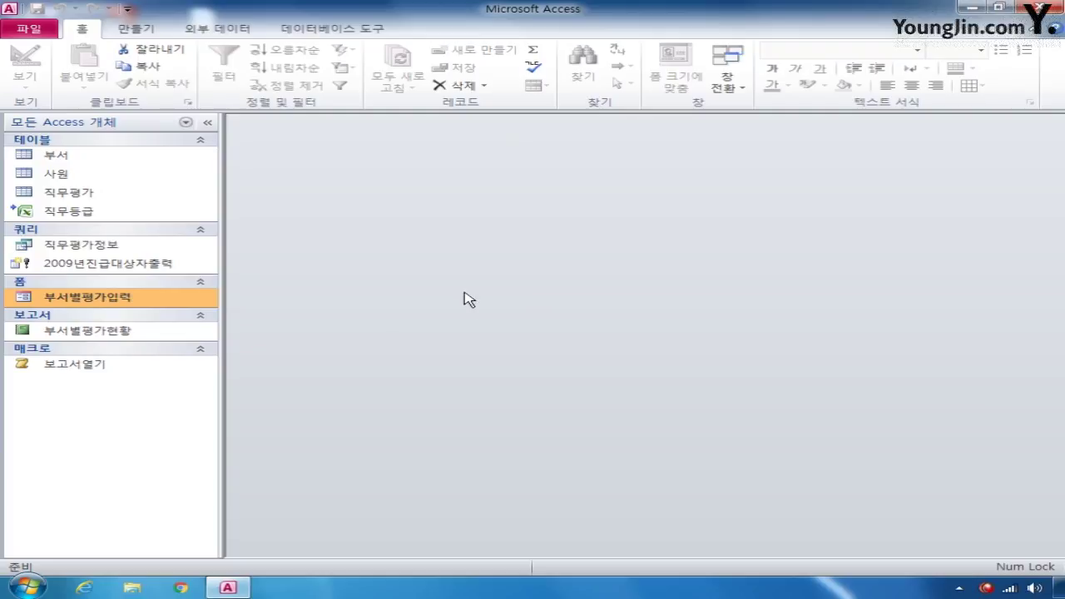
# - Run 2009년진급대상자출력, accepting both prompts to create the table from 7 rows
pyautogui.click(107, 267)
pyautogui.doubleClick(107, 266)
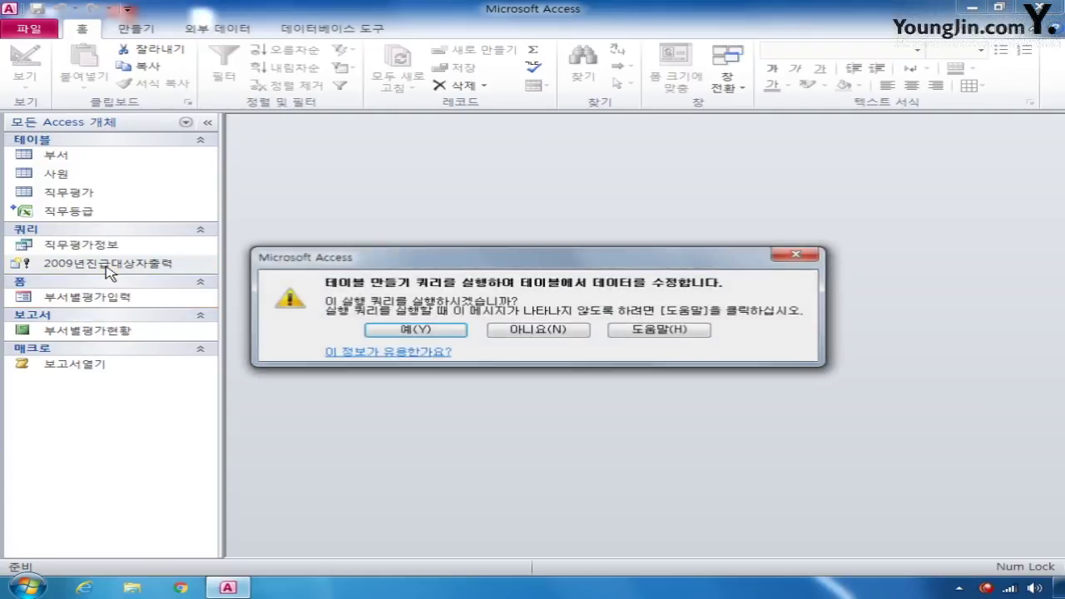
pyautogui.click(425, 331)
pyautogui.click(450, 339)
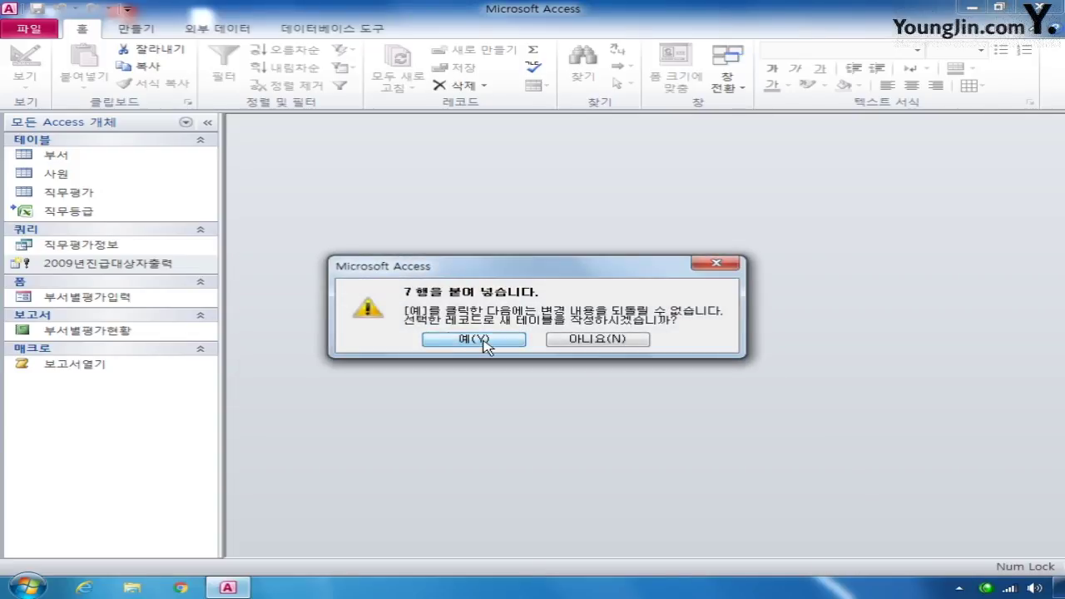
# - Open the new 2009년진급대상자 table to check its records, then close it
pyautogui.click(117, 157)
pyautogui.doubleClick(117, 157)
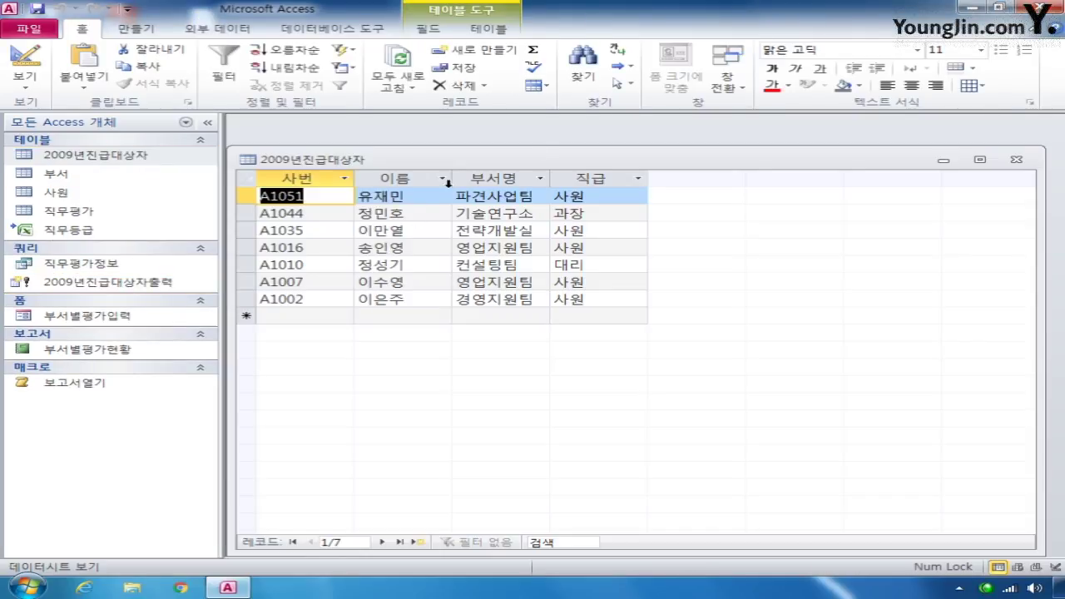
pyautogui.click(1016, 160)
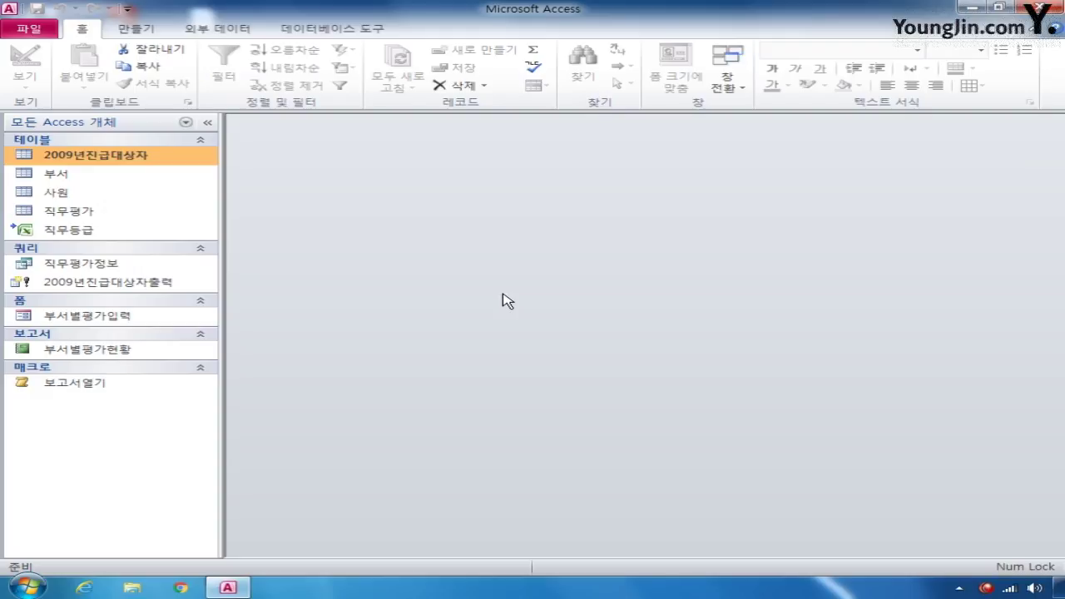
# - Create a new design-view query on the 직무평가정보 query and turn on the Totals (요약) row
pyautogui.click(136, 28)
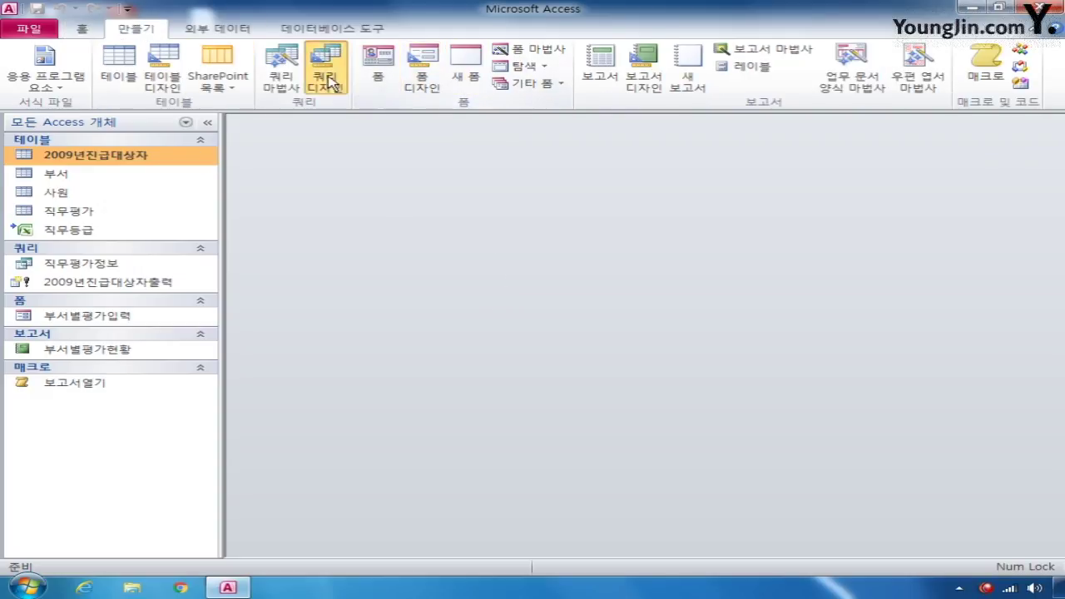
pyautogui.click(324, 70)
pyautogui.click(416, 360)
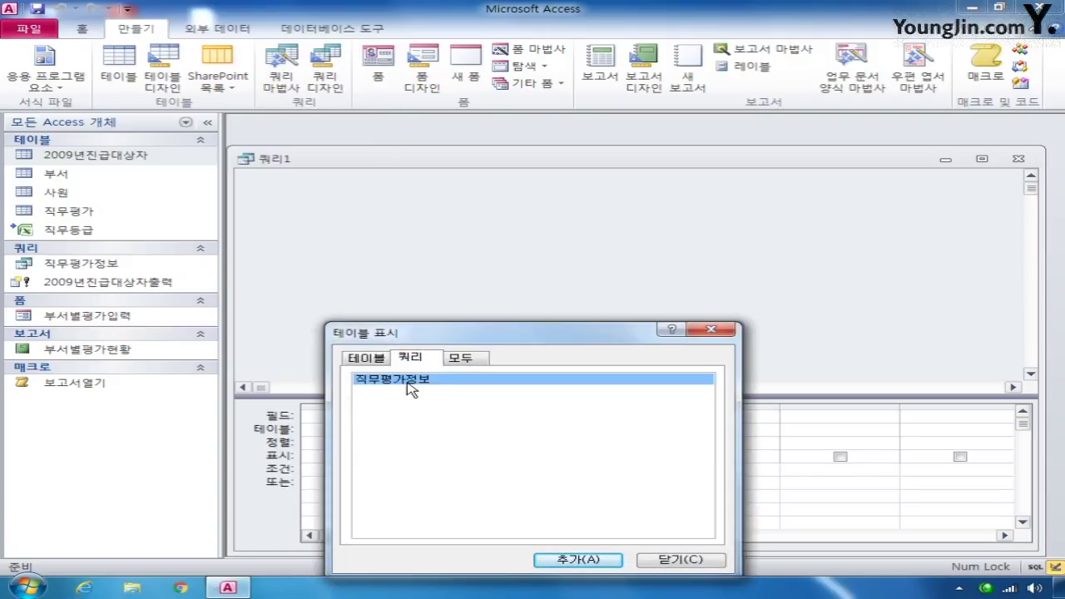
pyautogui.doubleClick(408, 383)
pyautogui.click(681, 560)
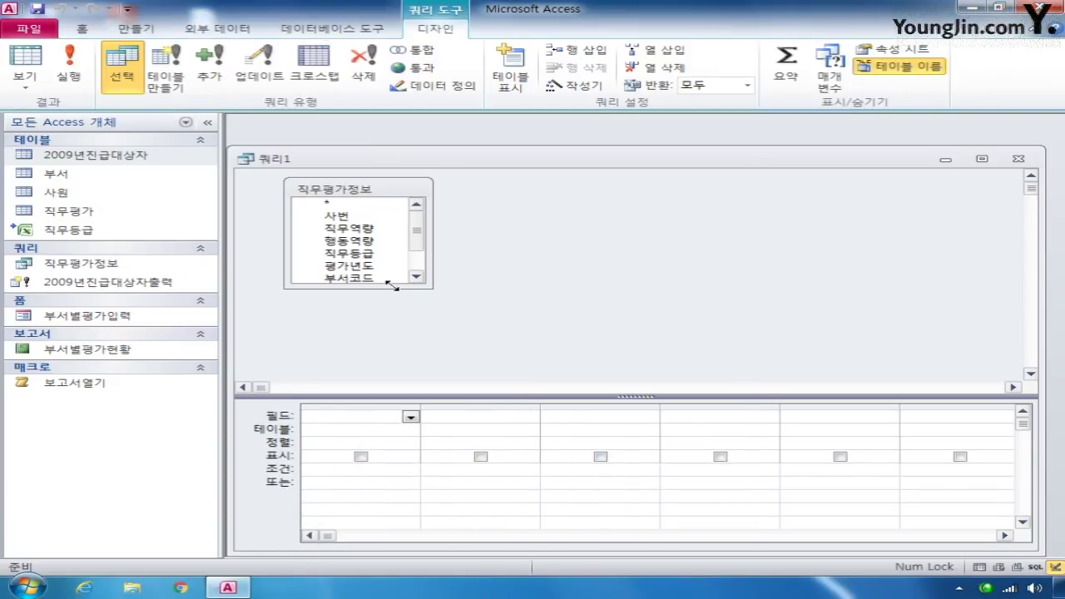
pyautogui.moveTo(389, 287); pyautogui.dragTo(426, 342)
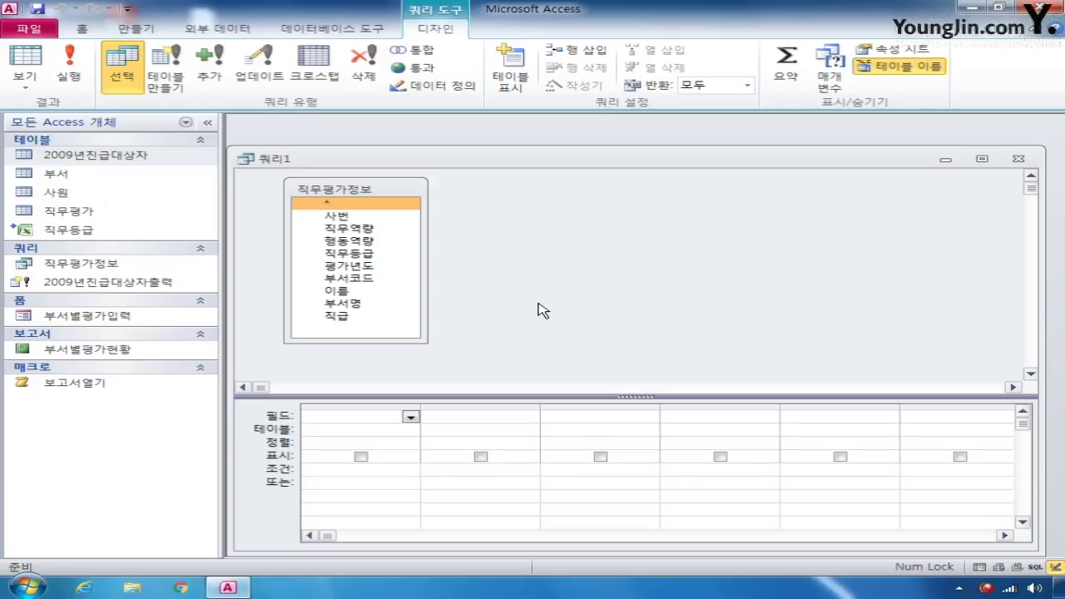
pyautogui.click(786, 71)
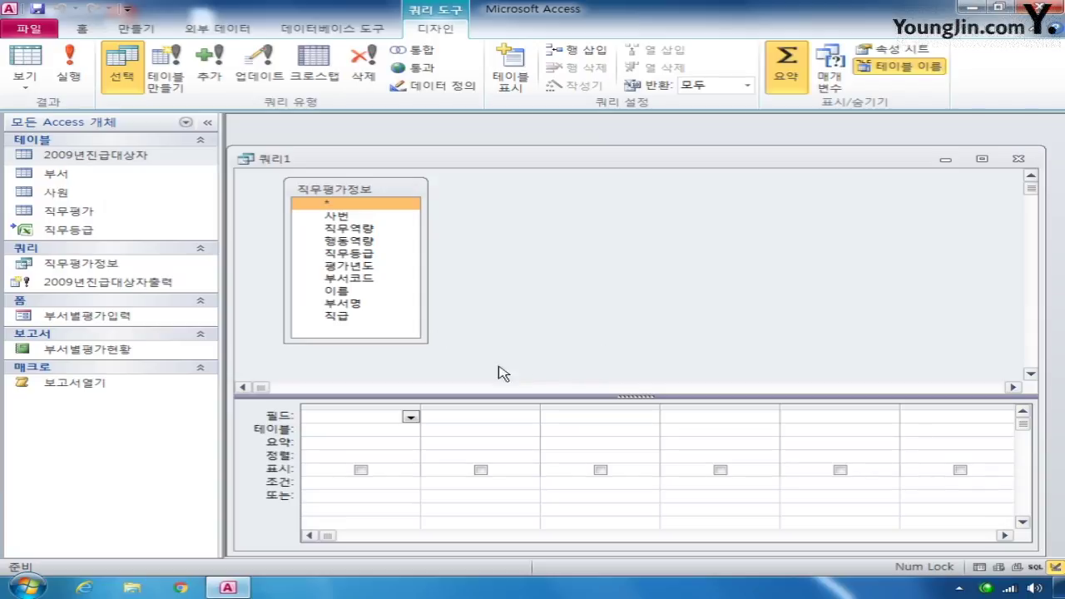
# - Add 사번, 이름, 부서명, 직무역량 and 행동역량 to the grid, removing the duplicate 행동역량 column
pyautogui.doubleClick(337, 216)
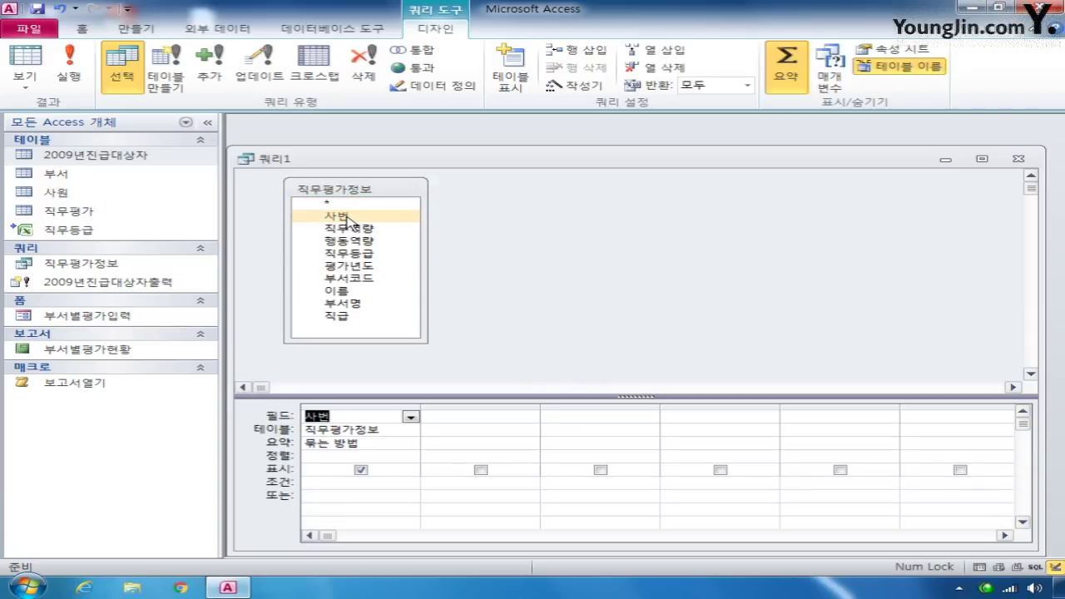
pyautogui.click(350, 294)
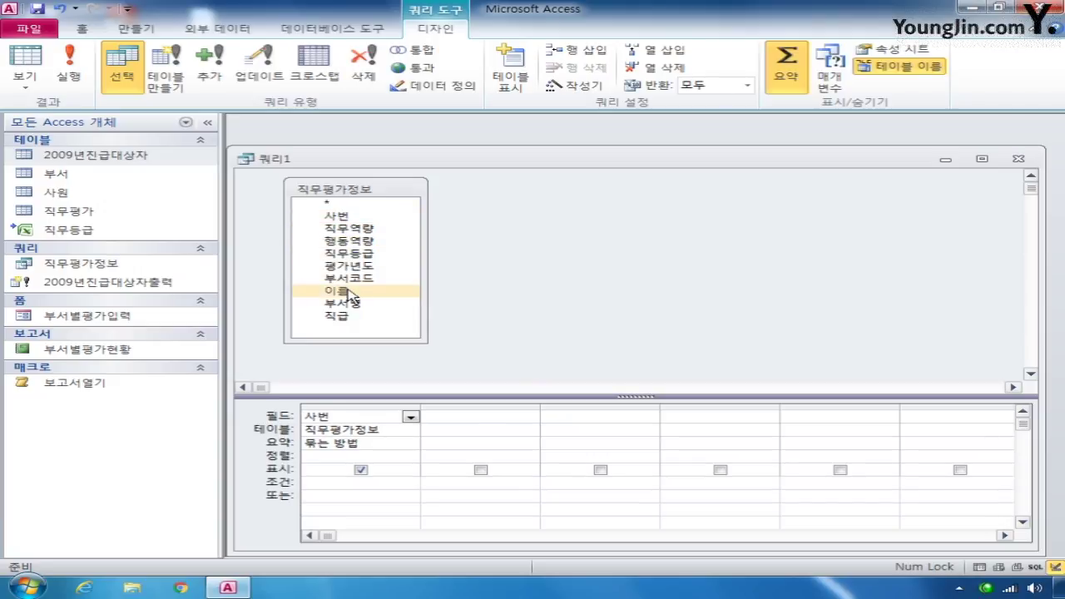
pyautogui.doubleClick(349, 295)
pyautogui.doubleClick(337, 305)
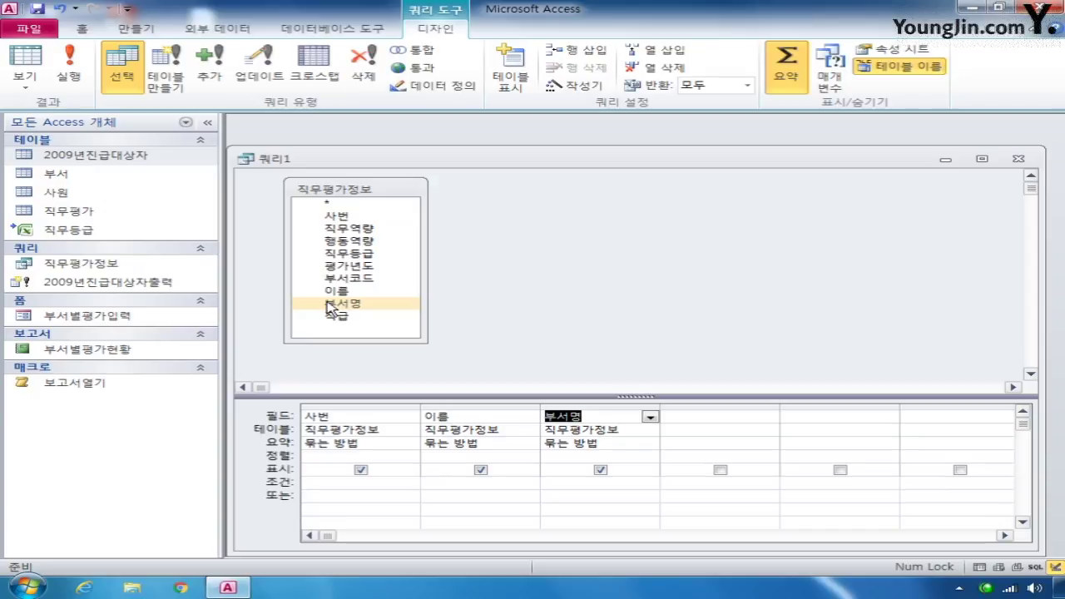
pyautogui.doubleClick(369, 229)
pyautogui.doubleClick(369, 241)
pyautogui.doubleClick(369, 241)
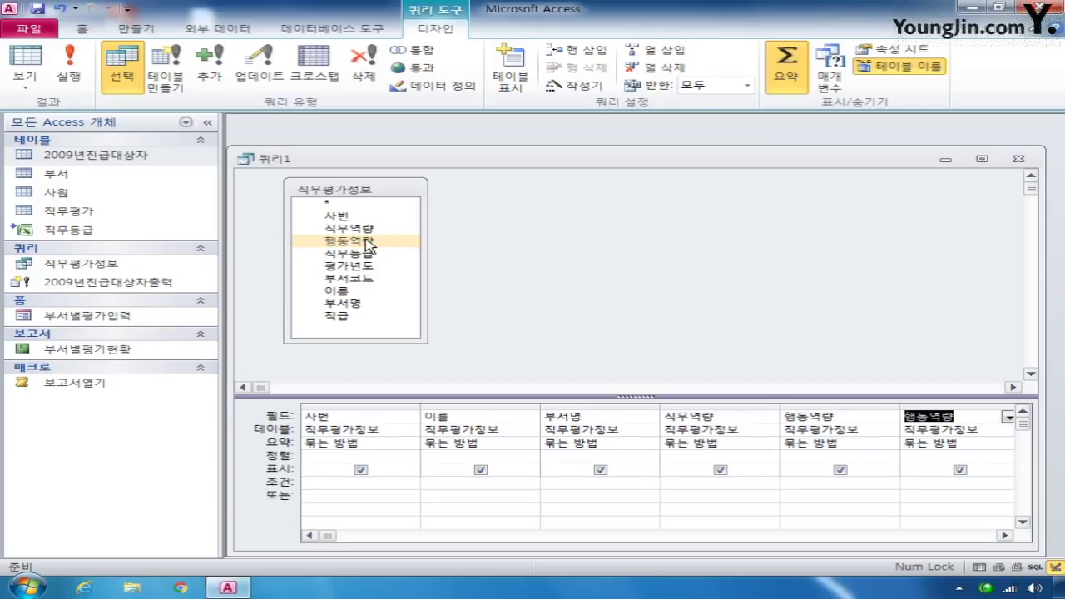
pyautogui.click(941, 404)
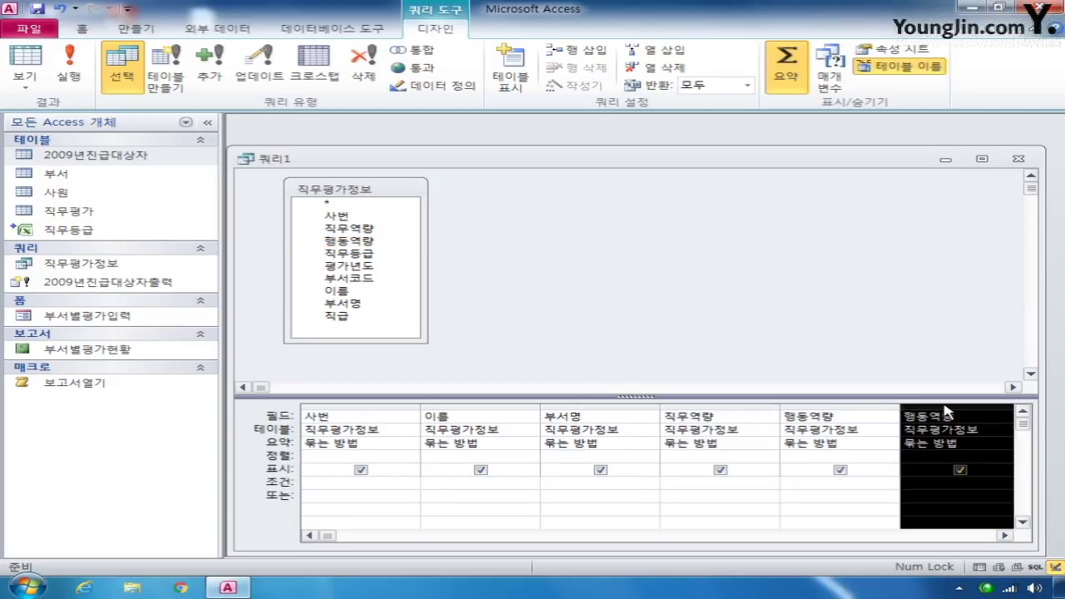
pyautogui.press('Delete')
# - Set the 요약 row of 직무역량 and 행동역량 to 평균
pyautogui.click(767, 442)
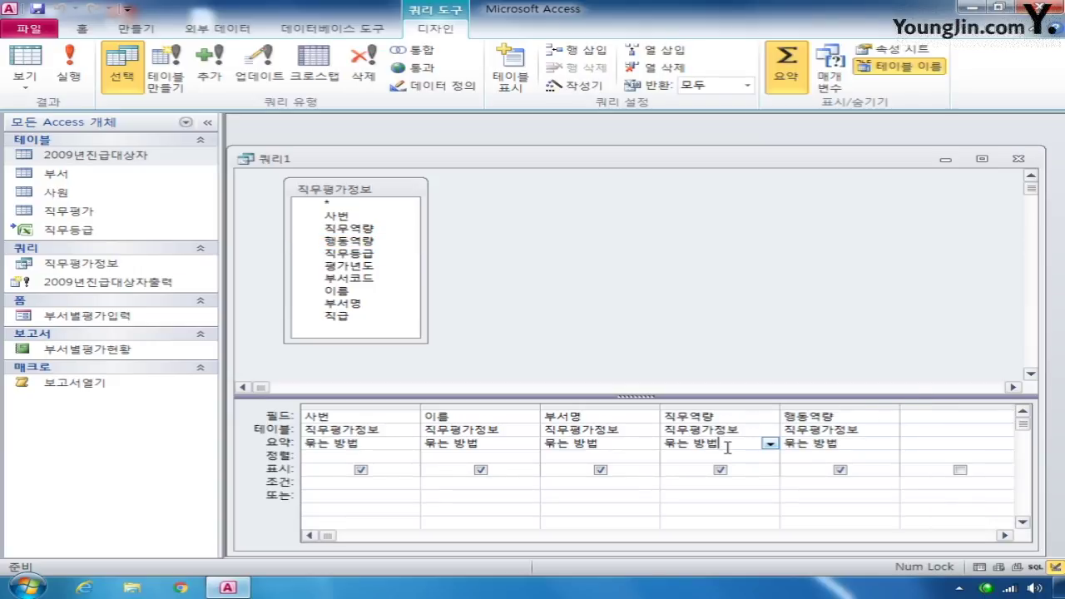
pyautogui.click(770, 444)
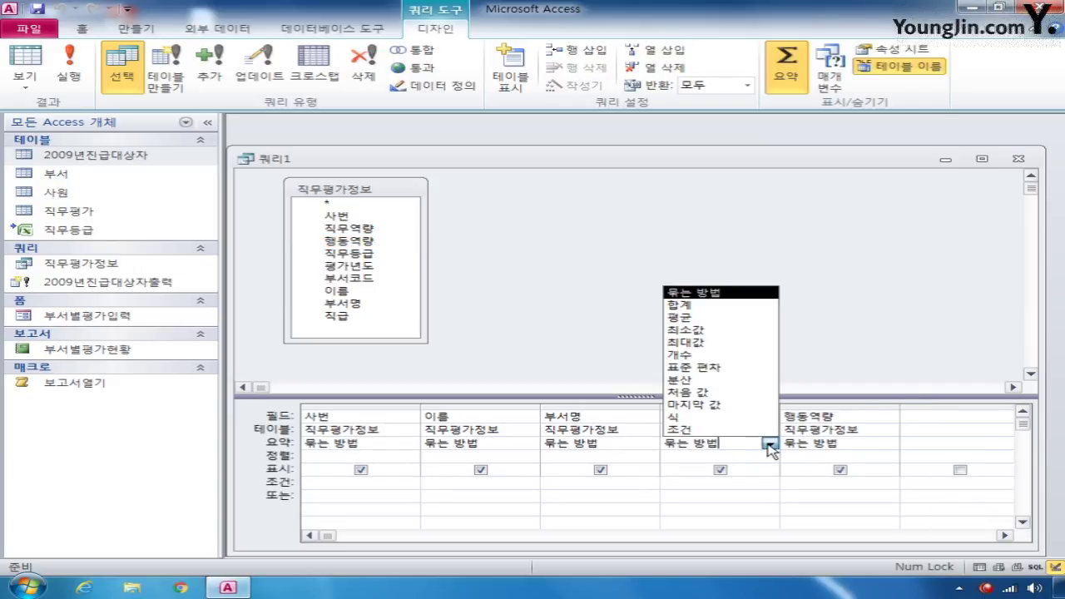
pyautogui.click(724, 317)
pyautogui.click(849, 443)
pyautogui.click(890, 444)
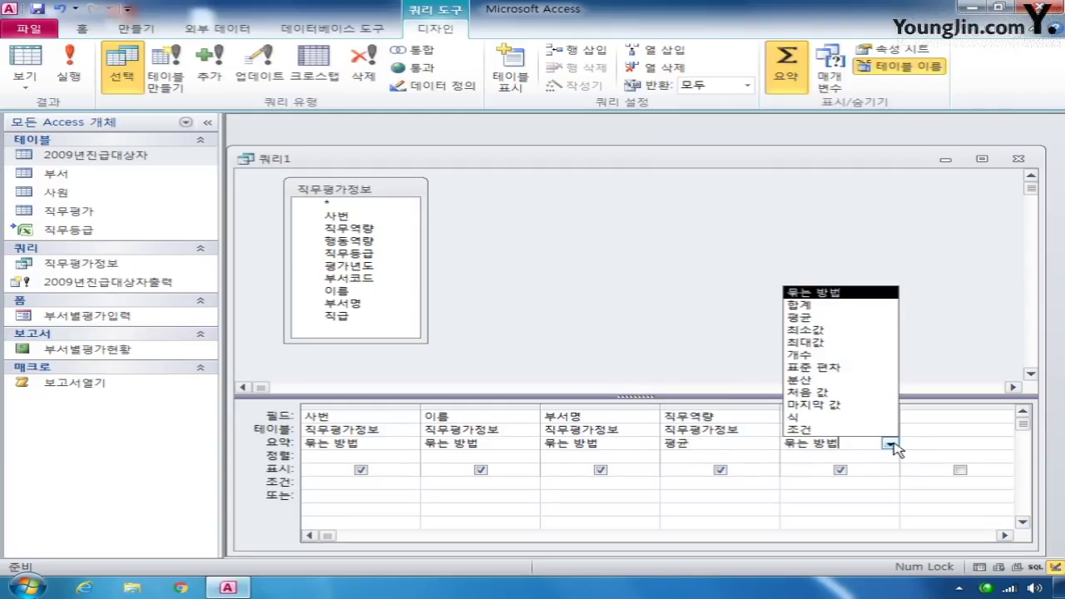
pyautogui.click(853, 318)
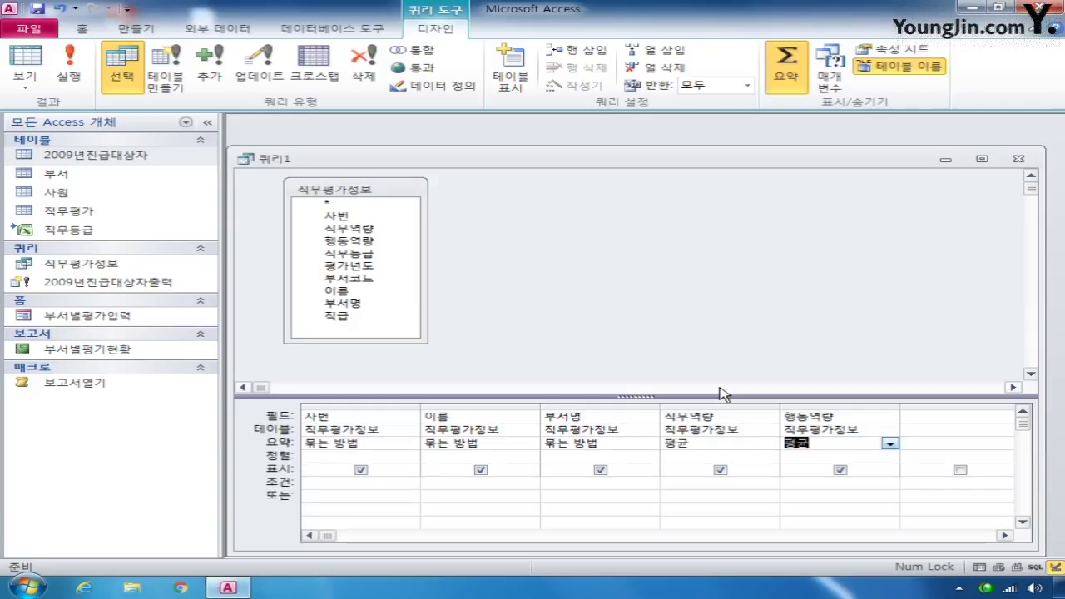
pyautogui.click(668, 417)
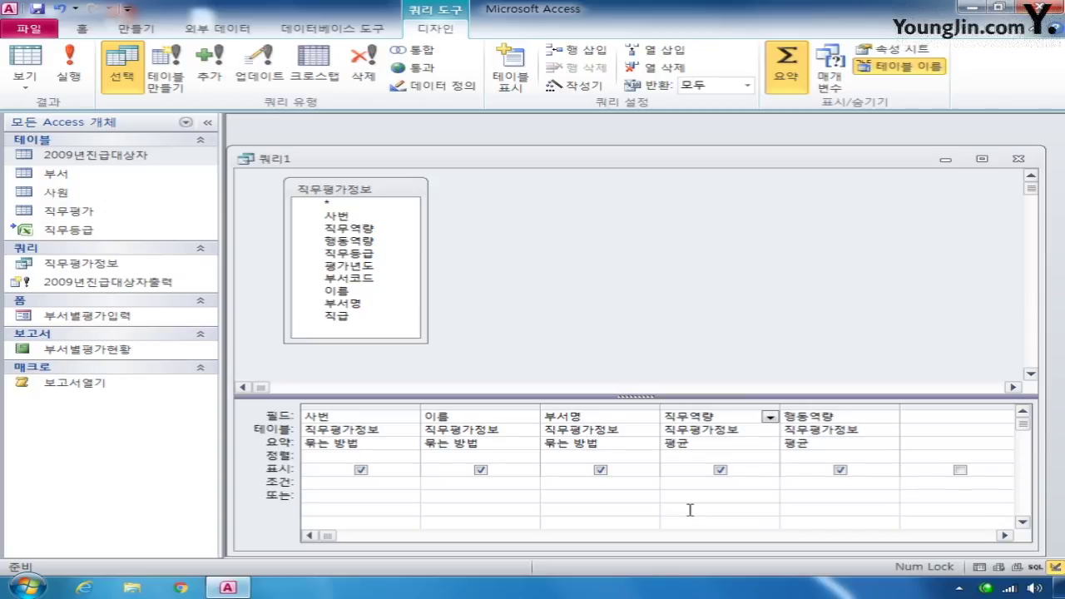
# - Alias the columns 직무역량평균 and 행동역량평균, add the [이름을 입력하세요] criterion to 이름, then close
pyautogui.write('ㅈㄱㅁㅇㅕㄱㄹㅑㅇㅍㅕㅇㄱㅠㄴ:')
pyautogui.click(785, 418)
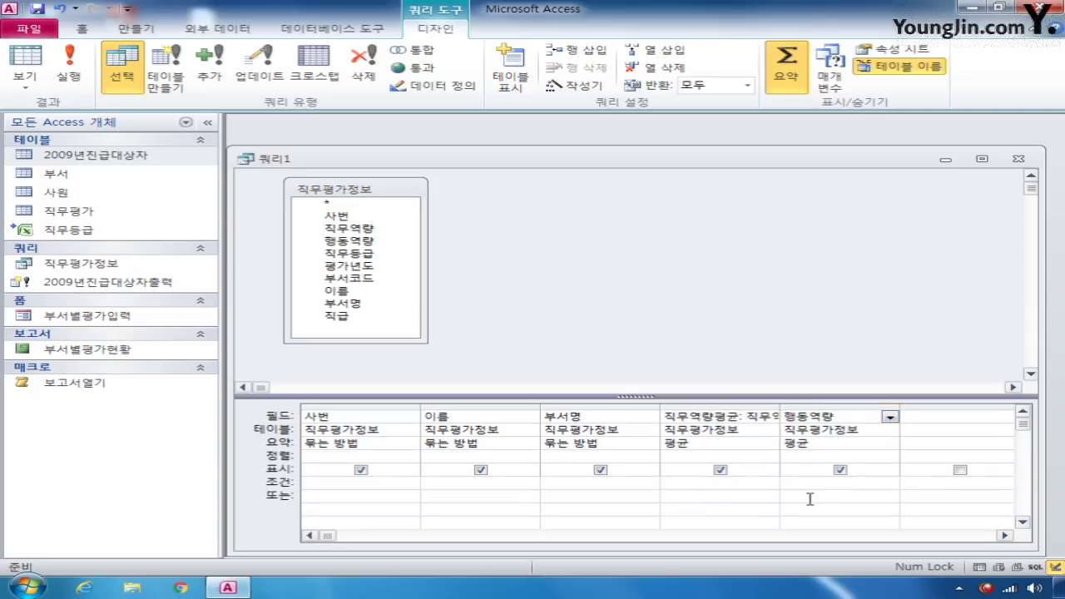
pyautogui.write('ㅎㅐㅇㄷㅗㅇㅇㅕㄱㄹㅑㅇㅍㅕㅇㄱㅠㄴ:')
pyautogui.click(439, 482)
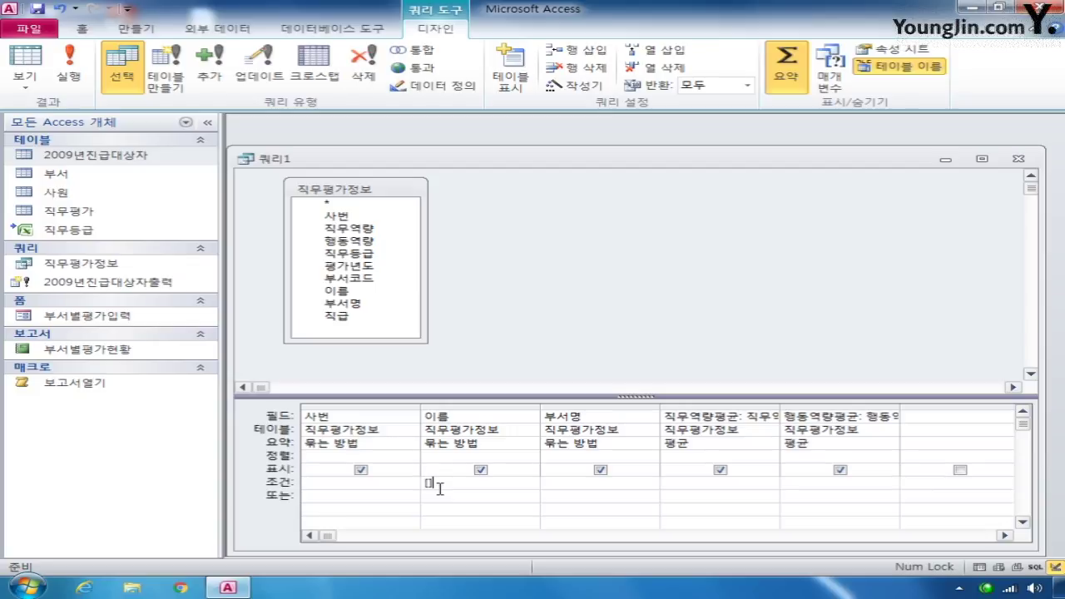
pyautogui.write('[이름을 입력하세요]')
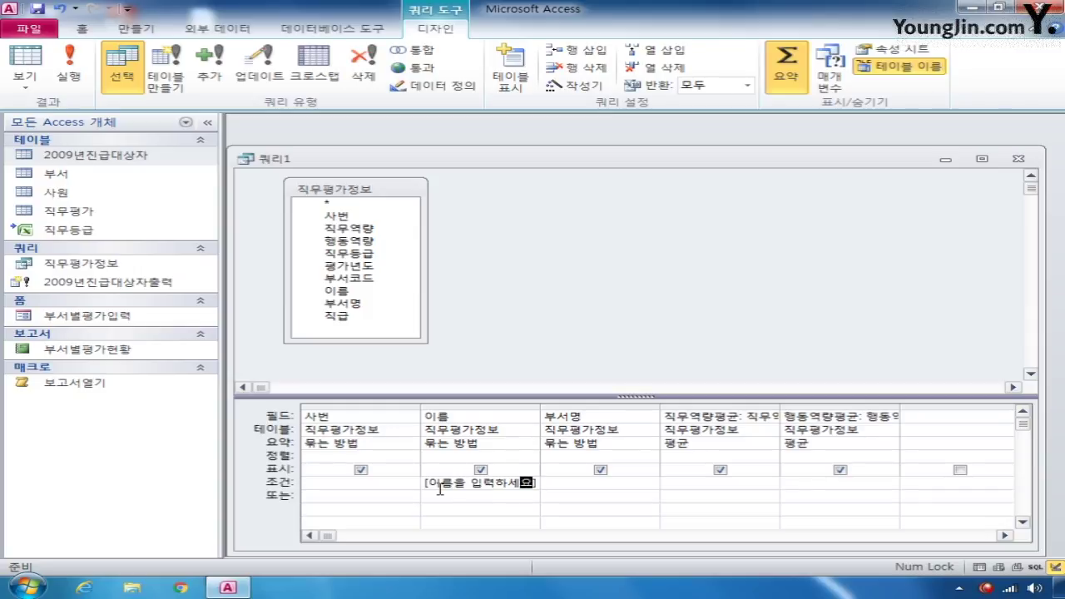
pyautogui.click(1019, 158)
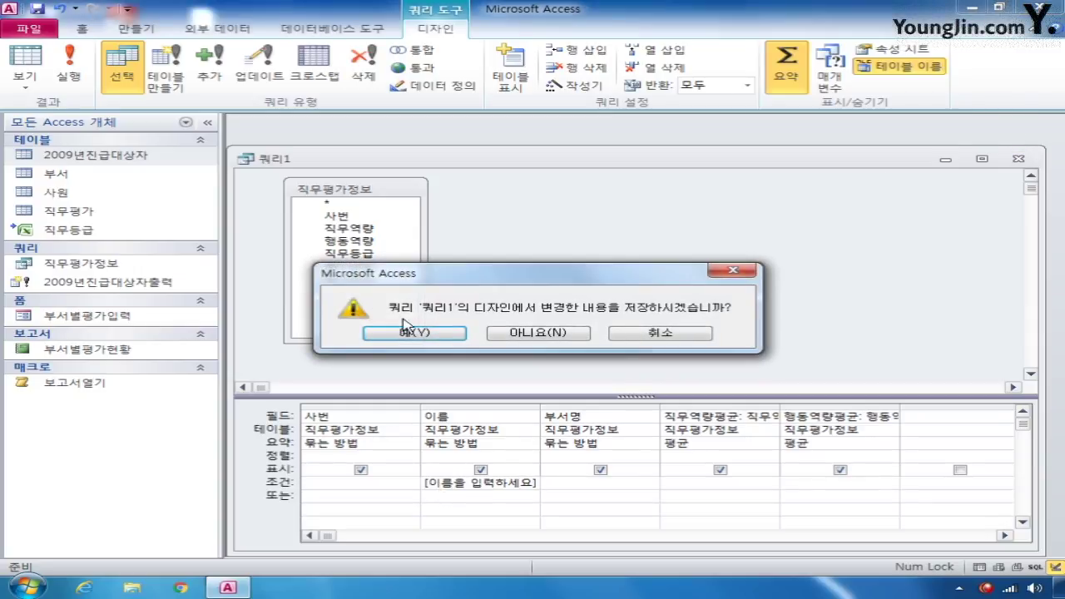
# - Save the query under the name 사원별평균평가점수
pyautogui.click(409, 331)
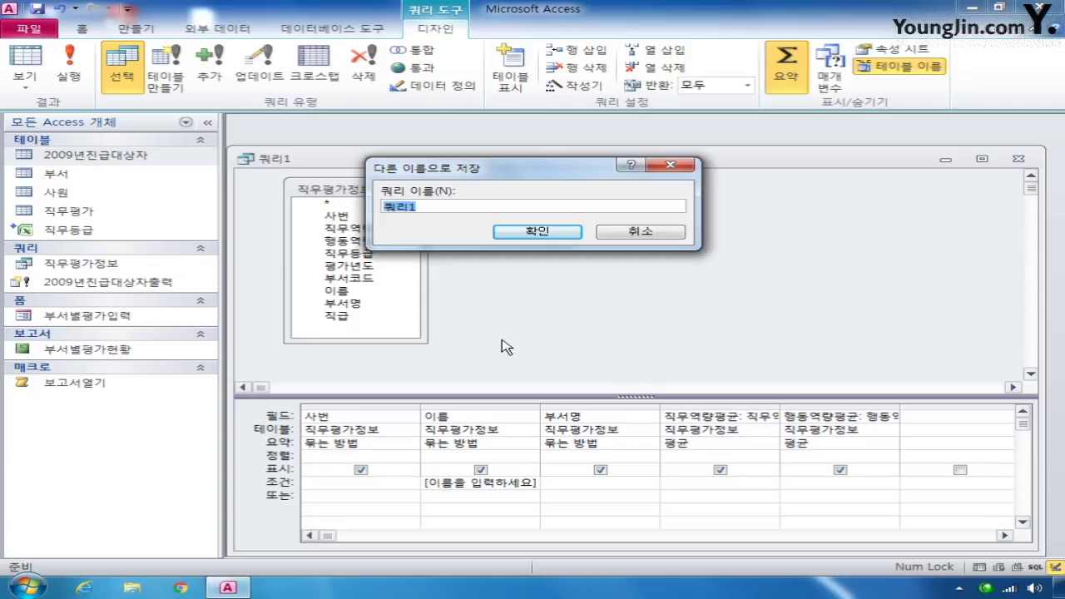
pyautogui.write('사원별')
pyautogui.write('평균평가점ㅅ')
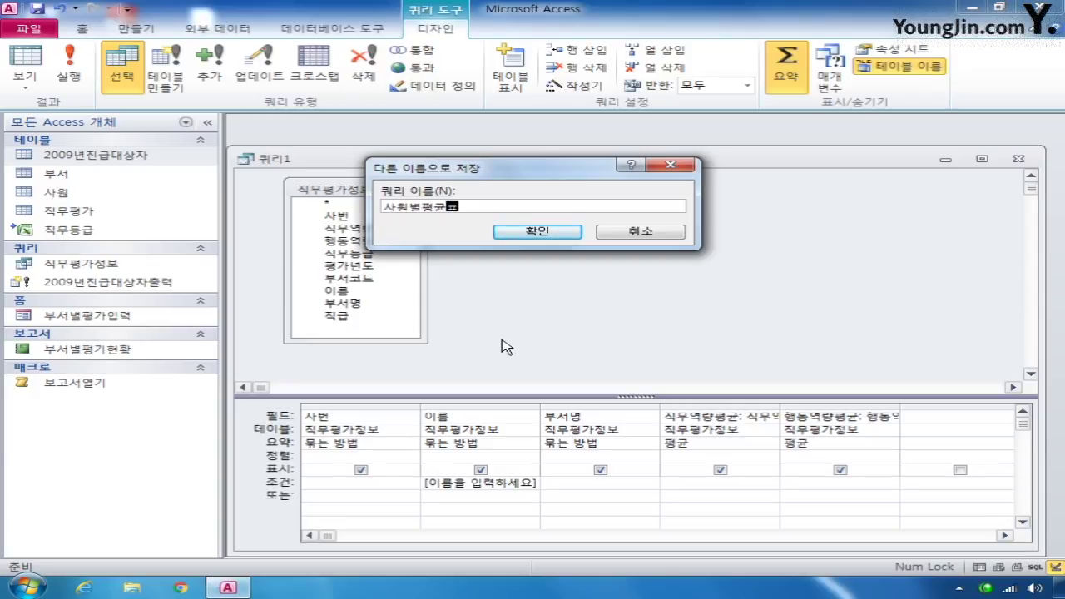
pyautogui.write('ㅜ')
pyautogui.press('Return')
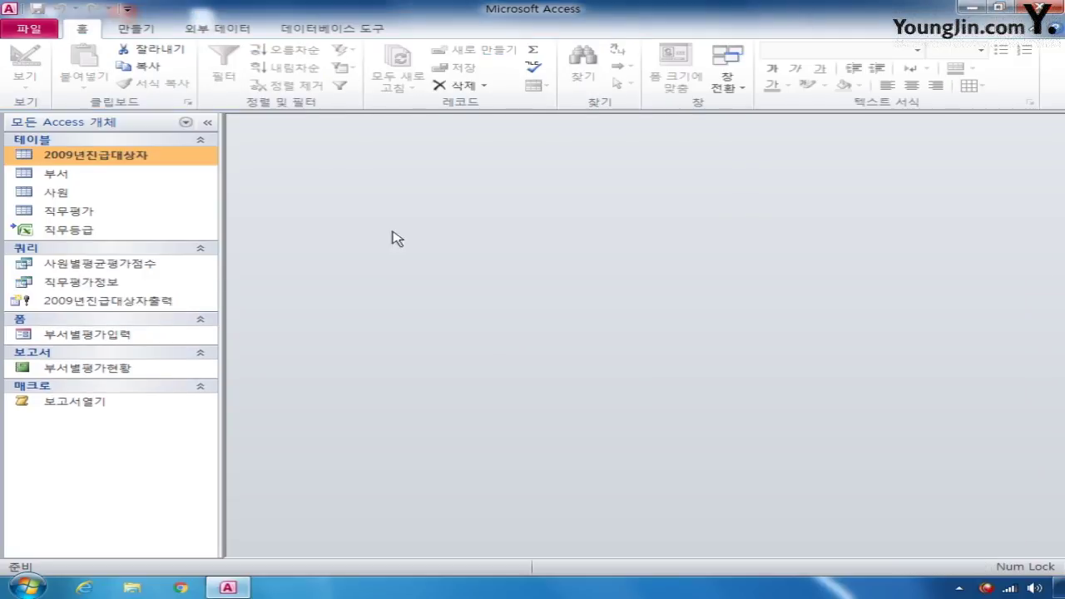
pyautogui.doubleClick(126, 265)
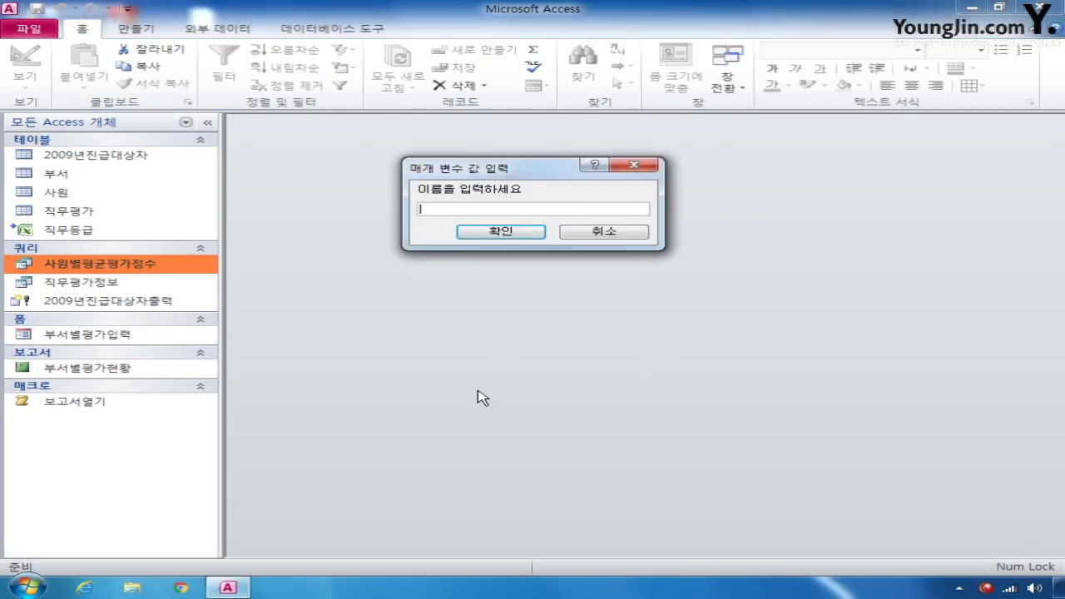
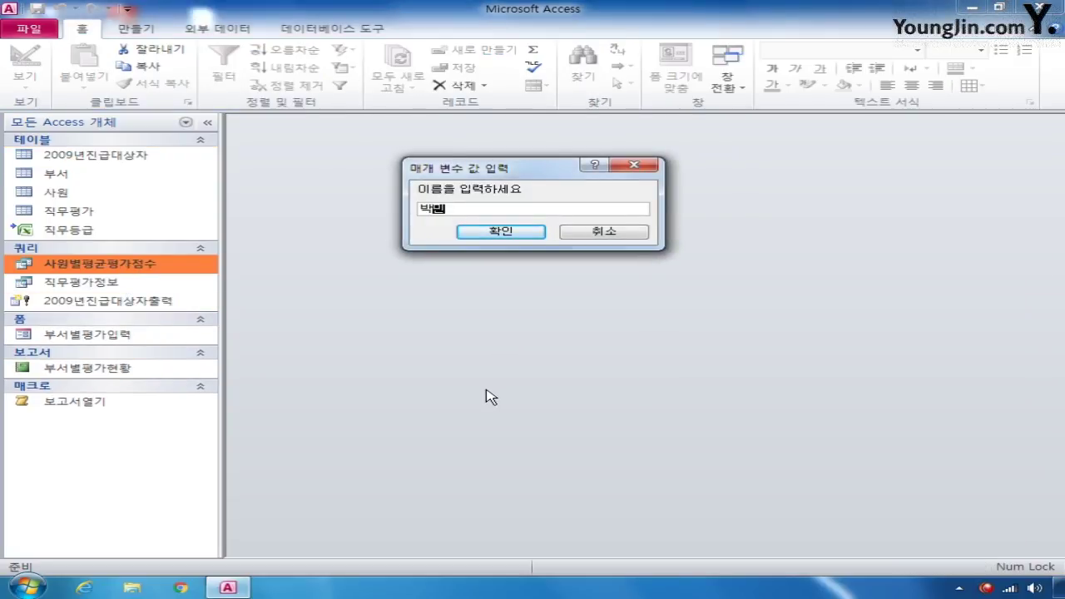
pyautogui.press('Return')
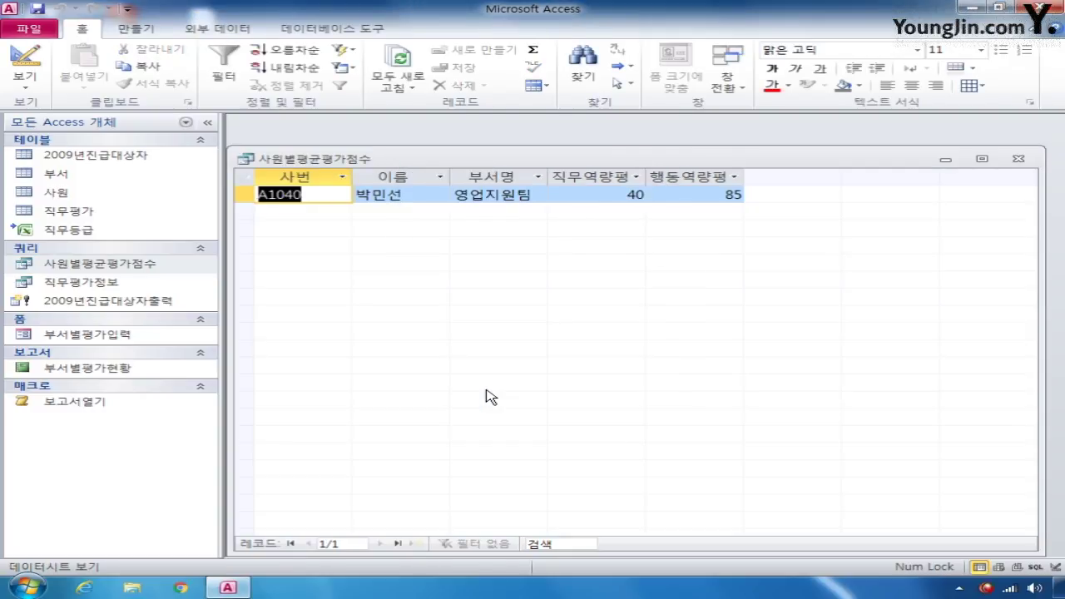
pyautogui.click(1018, 158)
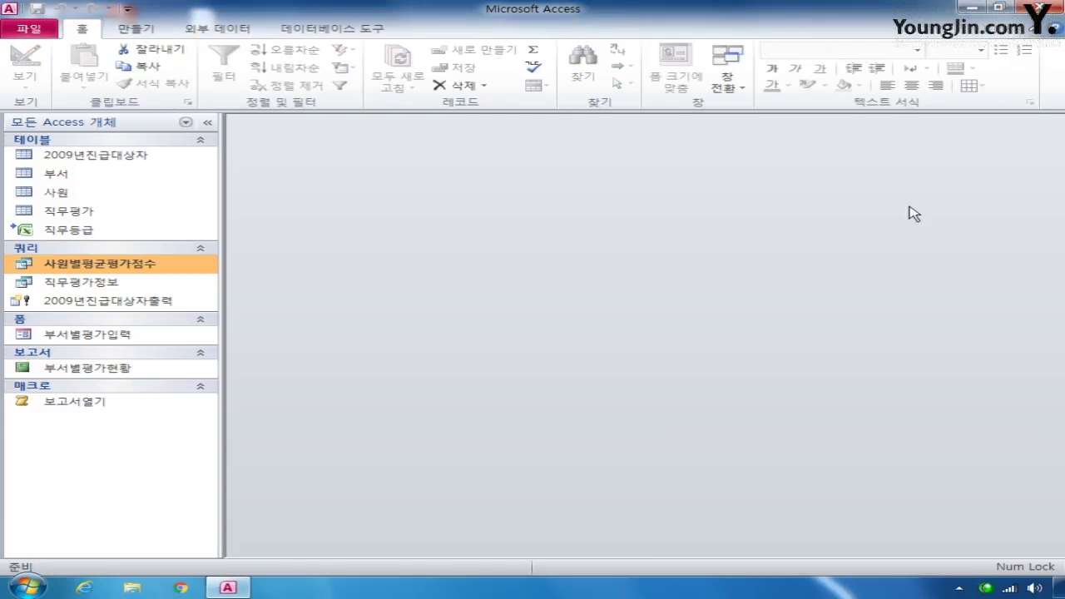